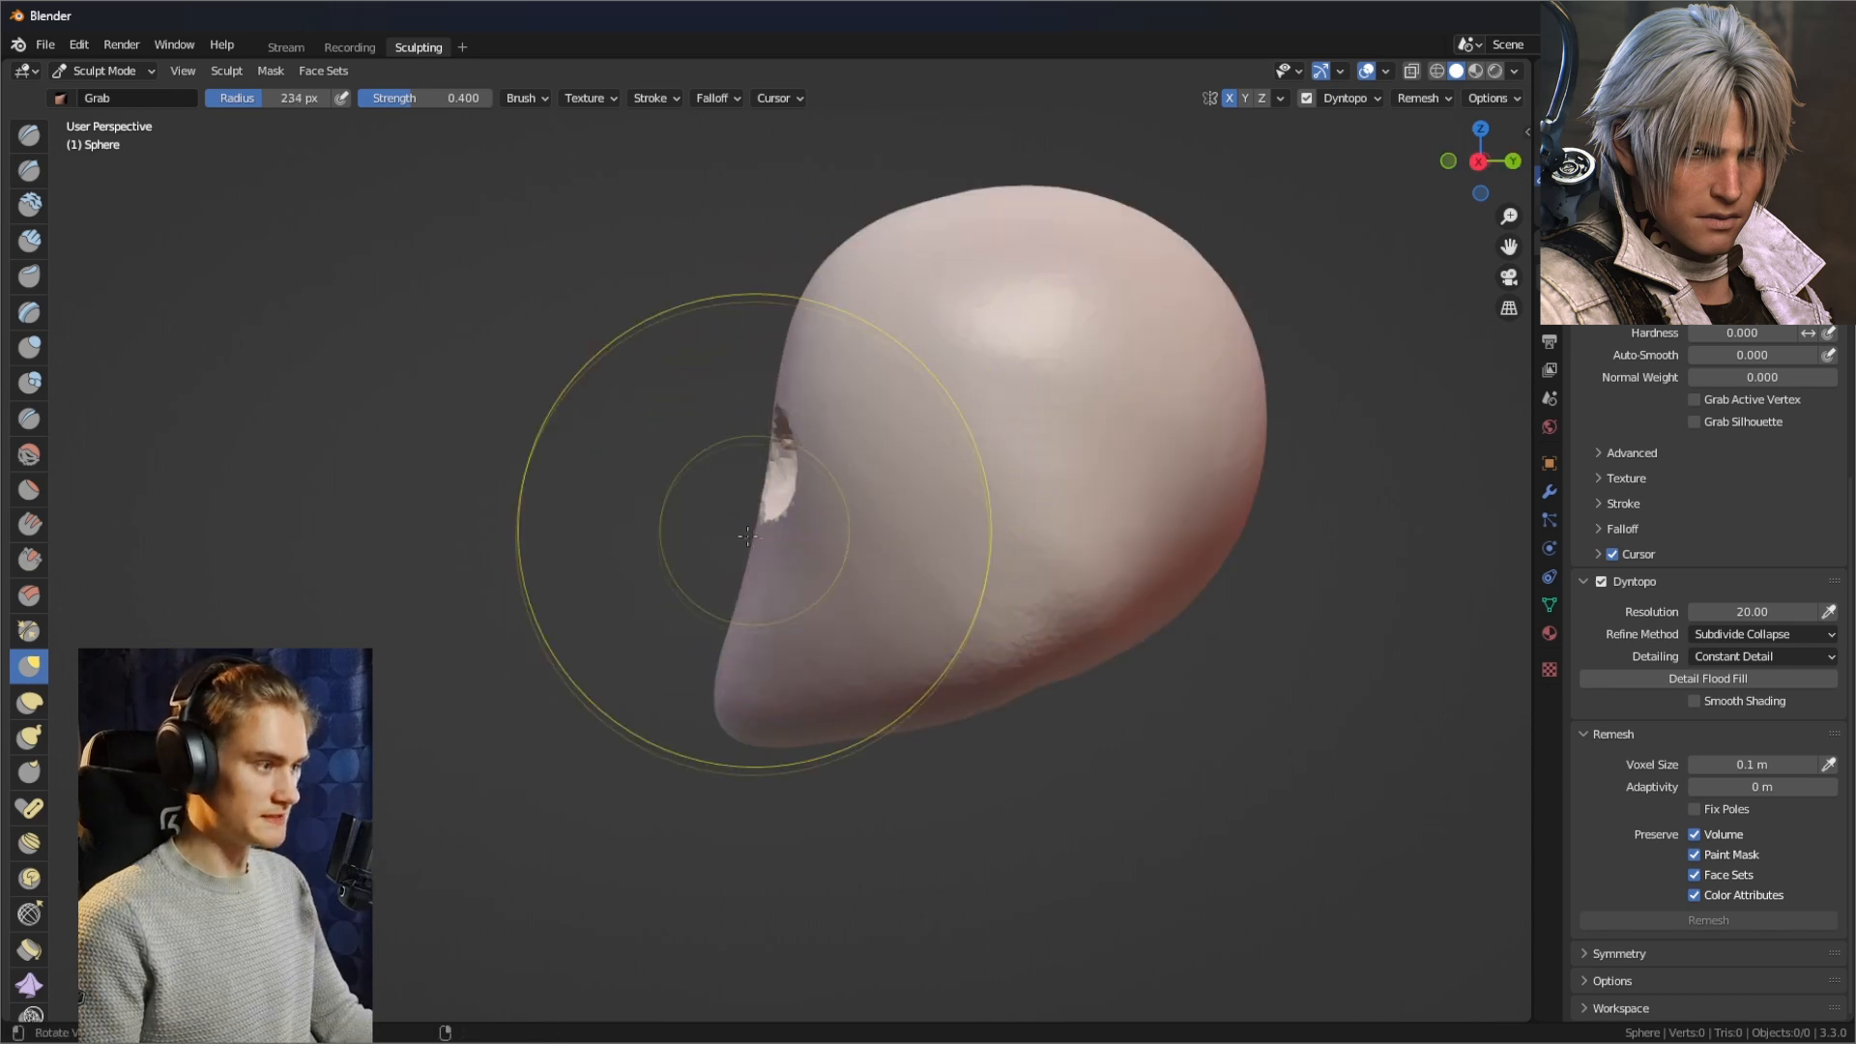
# Shape the jaw and chin of the head's lower profile with the Grab and Snake Hook brushes.
pyautogui.moveTo(747, 535)
pyautogui.mouseDown(button='middle')
pyautogui.moveTo(998, 589)
pyautogui.moveTo(923, 600)
pyautogui.mouseUp(button='middle')
pyautogui.press('f')
pyautogui.click(964, 600)
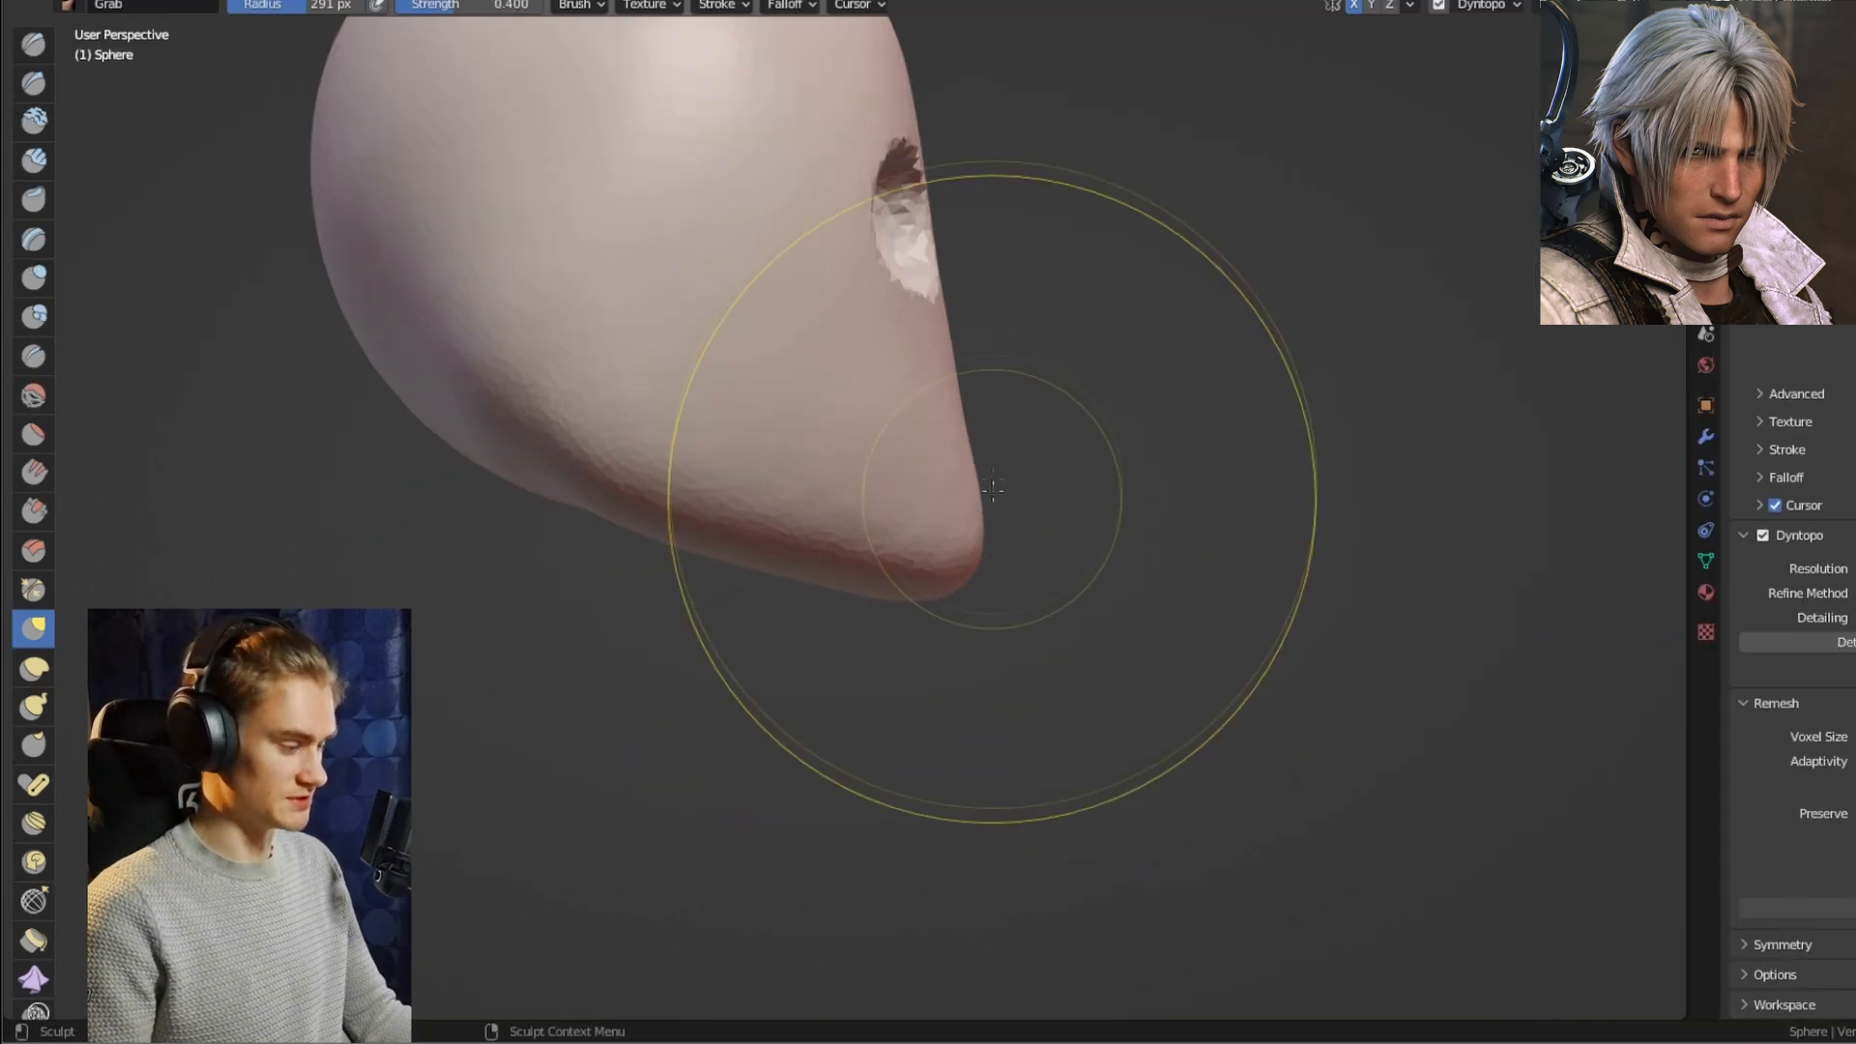
pyautogui.press('k')
pyautogui.press('f')
pyautogui.click(778, 472)
pyautogui.keyDown('shift'); pyautogui.moveTo(938, 399); pyautogui.dragTo(840, 486, button='middle'); pyautogui.keyUp('shift')
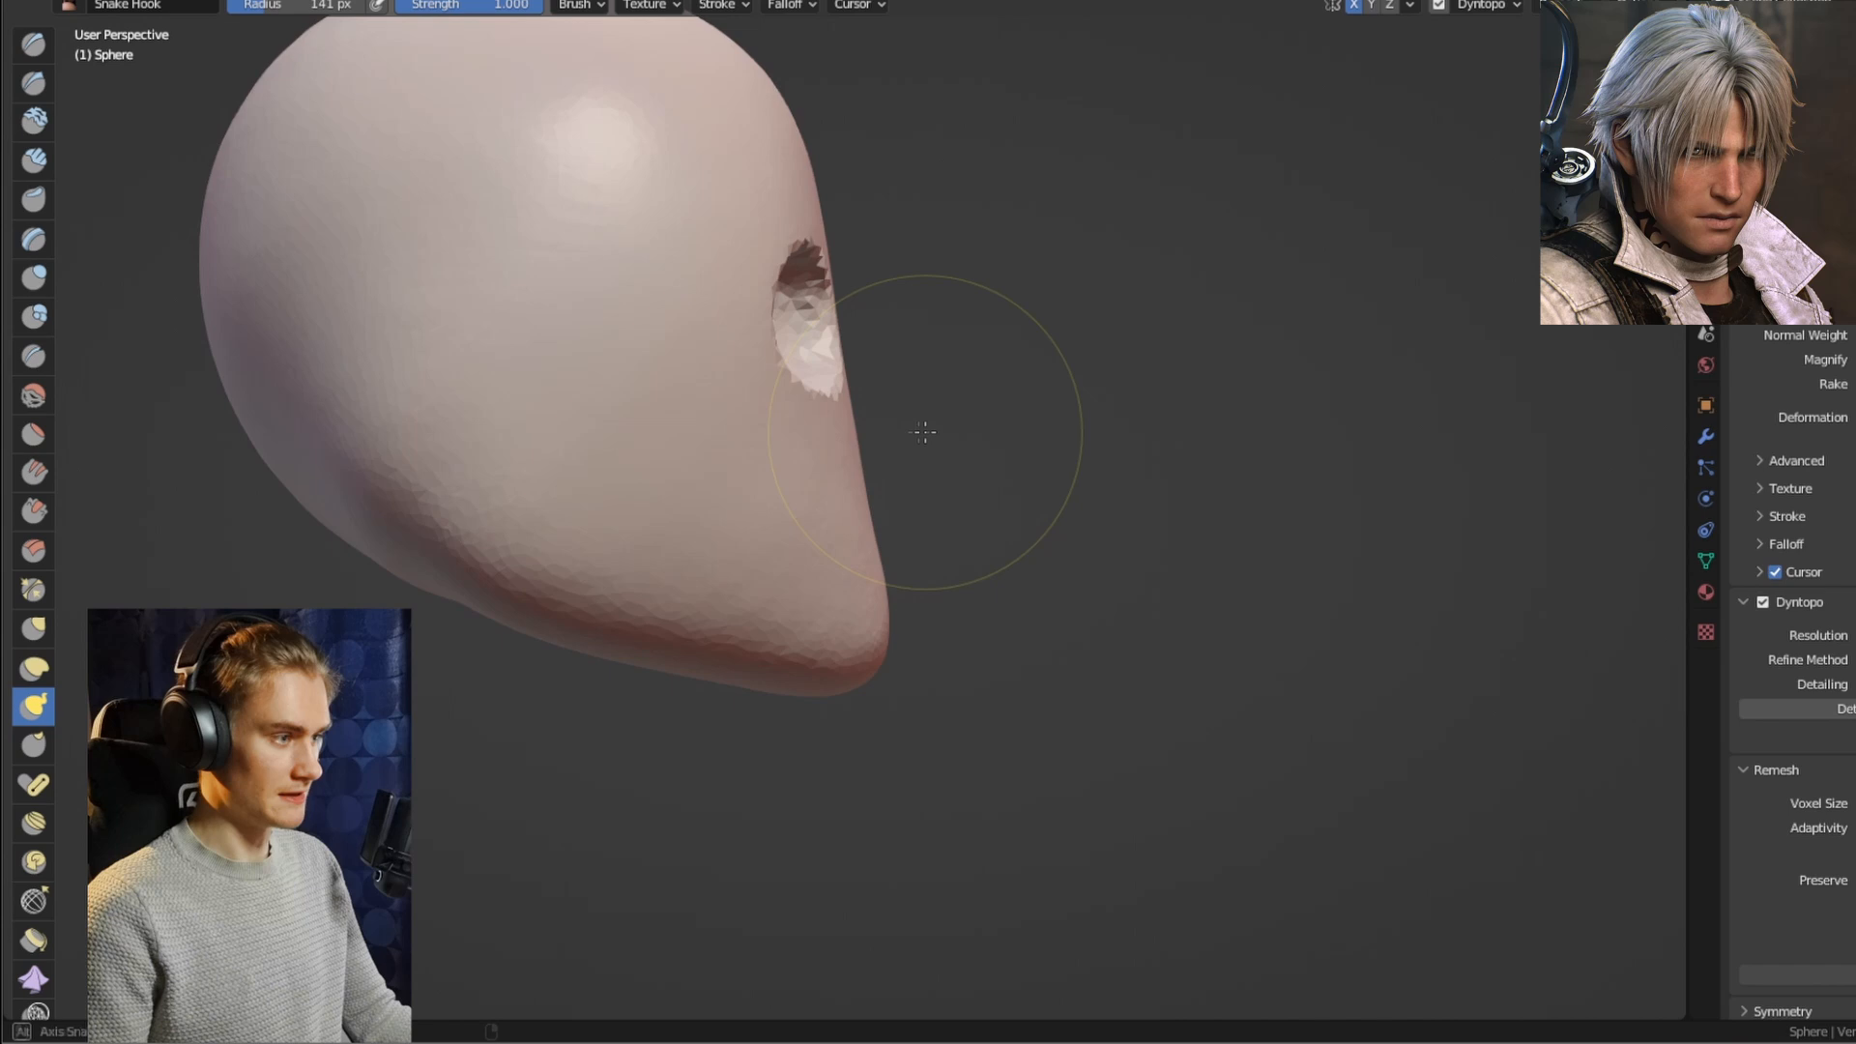
pyautogui.moveTo(924, 432)
pyautogui.mouseDown(button='middle')
pyautogui.moveTo(956, 458)
pyautogui.moveTo(977, 435)
pyautogui.moveTo(879, 426)
pyautogui.mouseUp(button='middle')
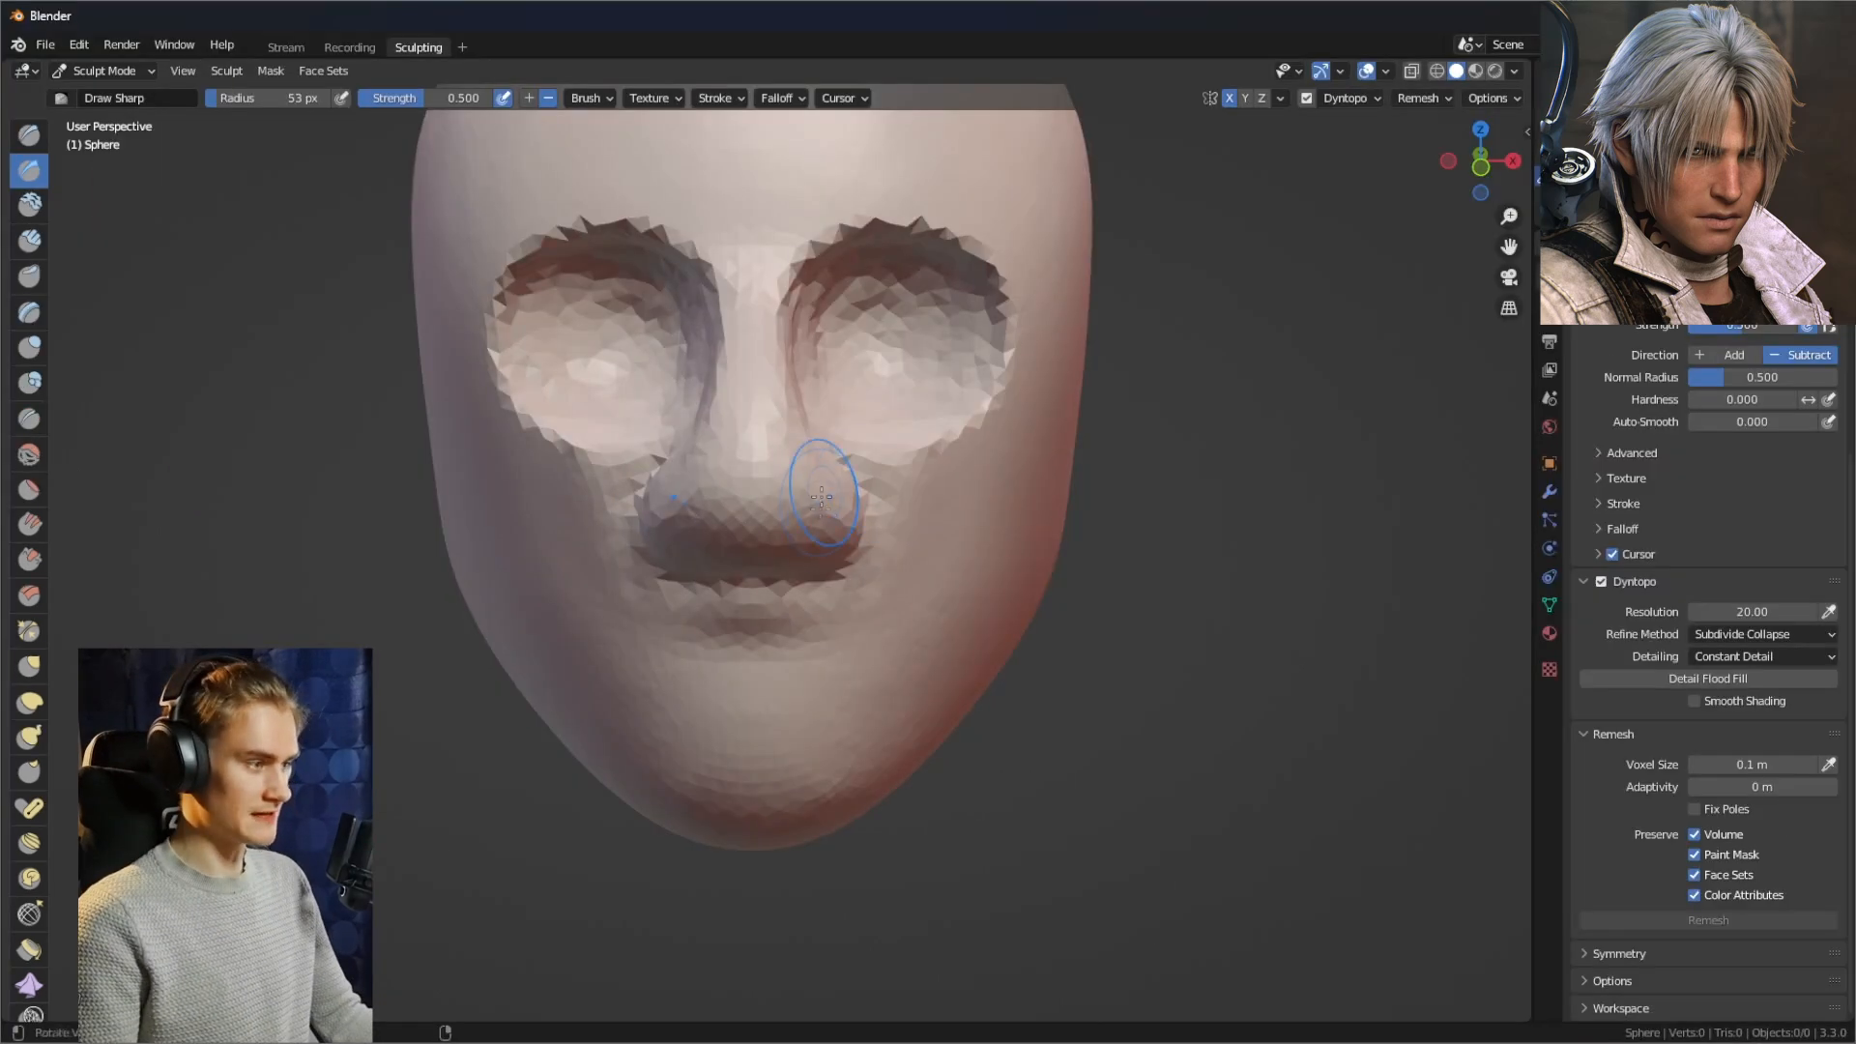
# Pull the nose forward from the face and form its tip with the Grab and Snake Hook brushes.
pyautogui.moveTo(808, 385); pyautogui.dragTo(863, 500, button='middle')
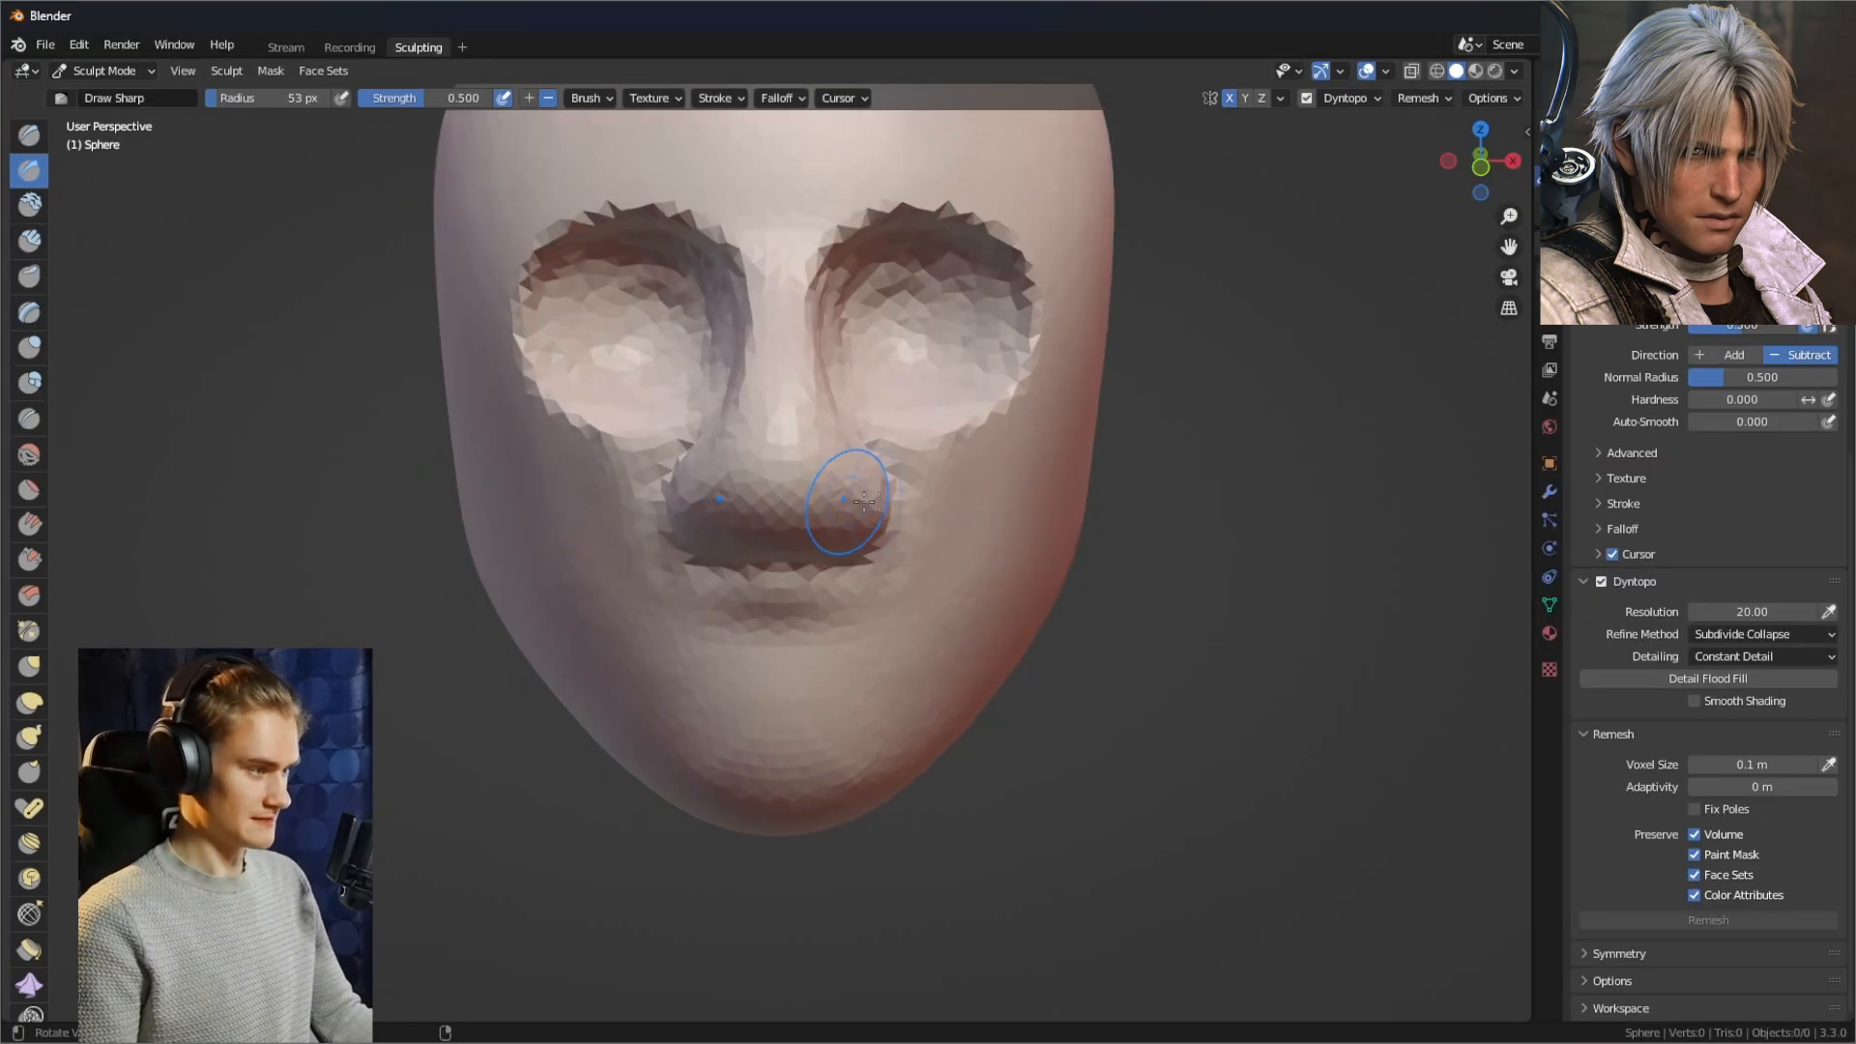
pyautogui.press('g')
pyautogui.press('f')
pyautogui.click(856, 484)
pyautogui.moveTo(746, 489); pyautogui.dragTo(774, 489, button='middle')
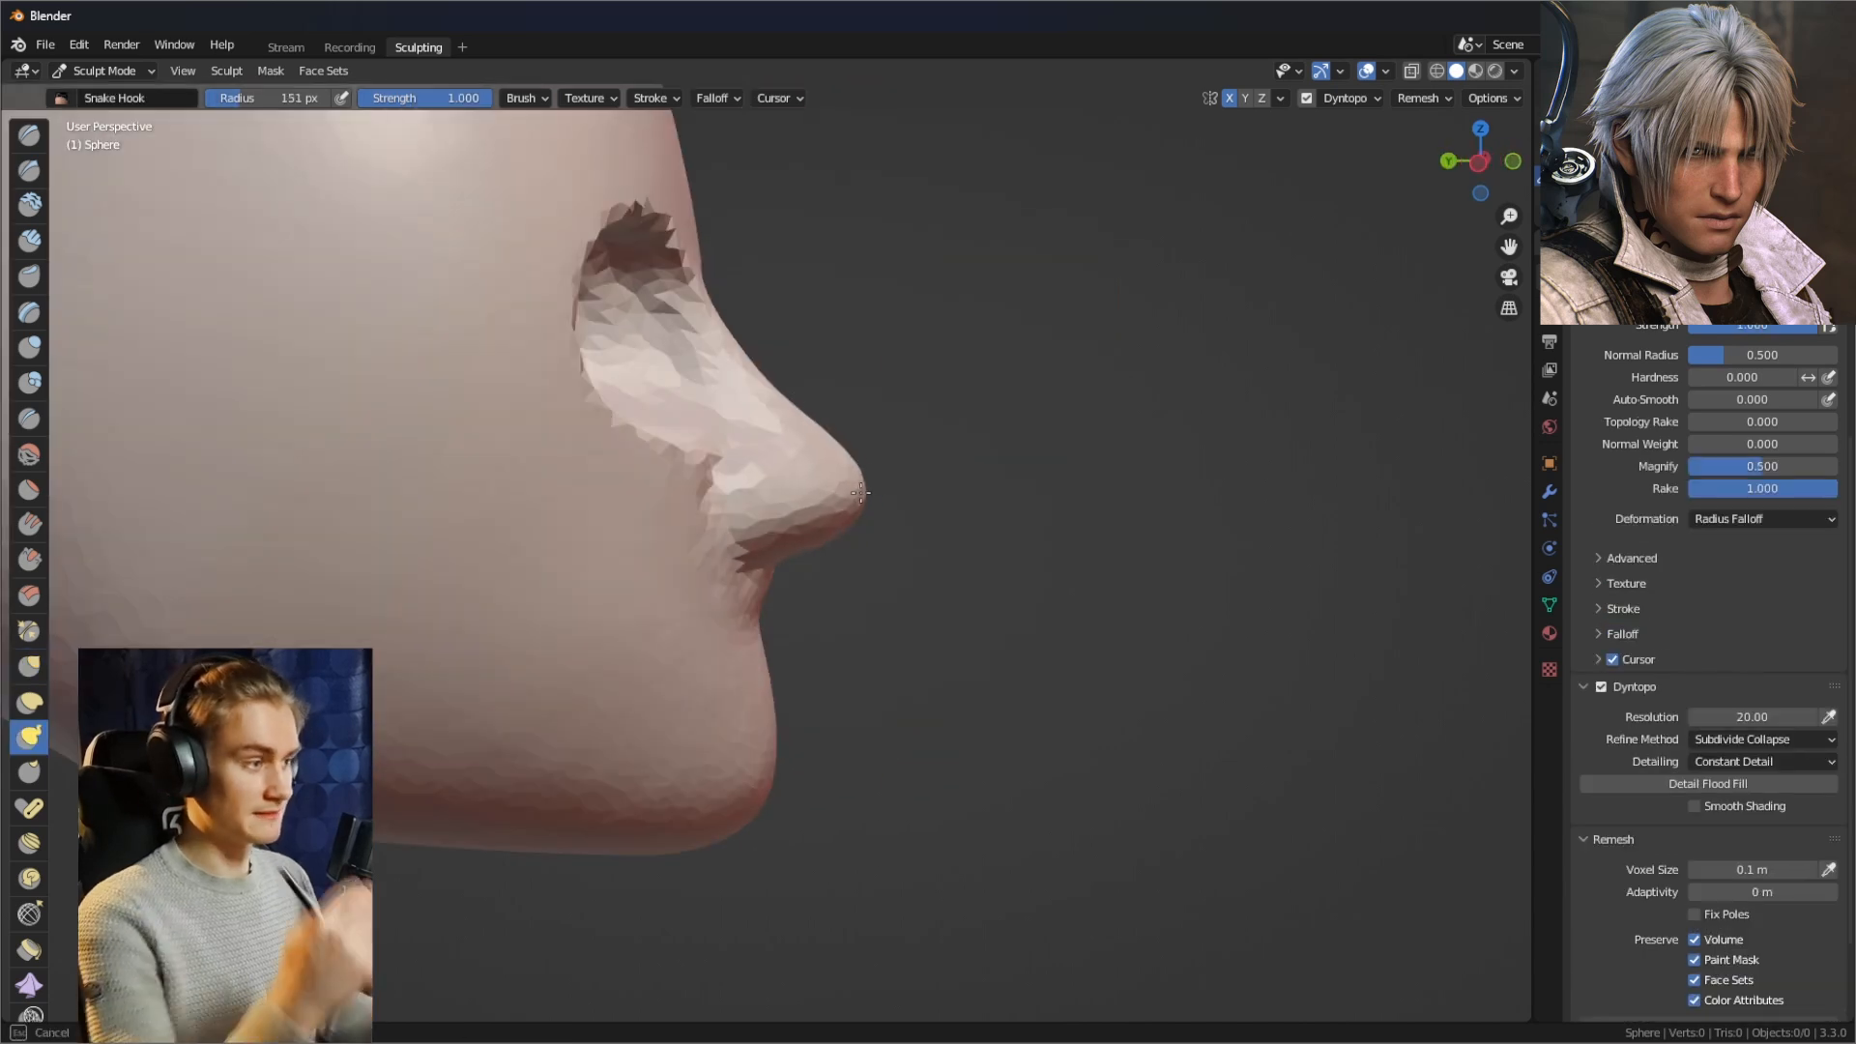
pyautogui.click(808, 461)
pyautogui.moveTo(808, 461)
pyautogui.mouseDown(button='middle')
pyautogui.moveTo(664, 538)
pyautogui.moveTo(757, 421)
pyautogui.mouseUp(button='middle')
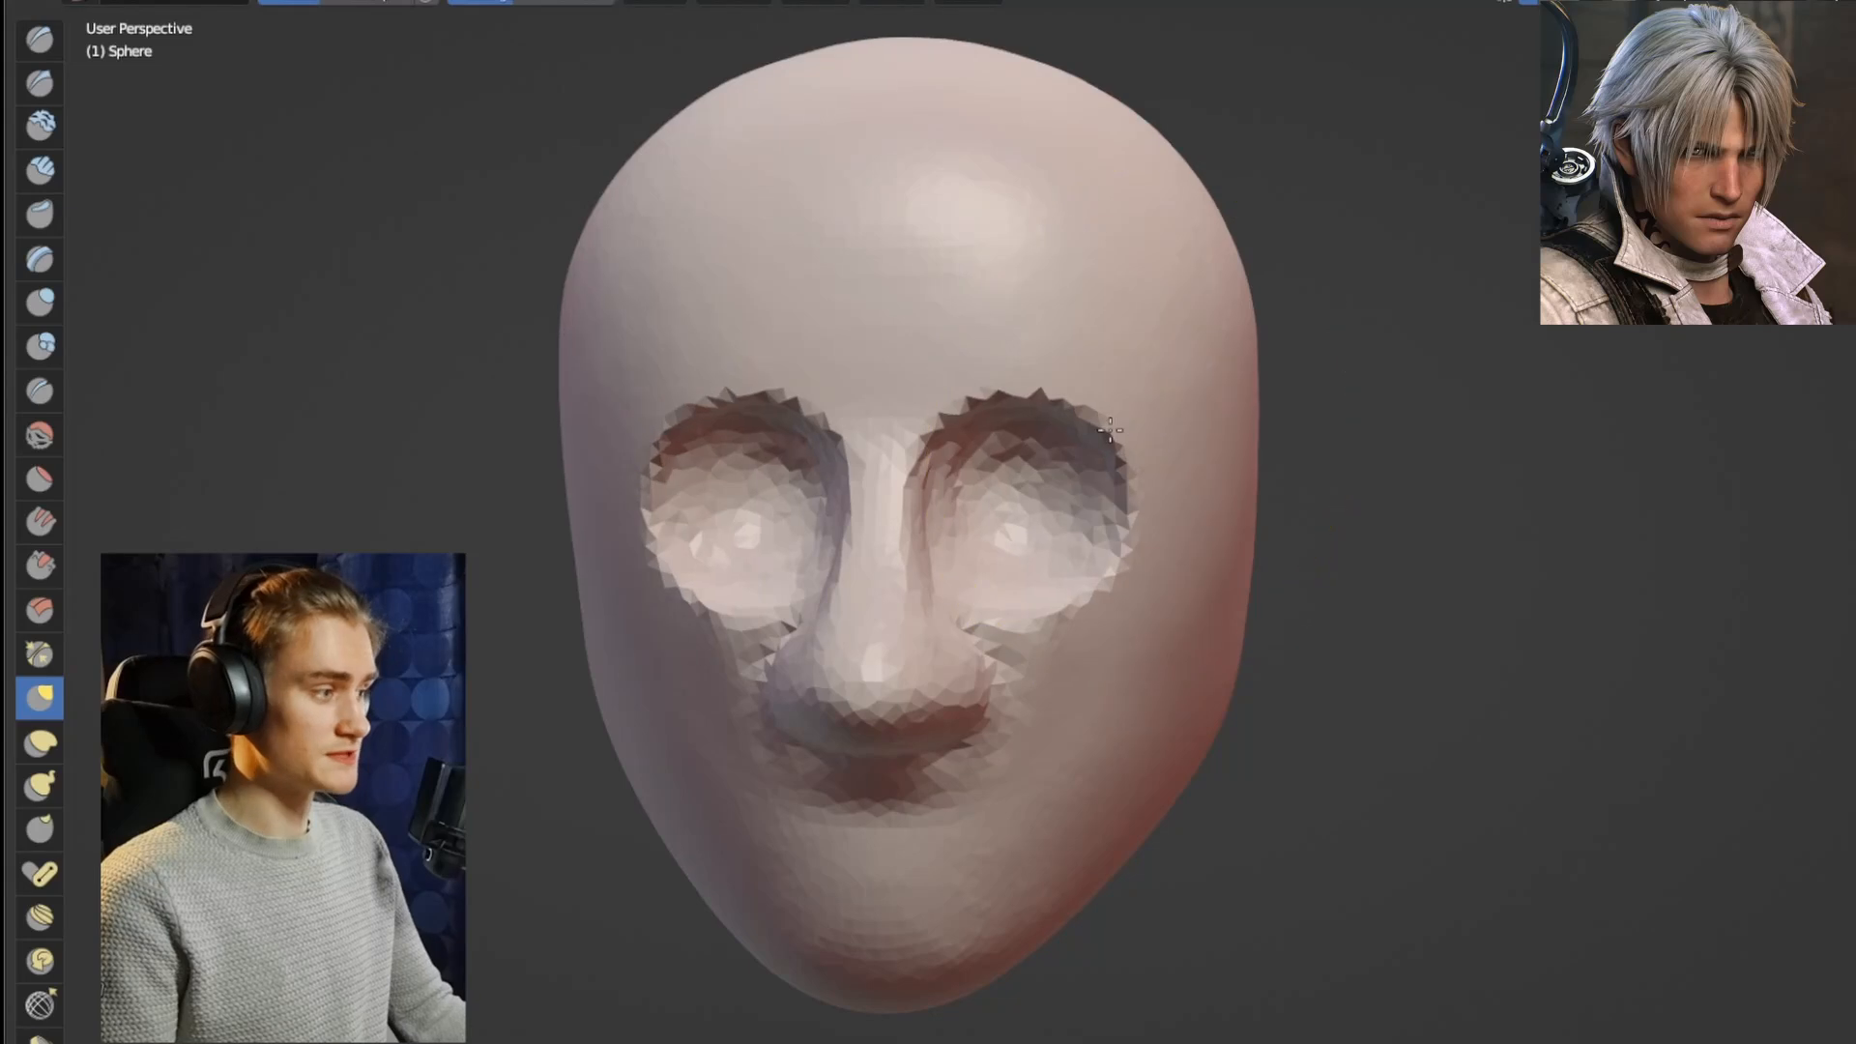
# Build up the mouth area and the brow and eyelid forms around the eyes with the Clay Strips brush.
pyautogui.moveTo(986, 592)
pyautogui.mouseDown(button='middle')
pyautogui.moveTo(1050, 537)
pyautogui.moveTo(1044, 512)
pyautogui.mouseUp(button='middle')
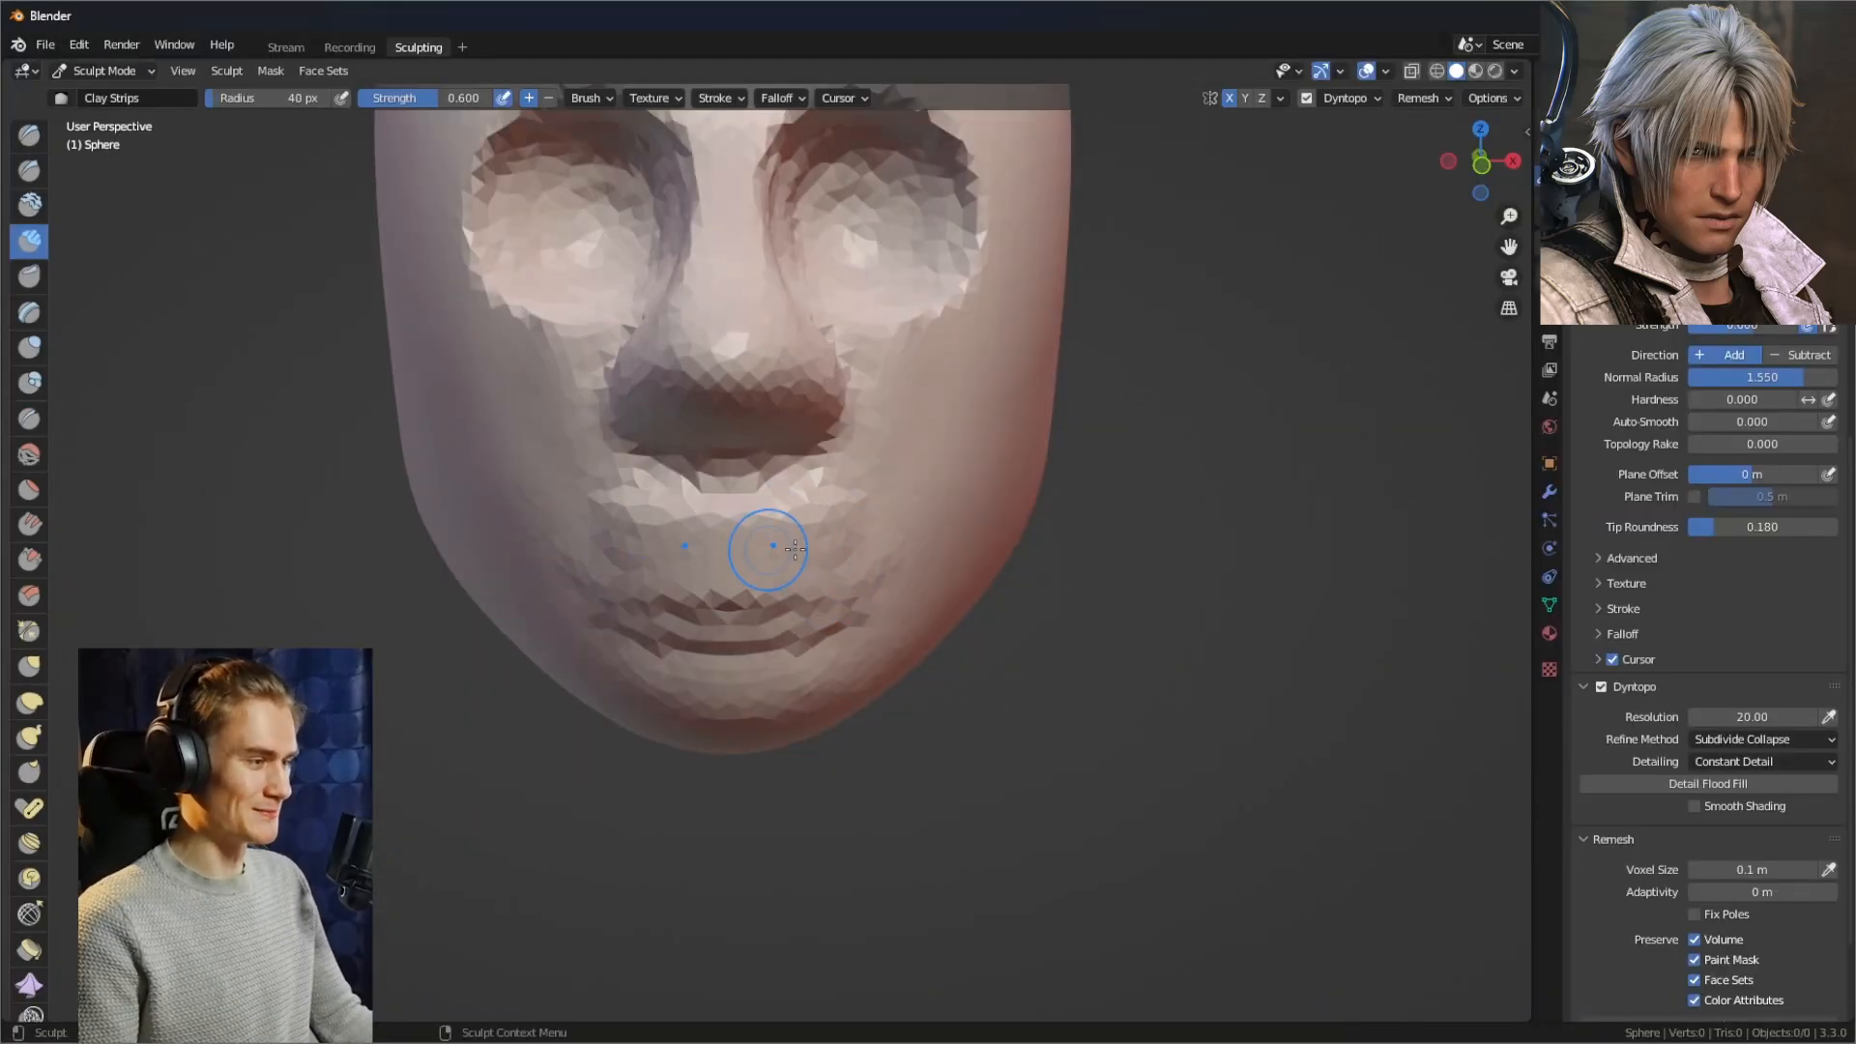
pyautogui.moveTo(913, 554); pyautogui.dragTo(823, 522, button='middle')
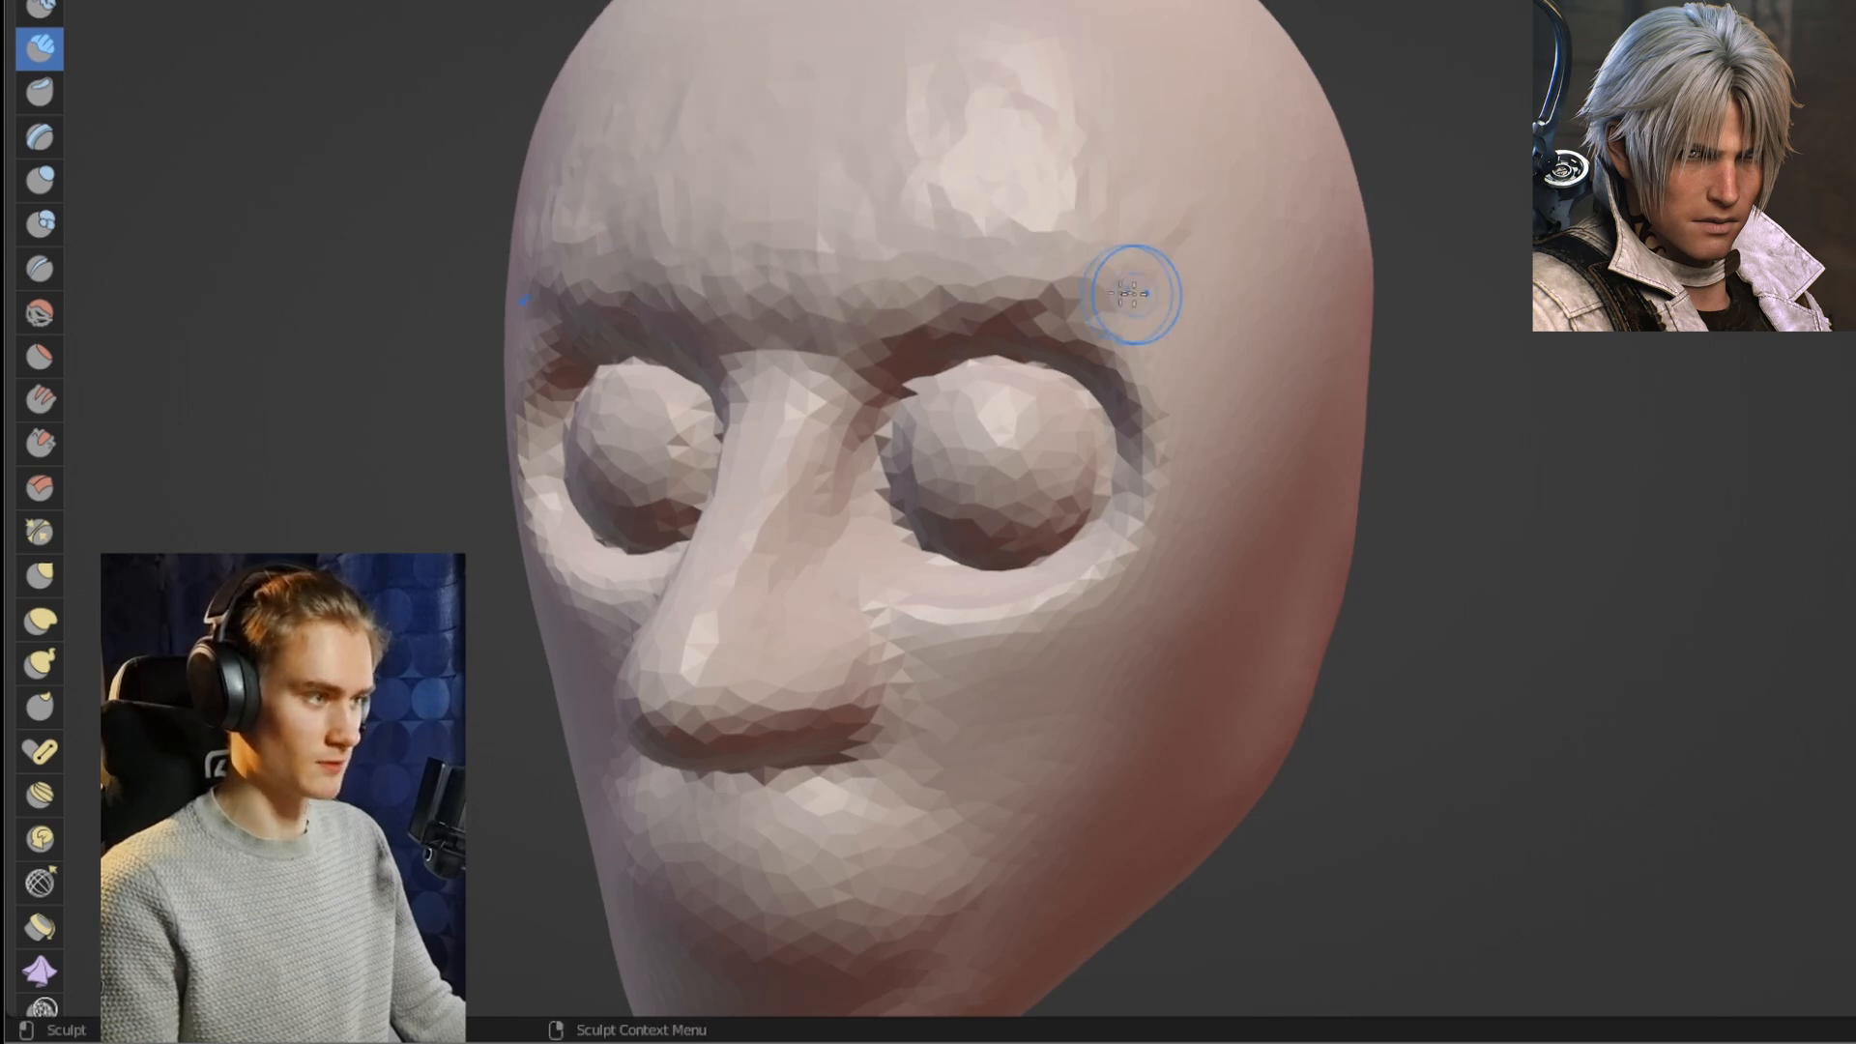
pyautogui.moveTo(1251, 380); pyautogui.dragTo(1097, 163)
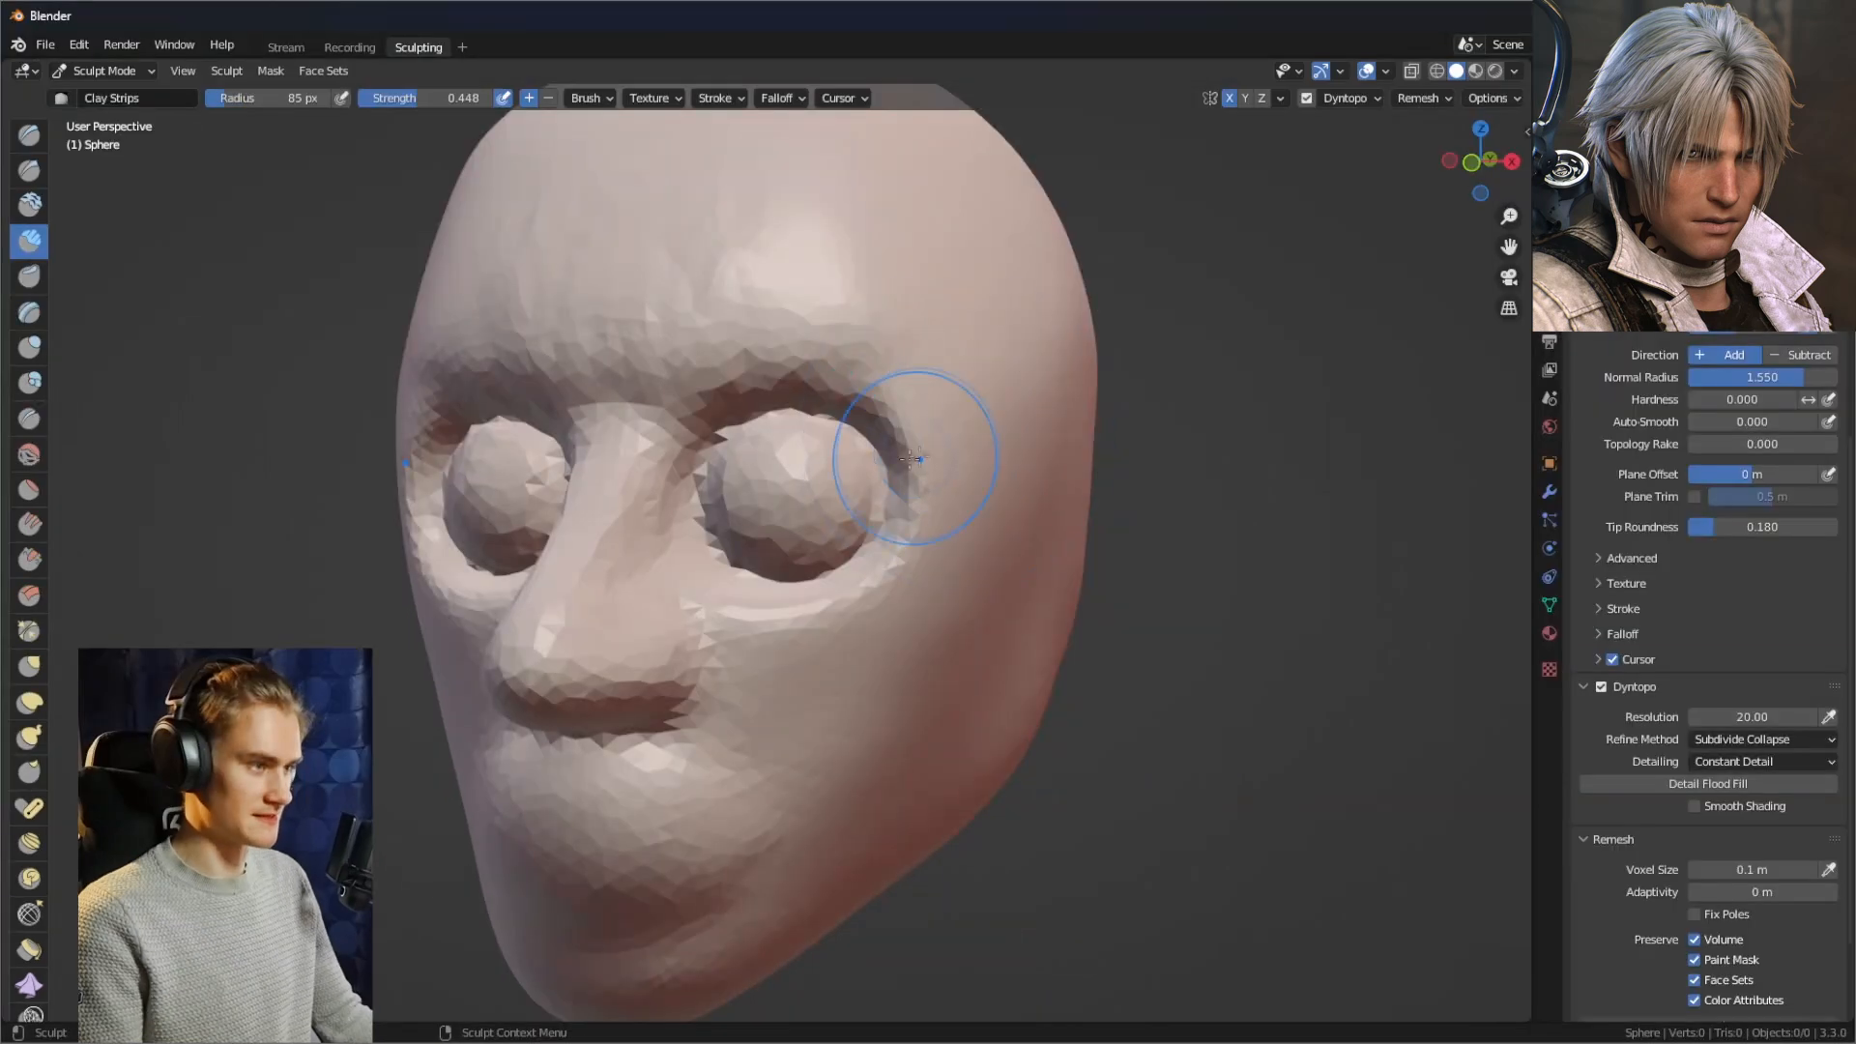
pyautogui.moveTo(860, 450)
pyautogui.mouseDown(button='middle')
pyautogui.moveTo(954, 427)
pyautogui.moveTo(769, 500)
pyautogui.mouseUp(button='middle')
pyautogui.press('f')
pyautogui.click(891, 426)
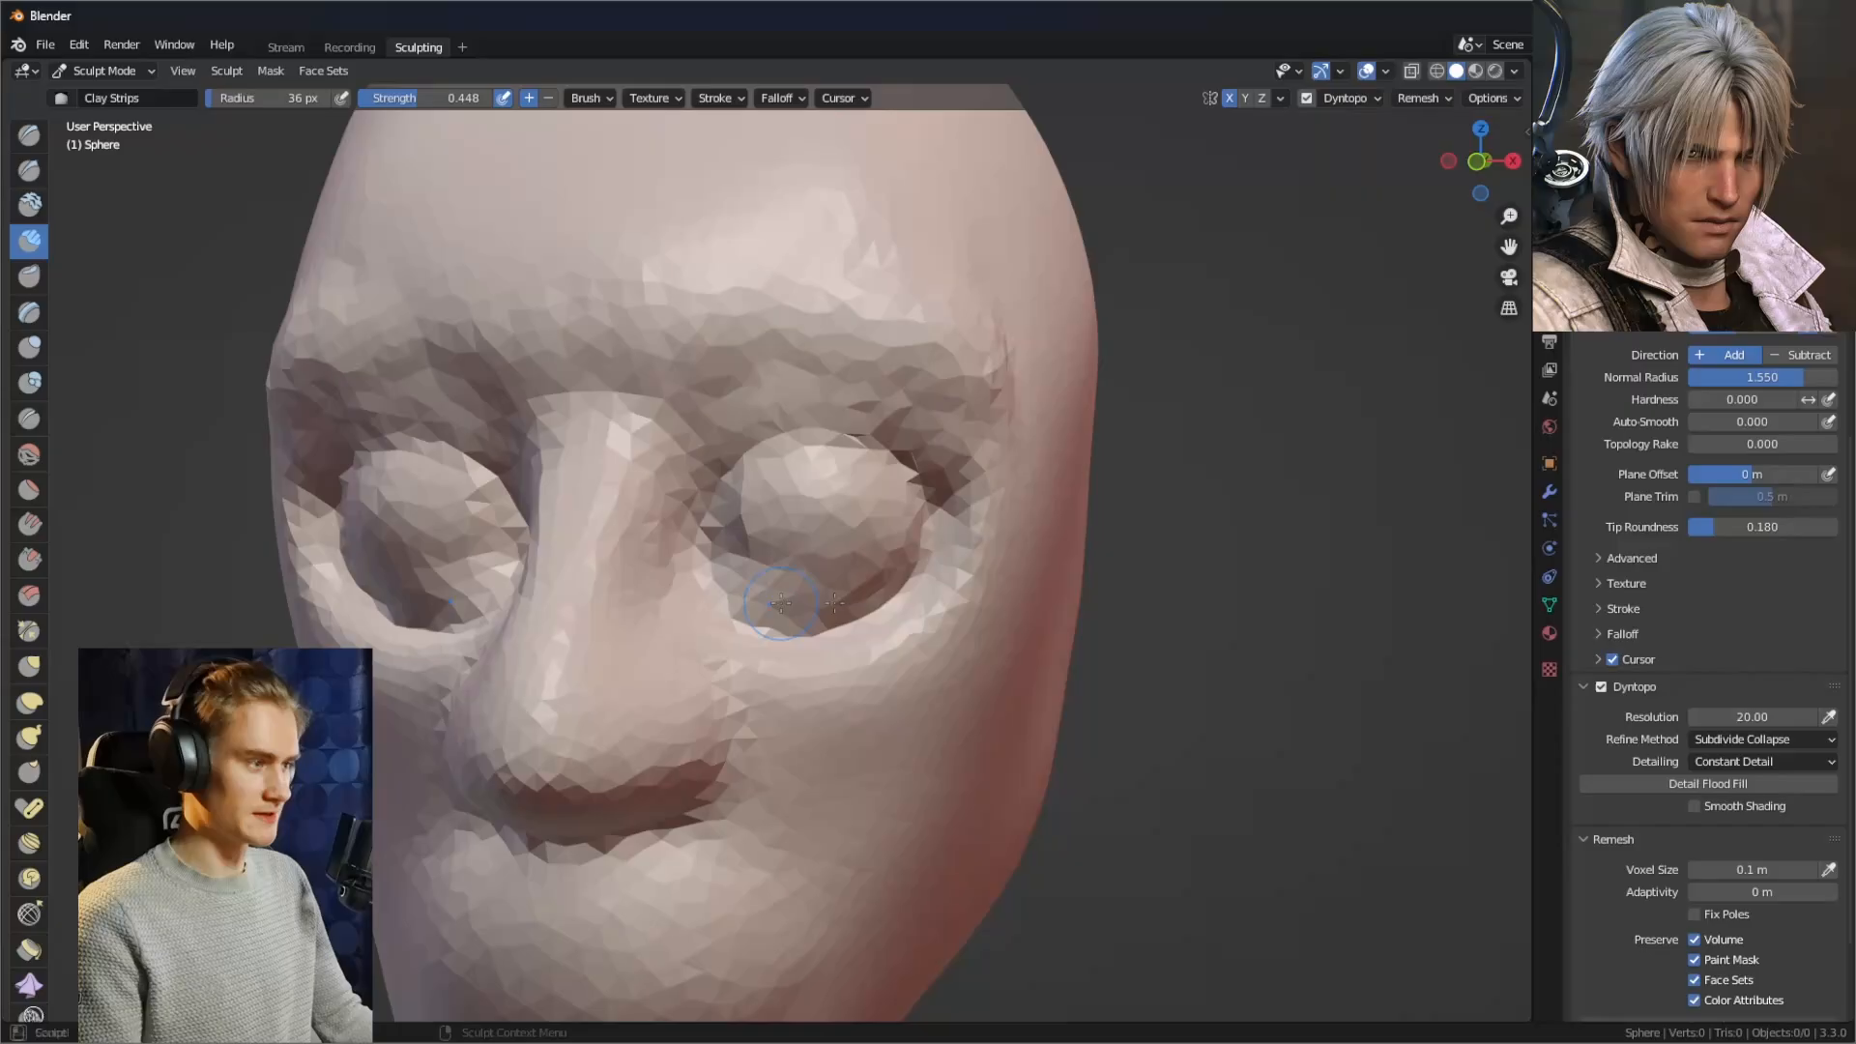
pyautogui.moveTo(928, 580)
pyautogui.mouseDown()
pyautogui.moveTo(850, 595)
pyautogui.moveTo(771, 578)
pyautogui.mouseUp()
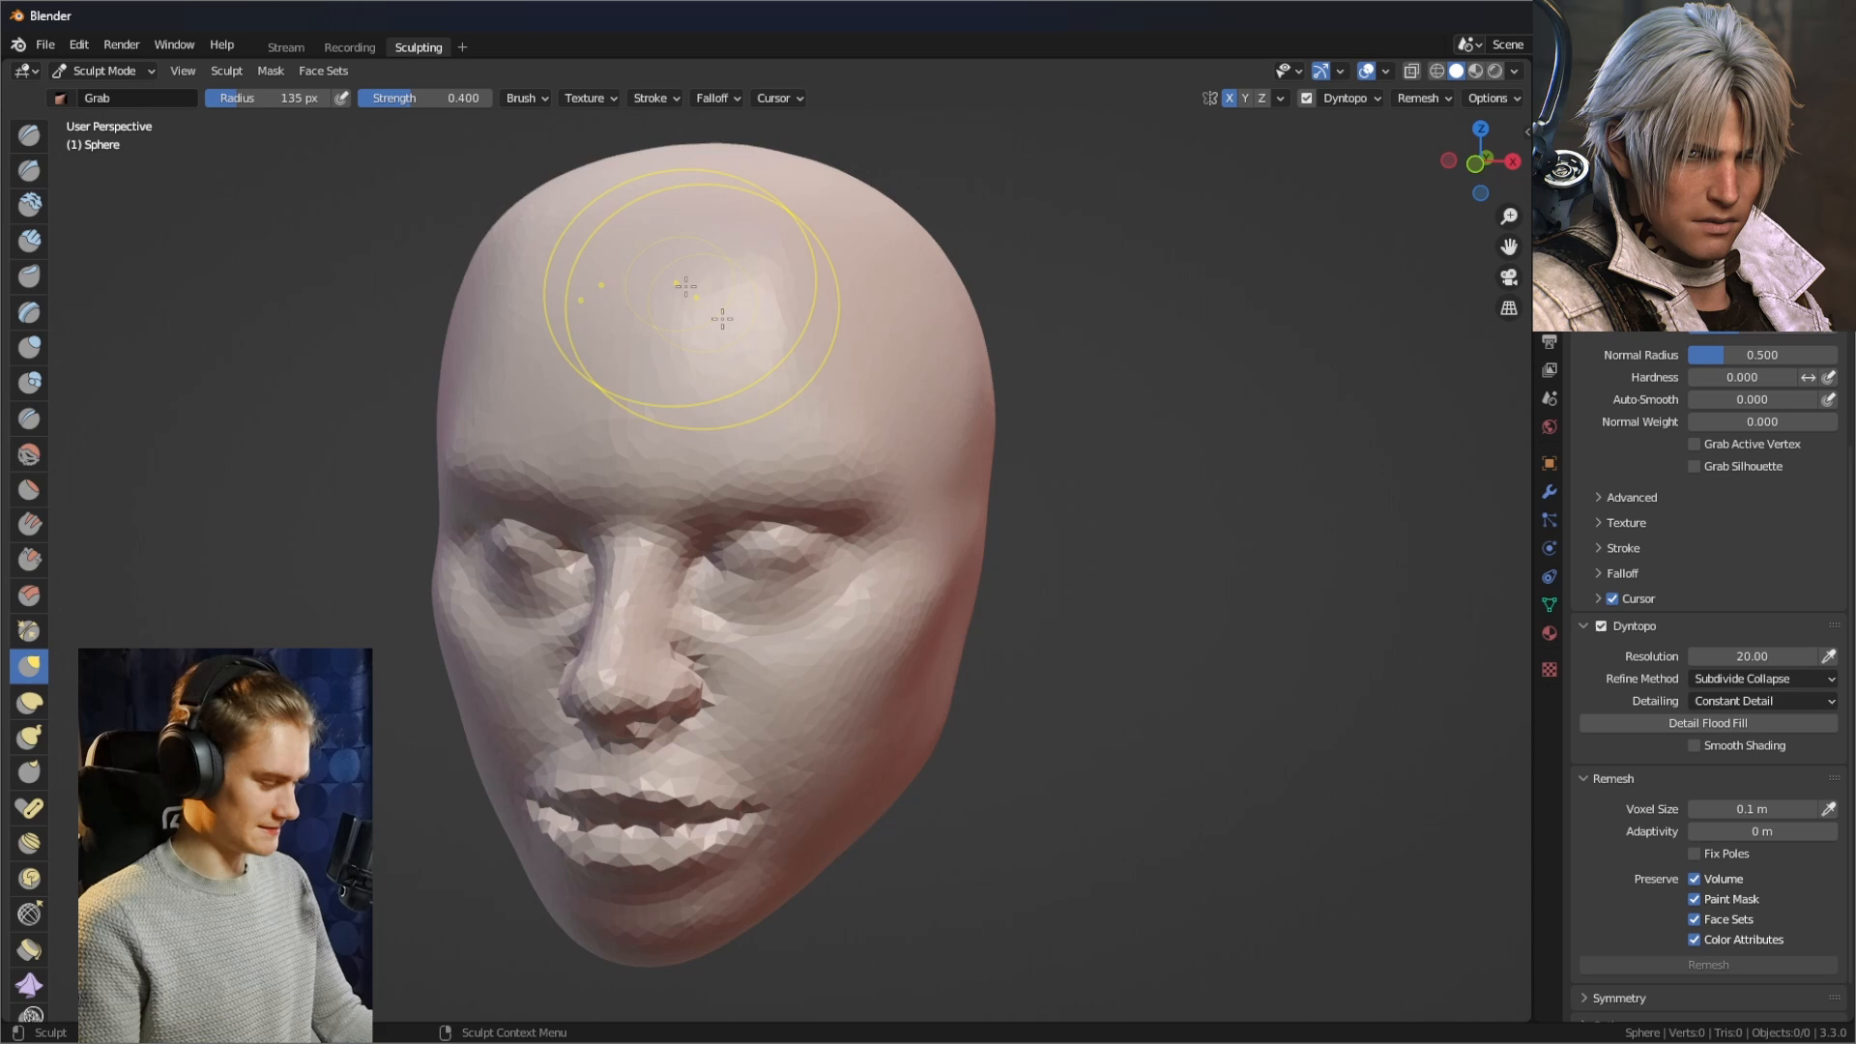
# Pull the neck and torso out below the masked head with Snake Hook and shape the shoulders with Grab.
pyautogui.press('f')
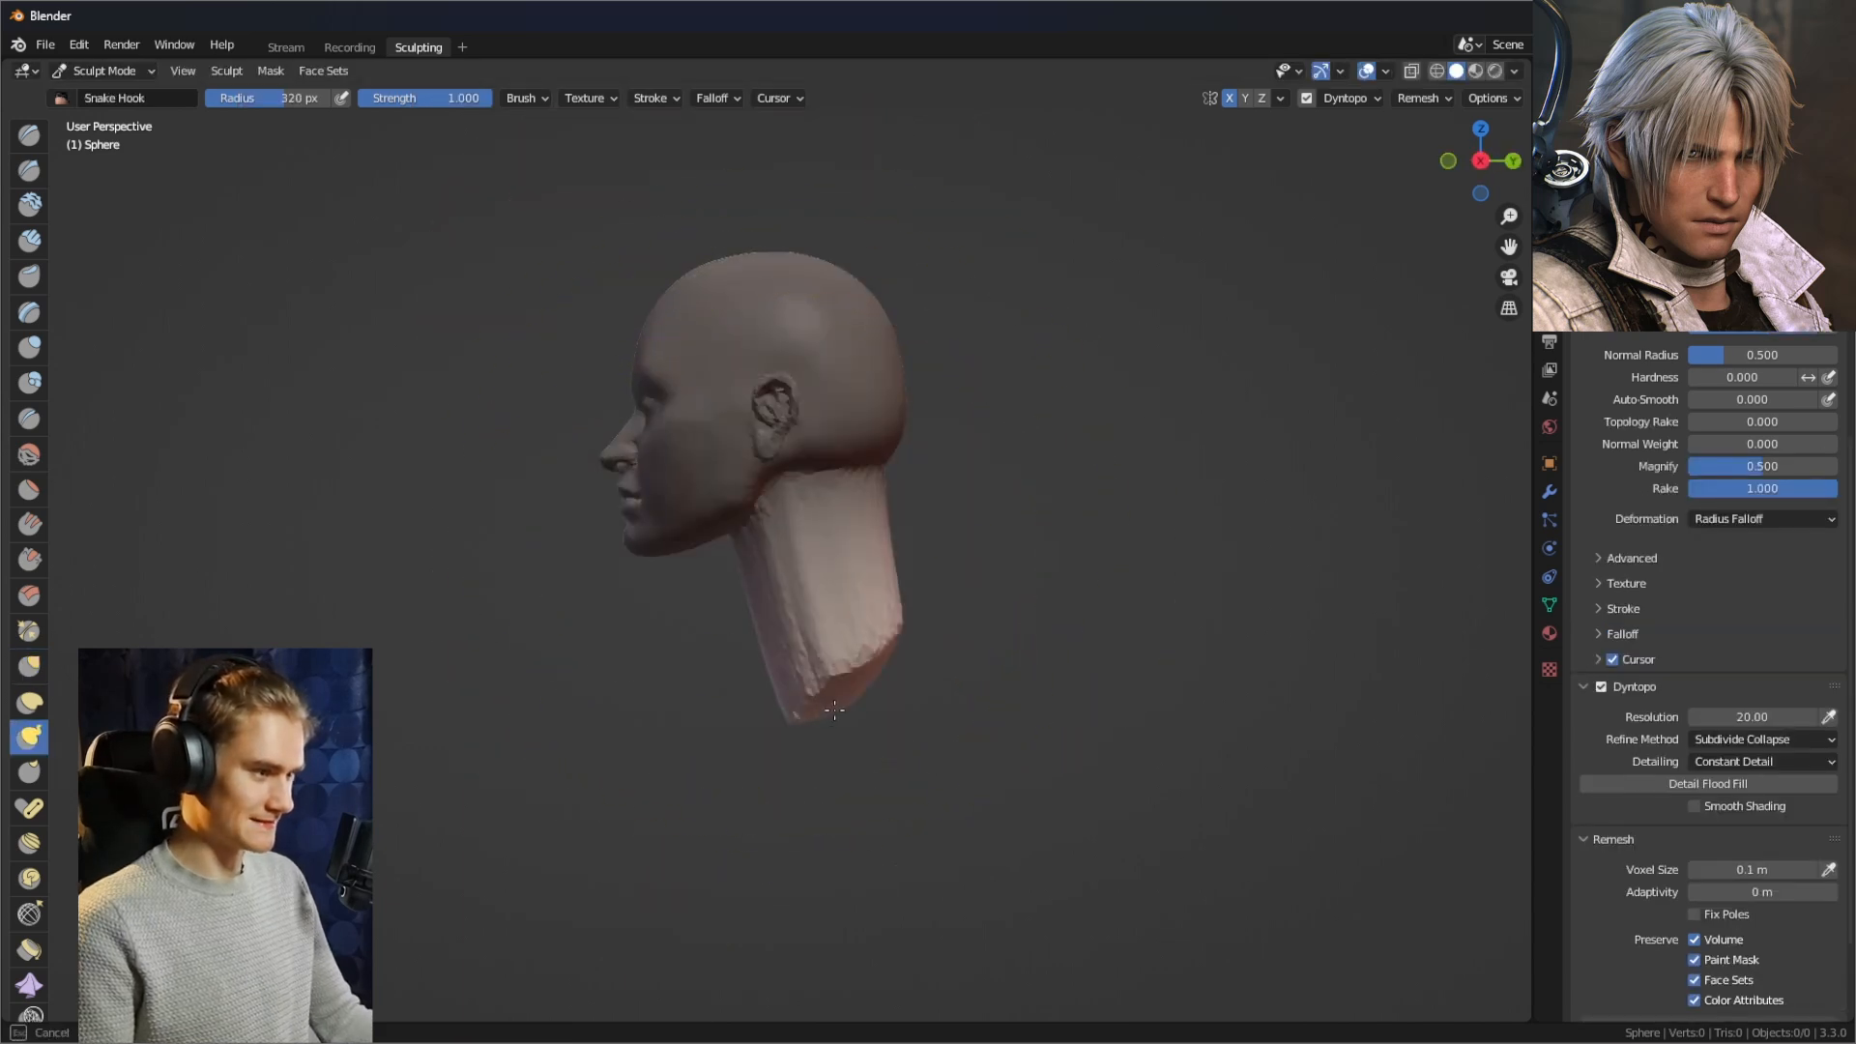
pyautogui.press('f')
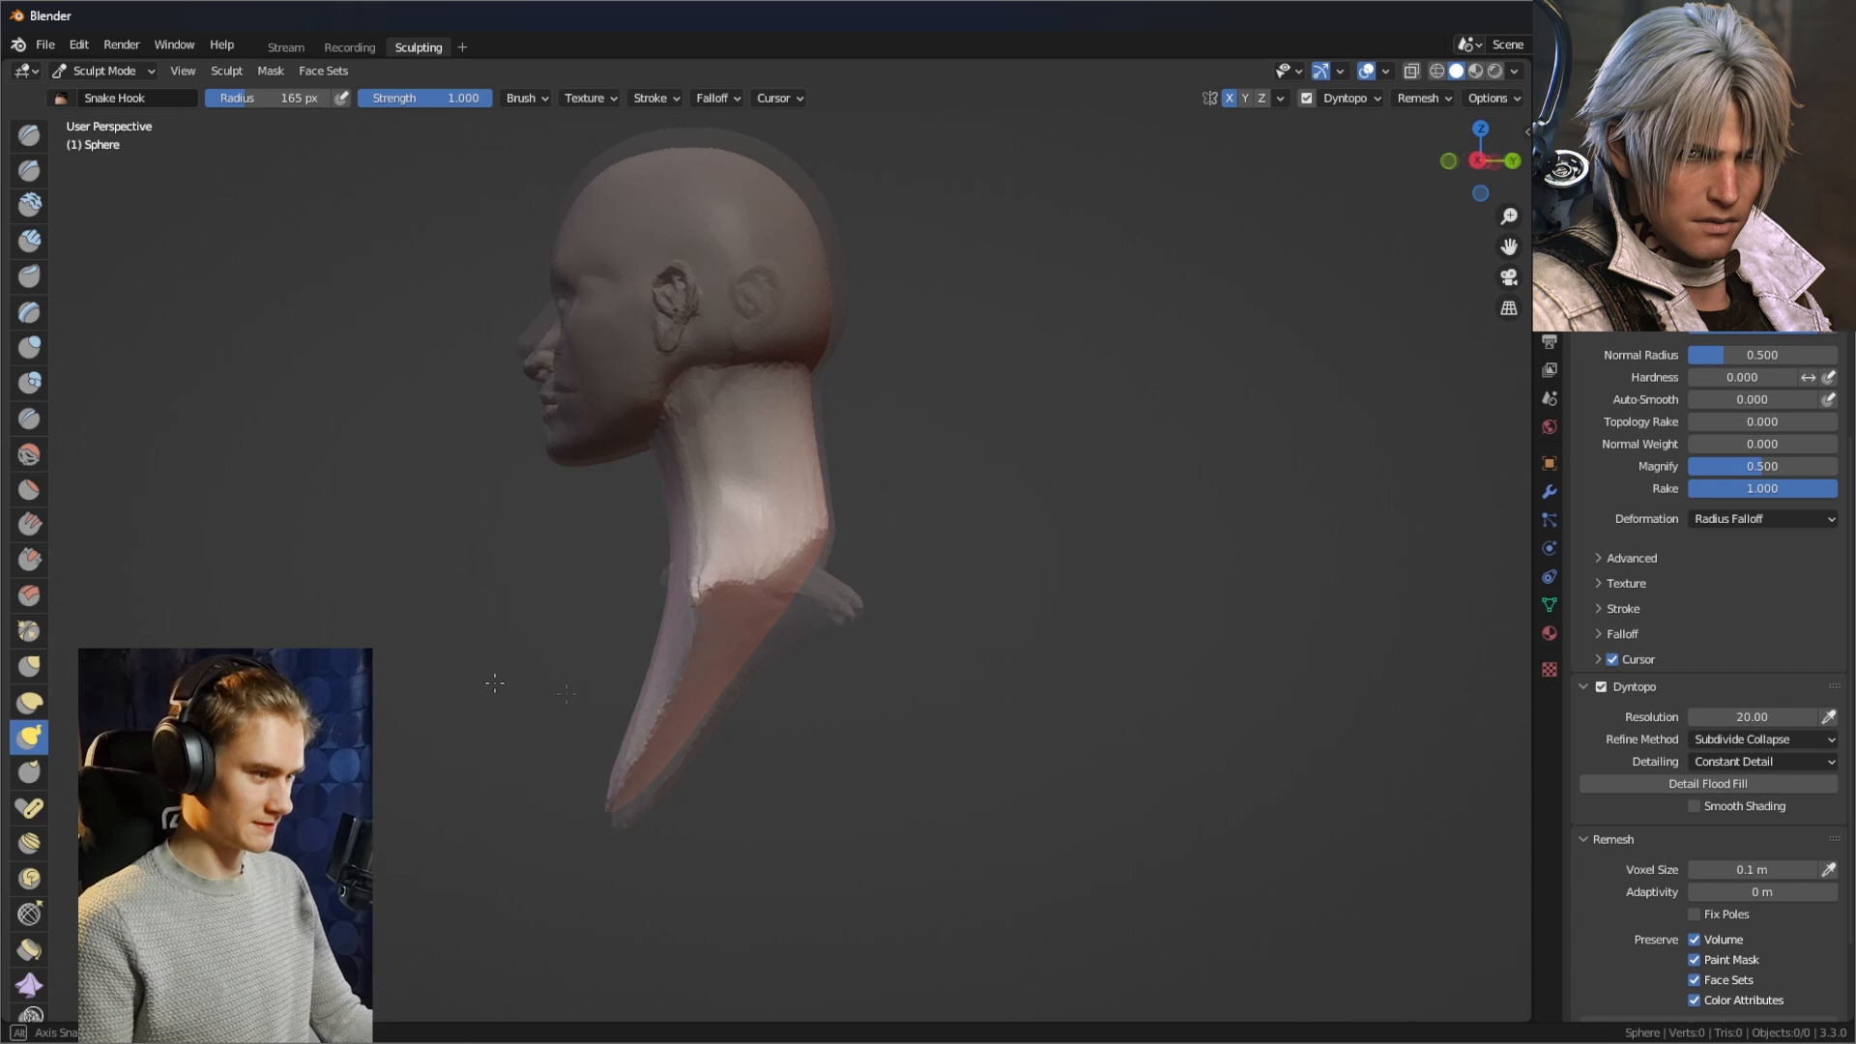
pyautogui.press('f')
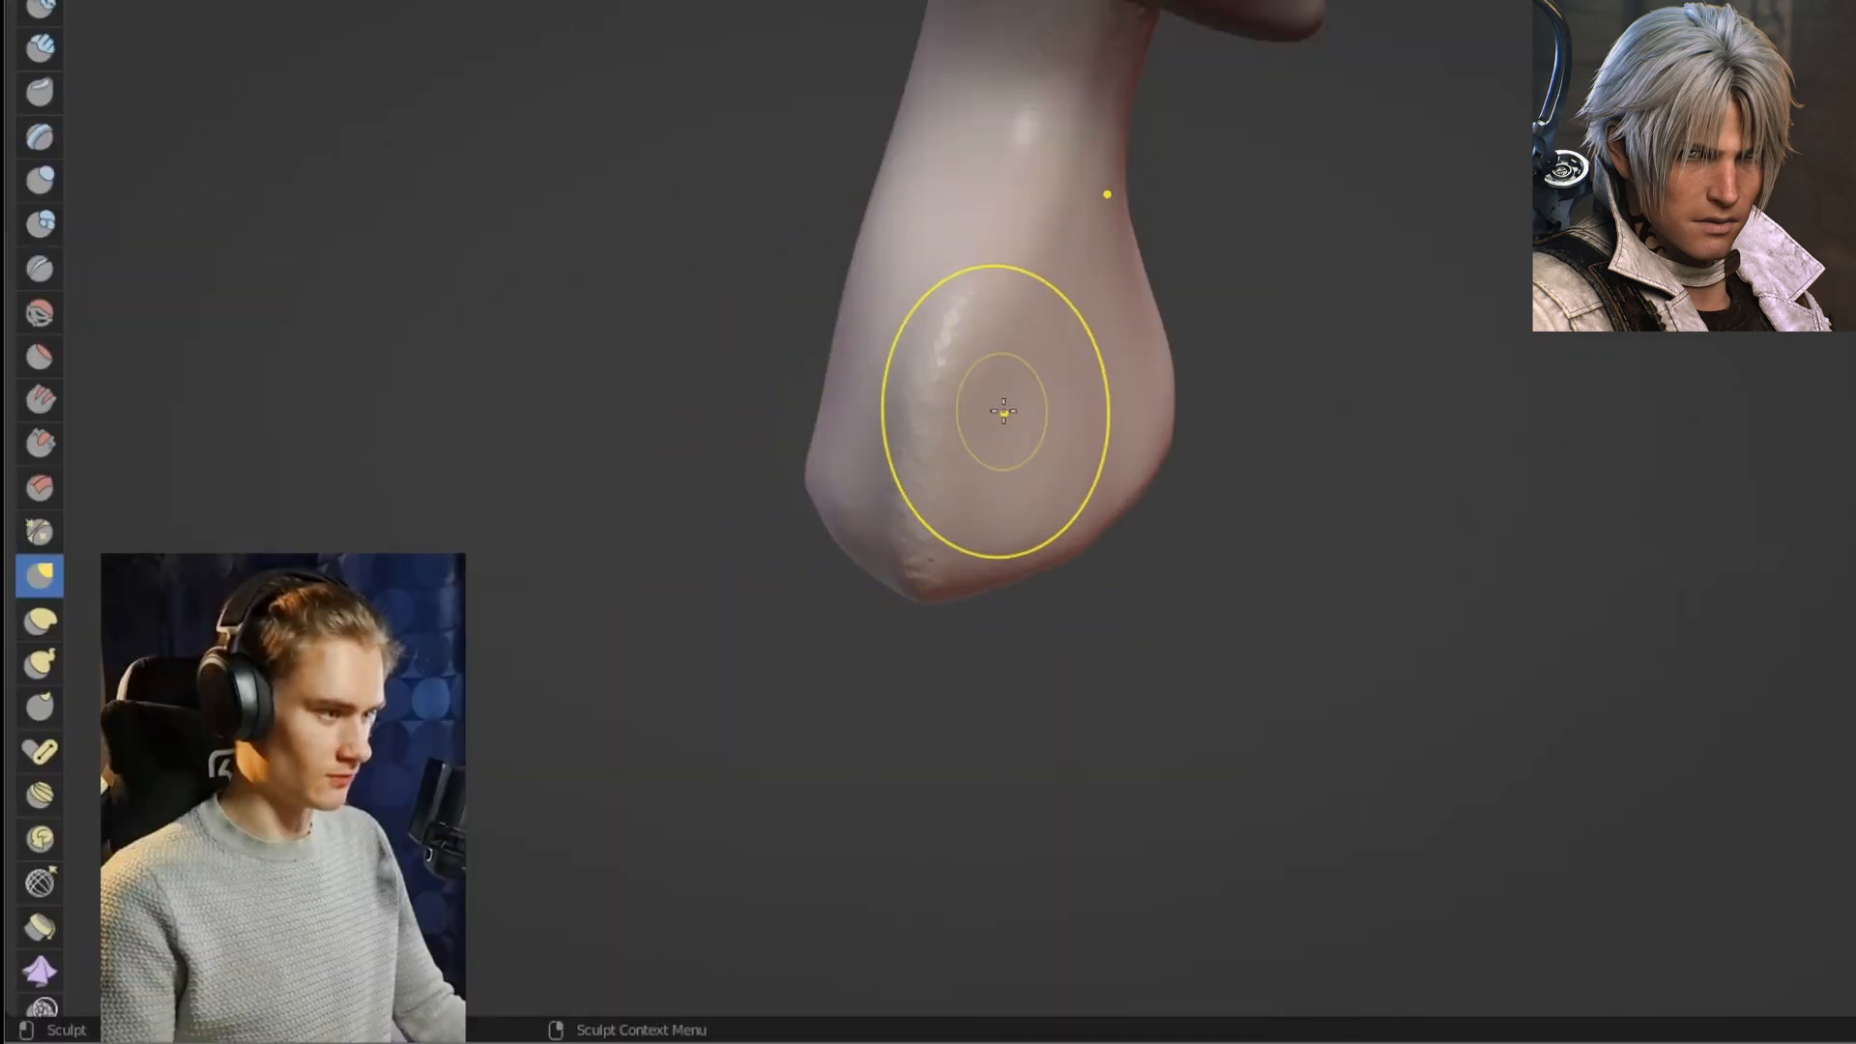
pyautogui.moveTo(995, 394); pyautogui.dragTo(874, 336, button='middle')
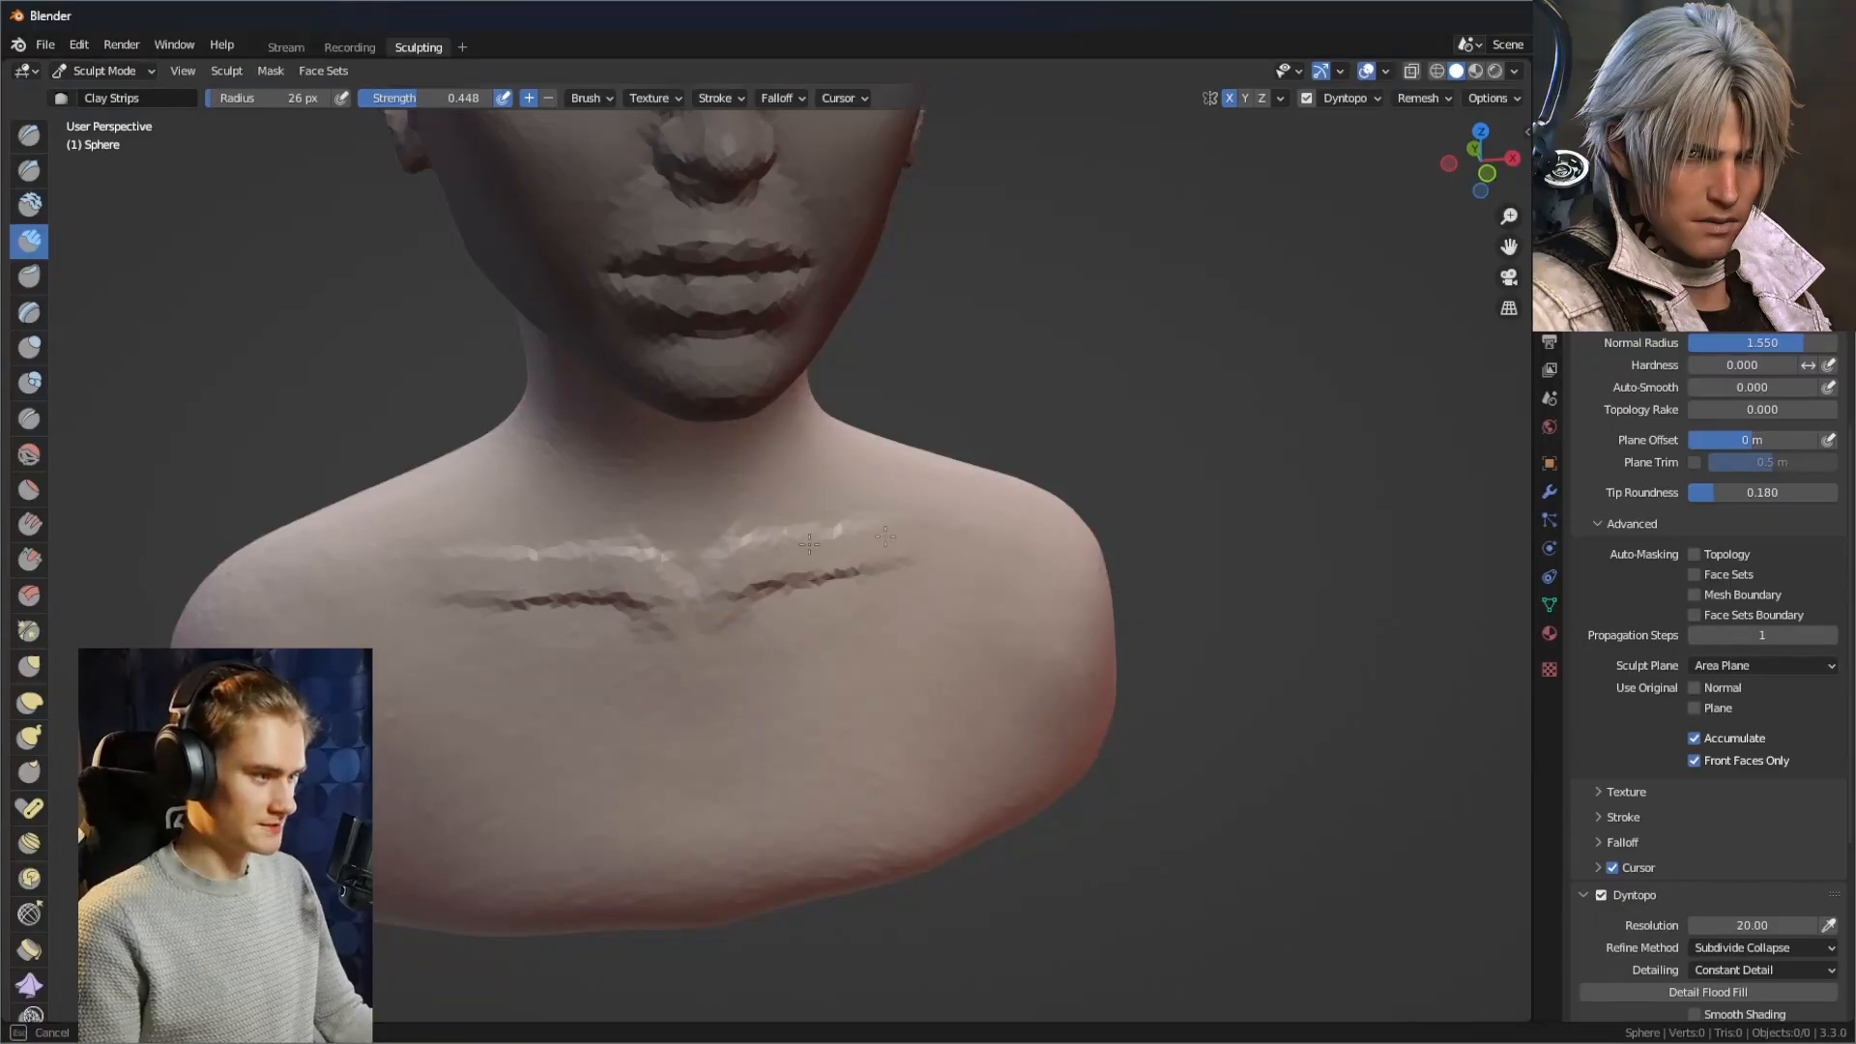
# Build up the collarbones from the base of the neck across to the shoulders with the Clay Strips brush.
pyautogui.moveTo(809, 545); pyautogui.dragTo(830, 742, button='middle')
pyautogui.keyDown('shift'); pyautogui.moveTo(928, 819); pyautogui.dragTo(805, 647, button='middle'); pyautogui.keyUp('shift')
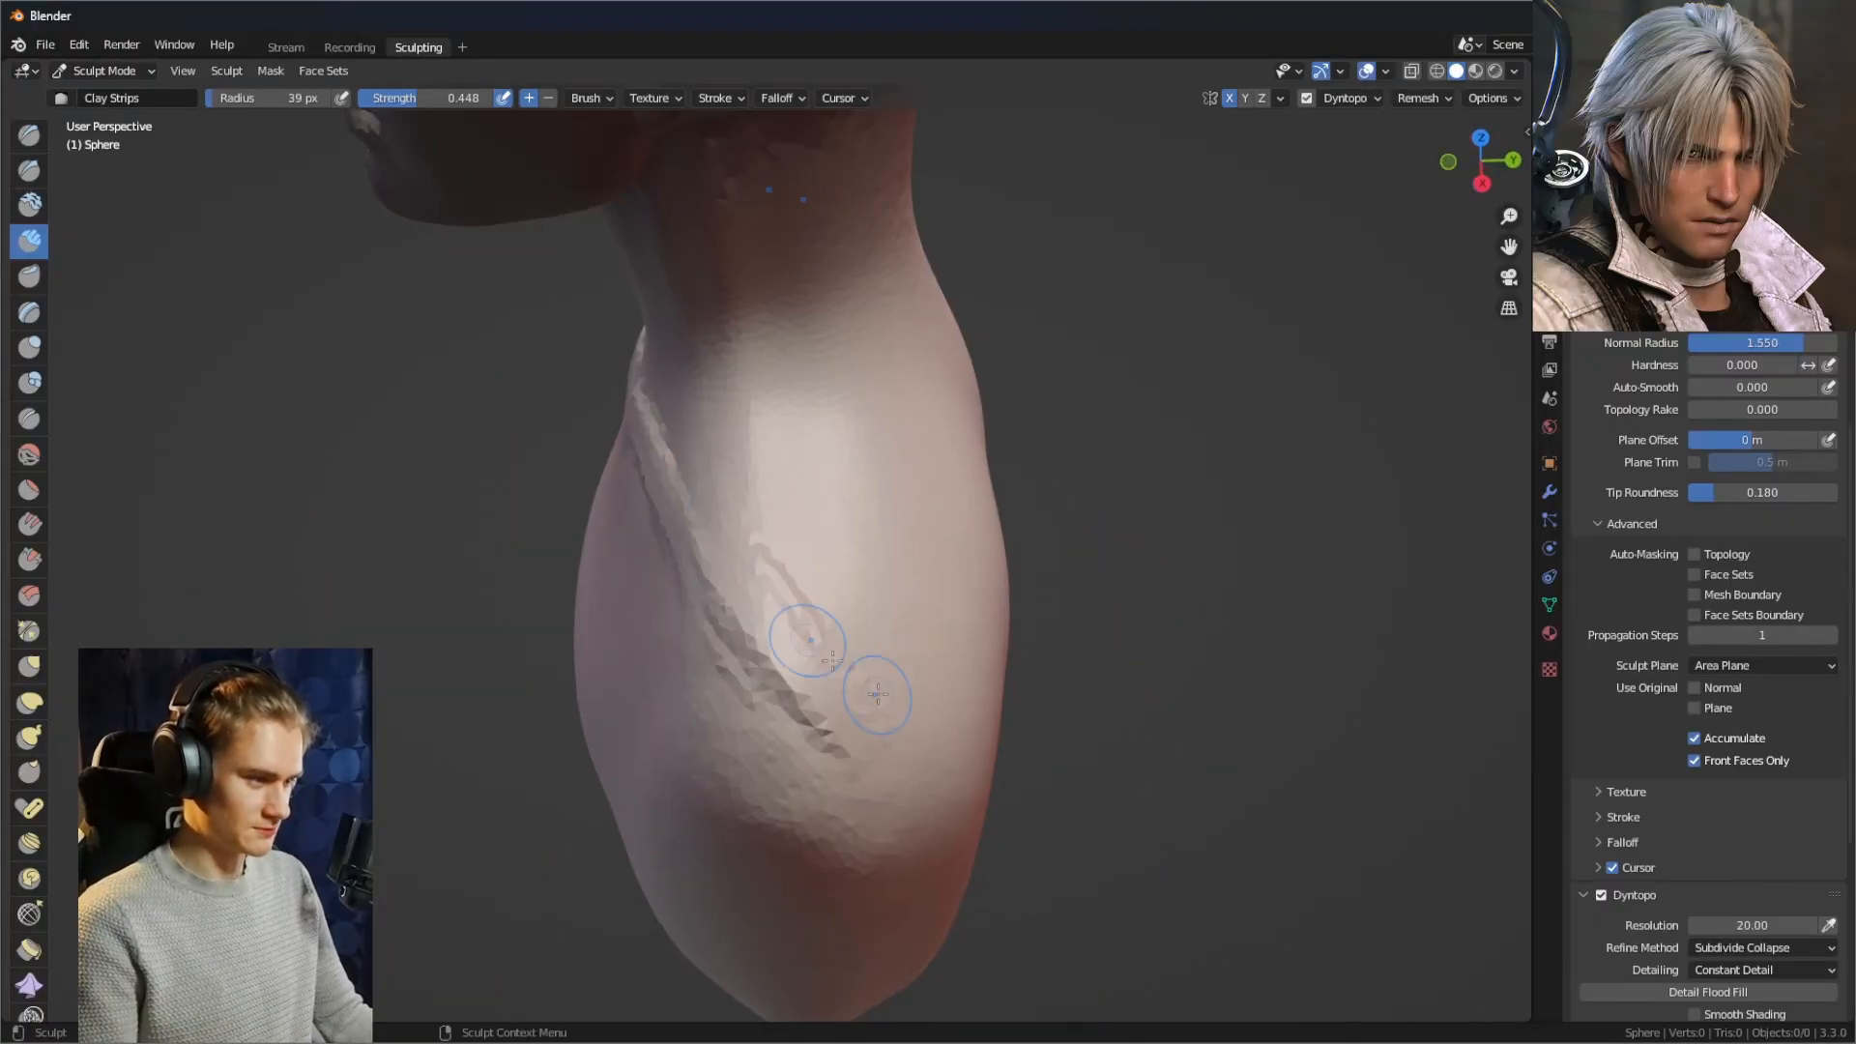
pyautogui.moveTo(732, 558)
pyautogui.mouseDown(button='middle')
pyautogui.moveTo(771, 547)
pyautogui.moveTo(783, 502)
pyautogui.mouseUp(button='middle')
# Bend the collarbone ridge toward the front of the chest with the Grab brush.
pyautogui.press('g')
pyautogui.press('f')
pyautogui.click(975, 486)
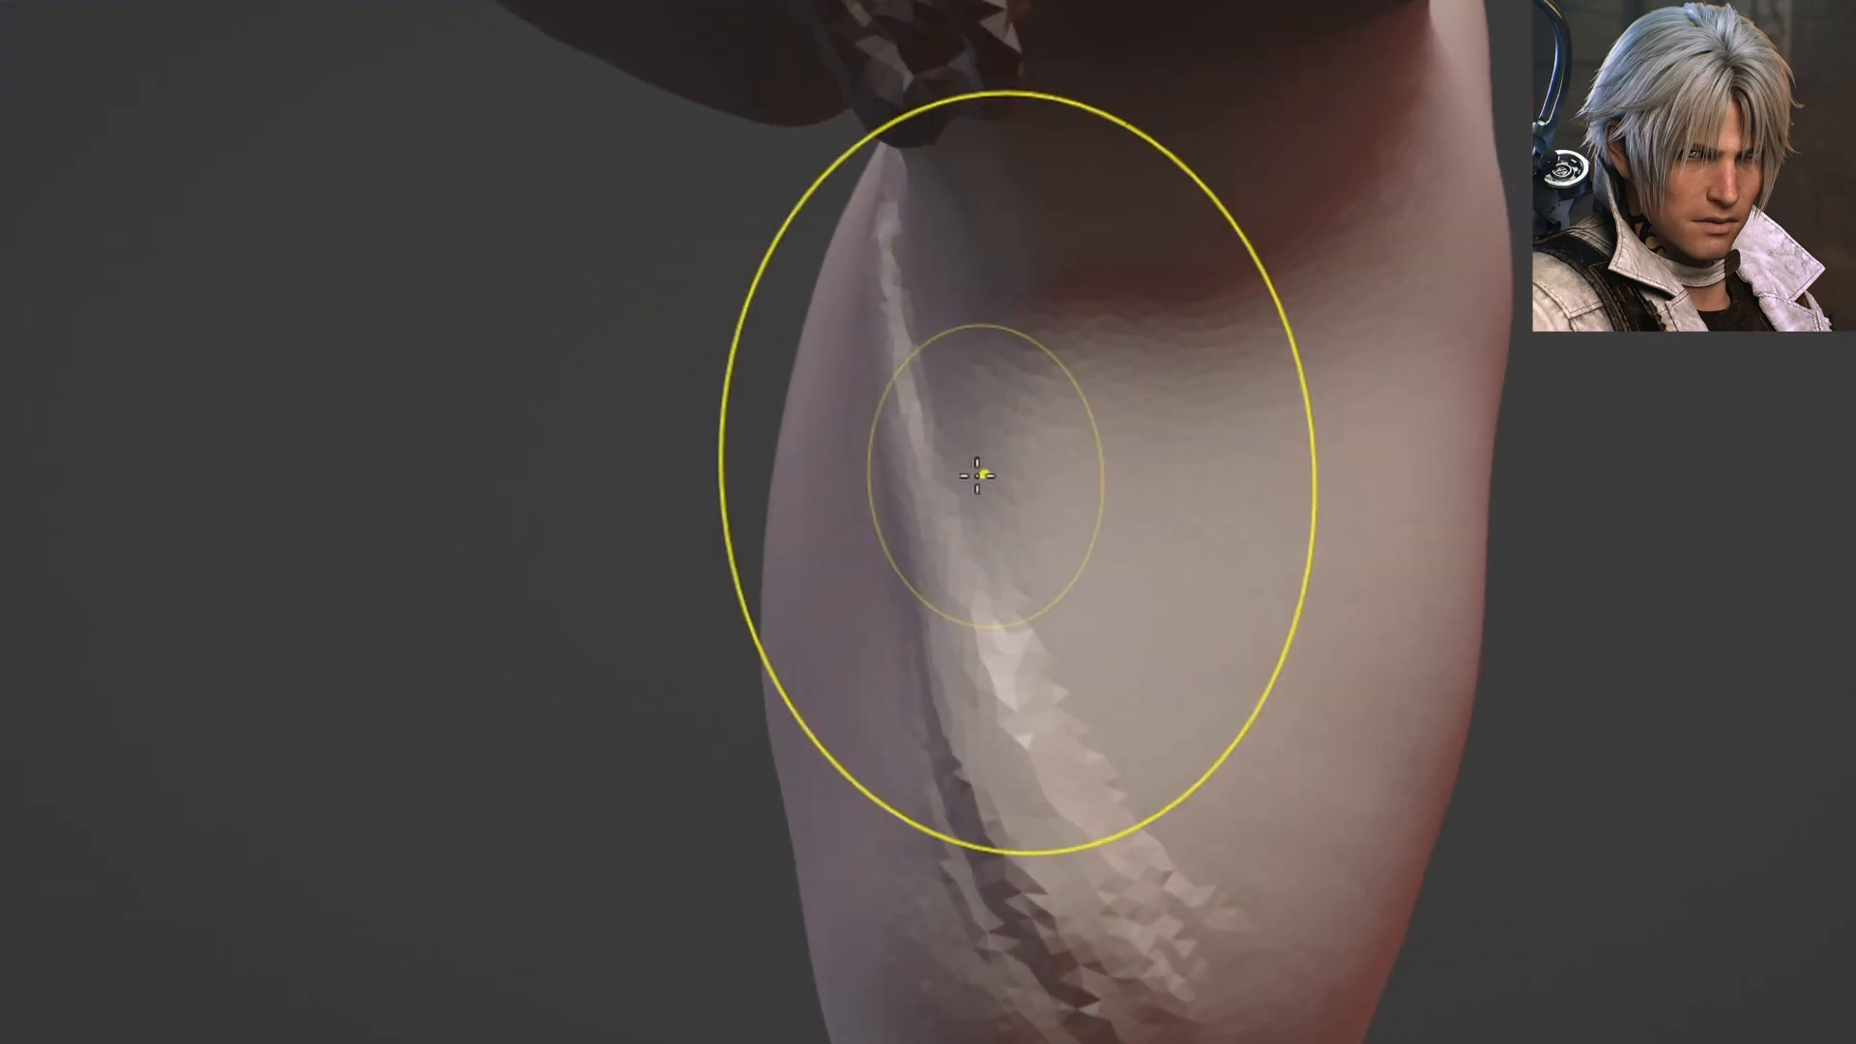
pyautogui.moveTo(897, 443)
pyautogui.mouseDown()
pyautogui.moveTo(828, 426)
pyautogui.moveTo(838, 414)
pyautogui.mouseUp()
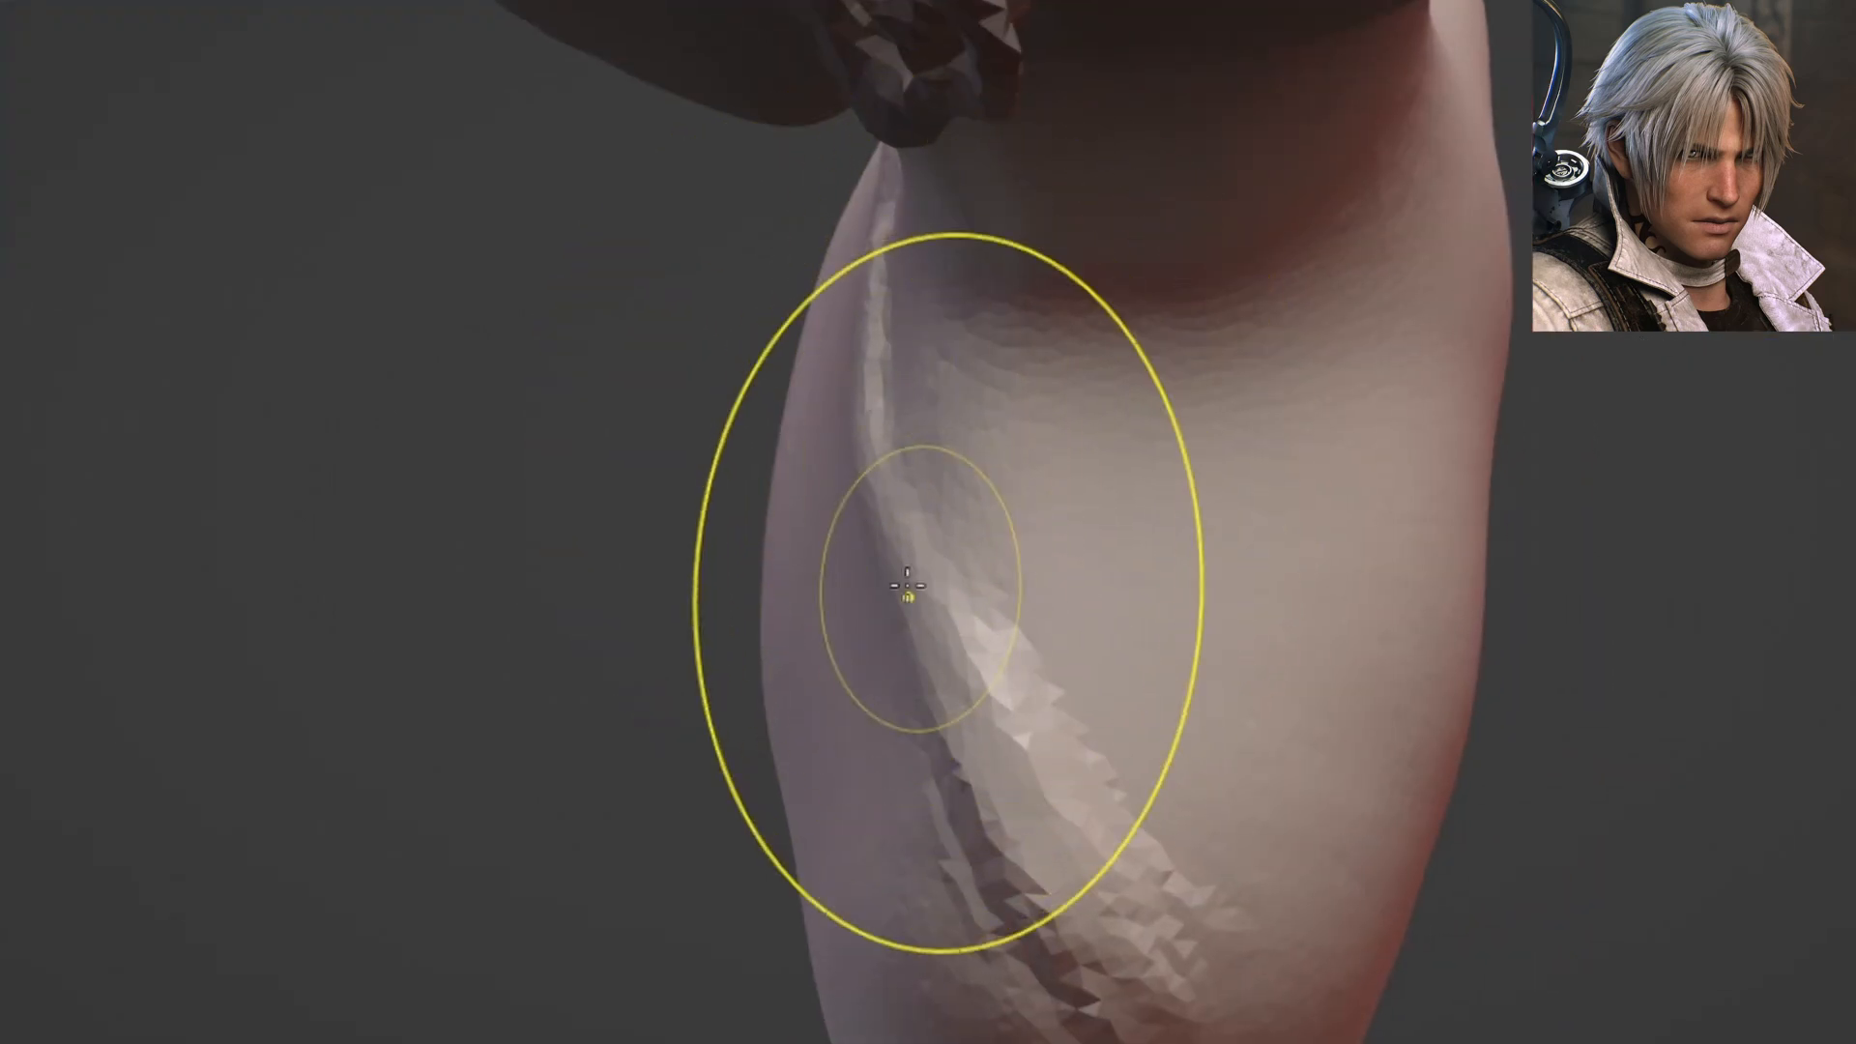
pyautogui.moveTo(910, 596); pyautogui.dragTo(866, 584)
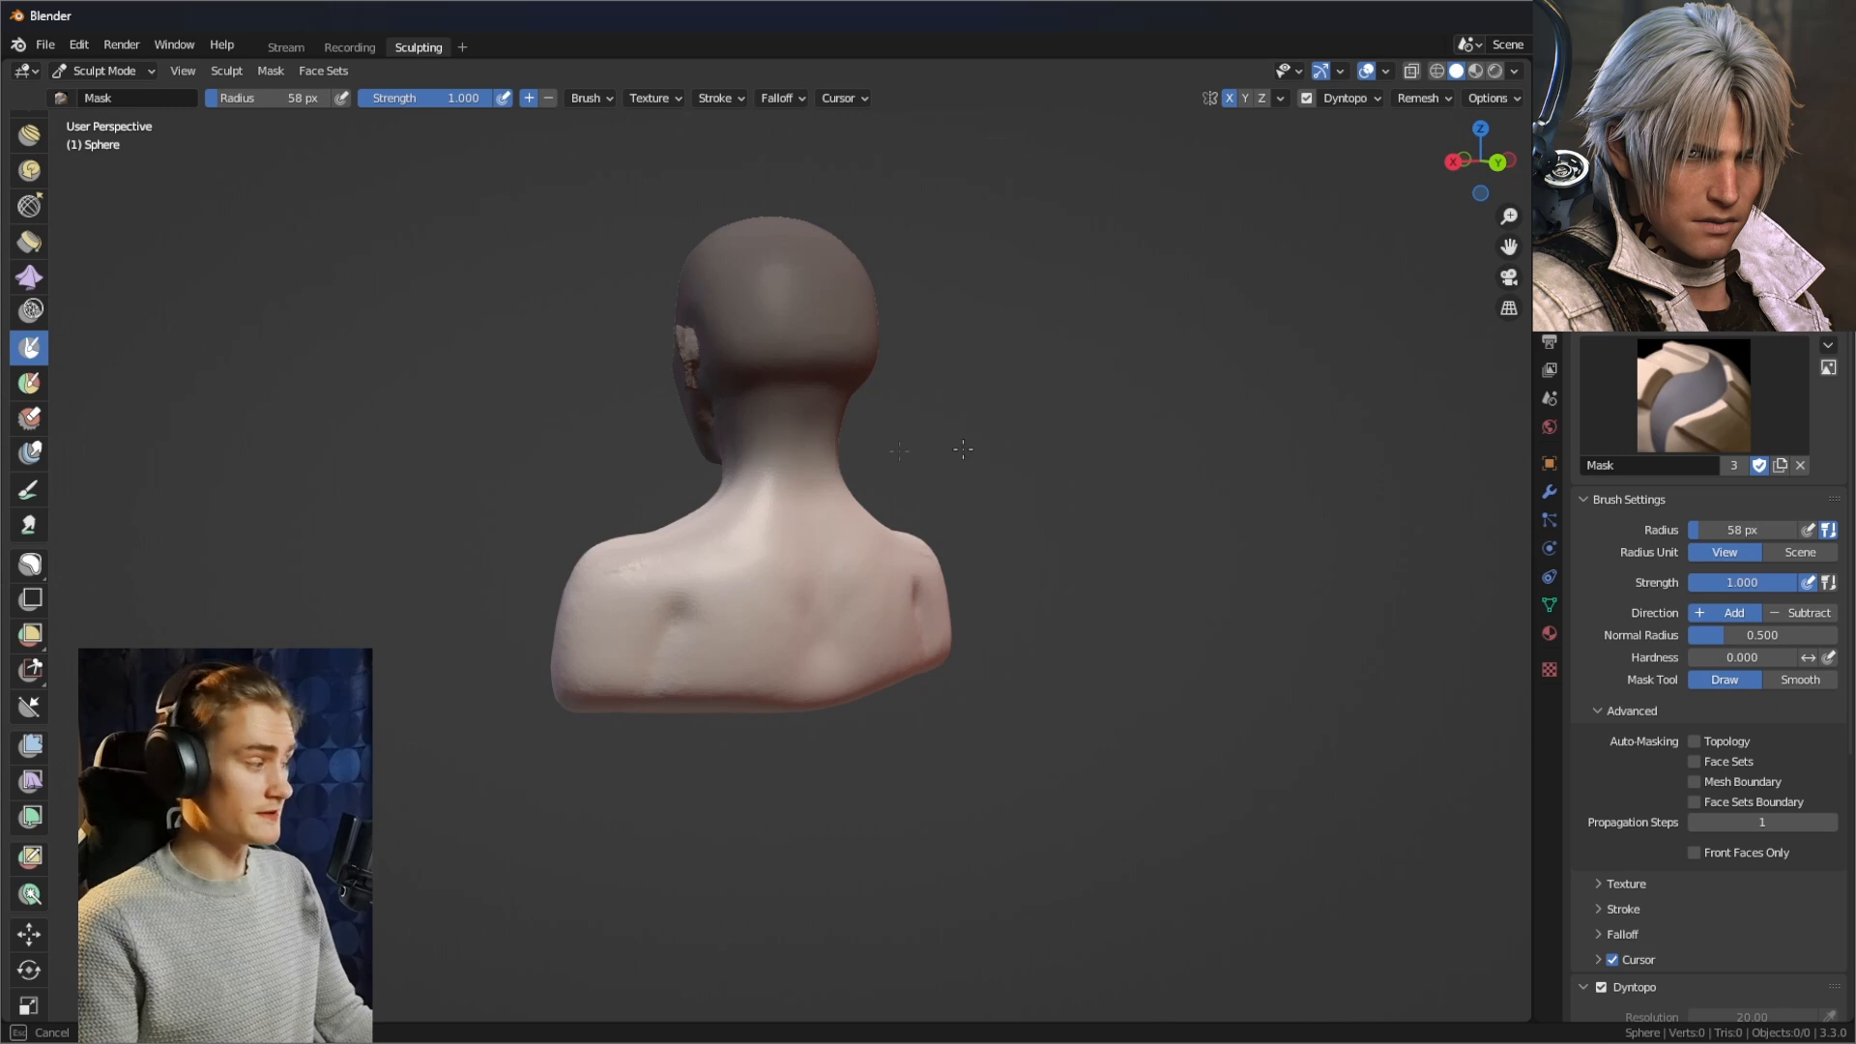
# Adjust the height of the unmasked neck and shoulders along the Z axis with the Move tool.
pyautogui.moveTo(963, 449); pyautogui.dragTo(909, 480, button='middle')
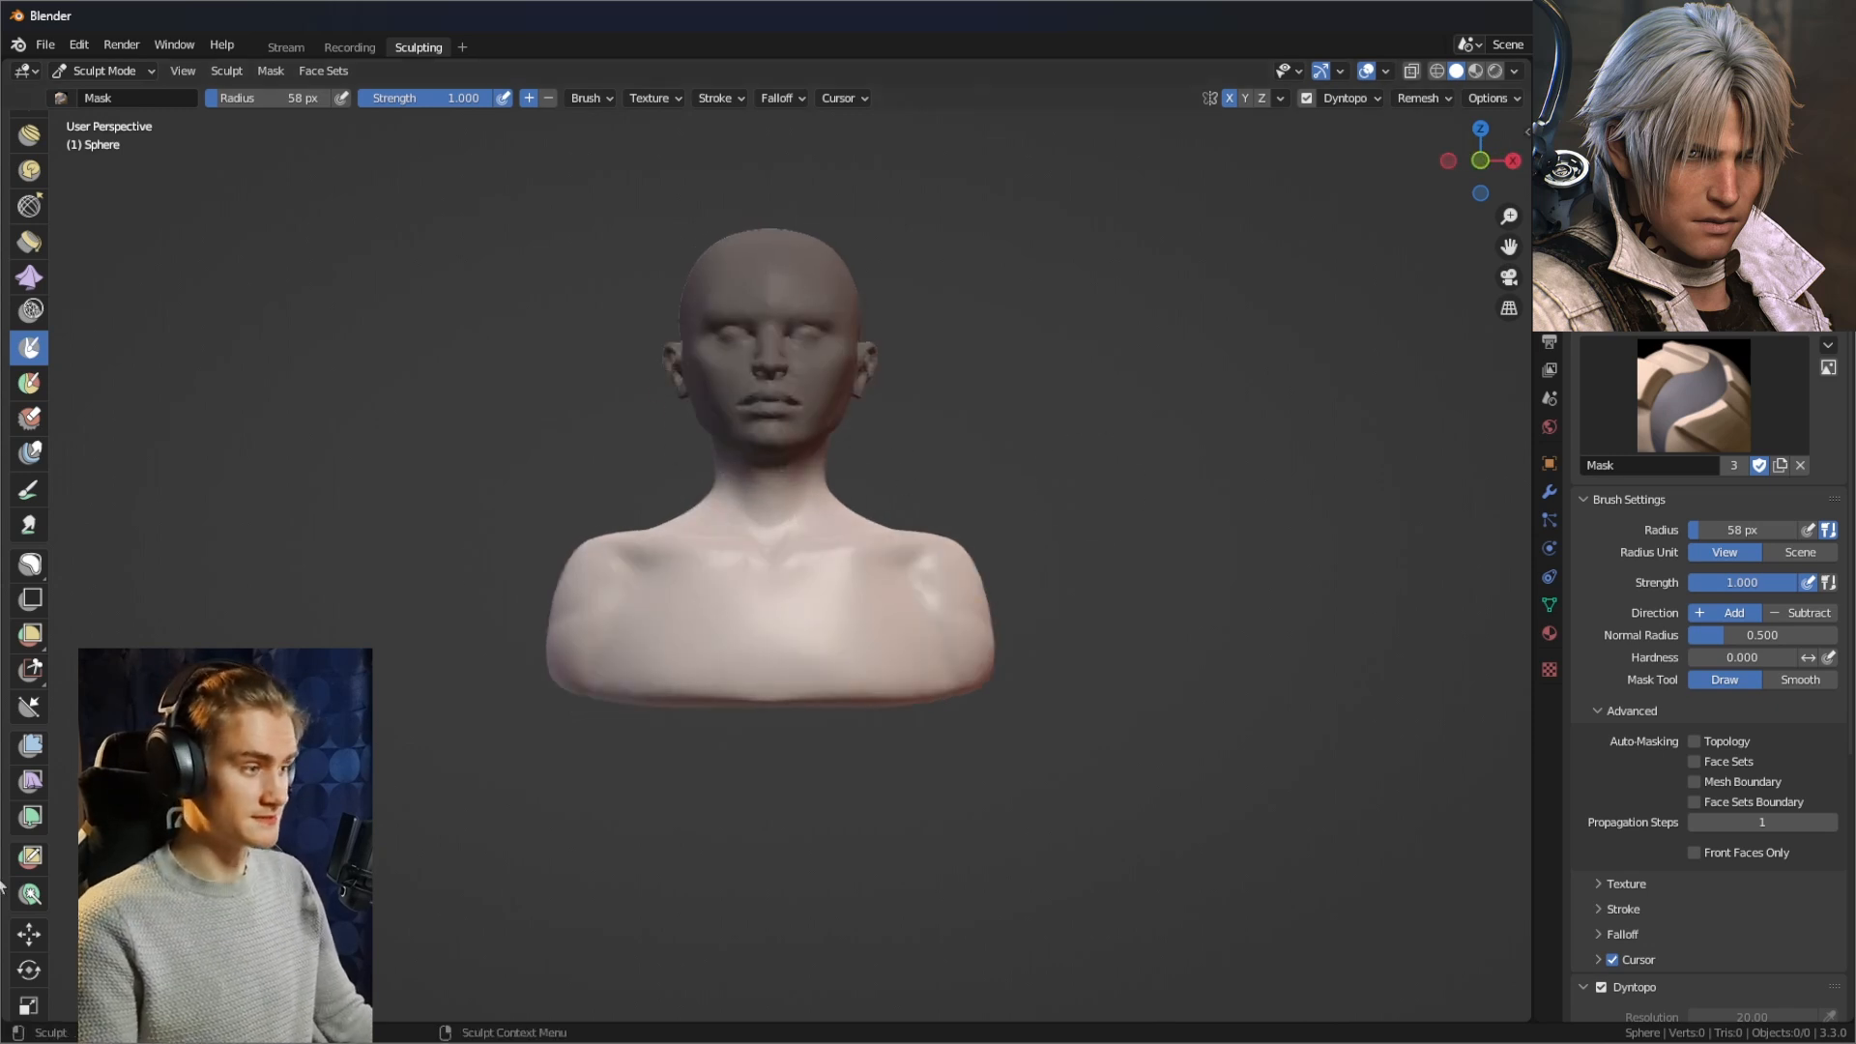
pyautogui.click(29, 934)
pyautogui.moveTo(984, 323); pyautogui.dragTo(998, 346, button='middle')
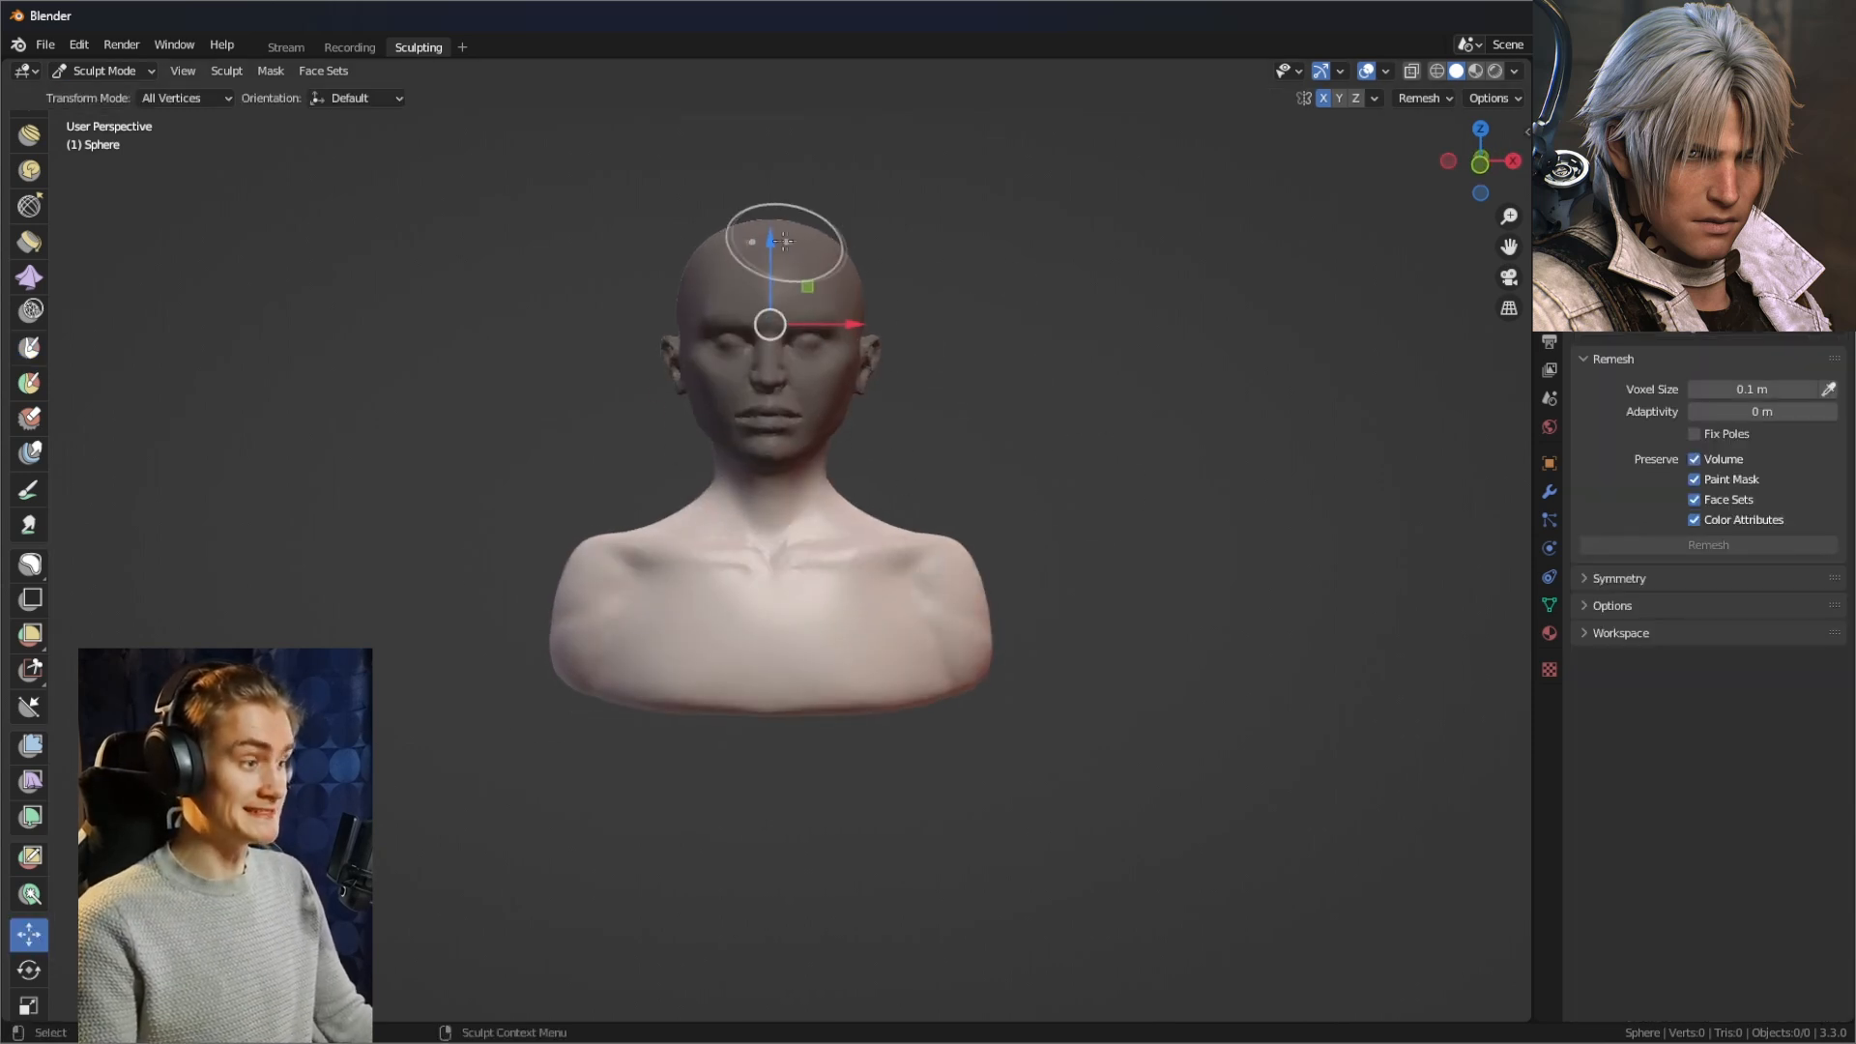
pyautogui.moveTo(771, 254); pyautogui.dragTo(770, 247)
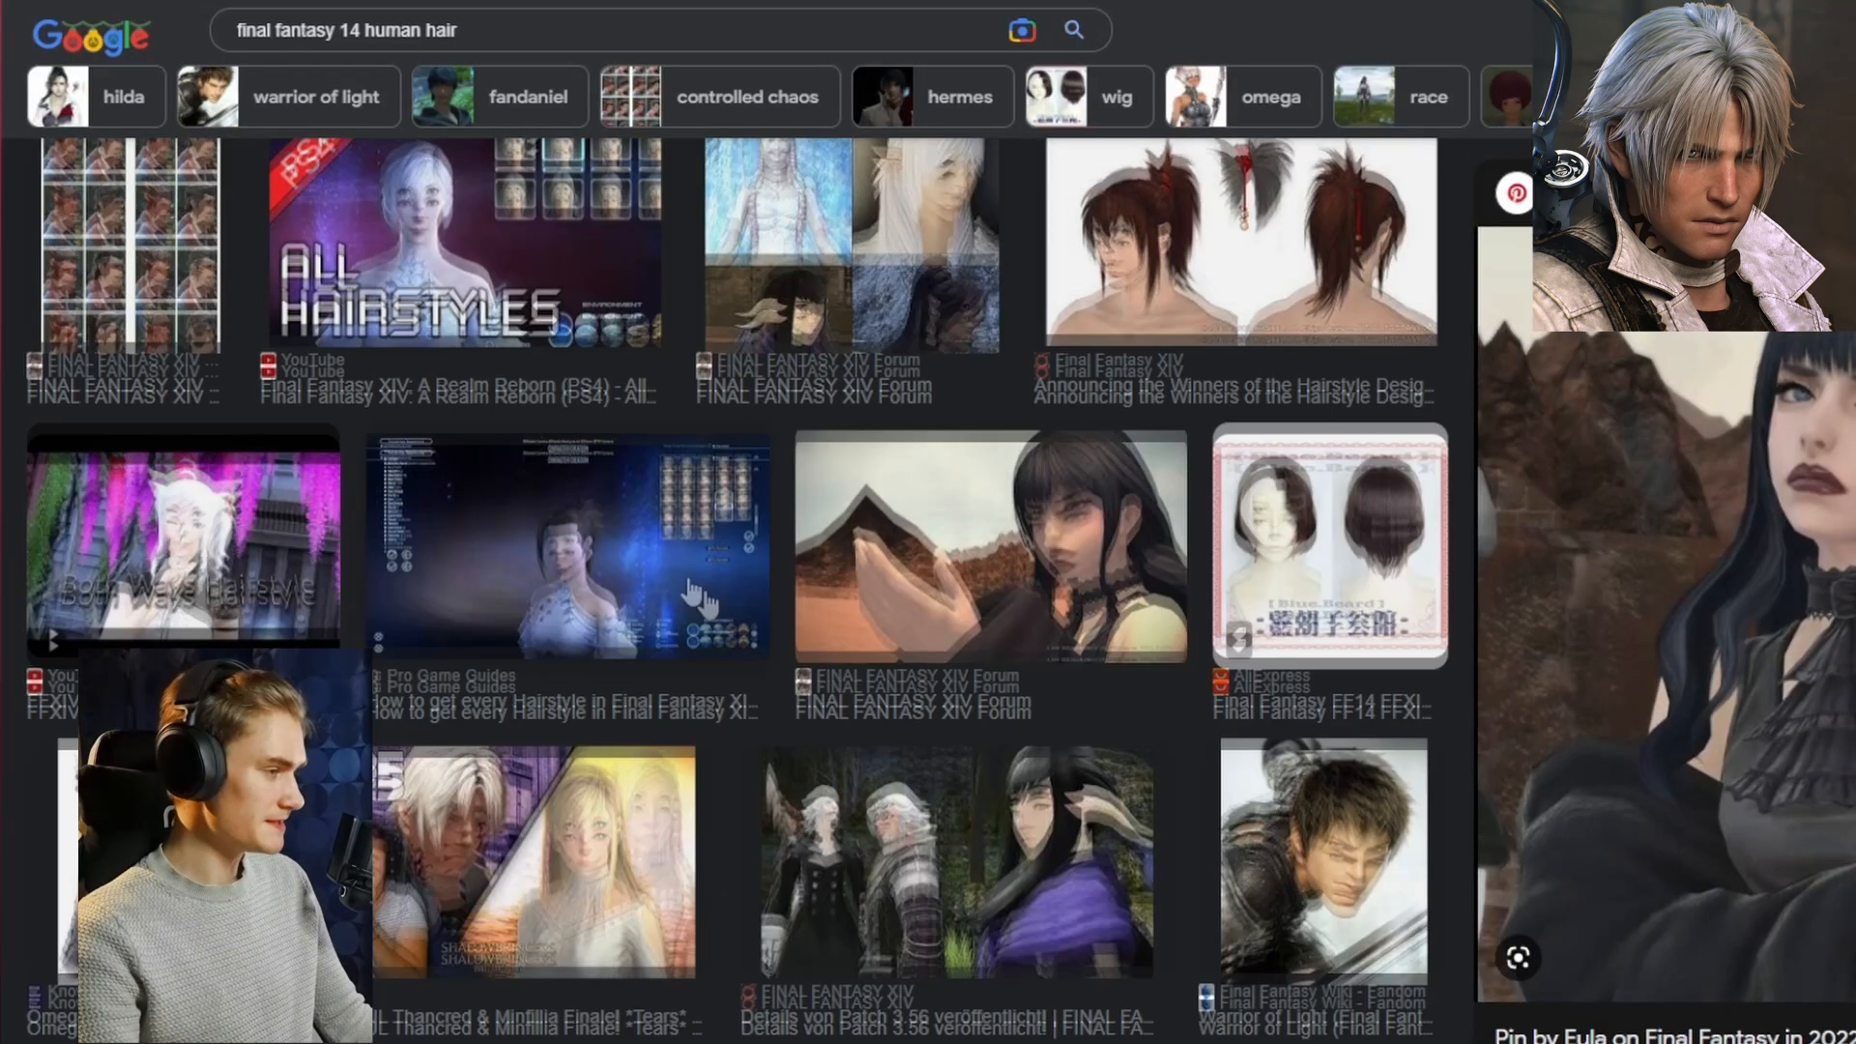
# Browse image results for "final fantasy 14 human hair" in the browser, and sketch the hair outline around the head in Blender.
pyautogui.scroll(5, 696, 595)
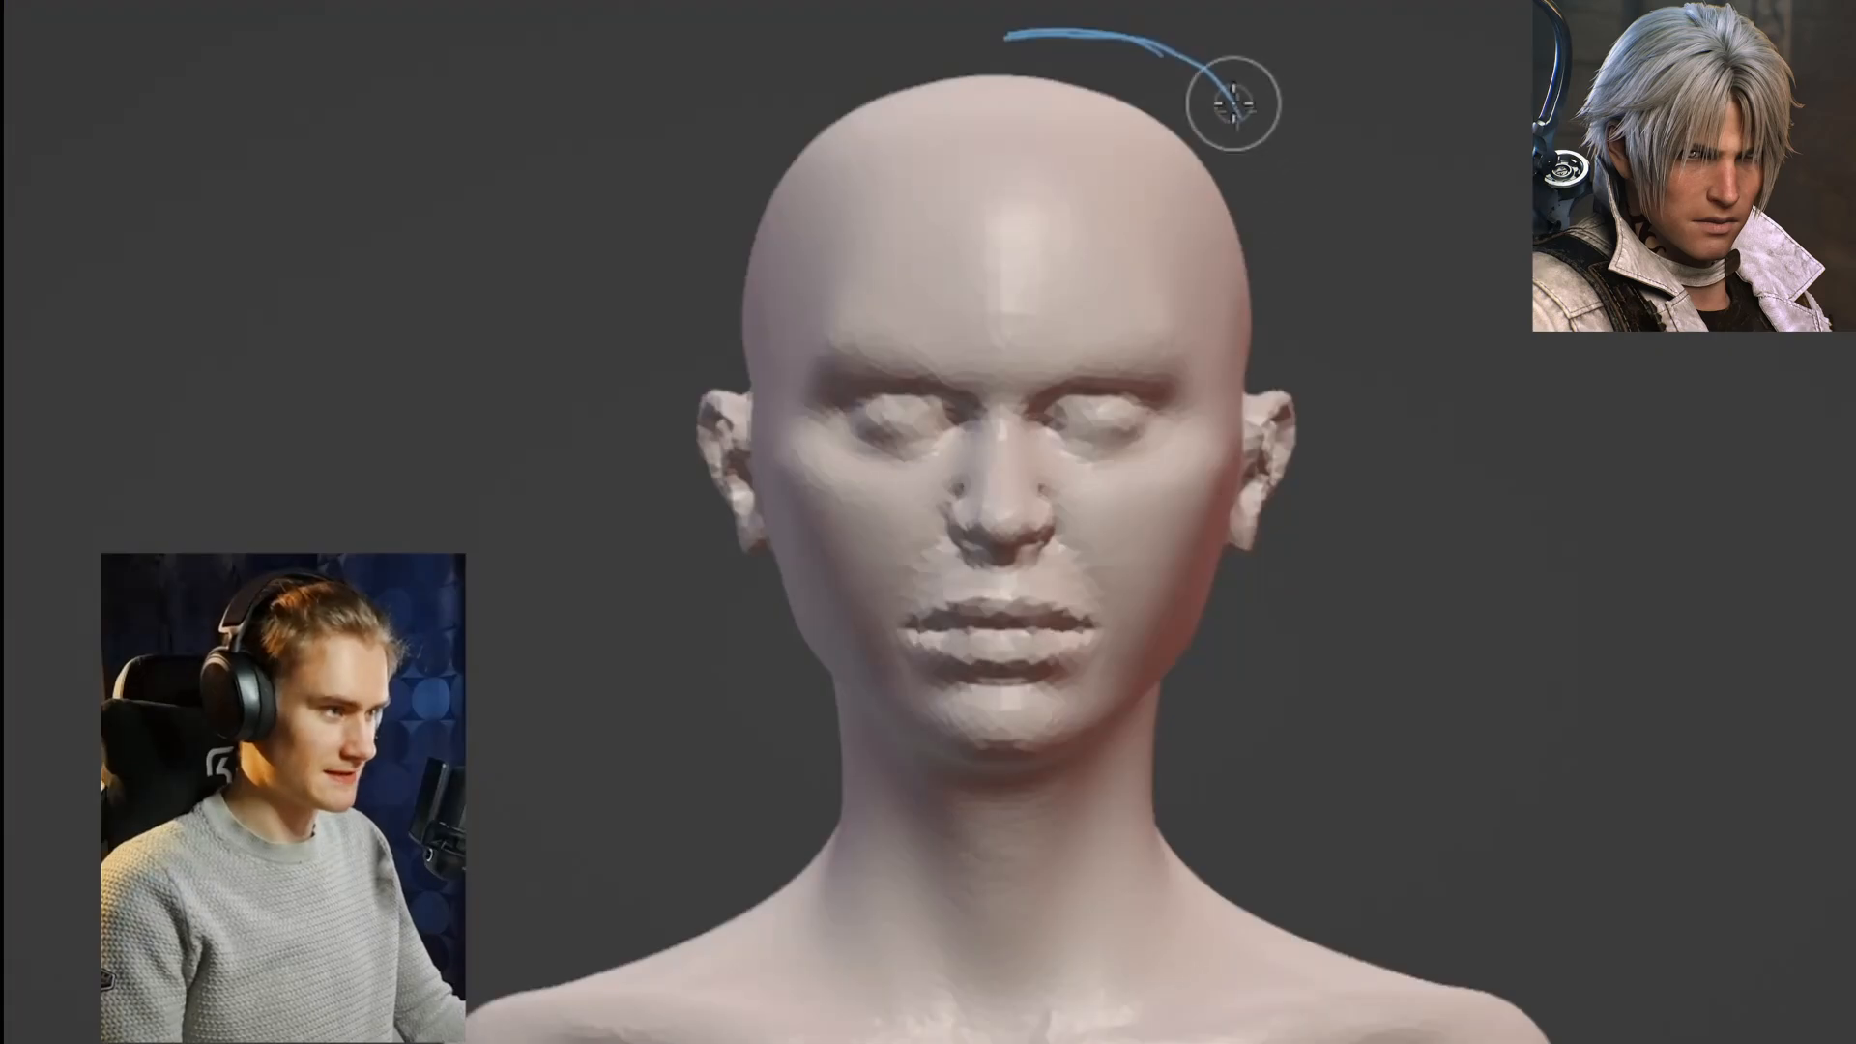
pyautogui.moveTo(1363, 522); pyautogui.dragTo(1201, 747)
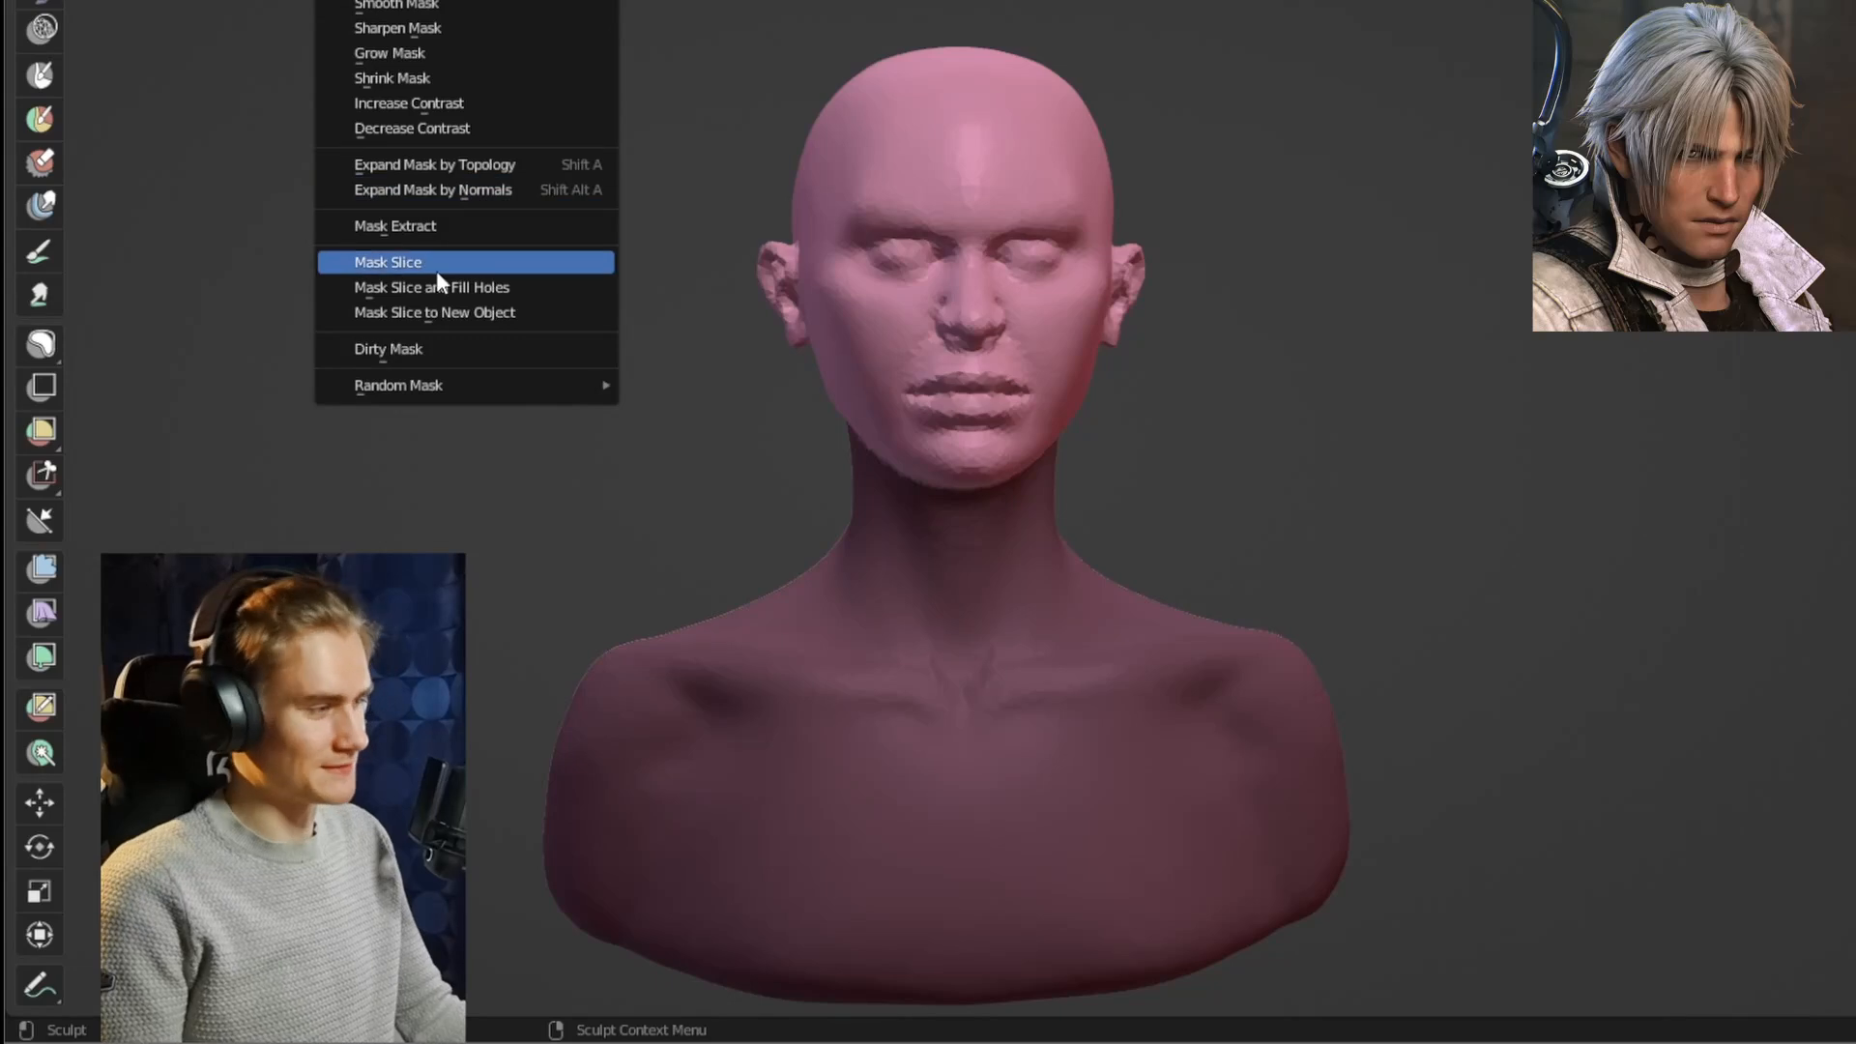
# Cut the masked neck and torso off the pink bust copy with Mask Slice.
pyautogui.click(437, 254)
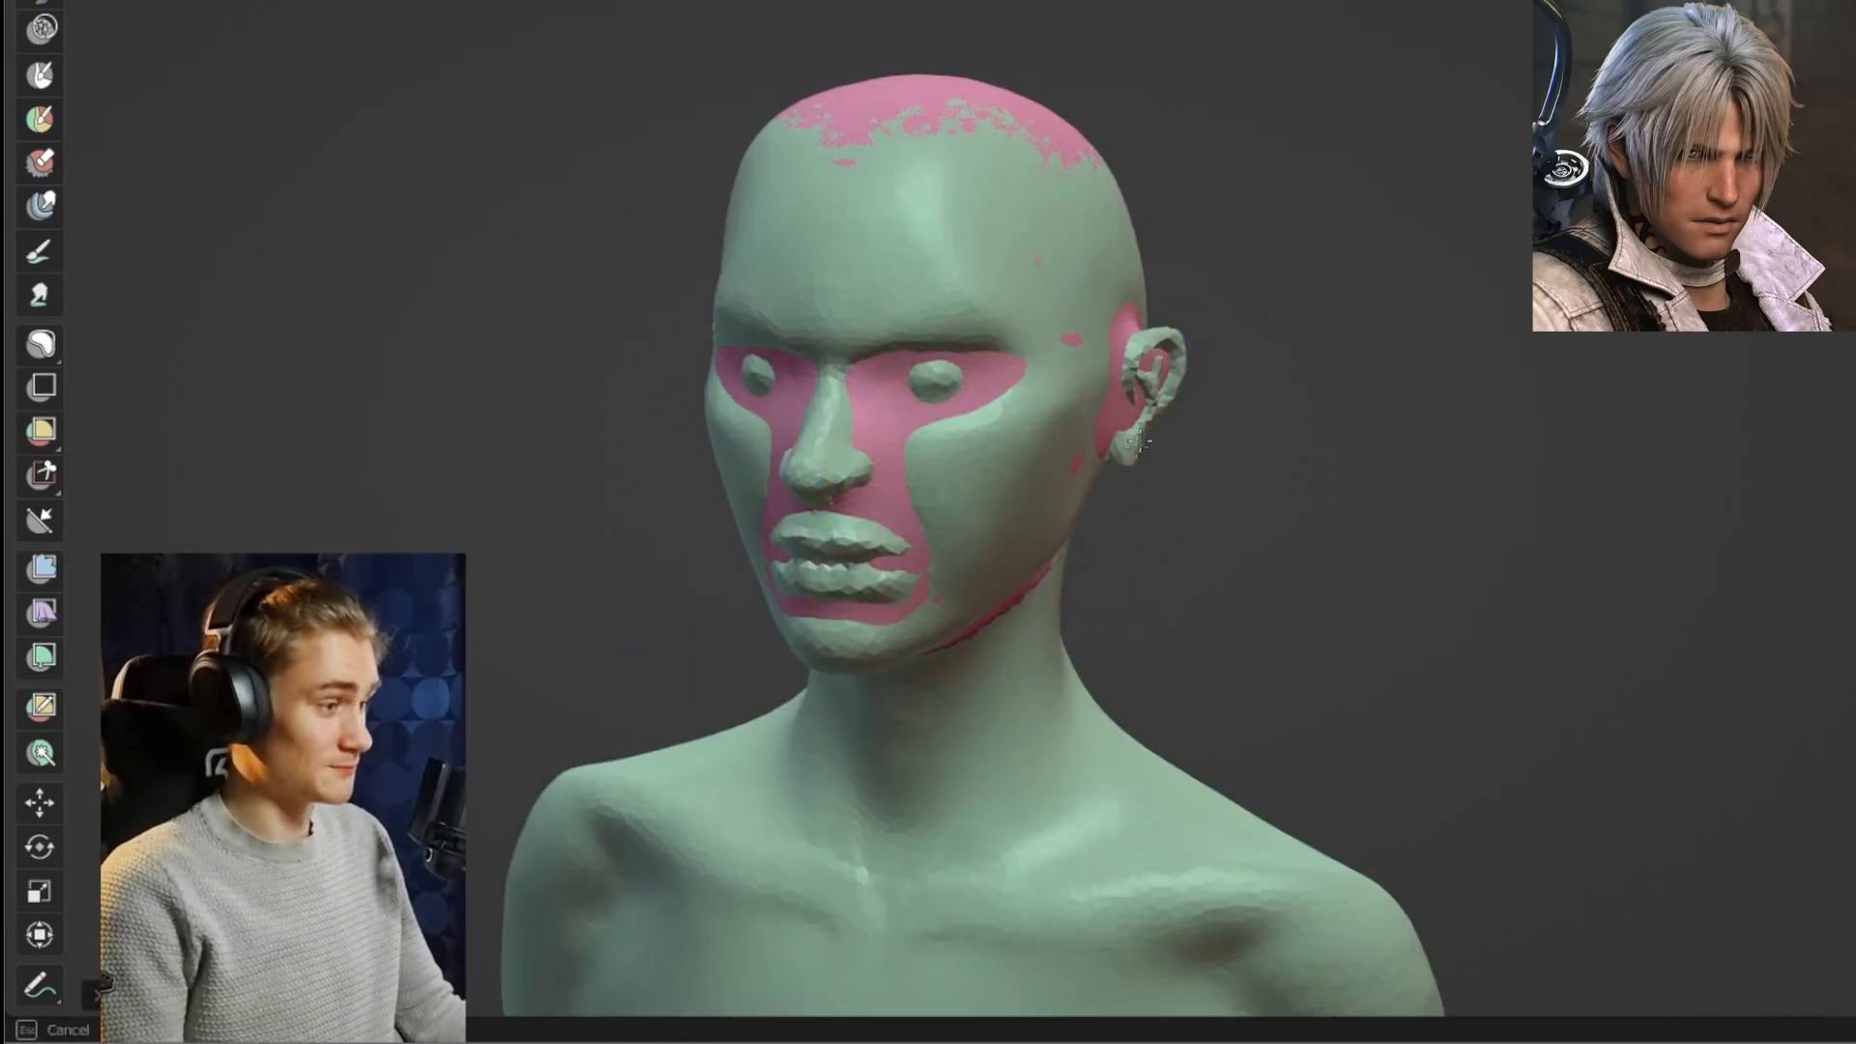
pyautogui.moveTo(1015, 415); pyautogui.dragTo(1127, 380, button='middle')
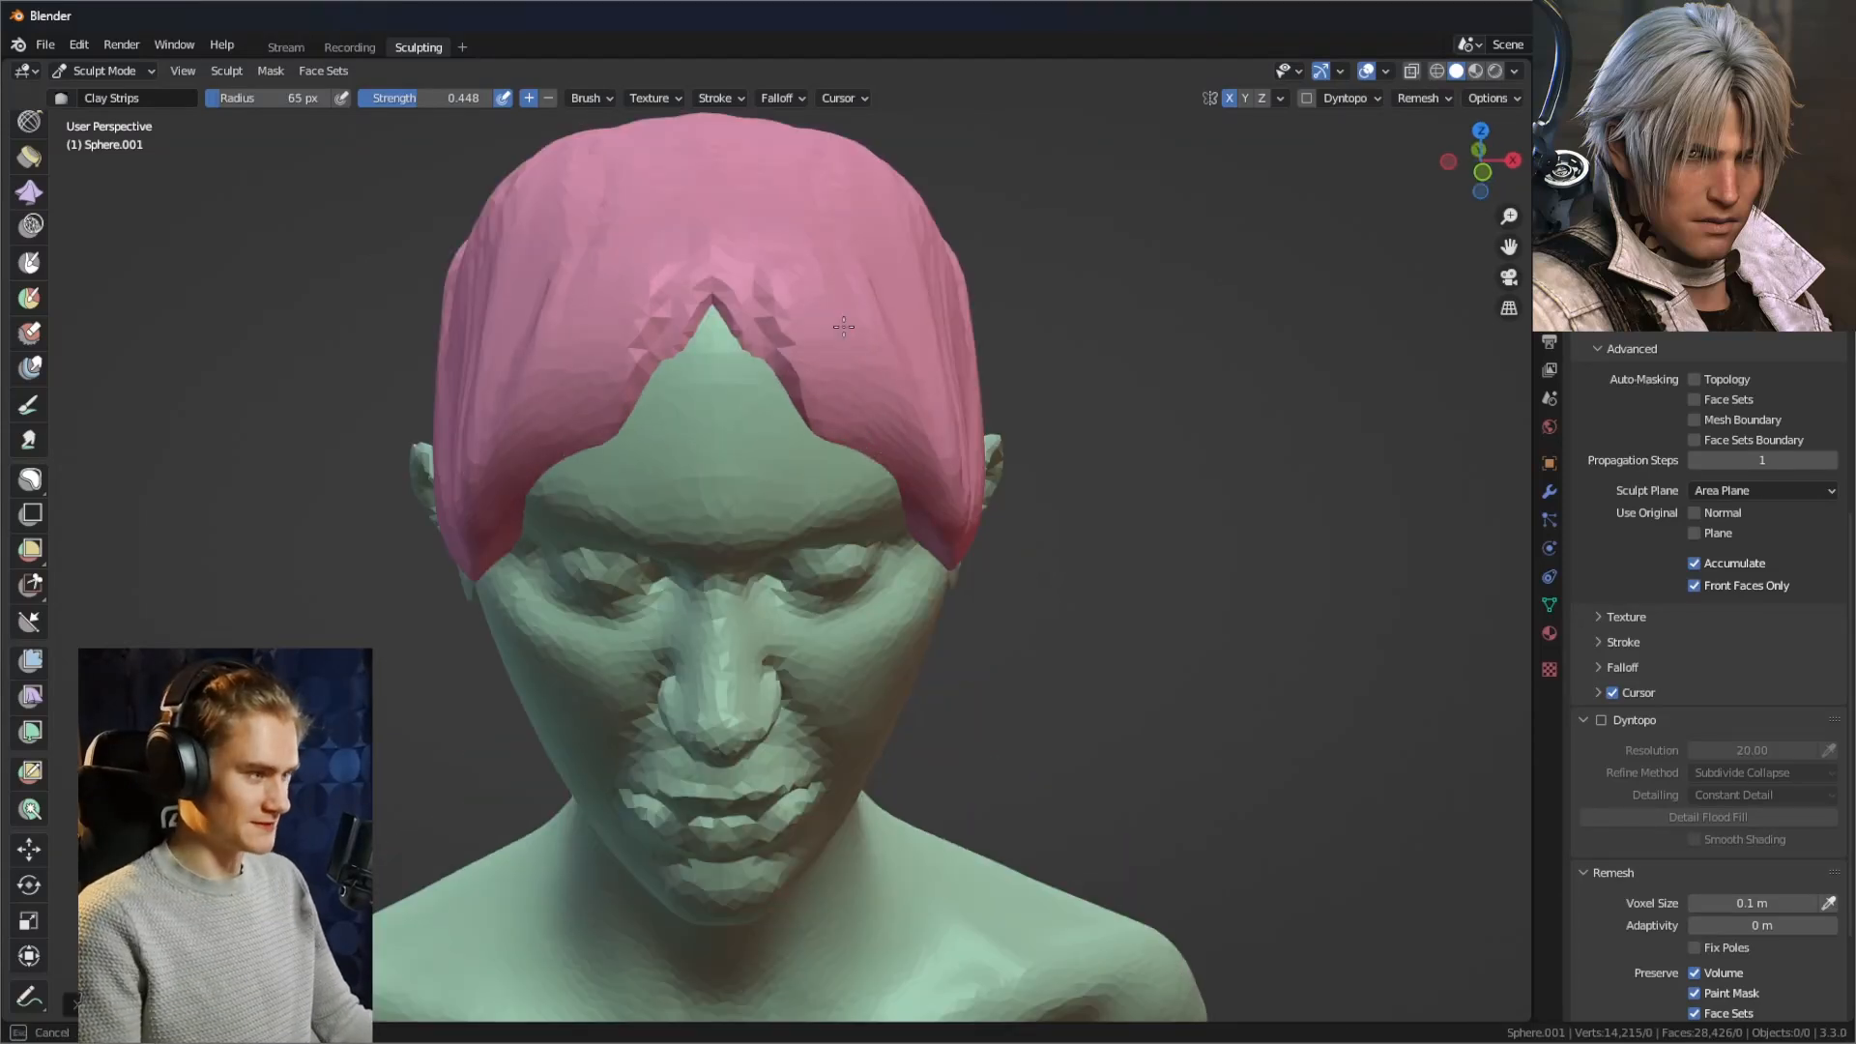
# Pull the front hair down beside the face with the Snake Hook and Grab brushes.
pyautogui.moveTo(914, 495); pyautogui.dragTo(756, 564, button='middle')
pyautogui.press('k')
pyautogui.press('g')
pyautogui.moveTo(769, 543); pyautogui.dragTo(745, 748)
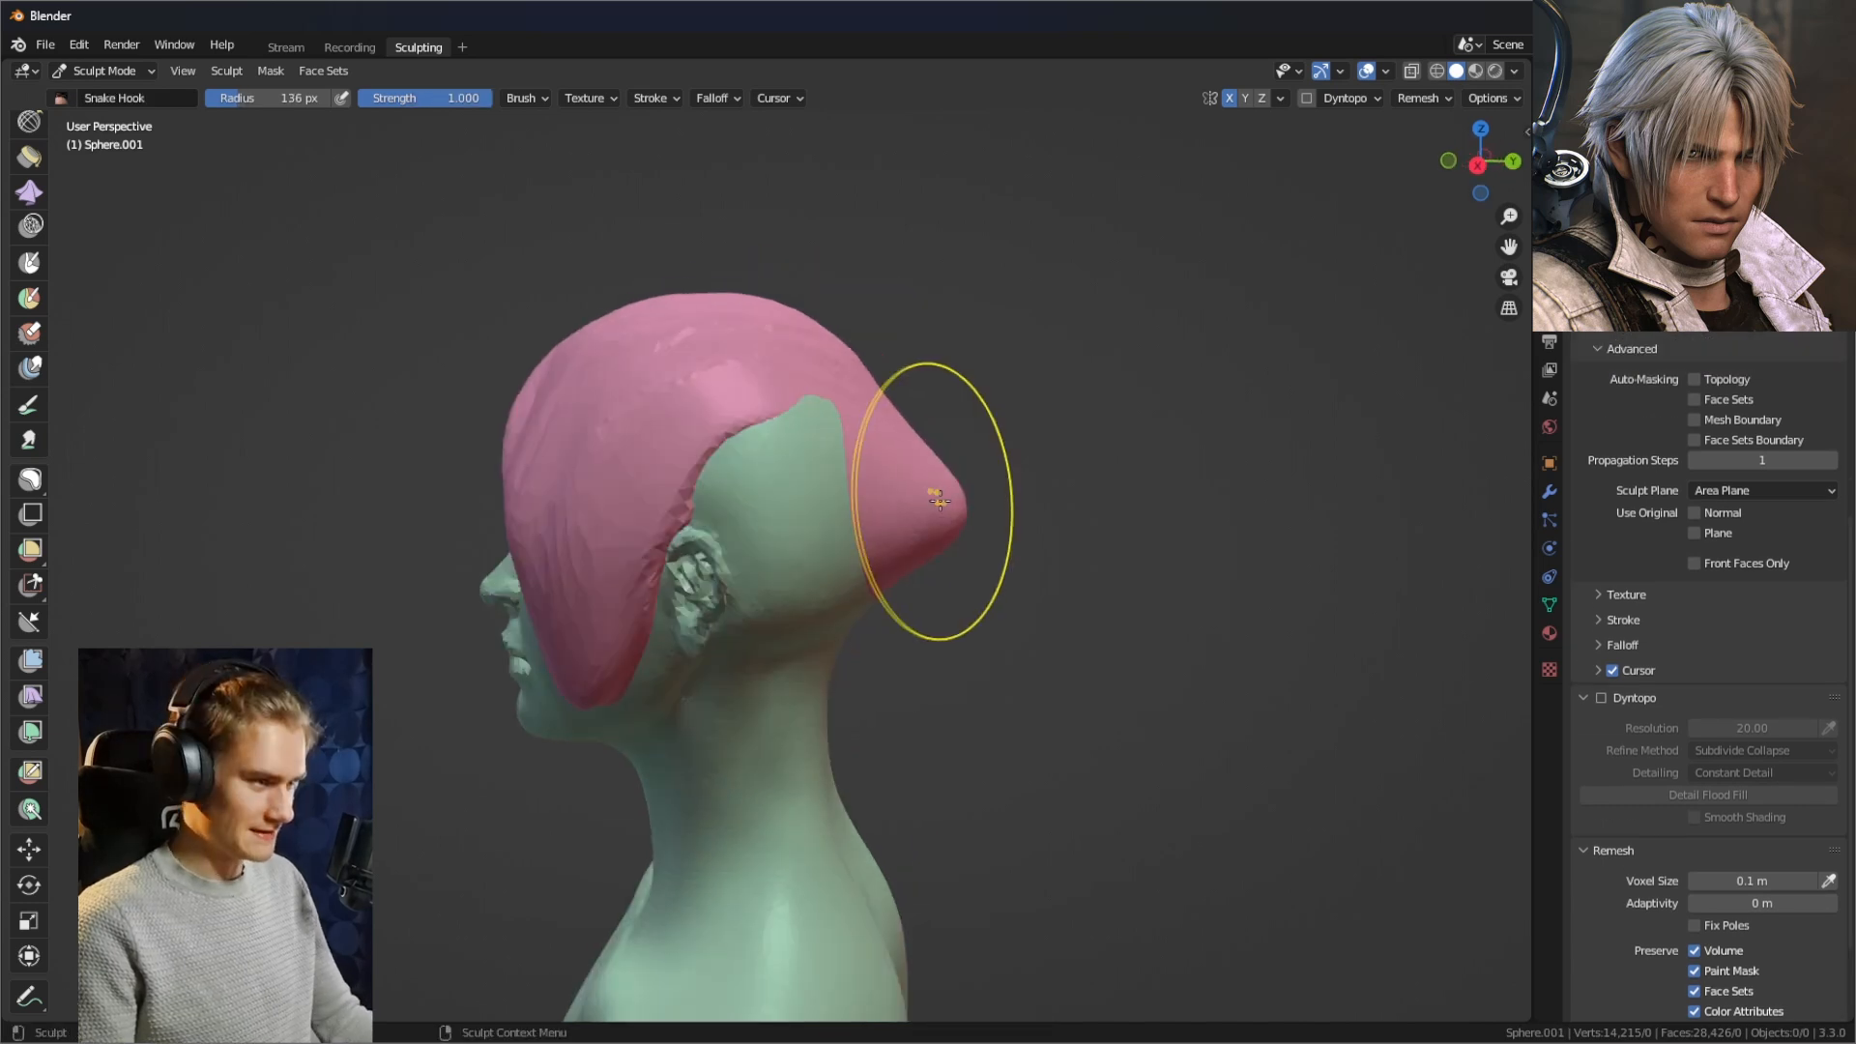
# Extend the back hair down over the neck to the shoulders with the Snake Hook brush.
pyautogui.moveTo(939, 500); pyautogui.dragTo(839, 518, button='middle')
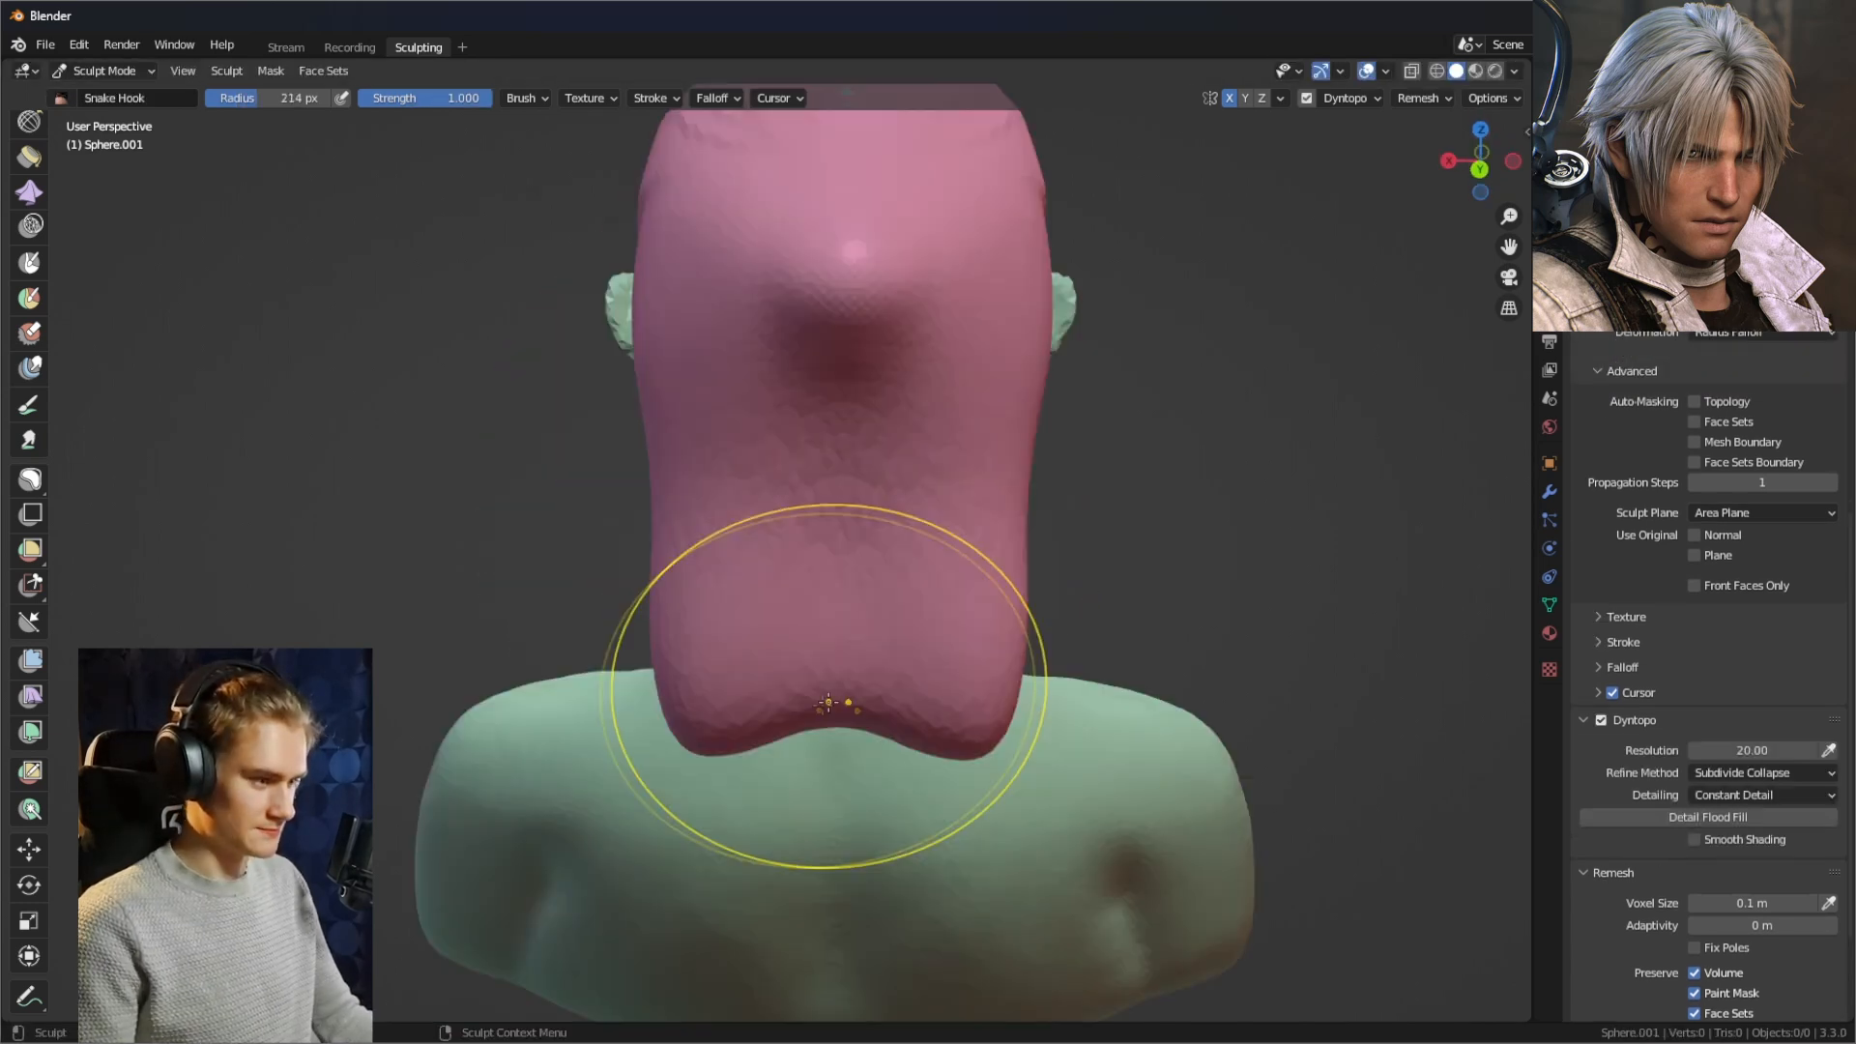
pyautogui.moveTo(828, 696); pyautogui.dragTo(746, 682, button='middle')
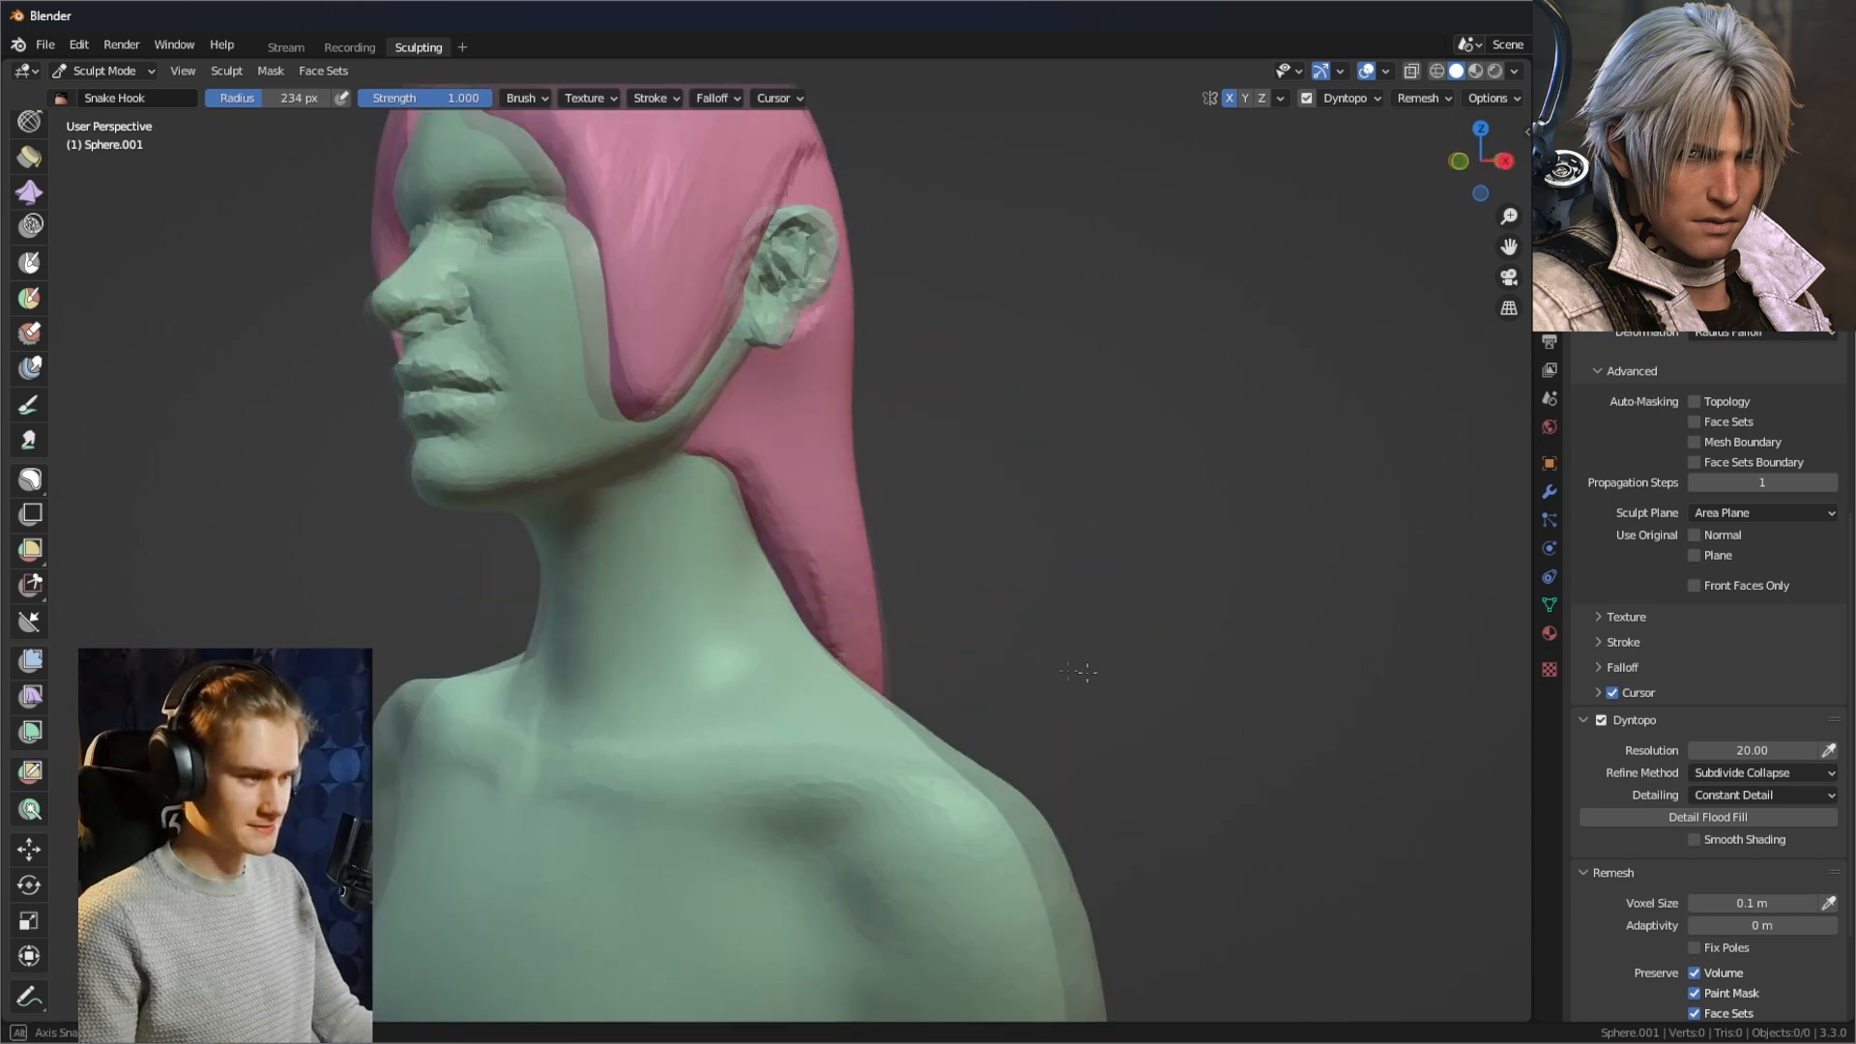
pyautogui.moveTo(967, 560); pyautogui.dragTo(869, 489, button='middle')
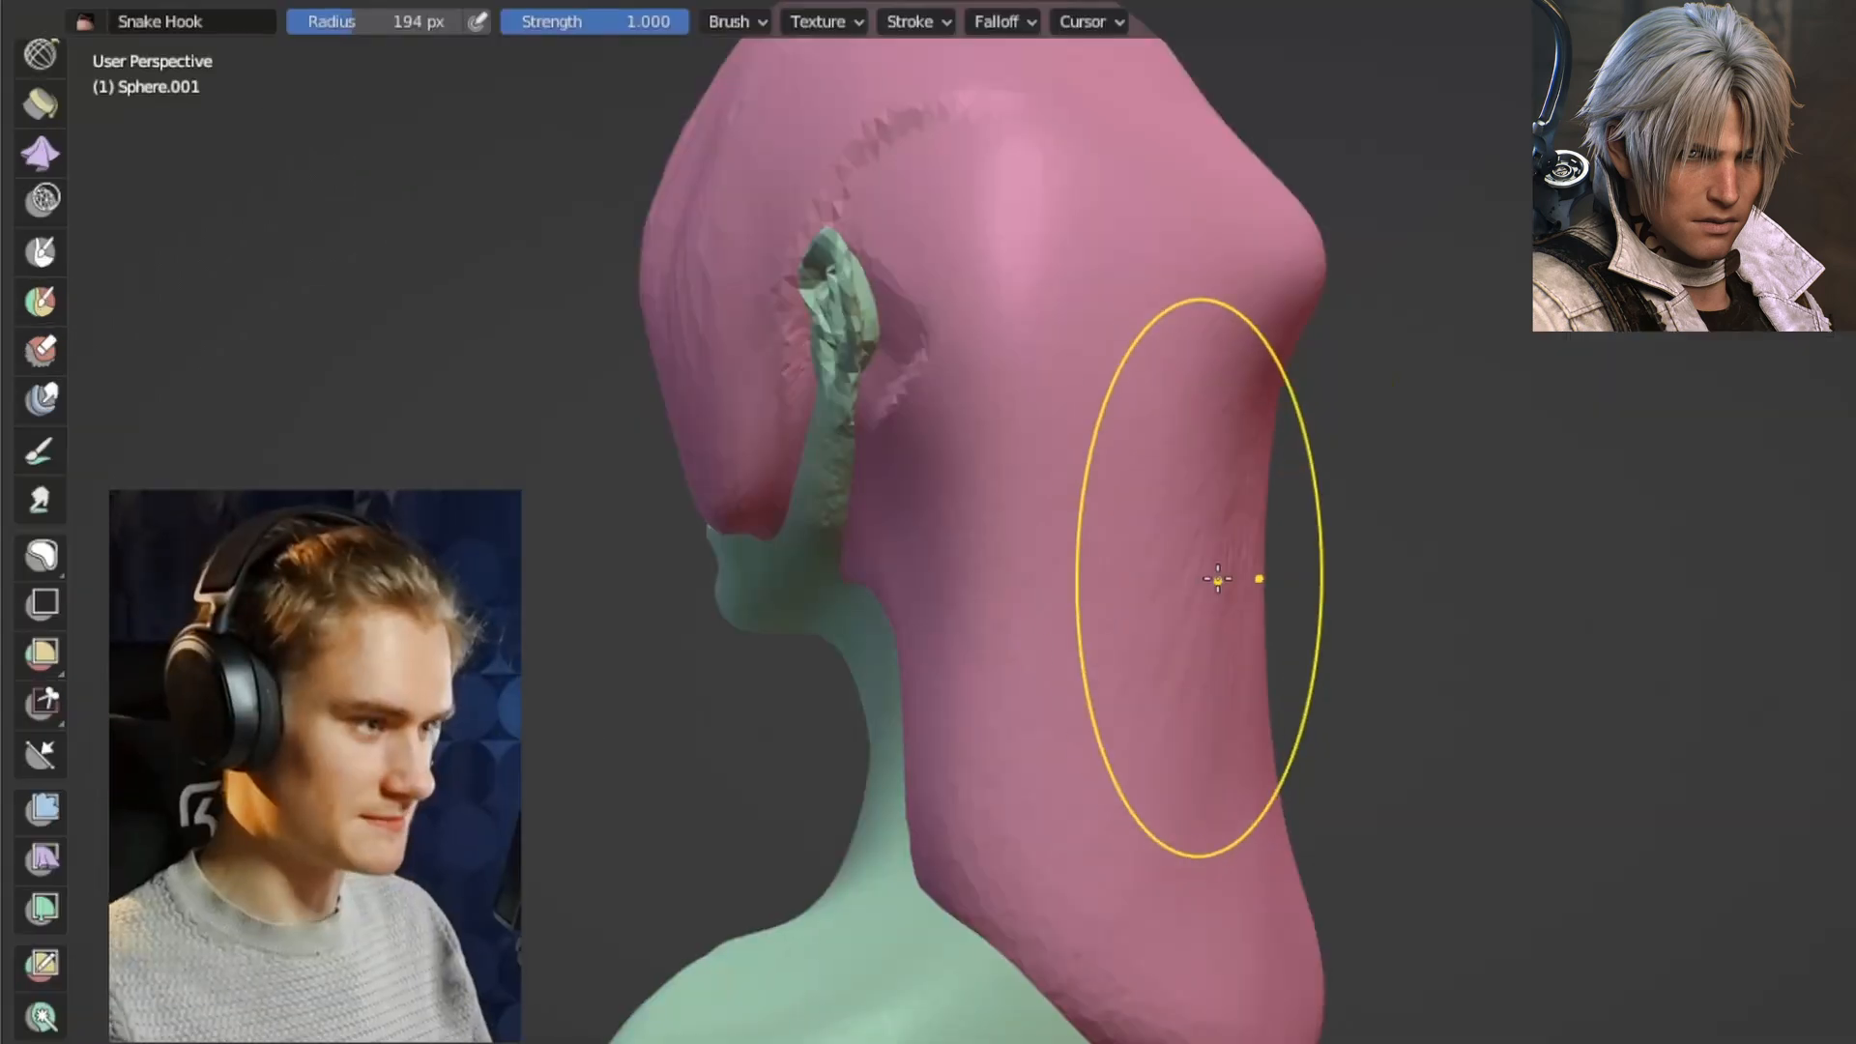
pyautogui.scroll(-5, 1179, 599)
# Undo the last stroke on the back of the hair and sculpt a strand there again.
pyautogui.moveTo(1151, 613); pyautogui.dragTo(1243, 551, button='middle')
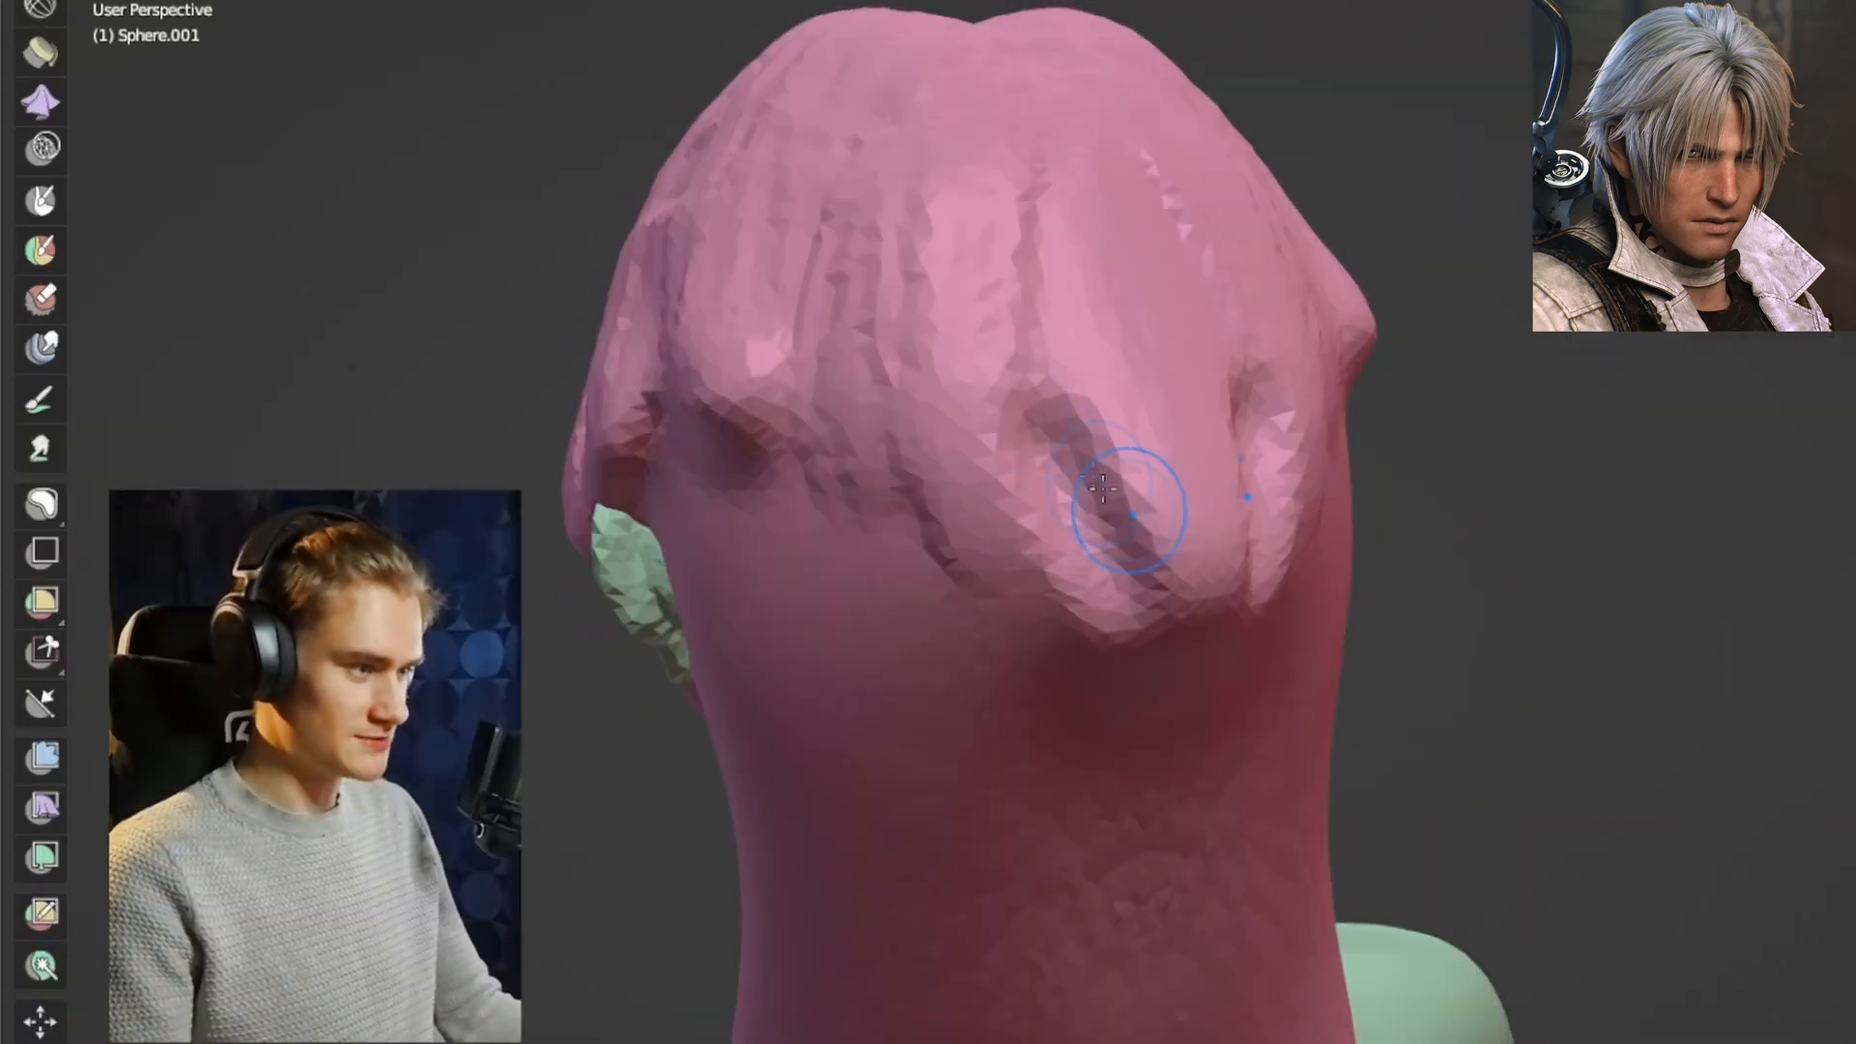
pyautogui.hotkey('ctrl', 'z')
pyautogui.moveTo(1069, 426)
pyautogui.mouseDown()
pyautogui.moveTo(1231, 600)
pyautogui.moveTo(1032, 299)
pyautogui.mouseUp()
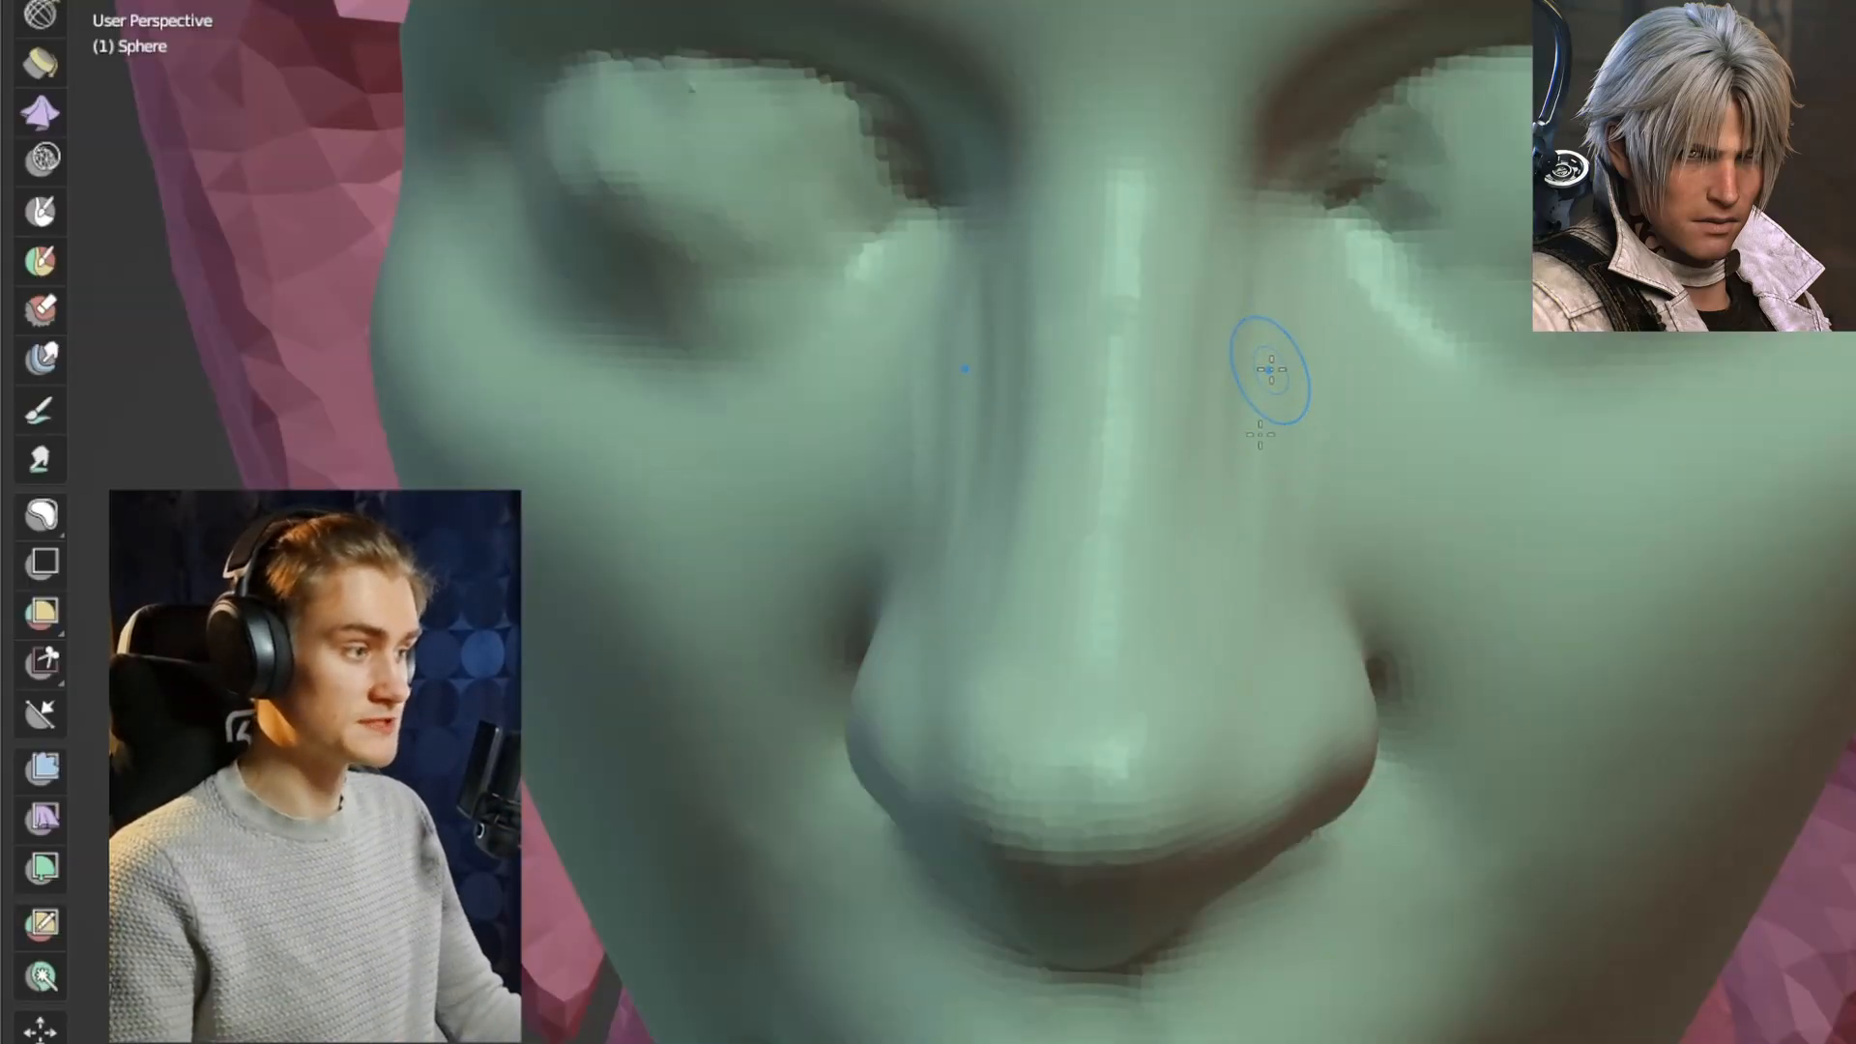
# Refine the nose bridge, sides and nostrils with the Grab and Crease brushes.
pyautogui.moveTo(1270, 370); pyautogui.dragTo(1226, 396, button='middle')
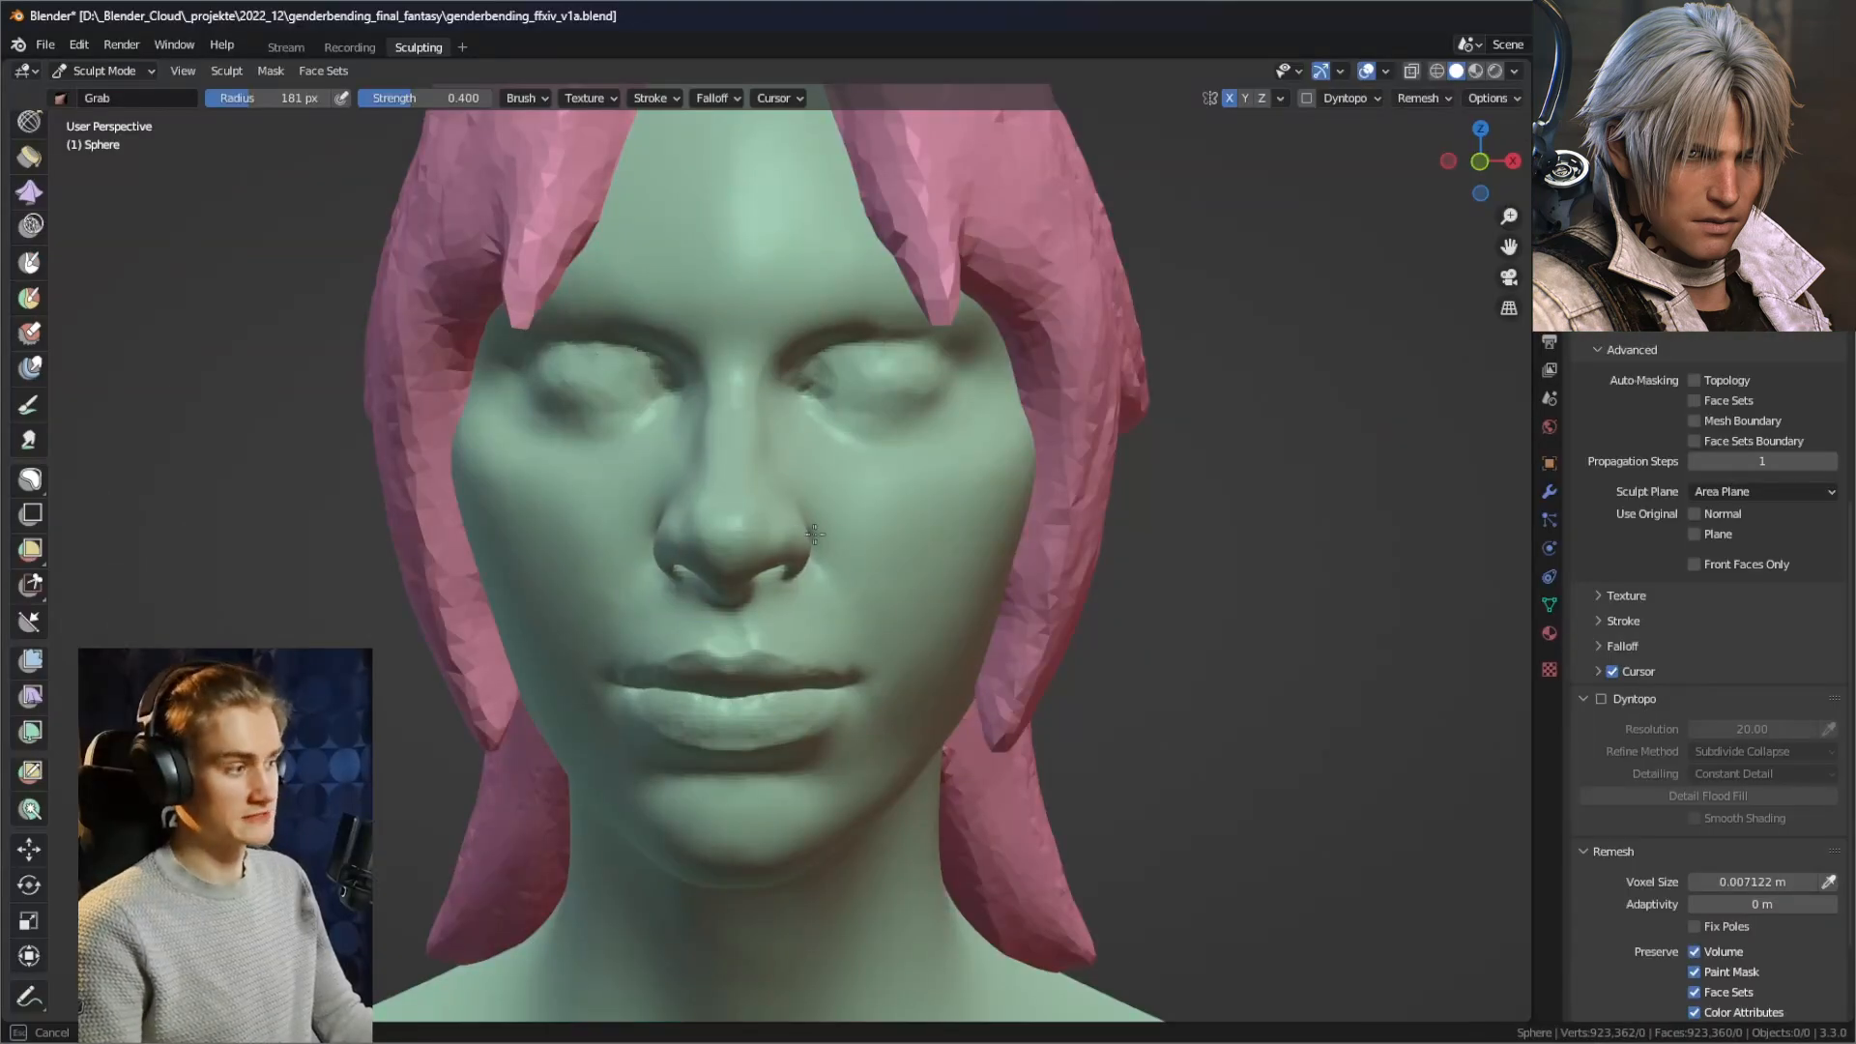
pyautogui.moveTo(802, 533); pyautogui.dragTo(899, 524, button='middle')
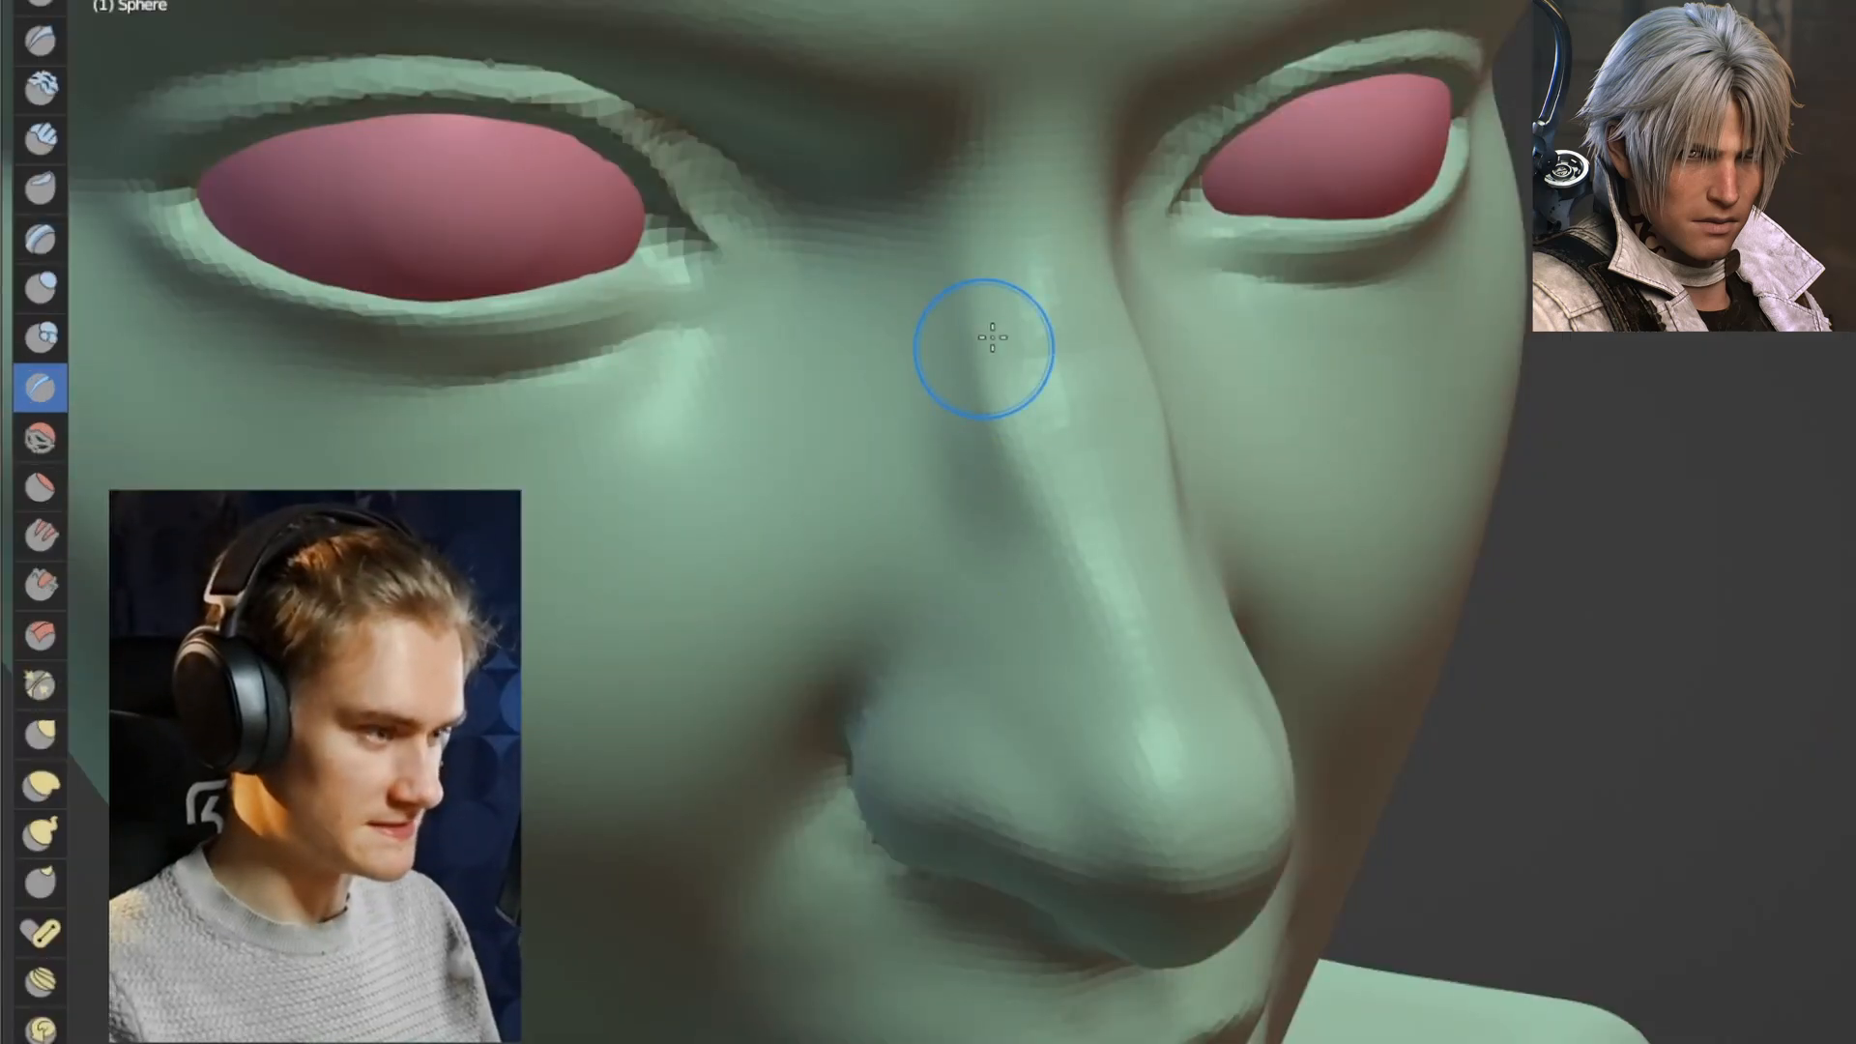
pyautogui.moveTo(1034, 245); pyautogui.dragTo(1138, 487, button='middle')
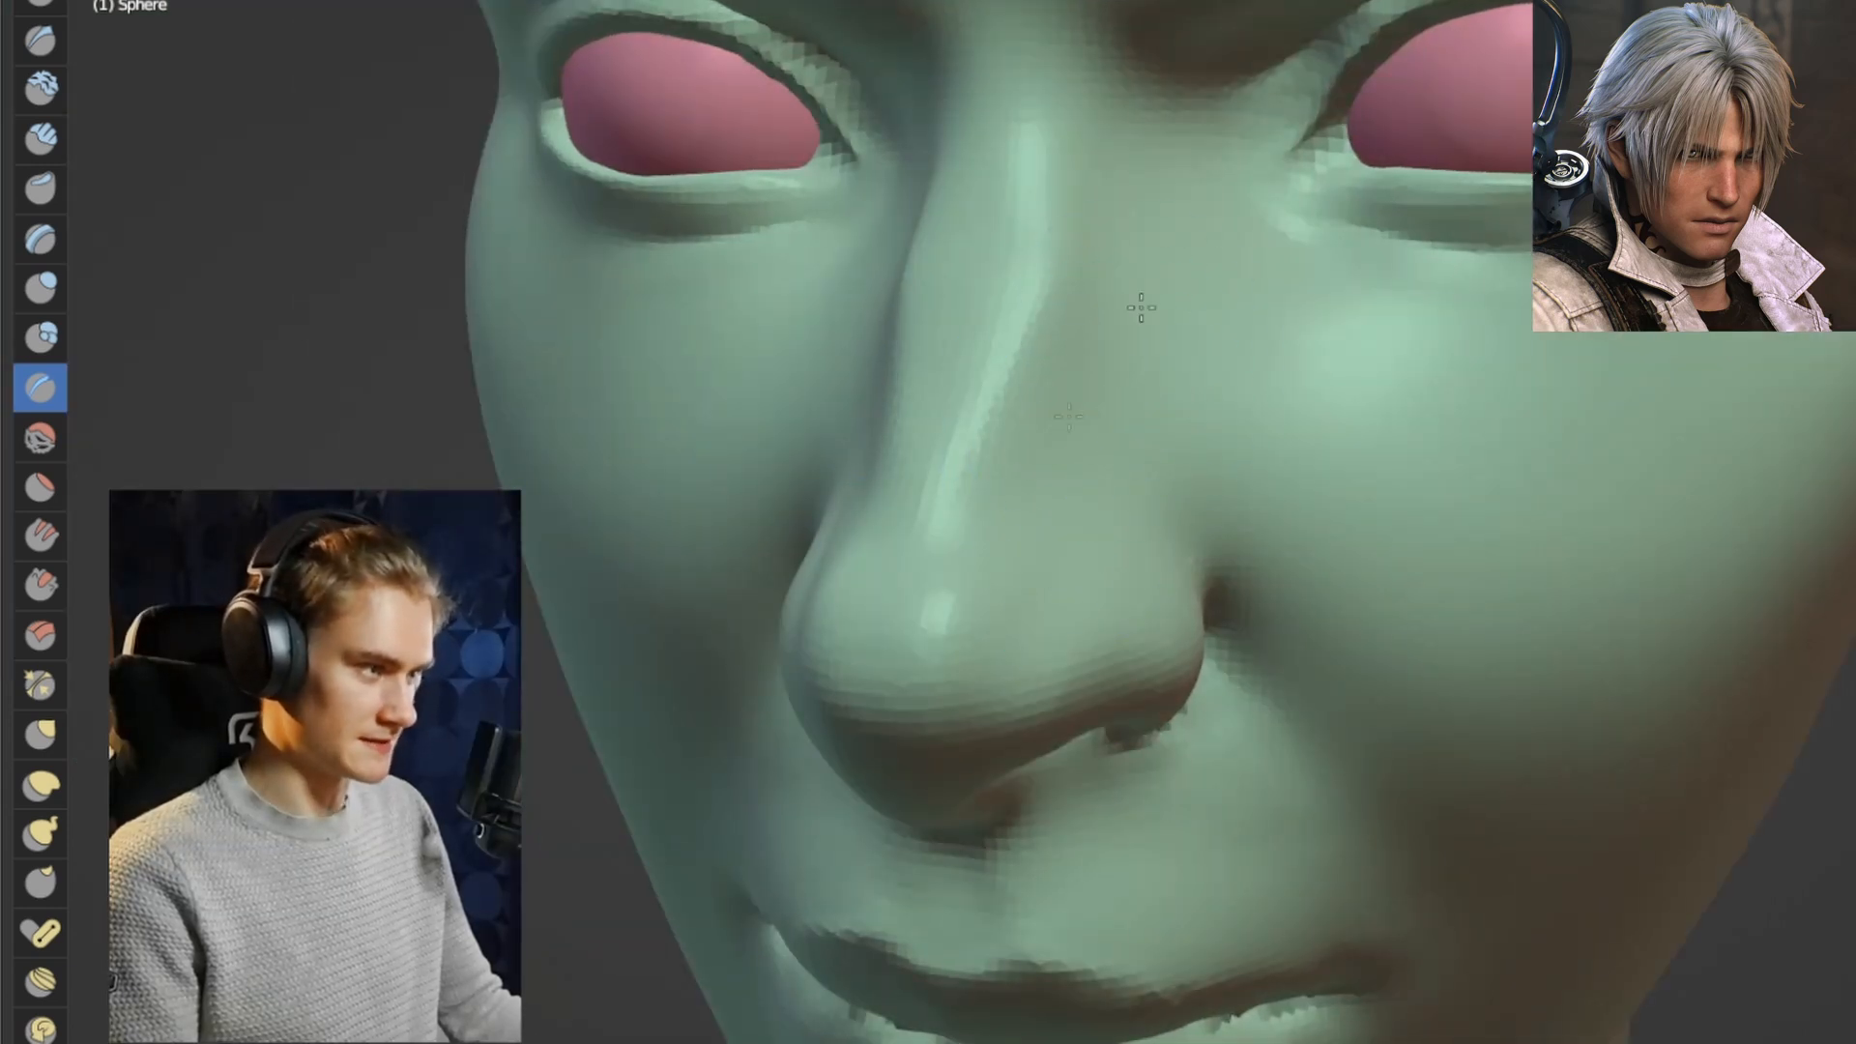
# Define the nose wings and nostril edges from several angles with the Crease brush at a smaller radius.
pyautogui.moveTo(1139, 303); pyautogui.dragTo(1381, 450, button='middle')
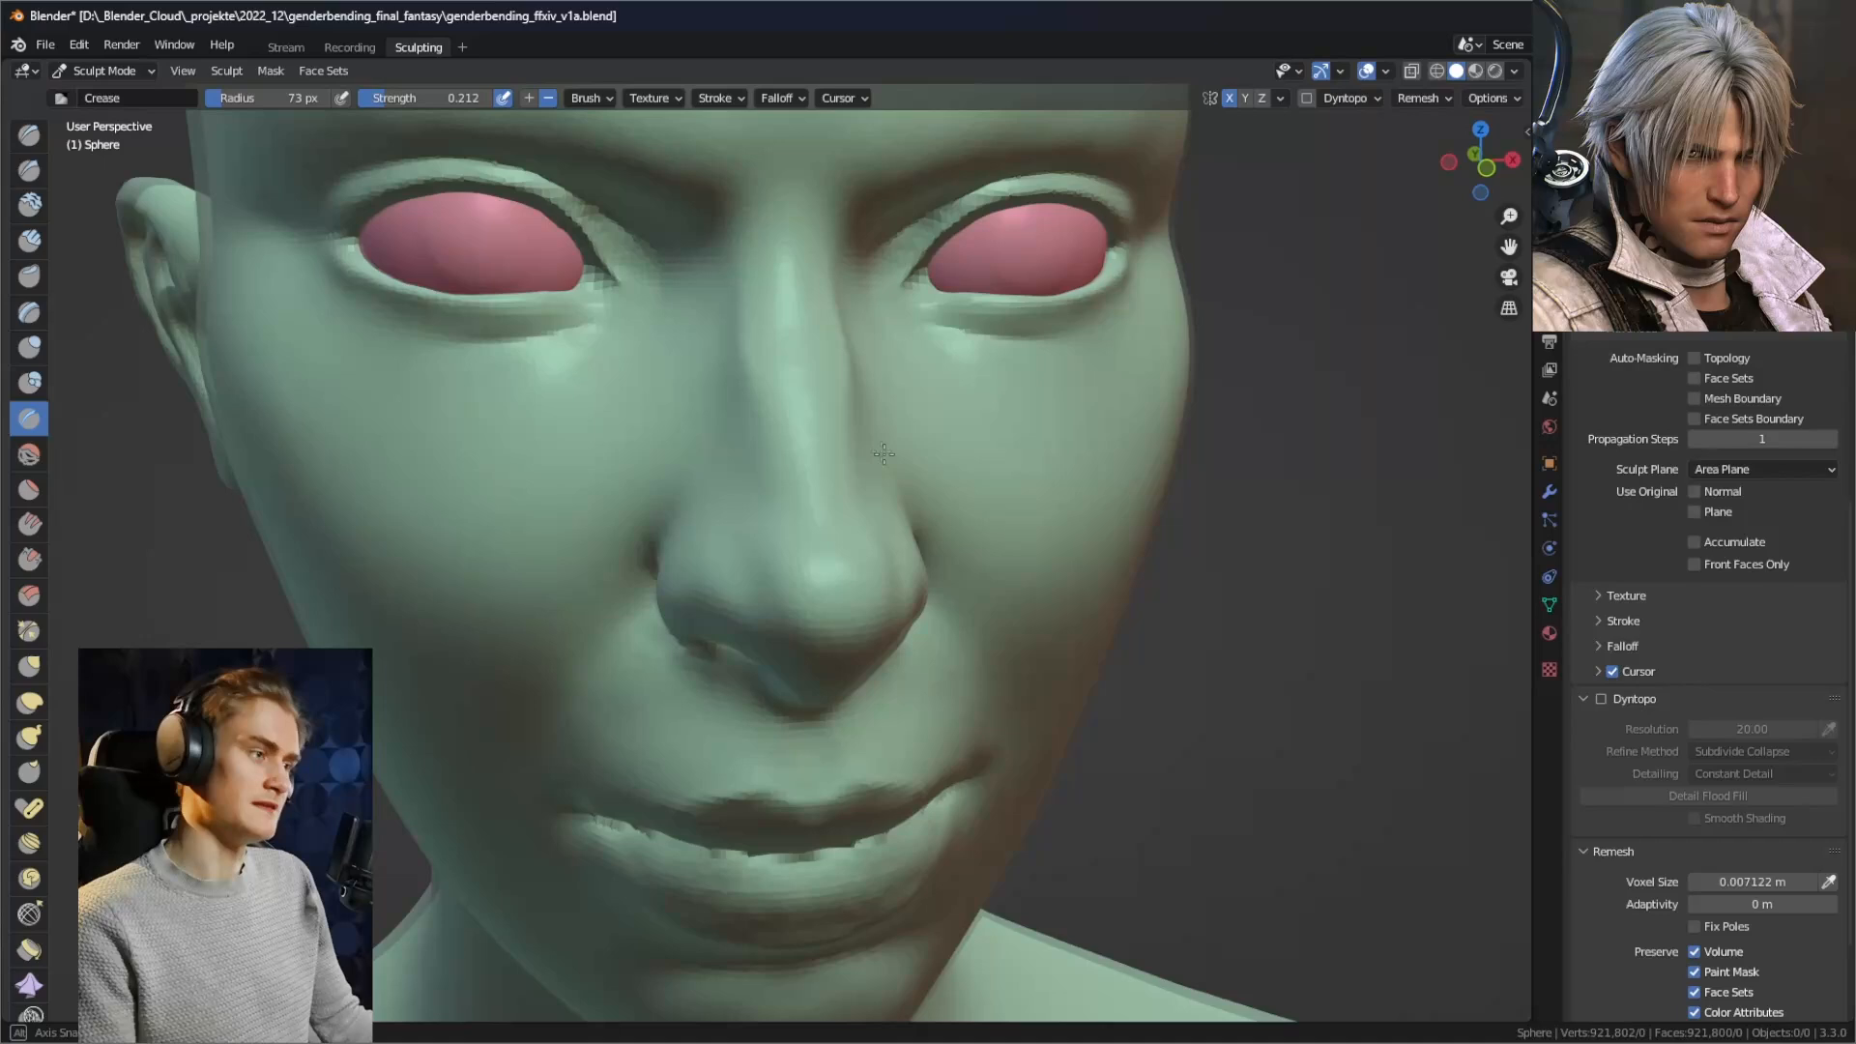
pyautogui.moveTo(788, 418); pyautogui.dragTo(839, 420, button='middle')
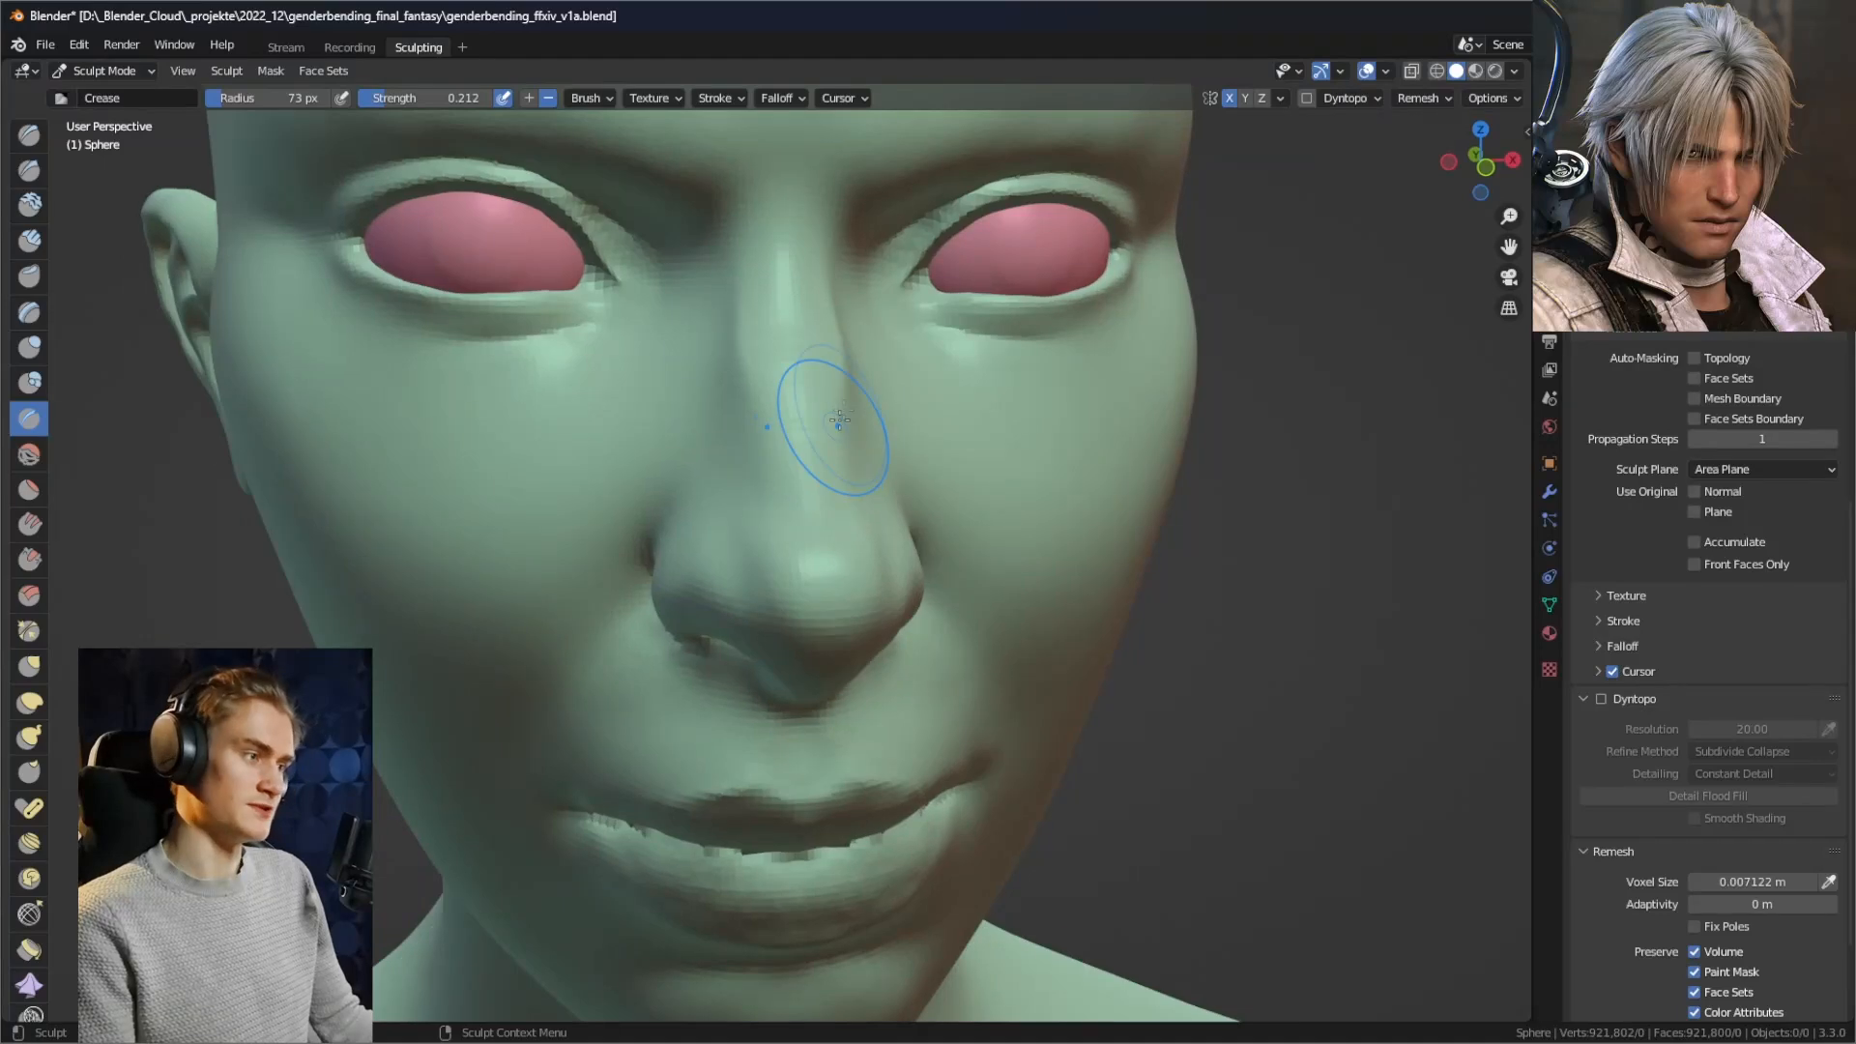
pyautogui.moveTo(835, 302)
pyautogui.mouseDown(button='middle')
pyautogui.moveTo(754, 415)
pyautogui.moveTo(696, 406)
pyautogui.mouseUp(button='middle')
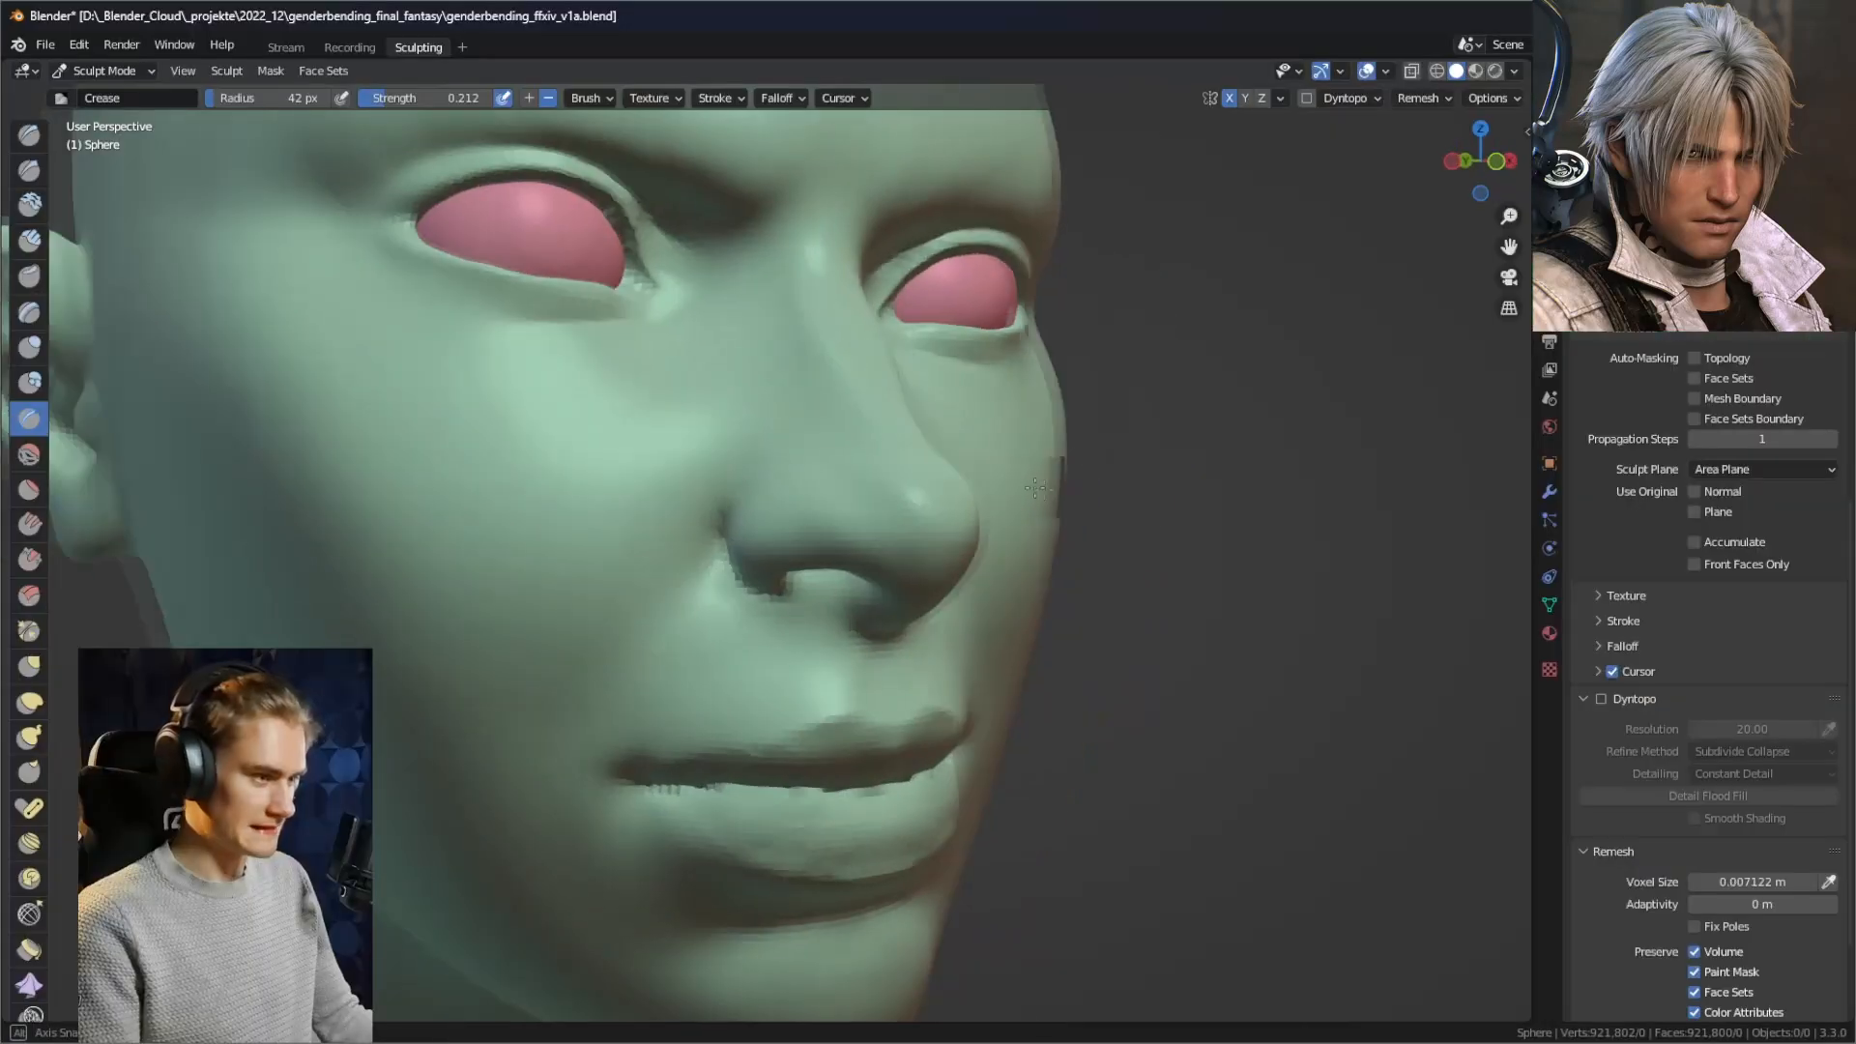
pyautogui.moveTo(928, 454)
pyautogui.mouseDown(button='middle')
pyautogui.moveTo(1003, 519)
pyautogui.moveTo(1083, 464)
pyautogui.moveTo(909, 488)
pyautogui.mouseUp(button='middle')
pyautogui.moveTo(821, 512)
pyautogui.mouseDown(button='middle')
pyautogui.moveTo(795, 516)
pyautogui.moveTo(841, 469)
pyautogui.mouseUp(button='middle')
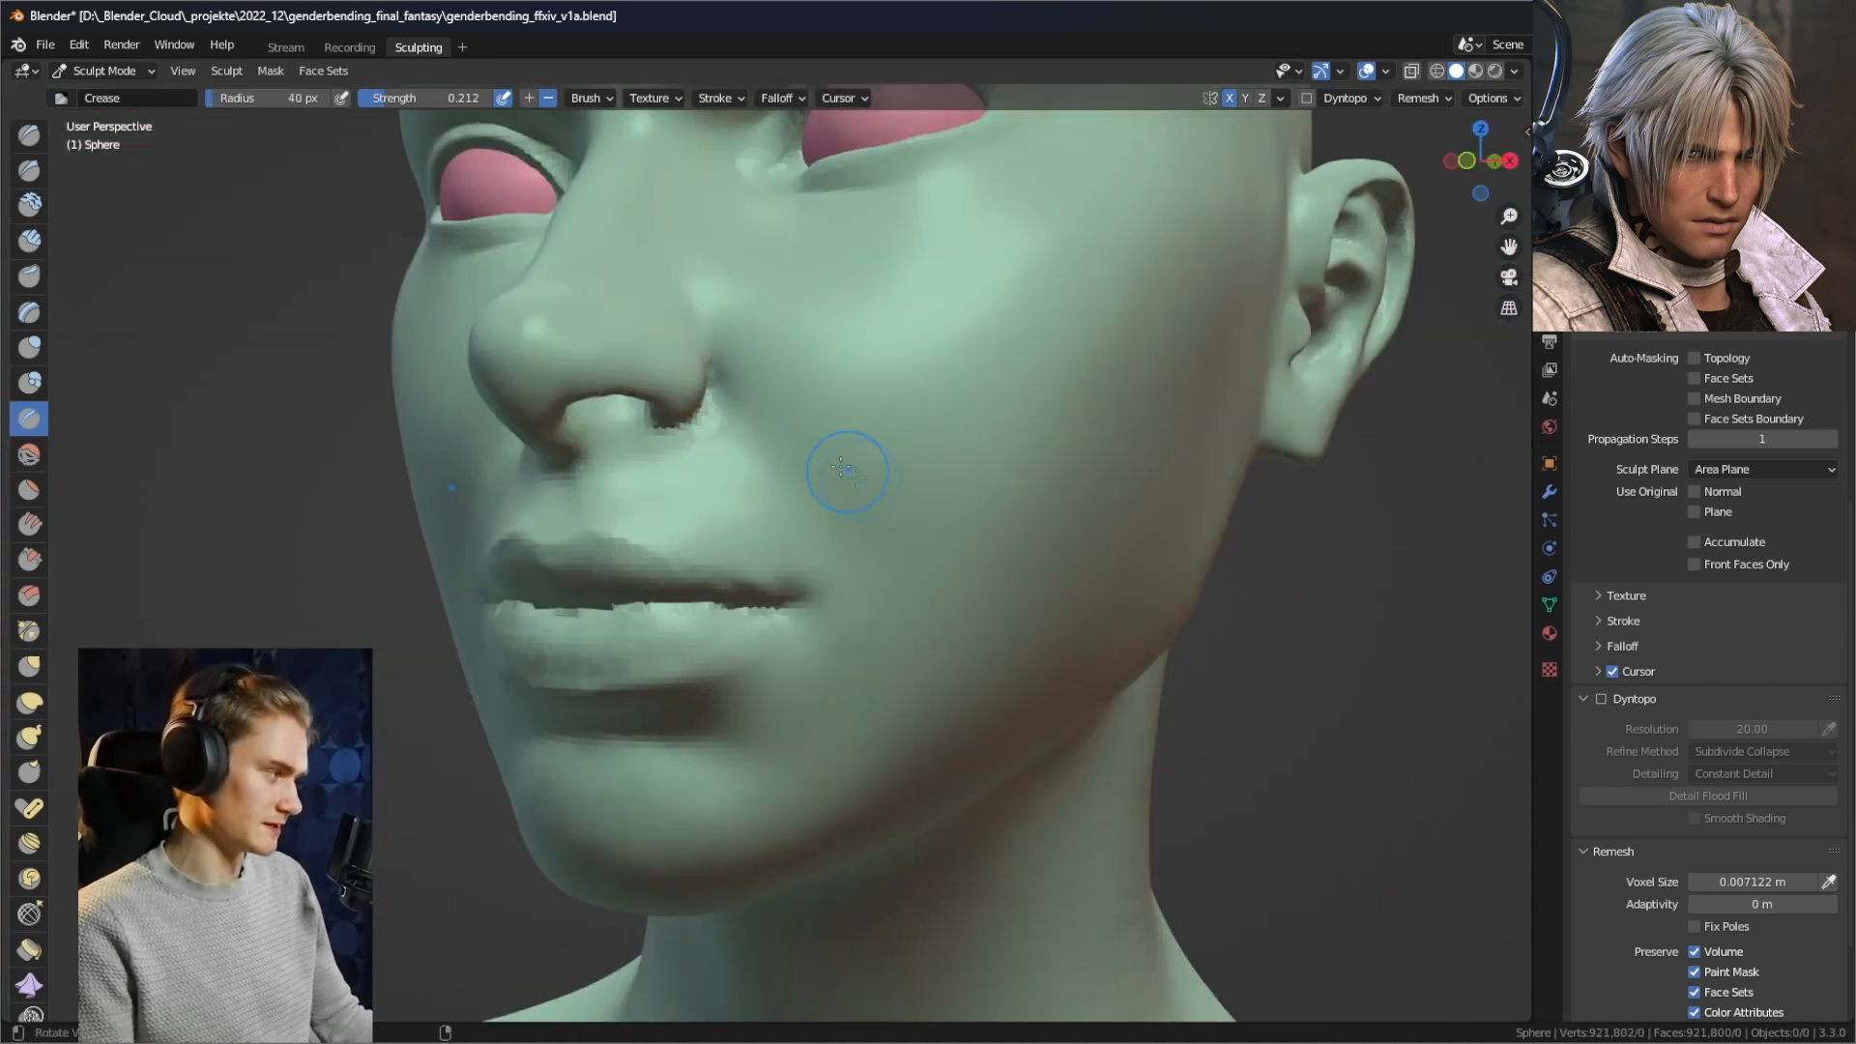
# Carve strand grooves into the side and crown of the hair with the Crease brush at strength 0.642.
pyautogui.press('c')
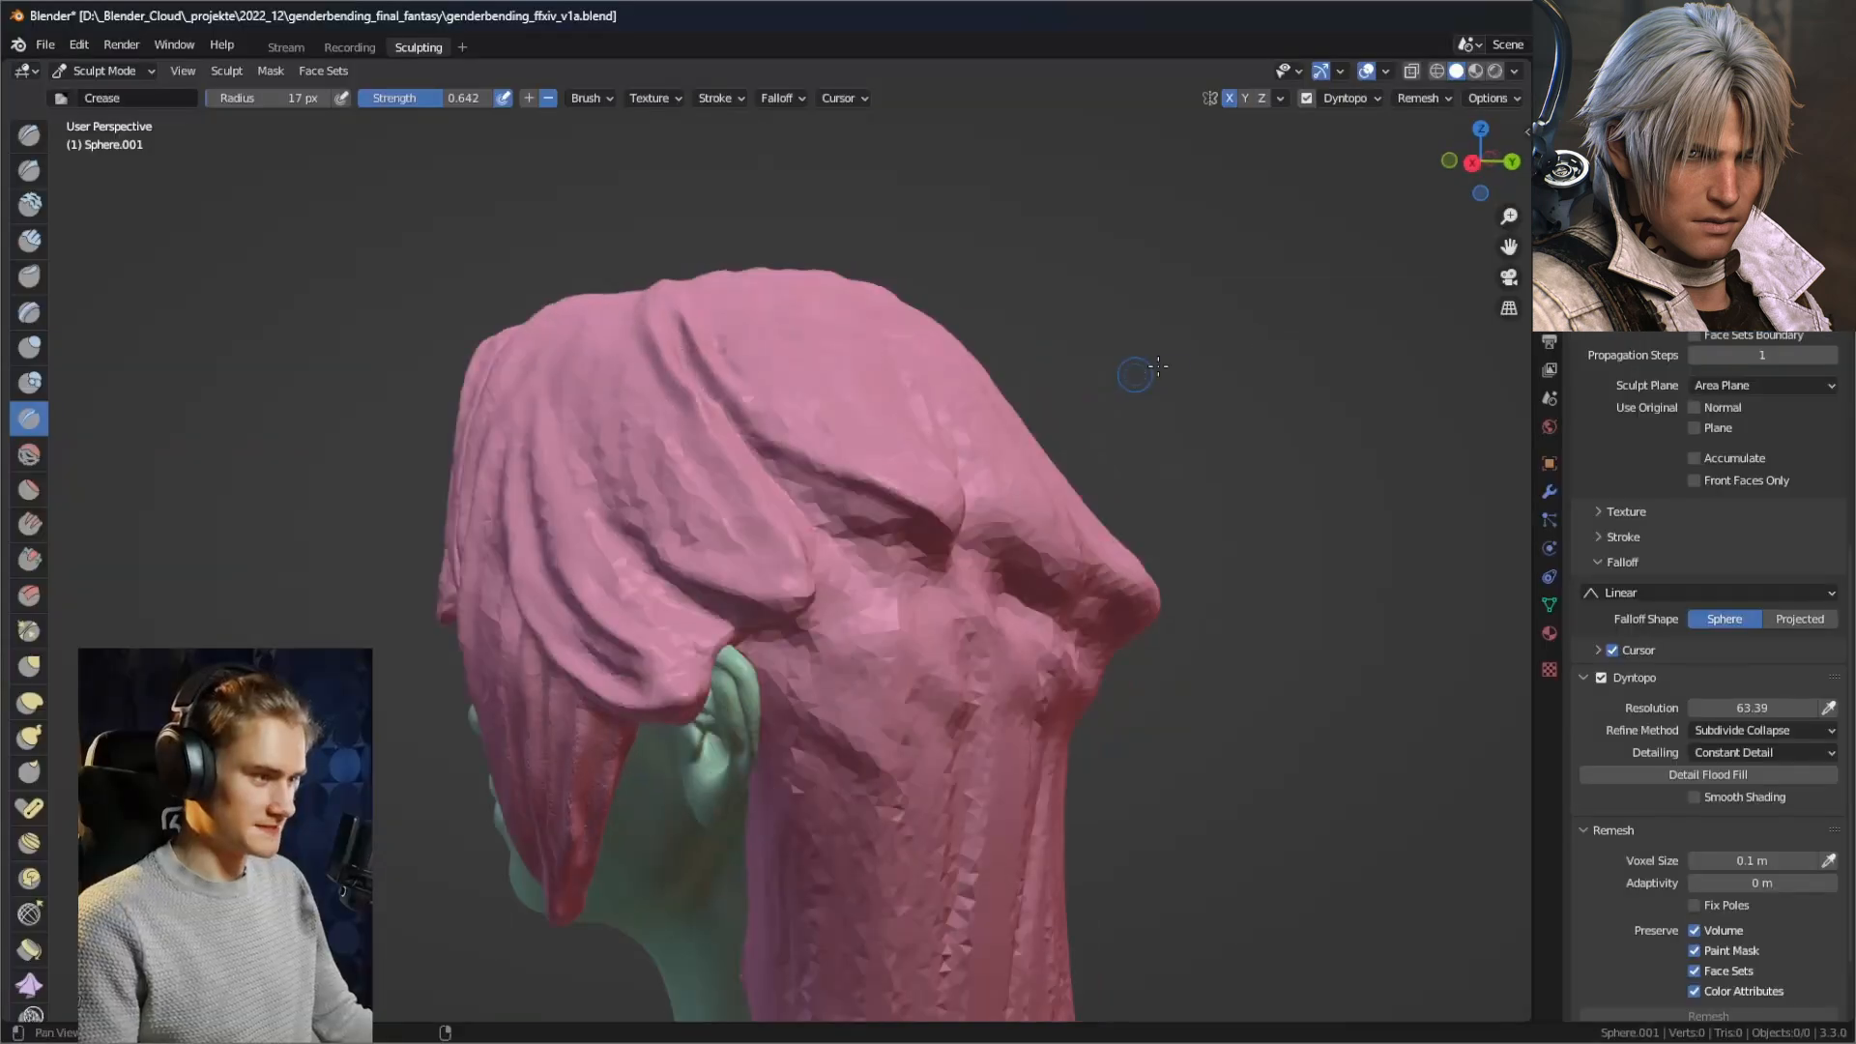
pyautogui.moveTo(1141, 373)
pyautogui.mouseDown(button='middle')
pyautogui.moveTo(870, 435)
pyautogui.moveTo(676, 514)
pyautogui.mouseUp(button='middle')
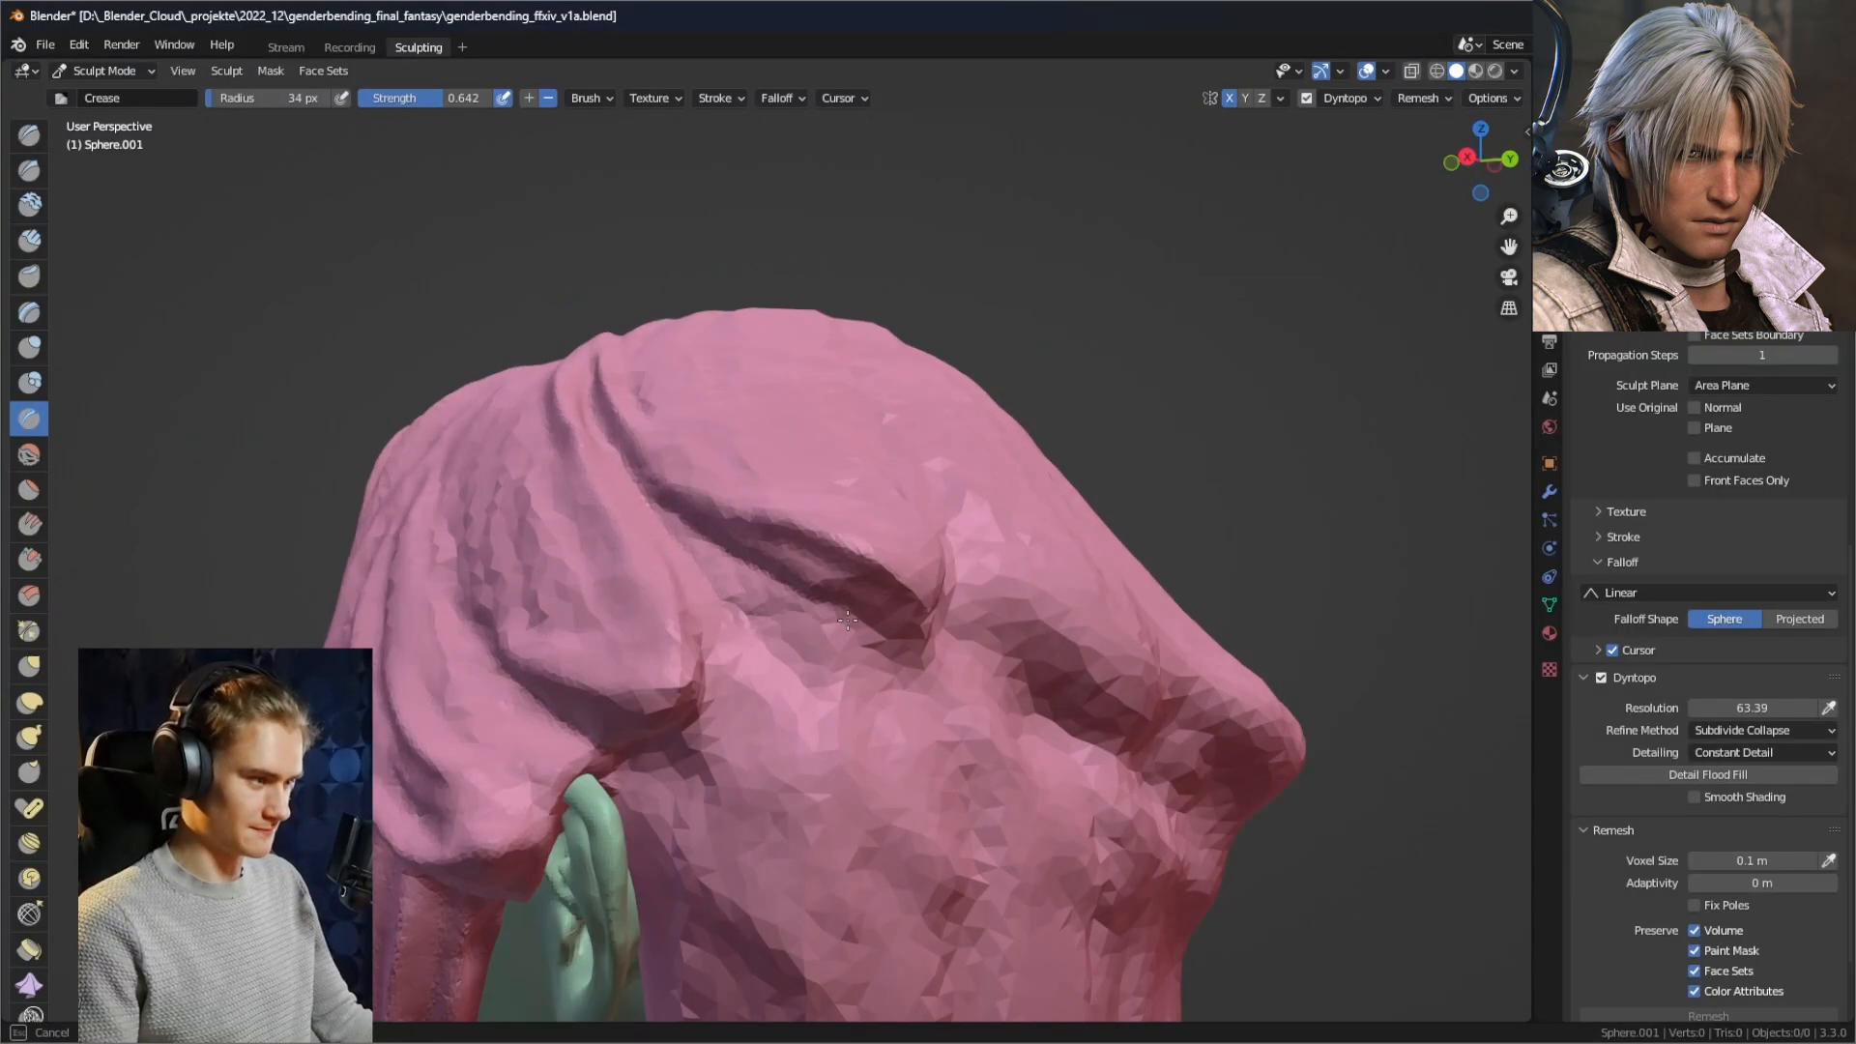
pyautogui.press('f')
pyautogui.moveTo(847, 620); pyautogui.dragTo(789, 638, button='middle')
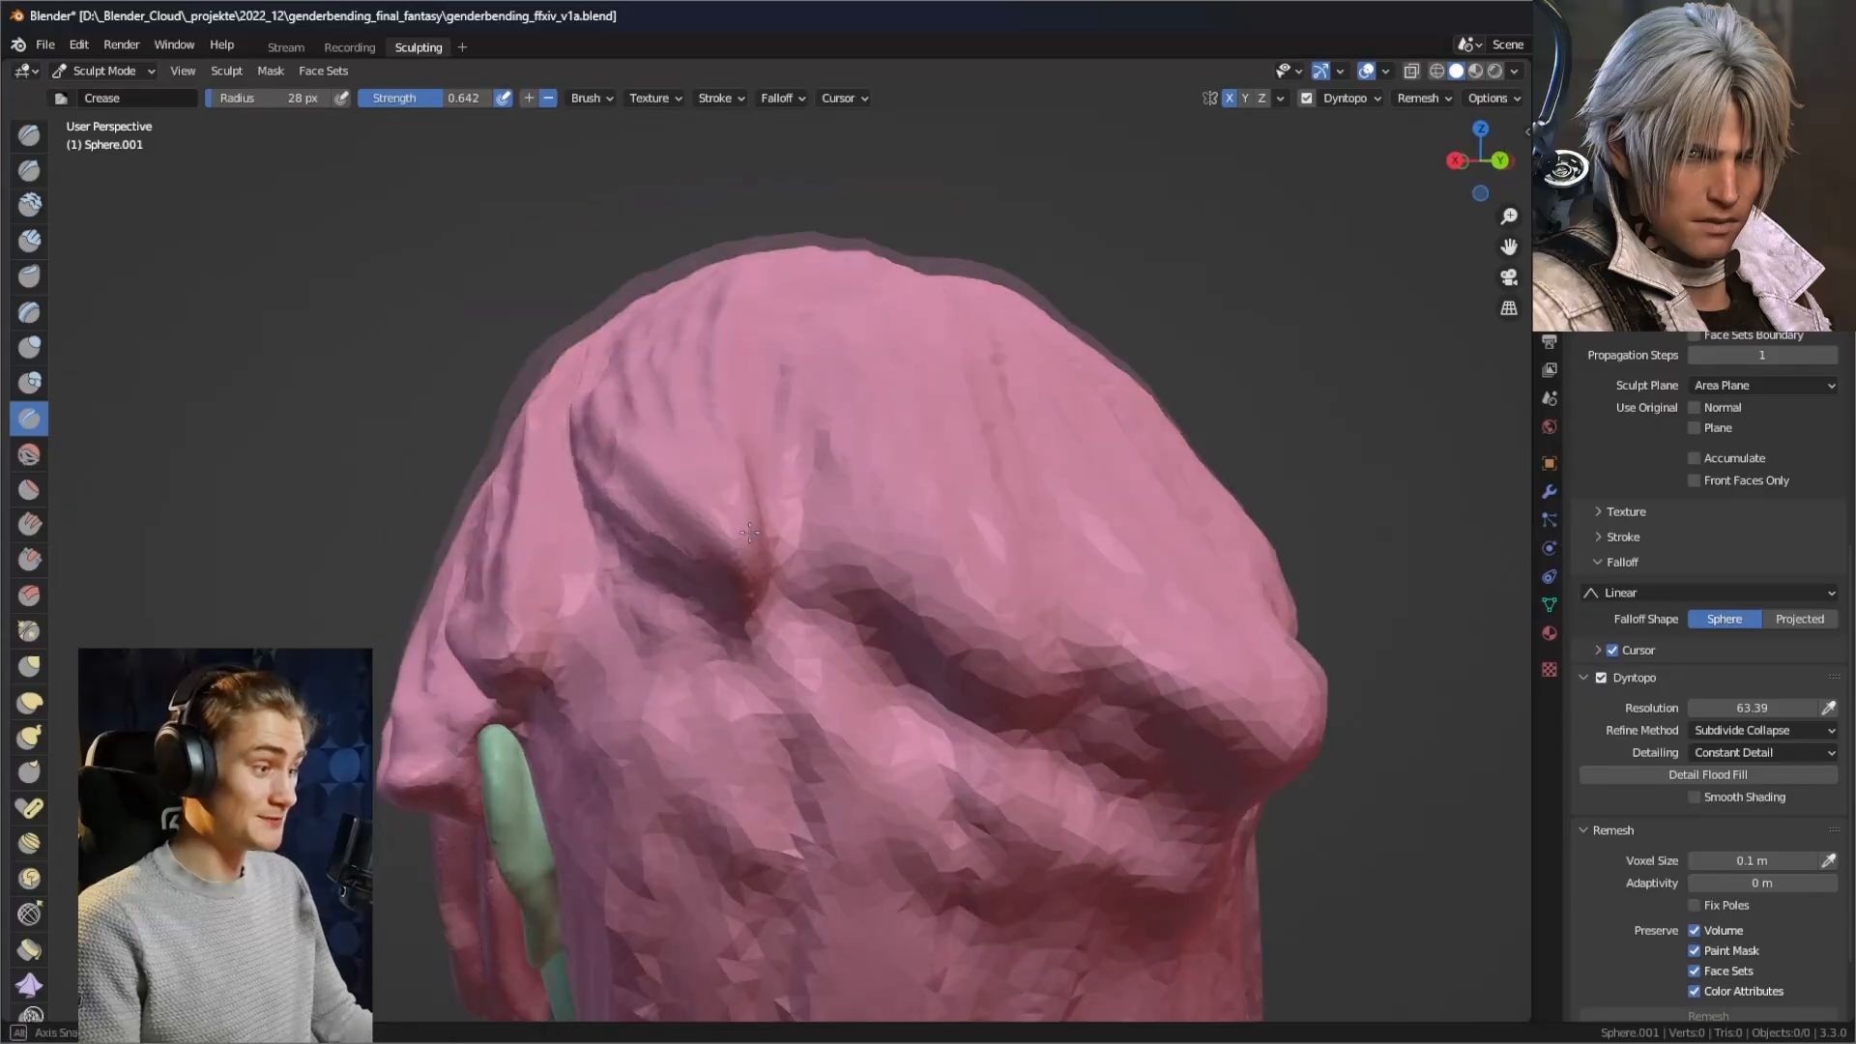
pyautogui.moveTo(749, 533); pyautogui.dragTo(701, 542)
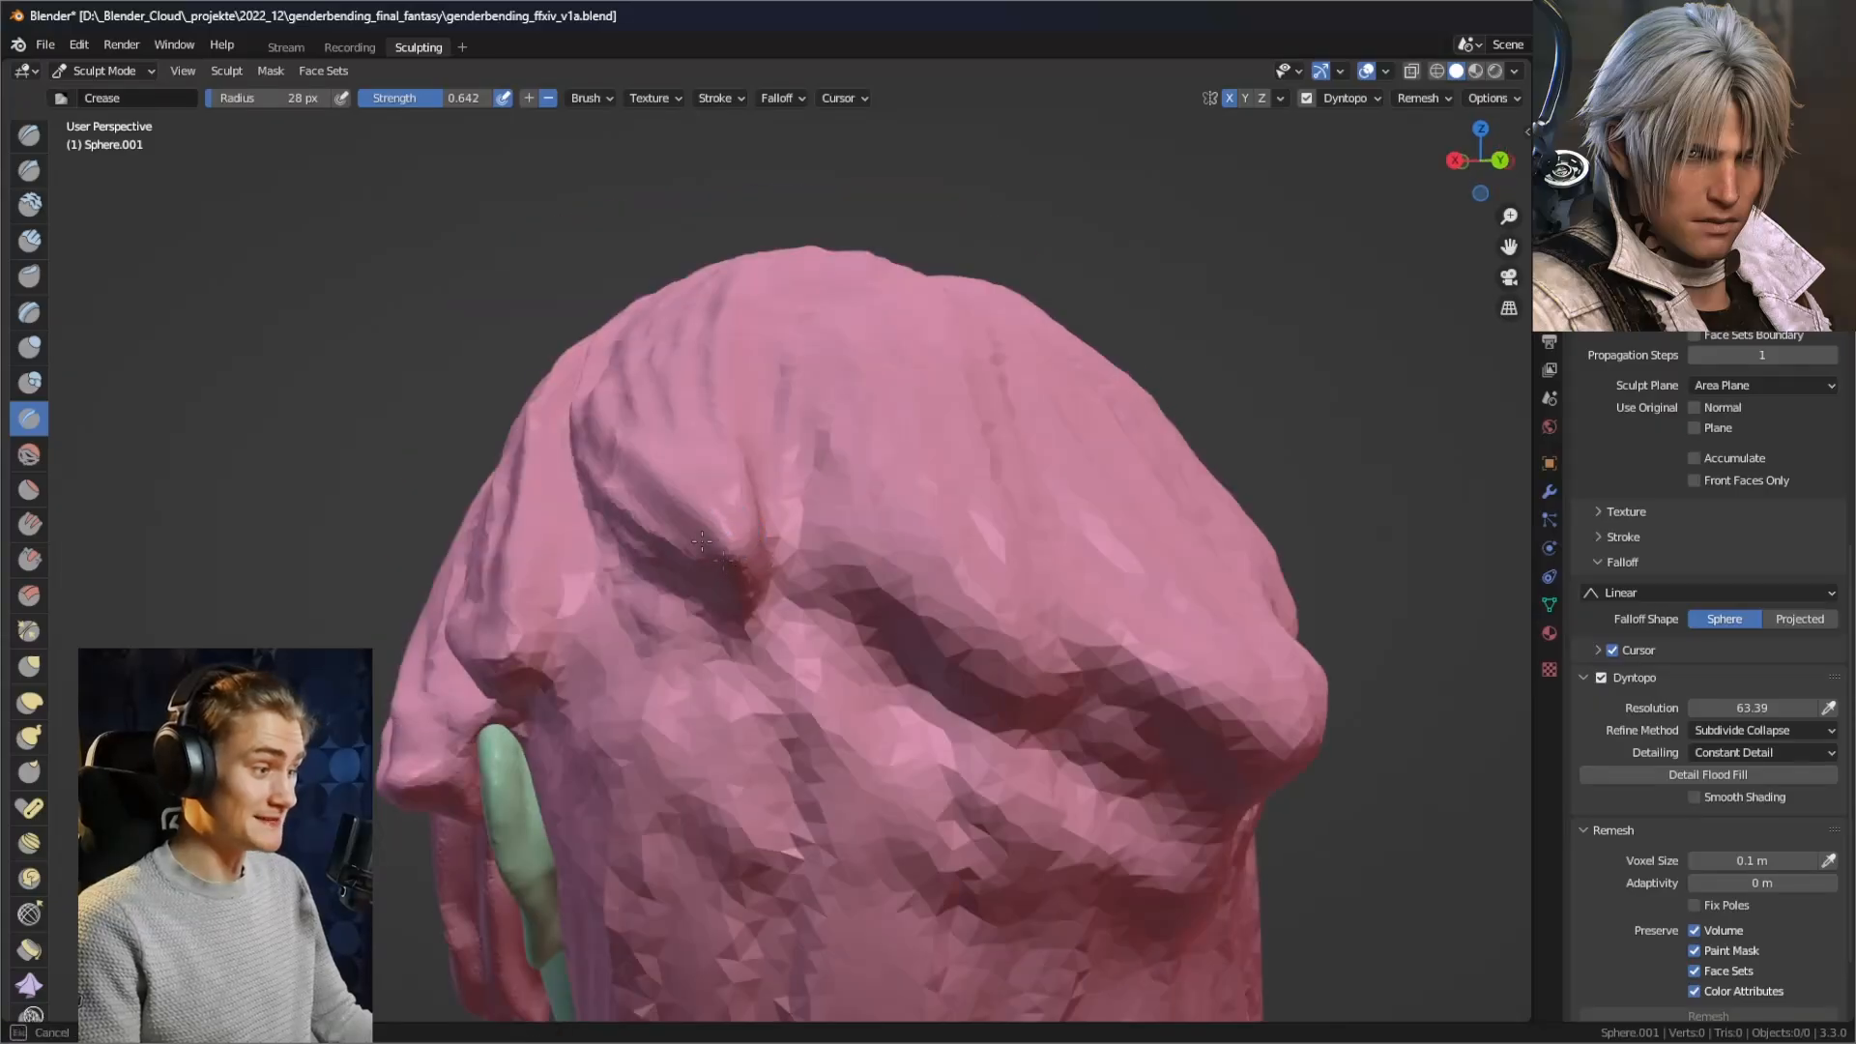
pyautogui.moveTo(708, 406); pyautogui.dragTo(725, 356)
pyautogui.moveTo(725, 355)
pyautogui.mouseDown(button='middle')
pyautogui.moveTo(705, 199)
pyautogui.moveTo(700, 381)
pyautogui.mouseUp(button='middle')
pyautogui.moveTo(700, 381); pyautogui.dragTo(704, 442)
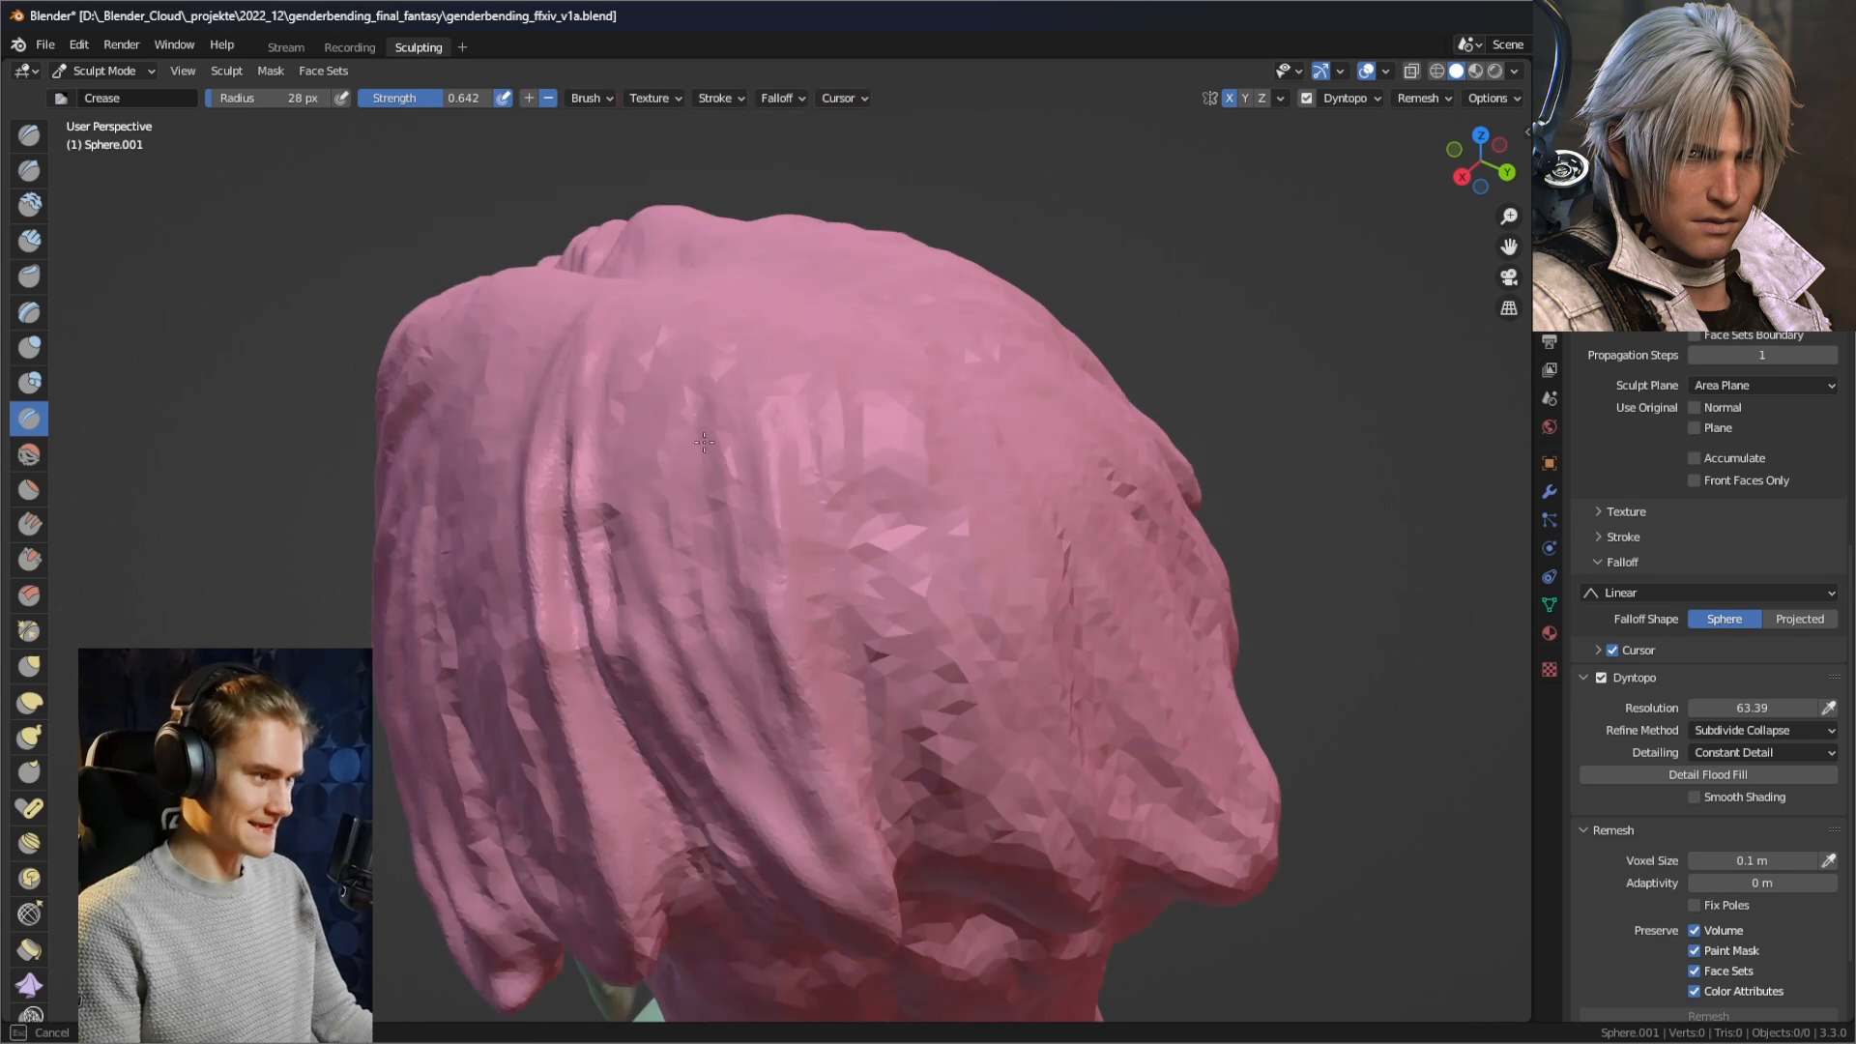
# Carve further strands down the back of the head, the hanging neck hair and the crown with the Crease brush.
pyautogui.moveTo(674, 317); pyautogui.dragTo(554, 303, button='middle')
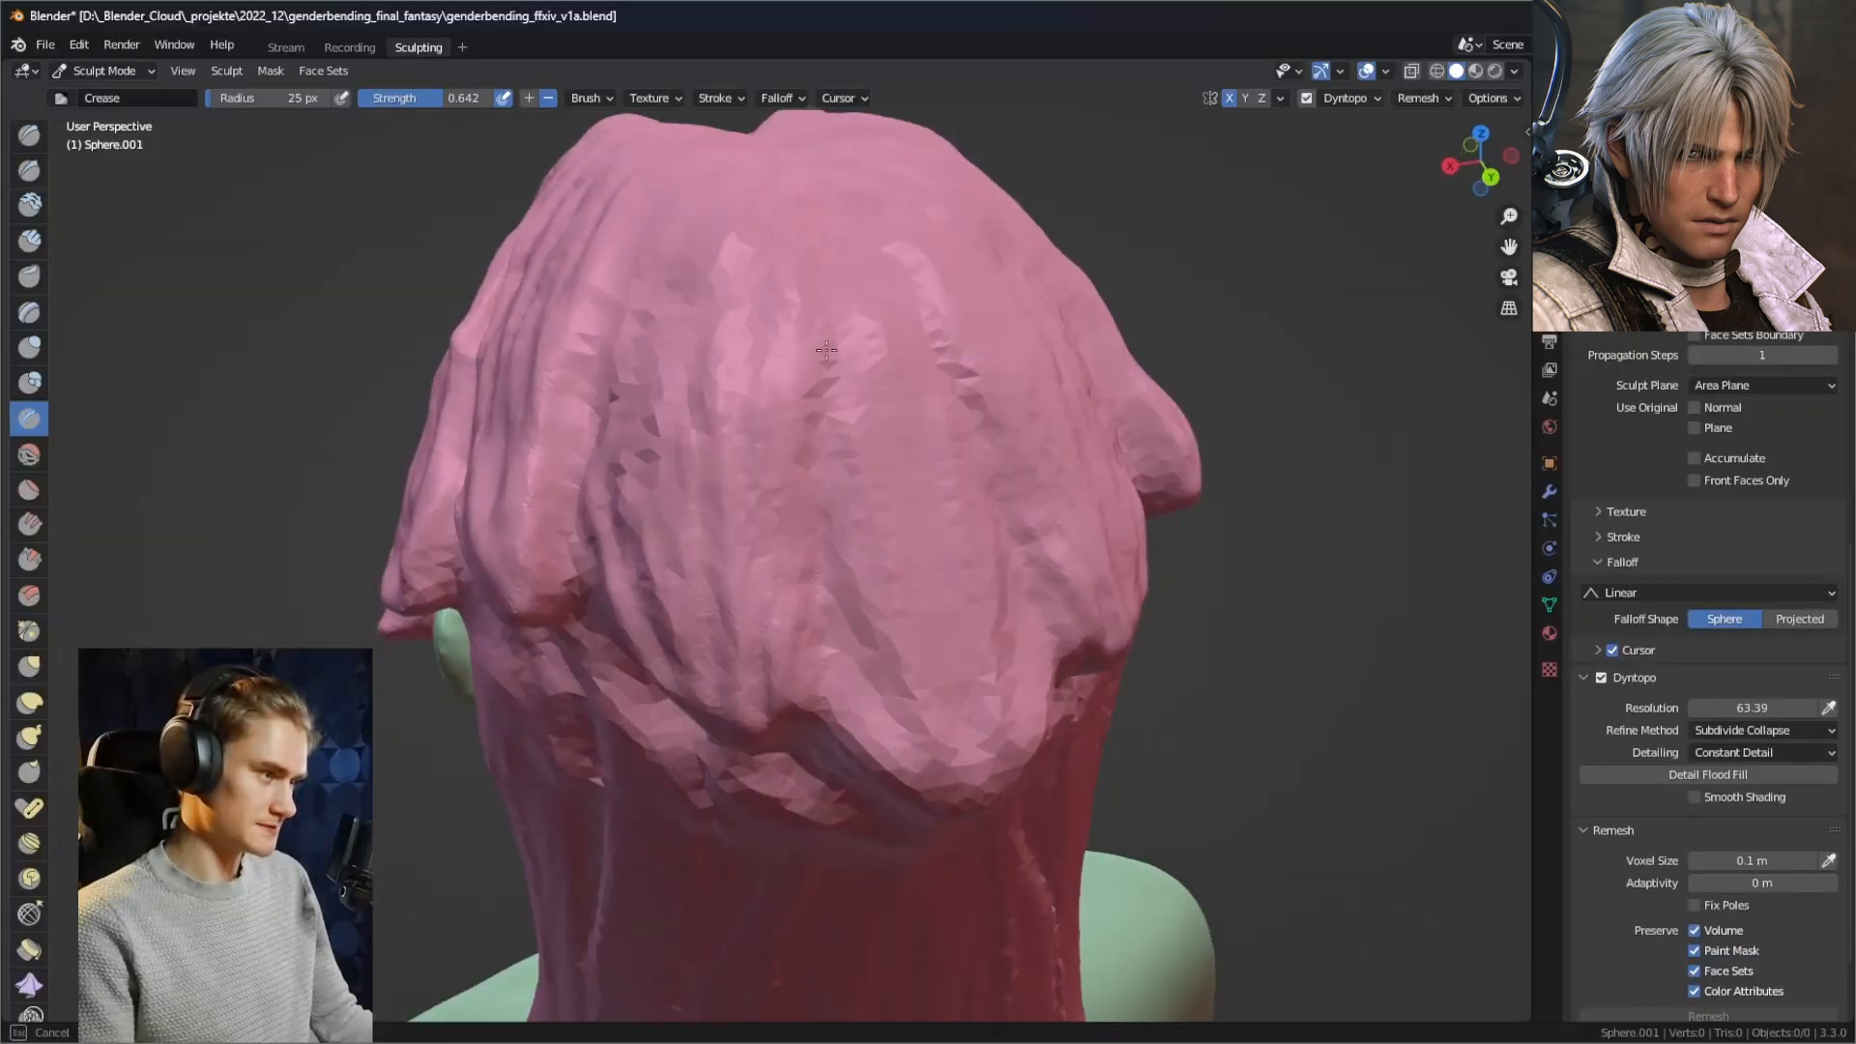
pyautogui.moveTo(745, 632); pyautogui.dragTo(718, 326, button='middle')
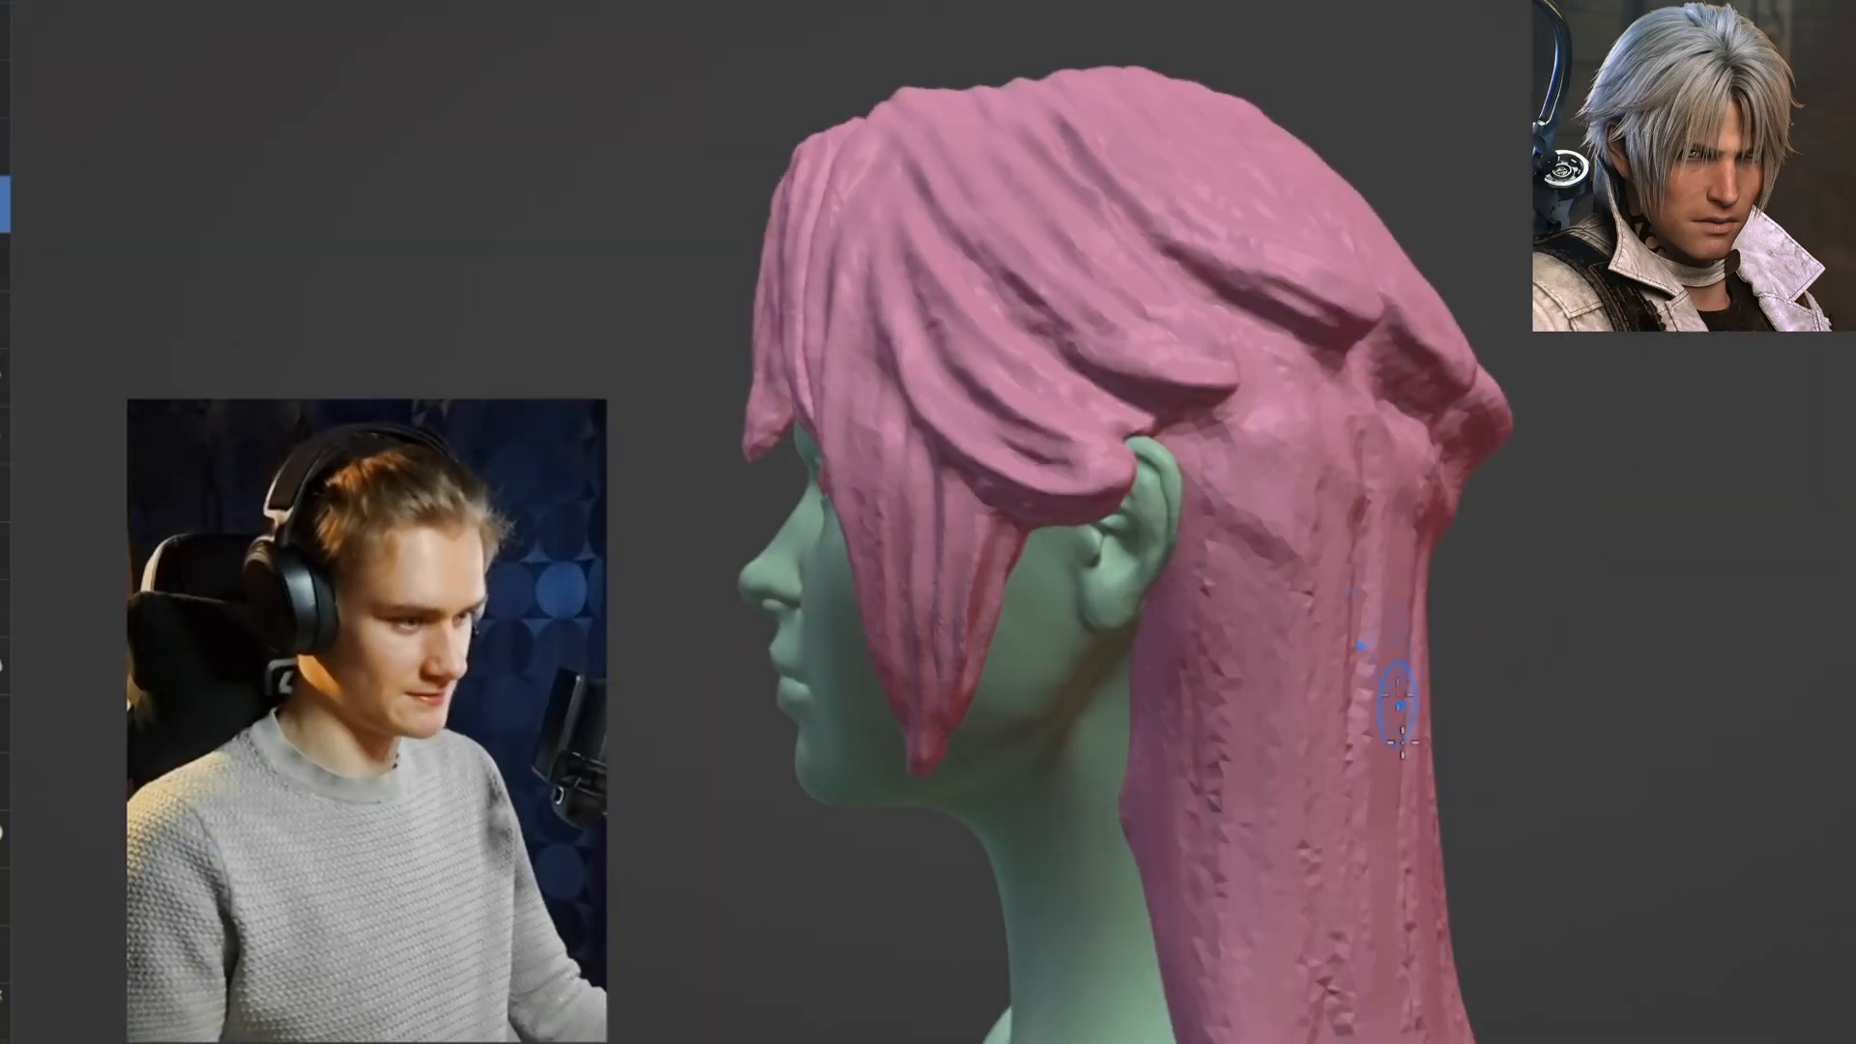
pyautogui.moveTo(1399, 705); pyautogui.dragTo(1266, 555, button='middle')
pyautogui.moveTo(791, 349); pyautogui.dragTo(763, 646, button='middle')
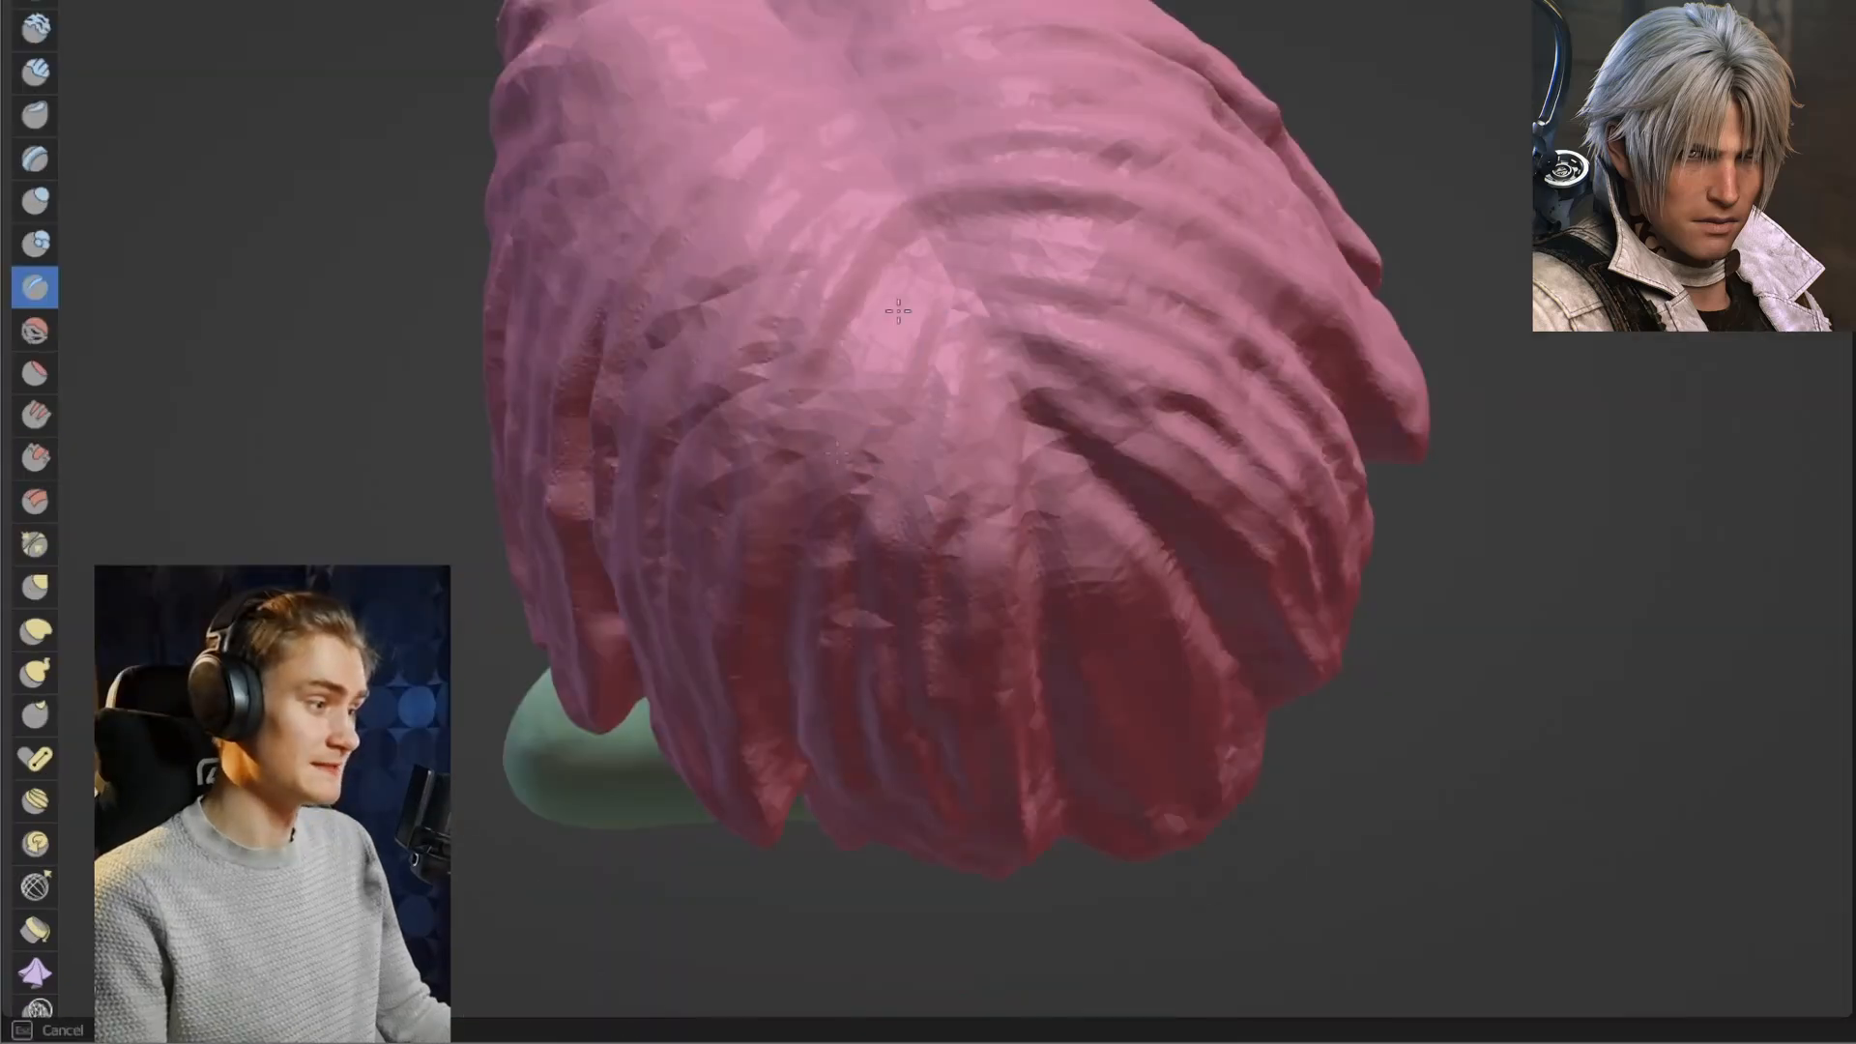
pyautogui.moveTo(897, 310); pyautogui.dragTo(970, 316, button='middle')
pyautogui.moveTo(919, 395); pyautogui.dragTo(965, 323, button='middle')
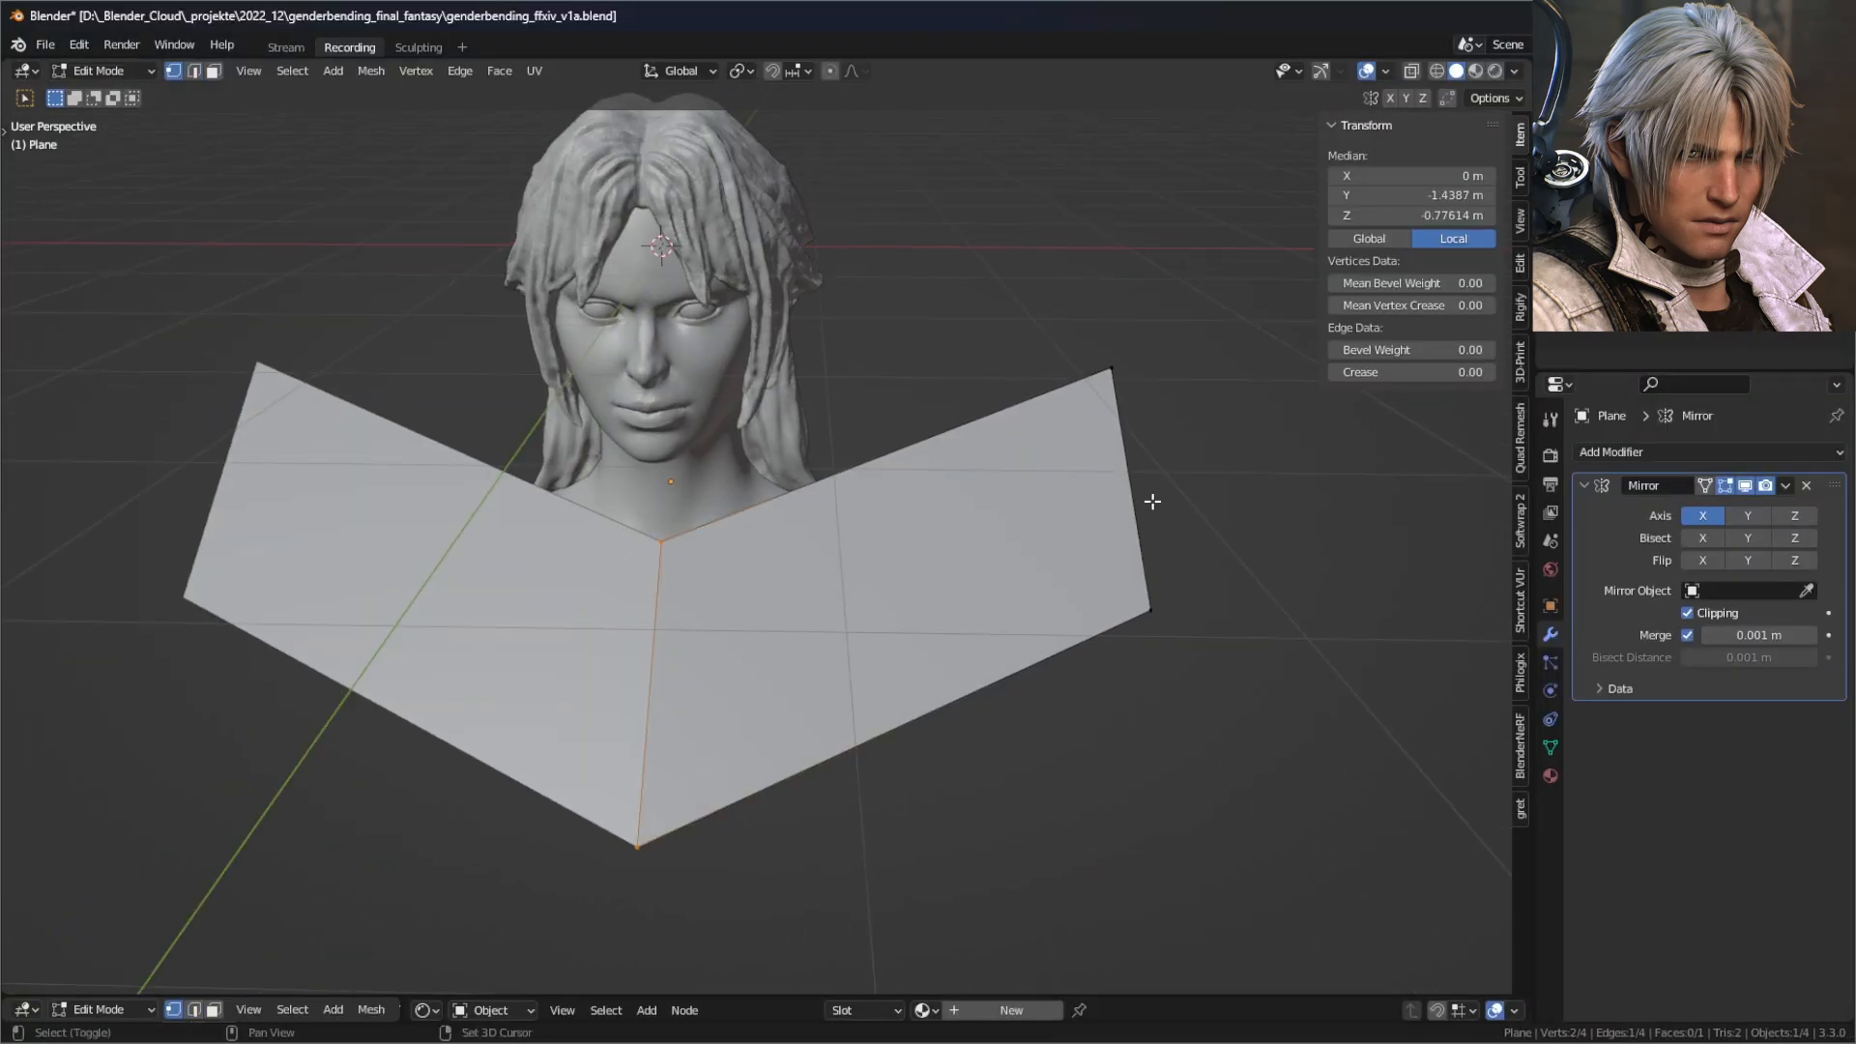
# Select the outer edge of the mirrored collar plane in Edit Mode.
pyautogui.click(1147, 500)
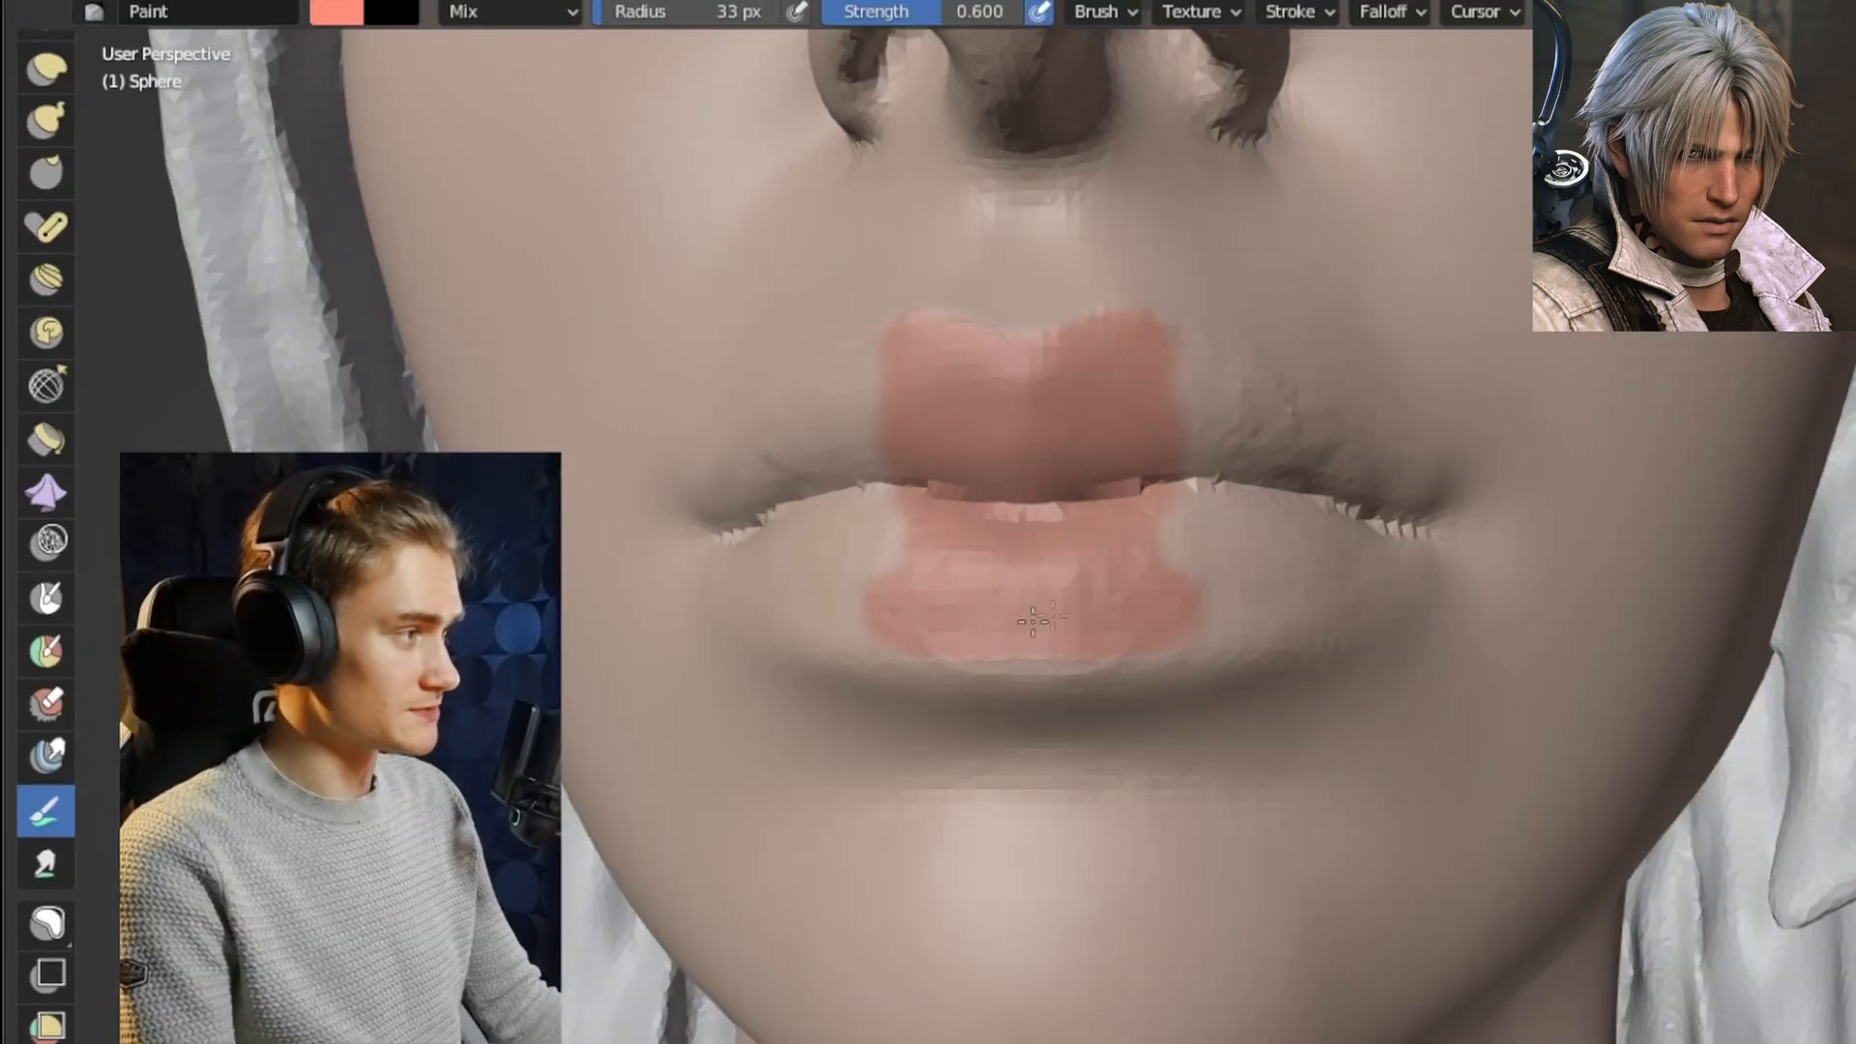
# Paint the upper and lower lips salmon pink out toward the mouth corners with the Paint brush at strength 0.600.
pyautogui.moveTo(1034, 618)
pyautogui.mouseDown()
pyautogui.moveTo(1257, 590)
pyautogui.moveTo(1229, 539)
pyautogui.mouseUp()
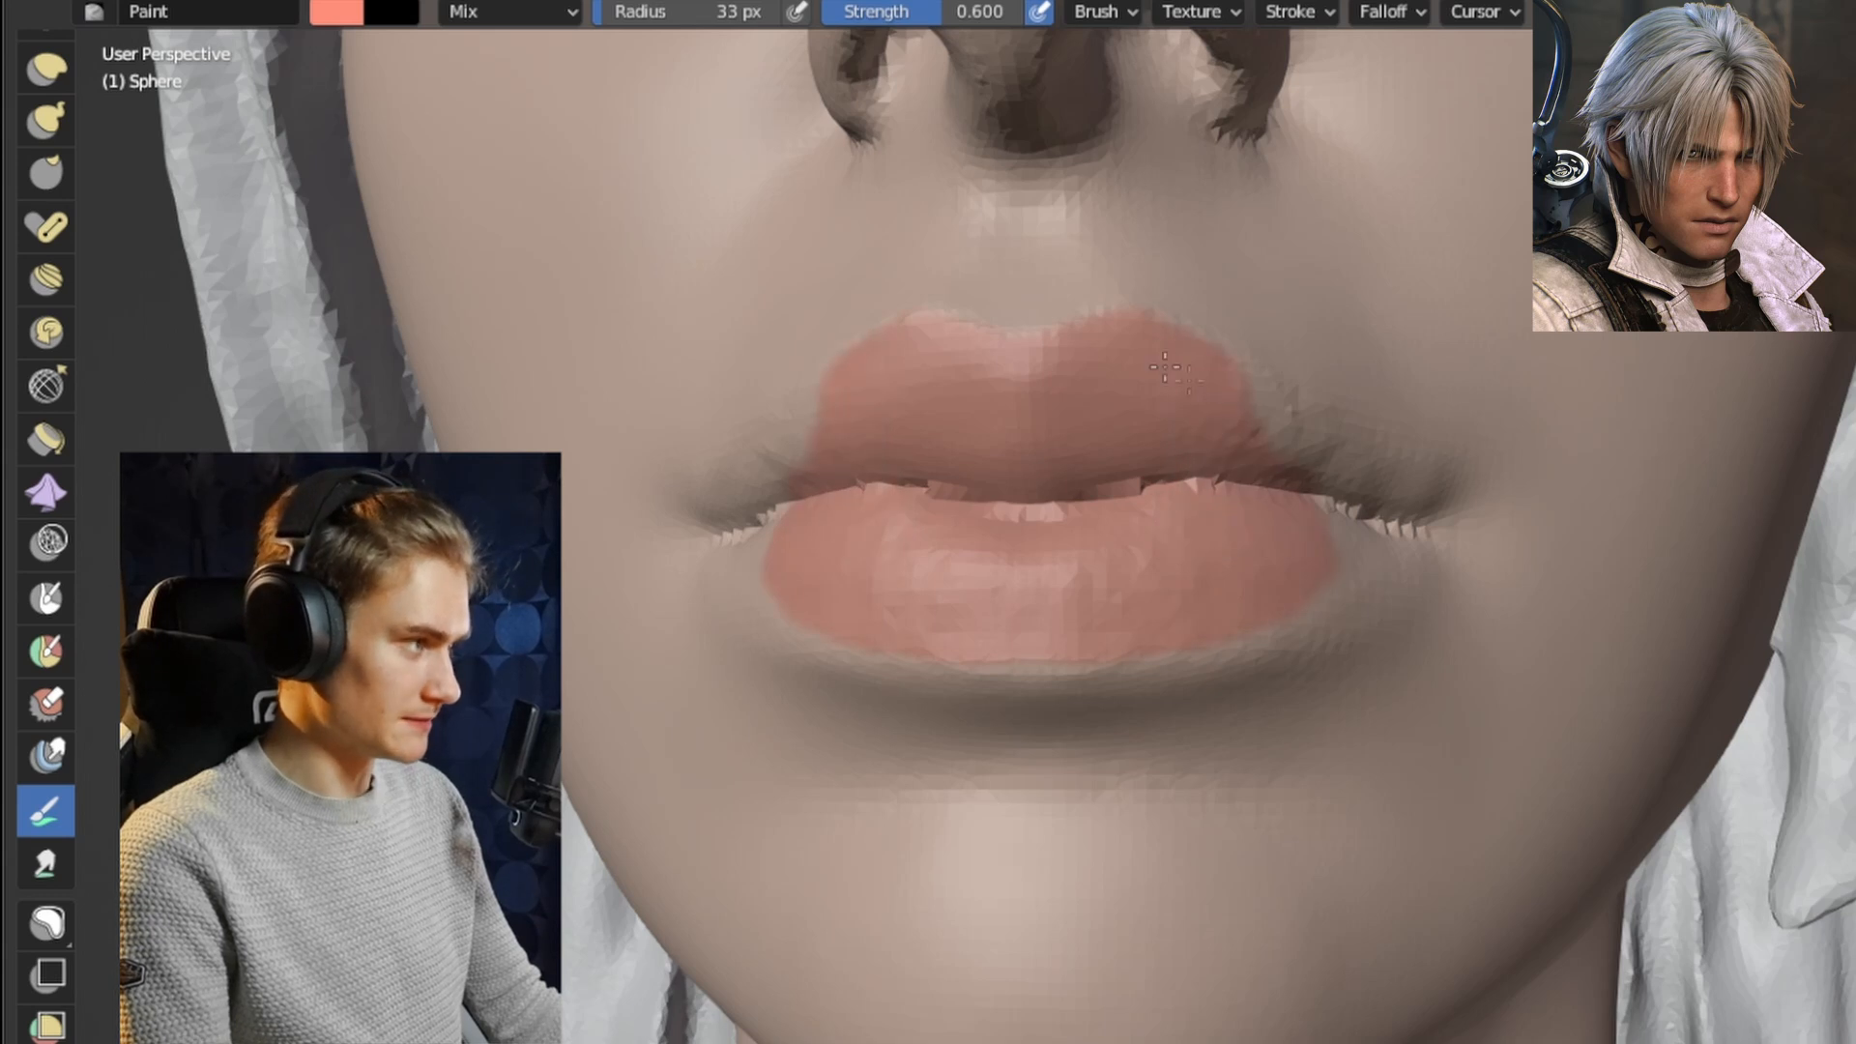
pyautogui.moveTo(1335, 465); pyautogui.dragTo(1064, 558, button='middle')
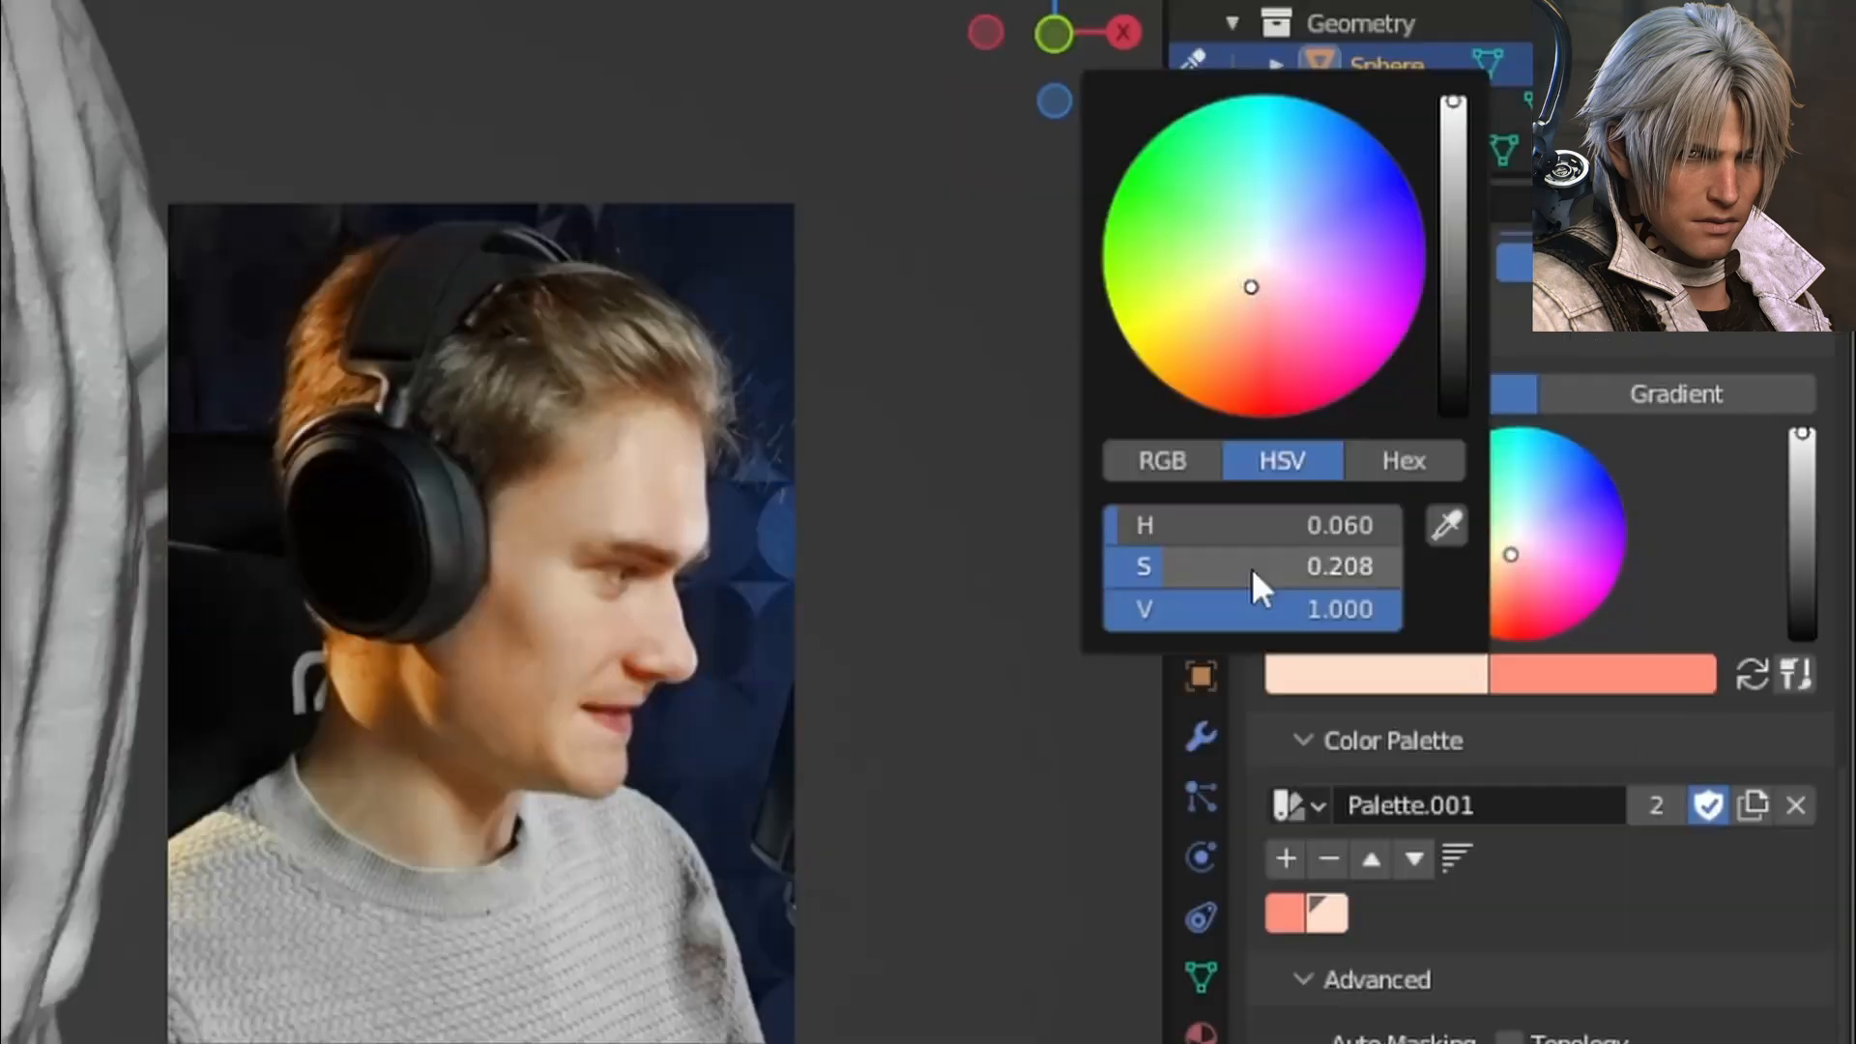
# Set the paint colour to a neutral gray with saturation 0.000 and paint the eyebrows and the eye shadow.
pyautogui.moveTo(1573, 411); pyautogui.dragTo(1547, 411)
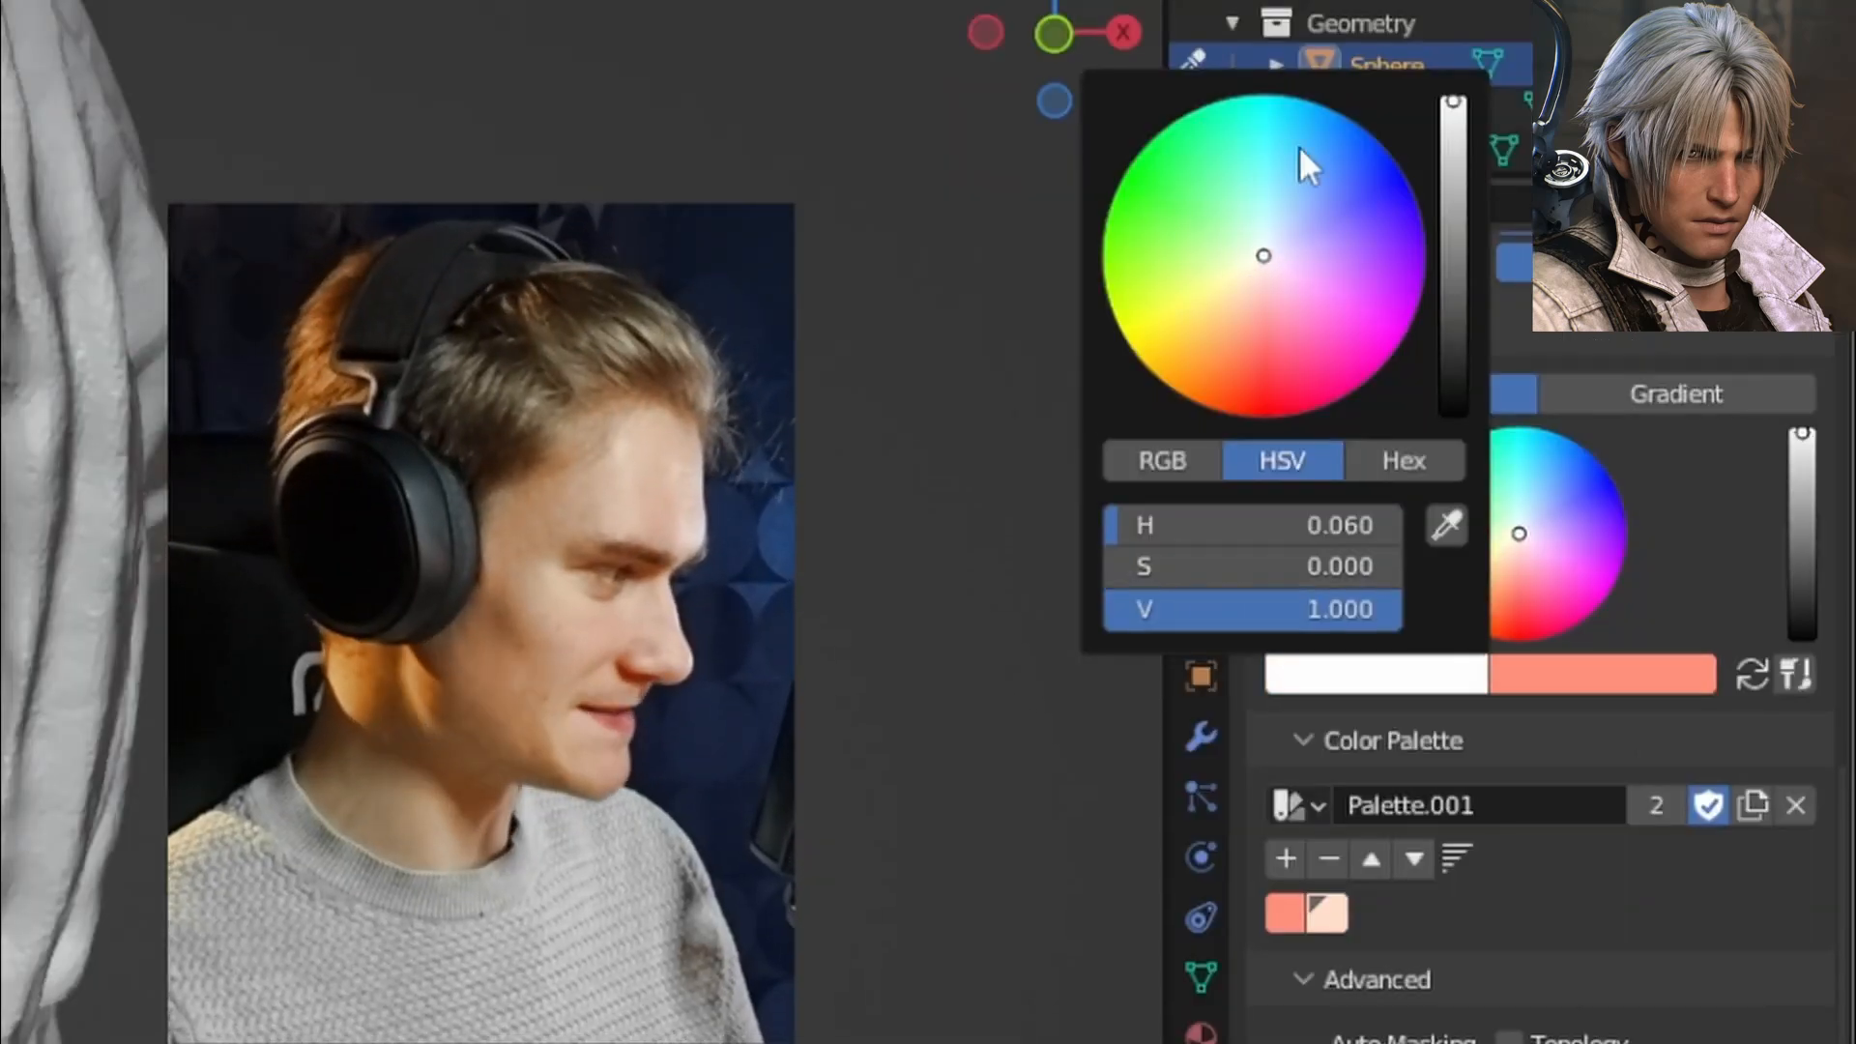
pyautogui.moveTo(1455, 126); pyautogui.dragTo(1454, 177)
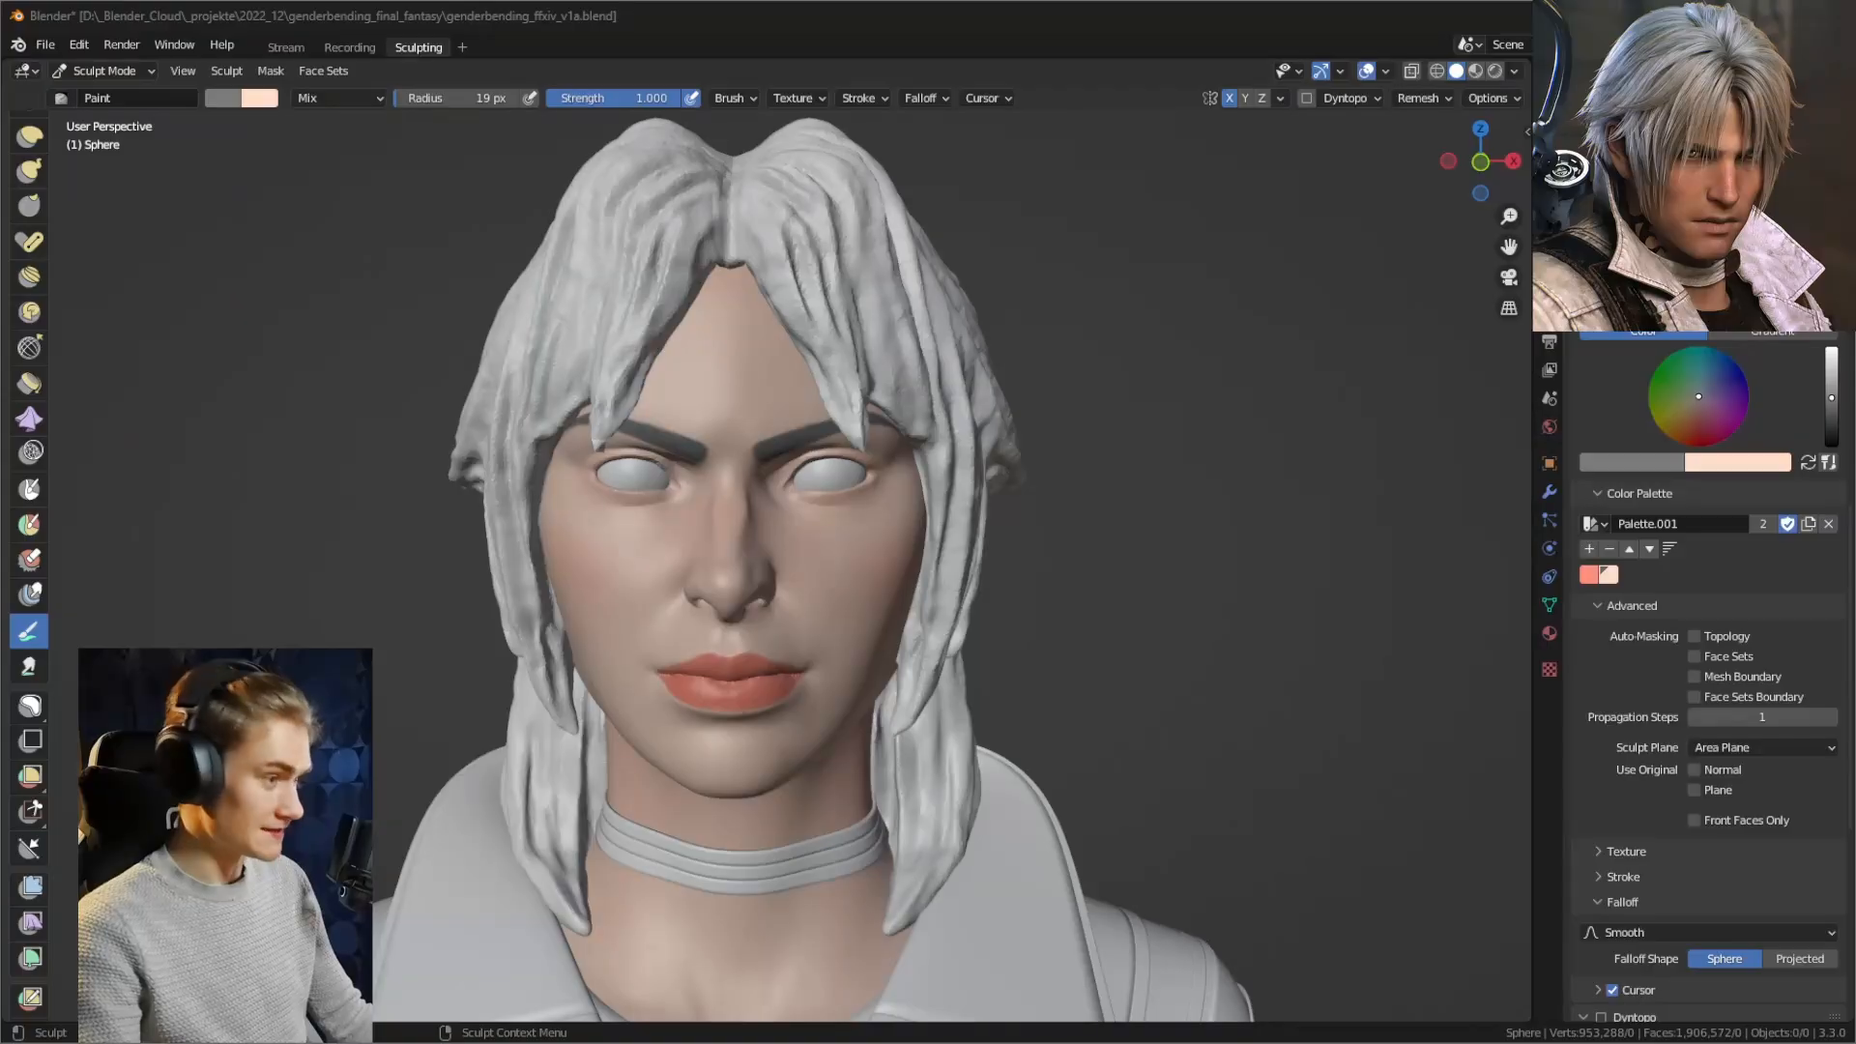
pyautogui.scroll(8, 589, 497)
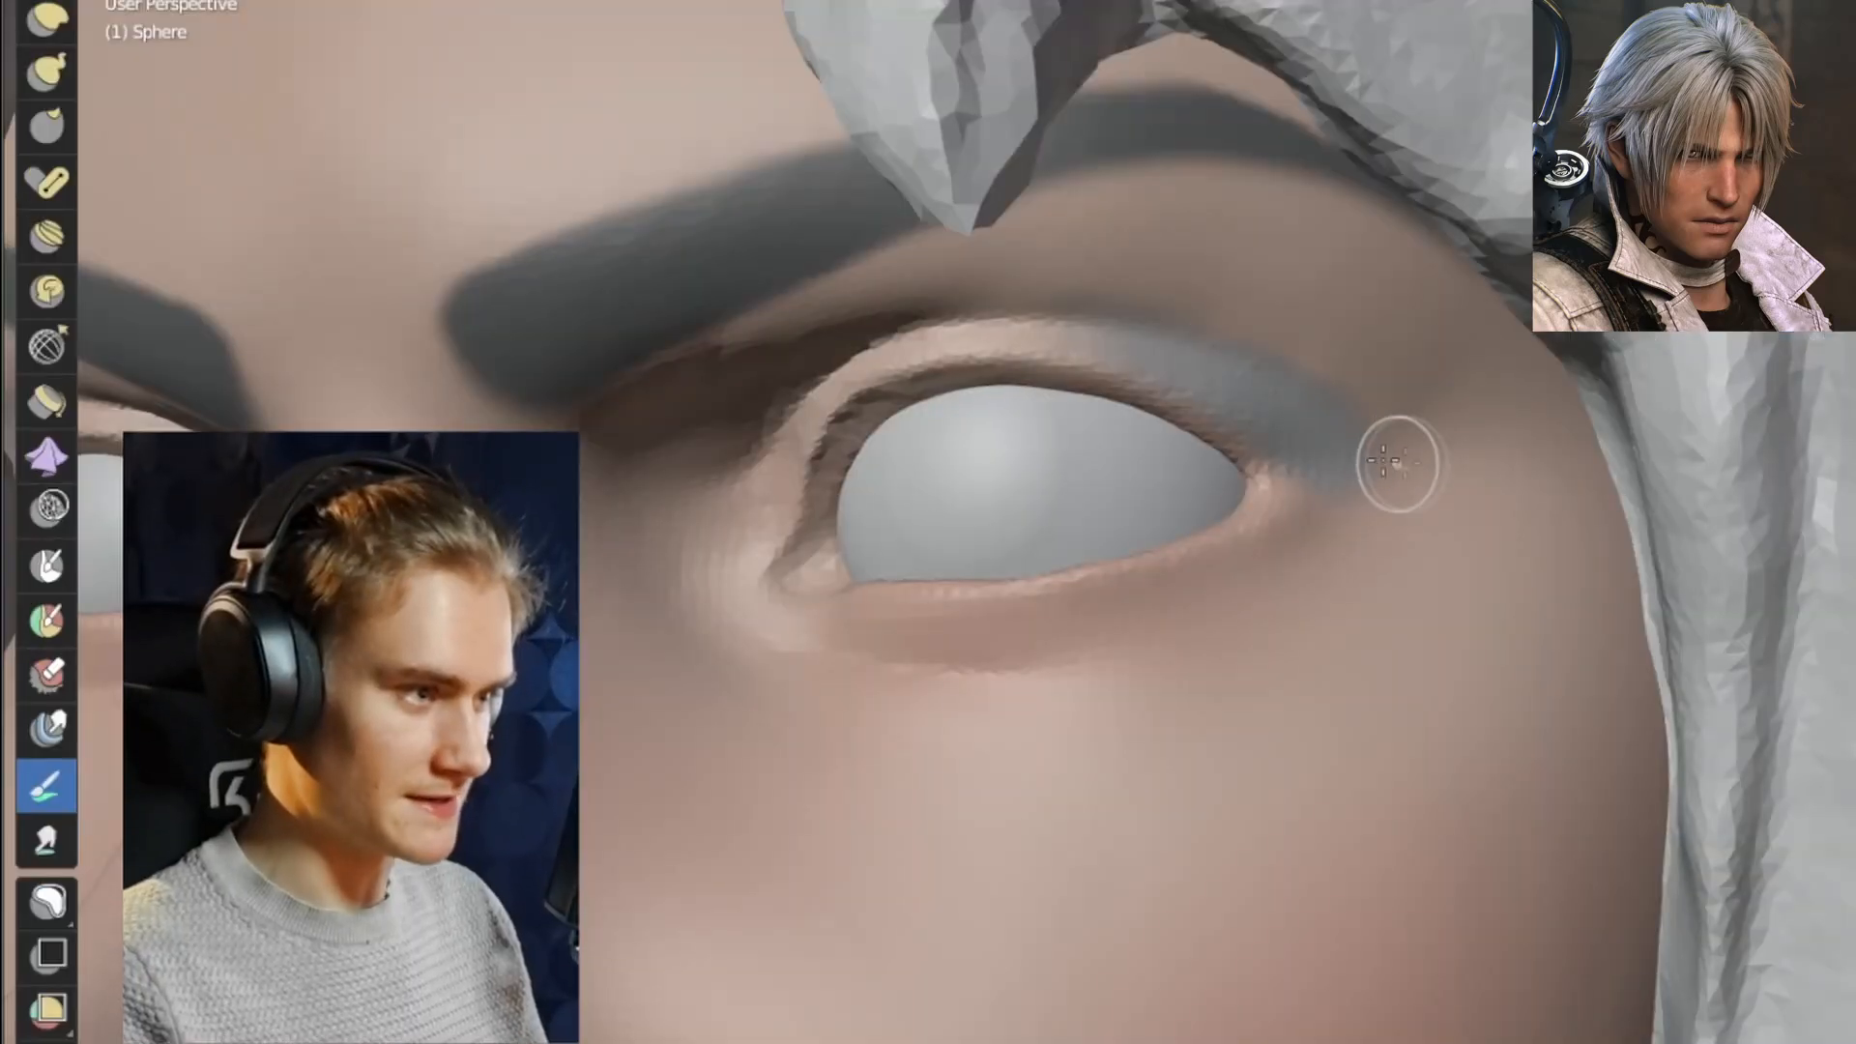
pyautogui.moveTo(1368, 378); pyautogui.dragTo(1285, 433, button='middle')
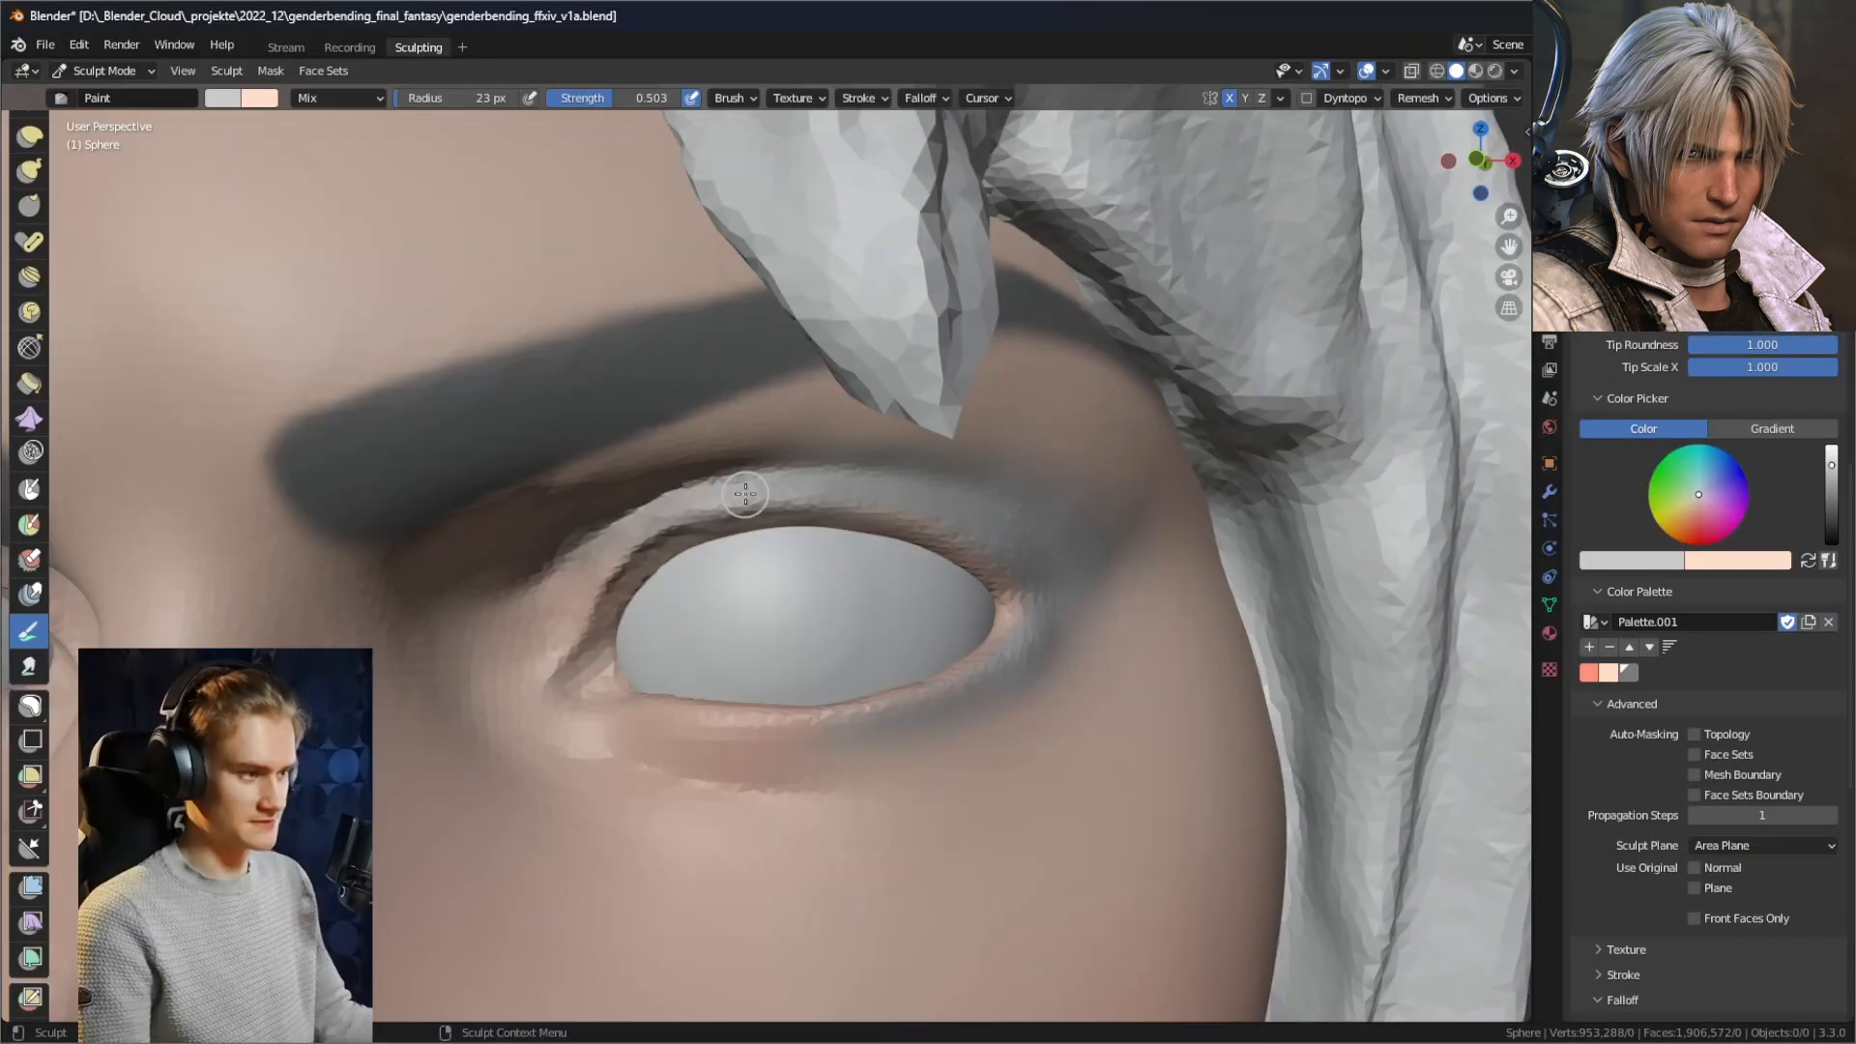
# Add the gray to the palette, pick a dark red (H 0.980, S 0.847, V 0.153) and darken the eyelid edges and outer eye corner.
pyautogui.click(1589, 647)
pyautogui.click(1631, 559)
pyautogui.moveTo(1578, 368); pyautogui.dragTo(1667, 418)
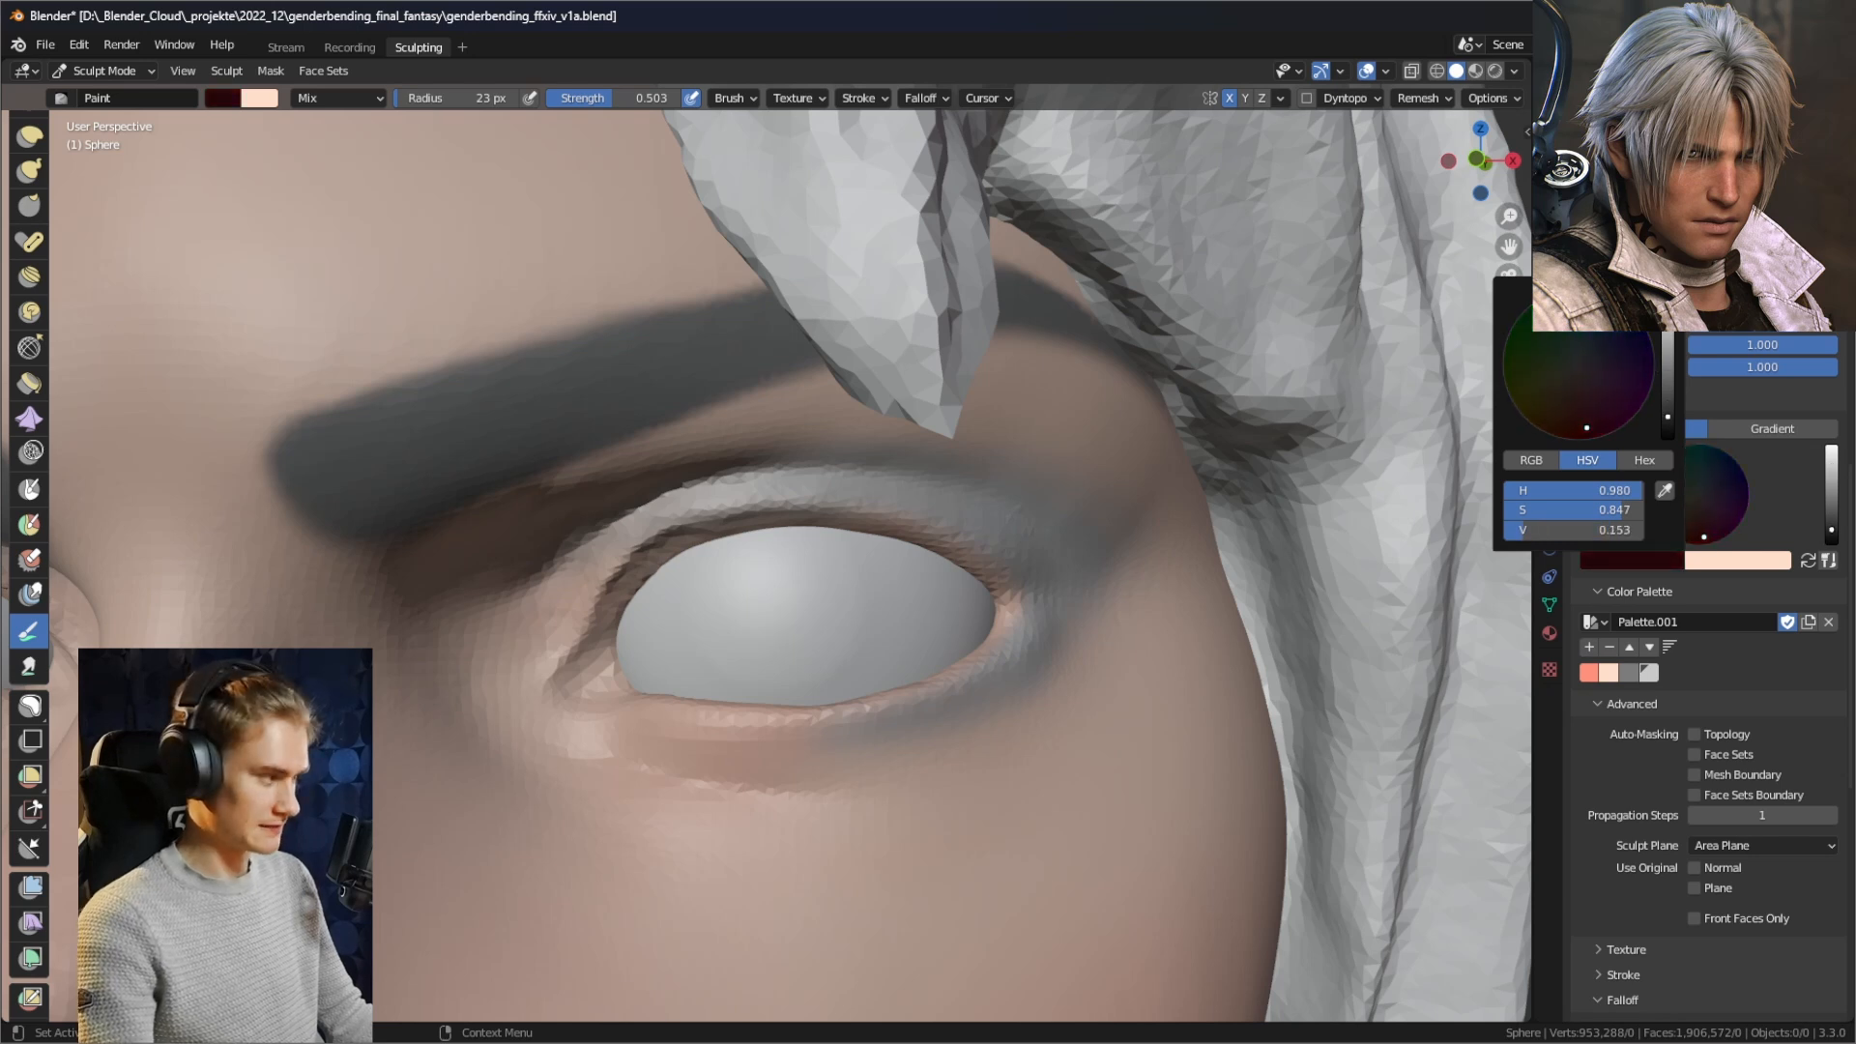
pyautogui.moveTo(674, 396); pyautogui.dragTo(896, 433)
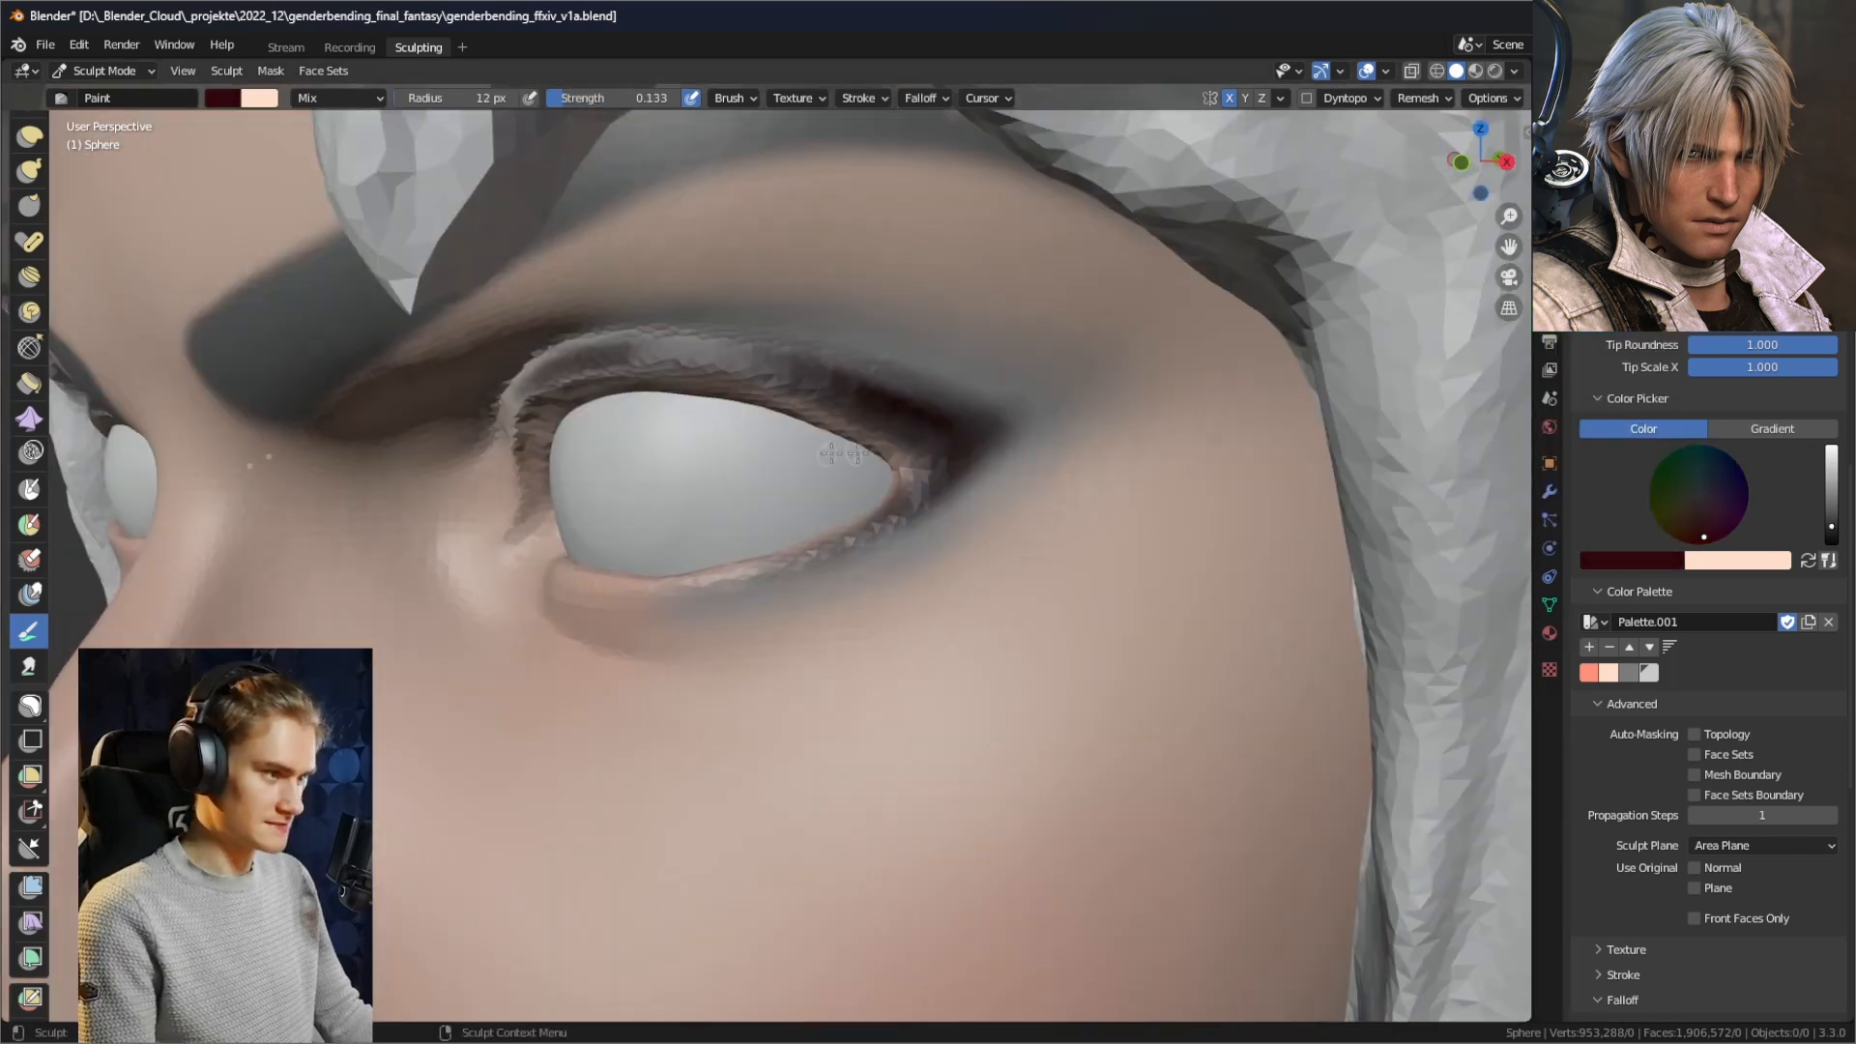
pyautogui.moveTo(890, 456)
pyautogui.keyDown('ctrl'); pyautogui.keyDown('alt'); pyautogui.mouseDown()
pyautogui.moveTo(903, 513)
pyautogui.moveTo(899, 490)
pyautogui.mouseUp(); pyautogui.keyUp('alt'); pyautogui.keyUp('ctrl')
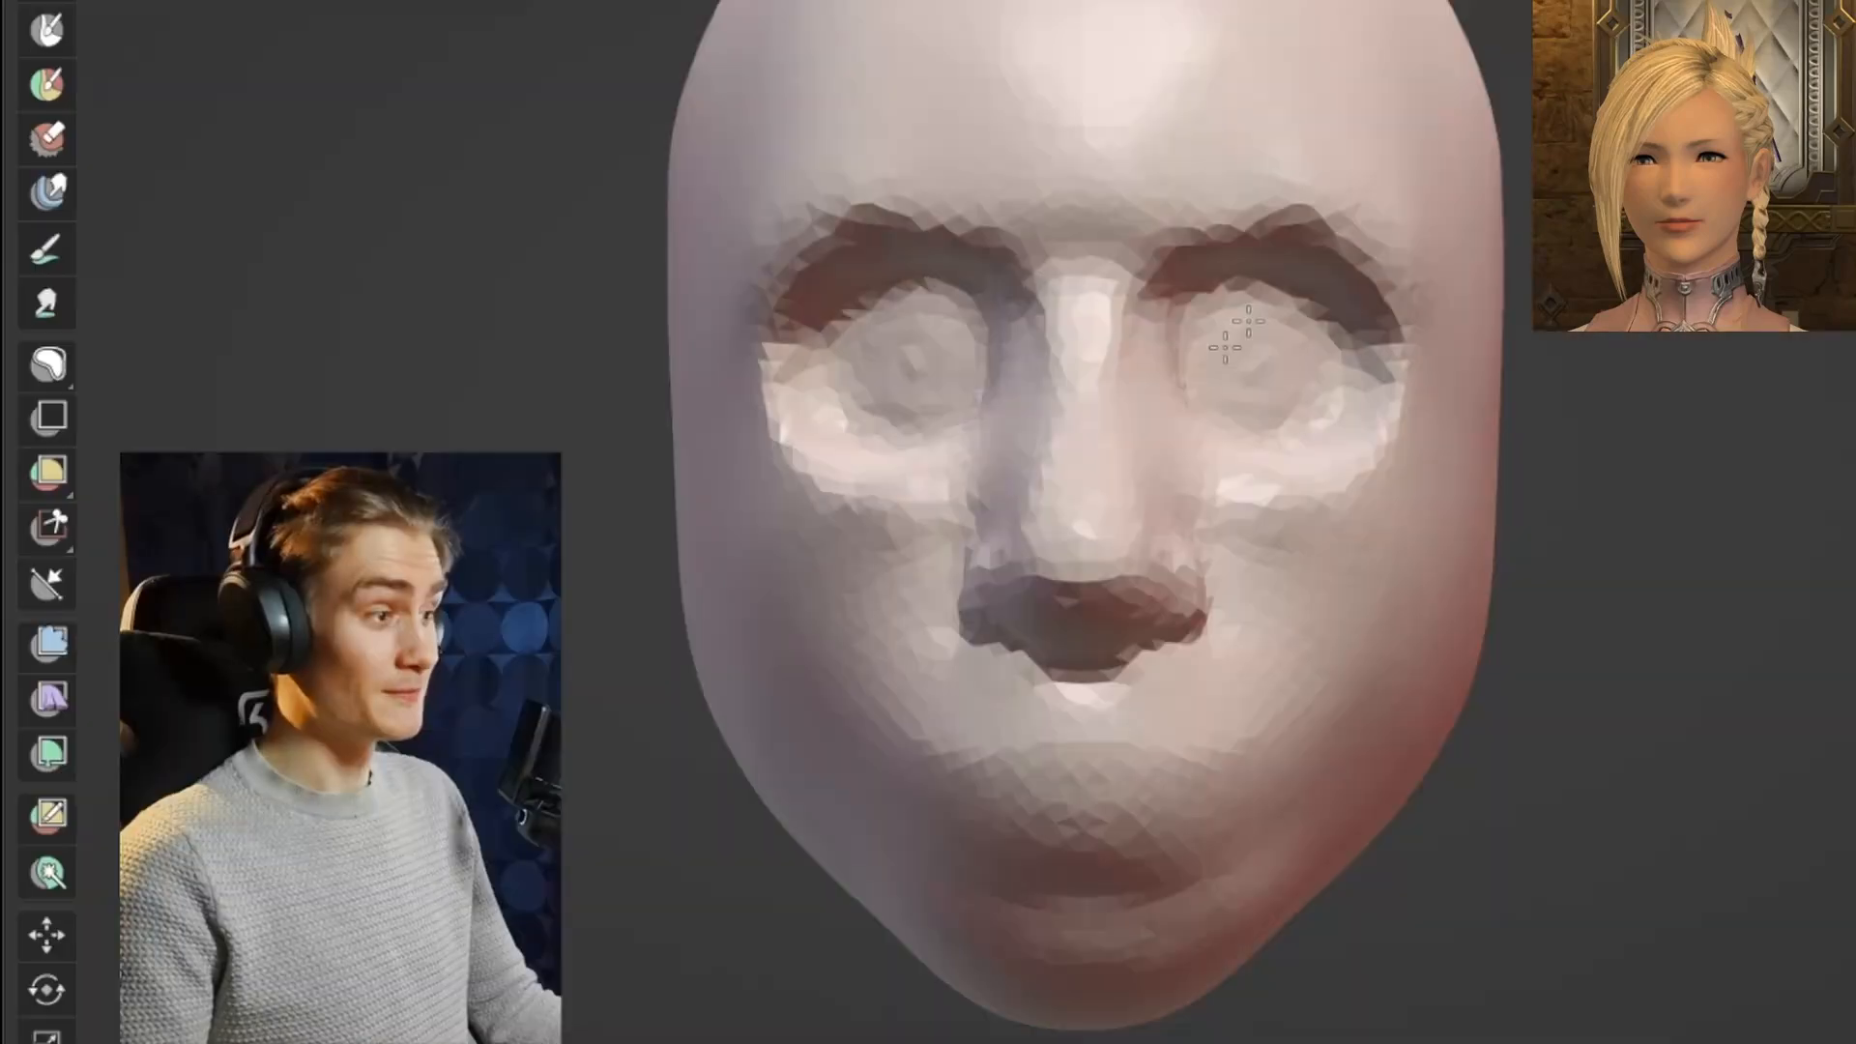
# Fill out the eyes and eyelids inside the sockets of the new head with the Clay Strips brush.
pyautogui.moveTo(1236, 333); pyautogui.dragTo(1325, 415)
pyautogui.scroll(2, 1375, 435)
pyautogui.moveTo(1375, 435); pyautogui.dragTo(1346, 386, button='middle')
pyautogui.moveTo(1346, 387)
pyautogui.mouseDown()
pyautogui.moveTo(1339, 319)
pyautogui.moveTo(1255, 277)
pyautogui.mouseUp()
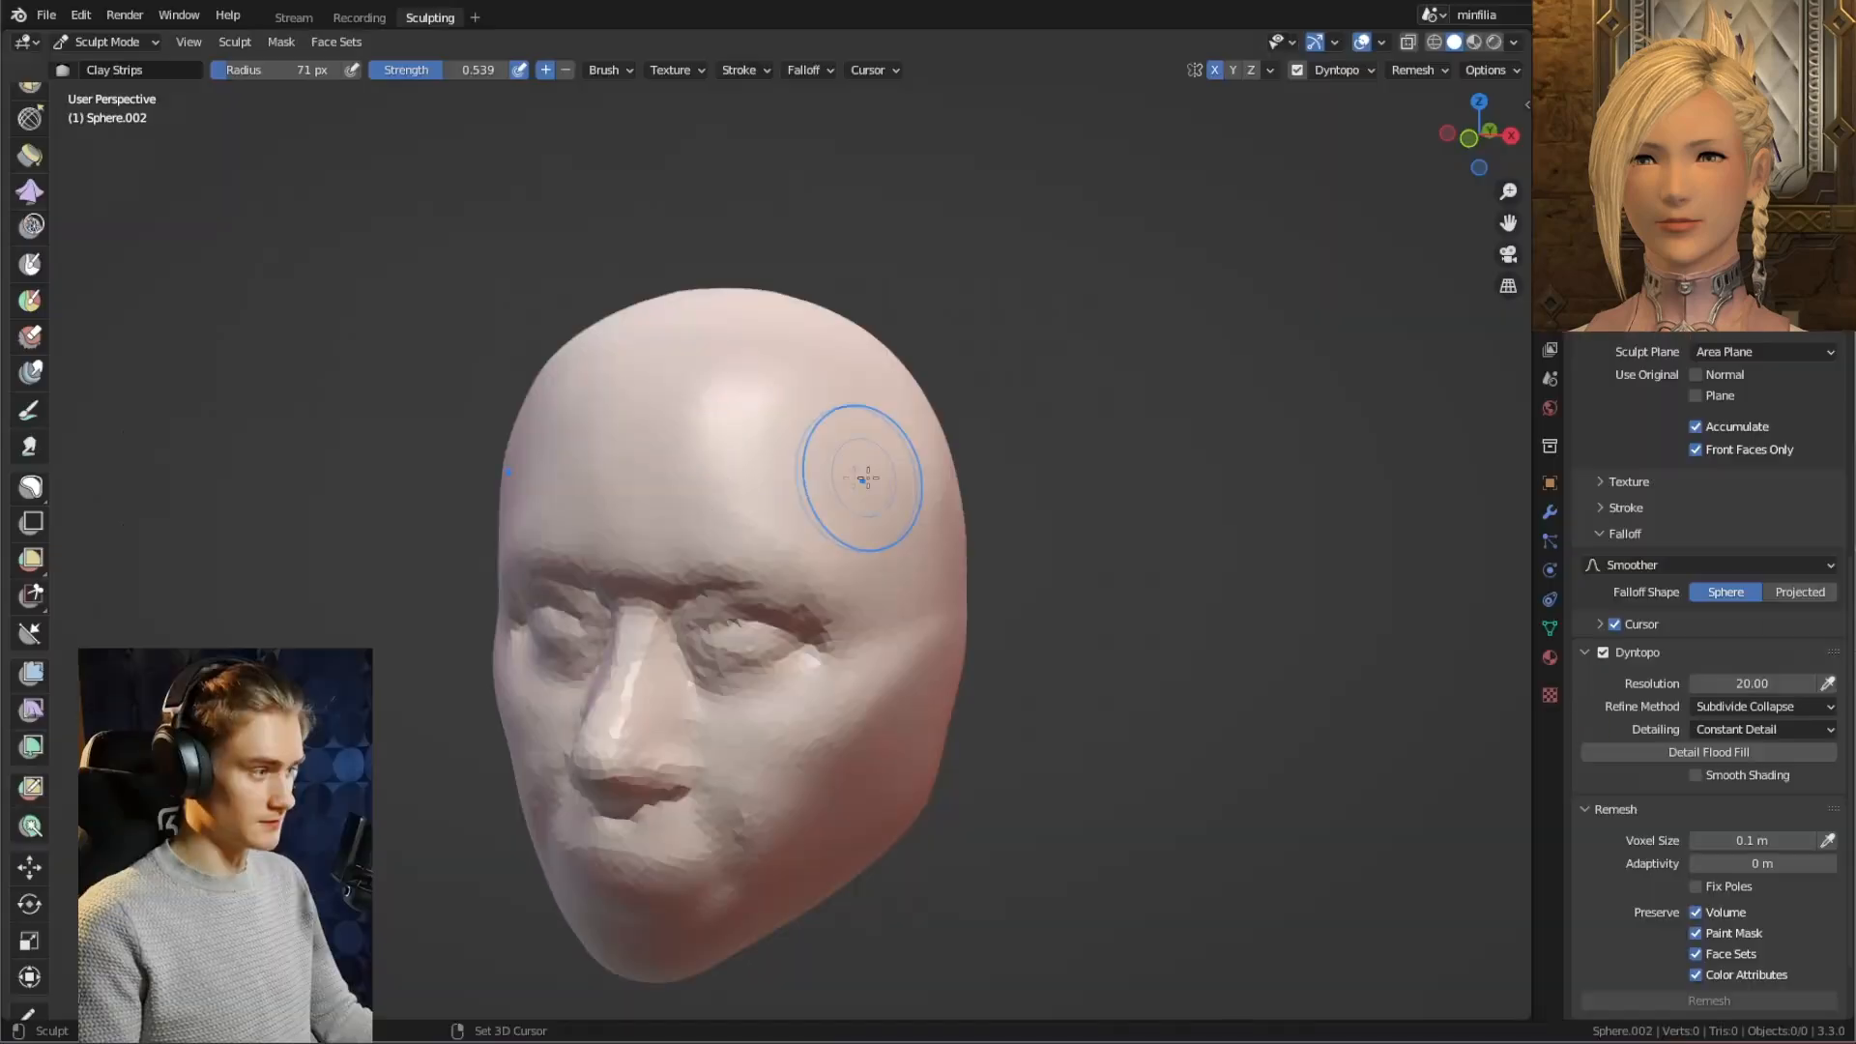
# Build up the temples and the sides of the skull on the new head with the Clay Strips brush.
pyautogui.moveTo(751, 431); pyautogui.dragTo(788, 427, button='middle')
pyautogui.press('f')
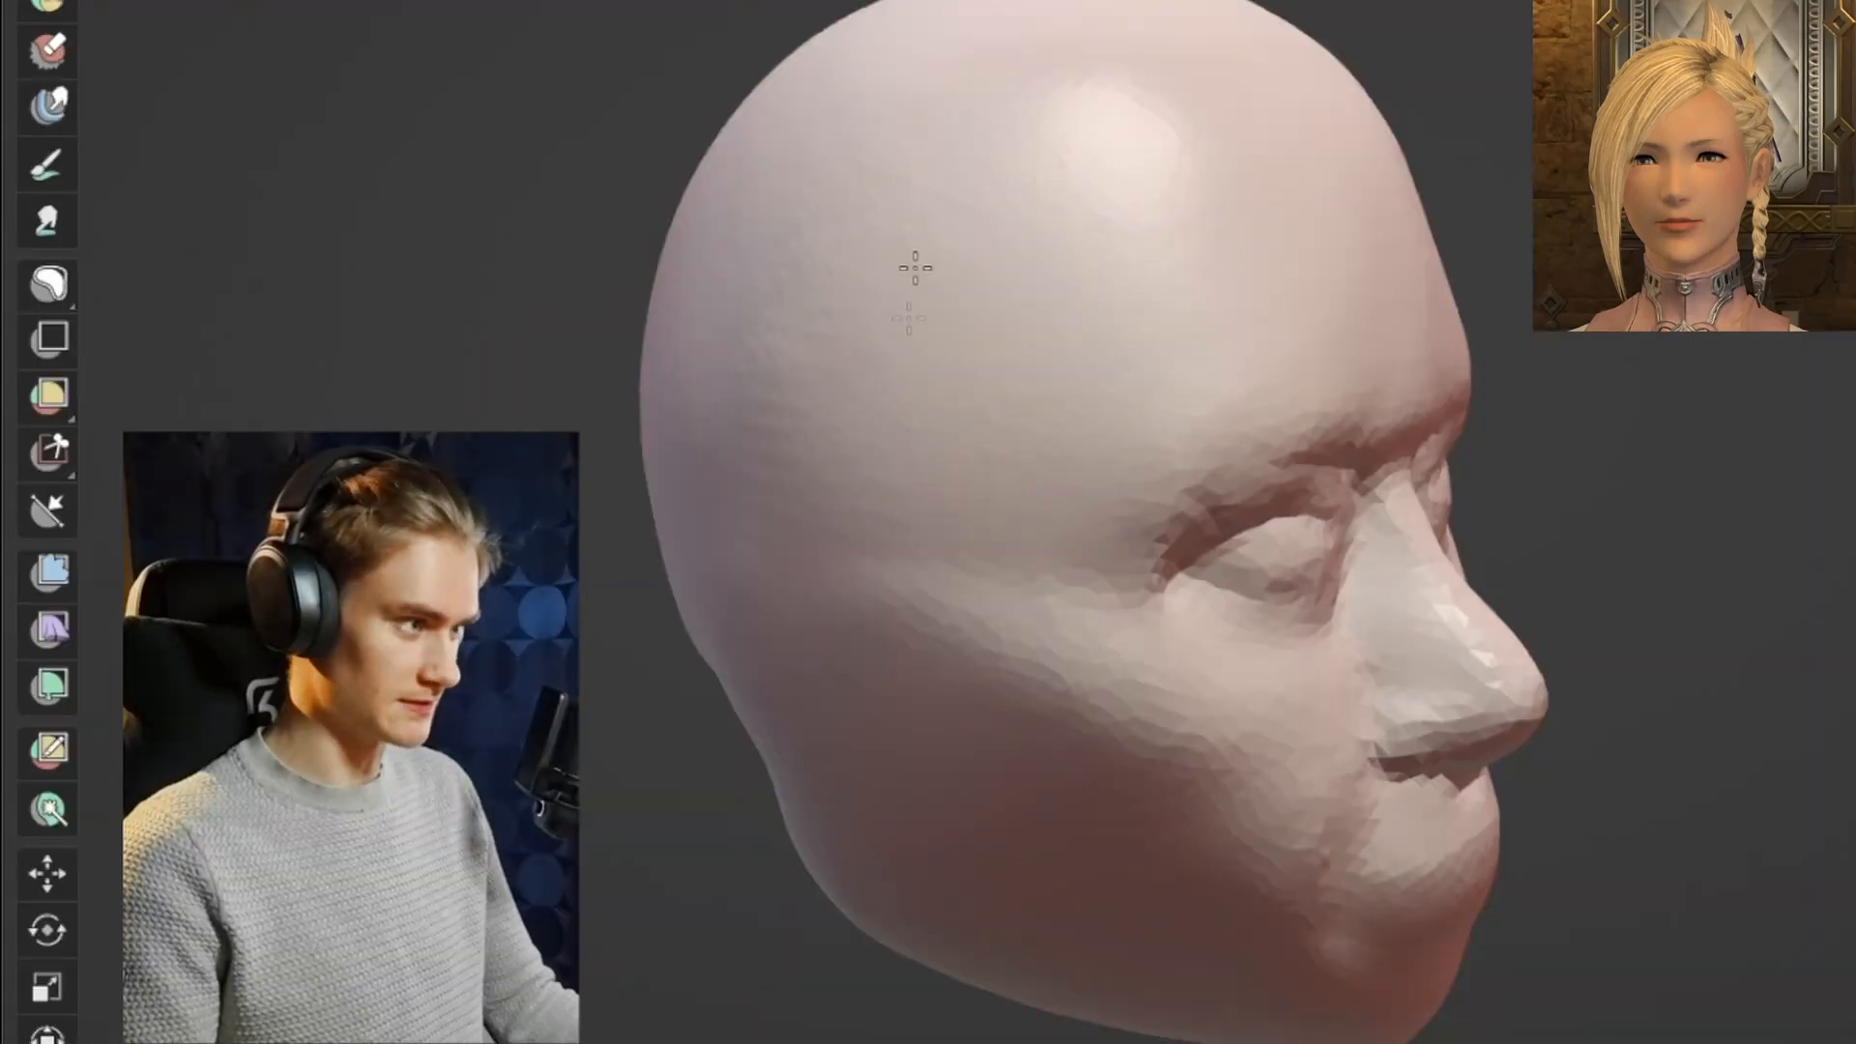
pyautogui.moveTo(1371, 266); pyautogui.dragTo(1388, 236, button='middle')
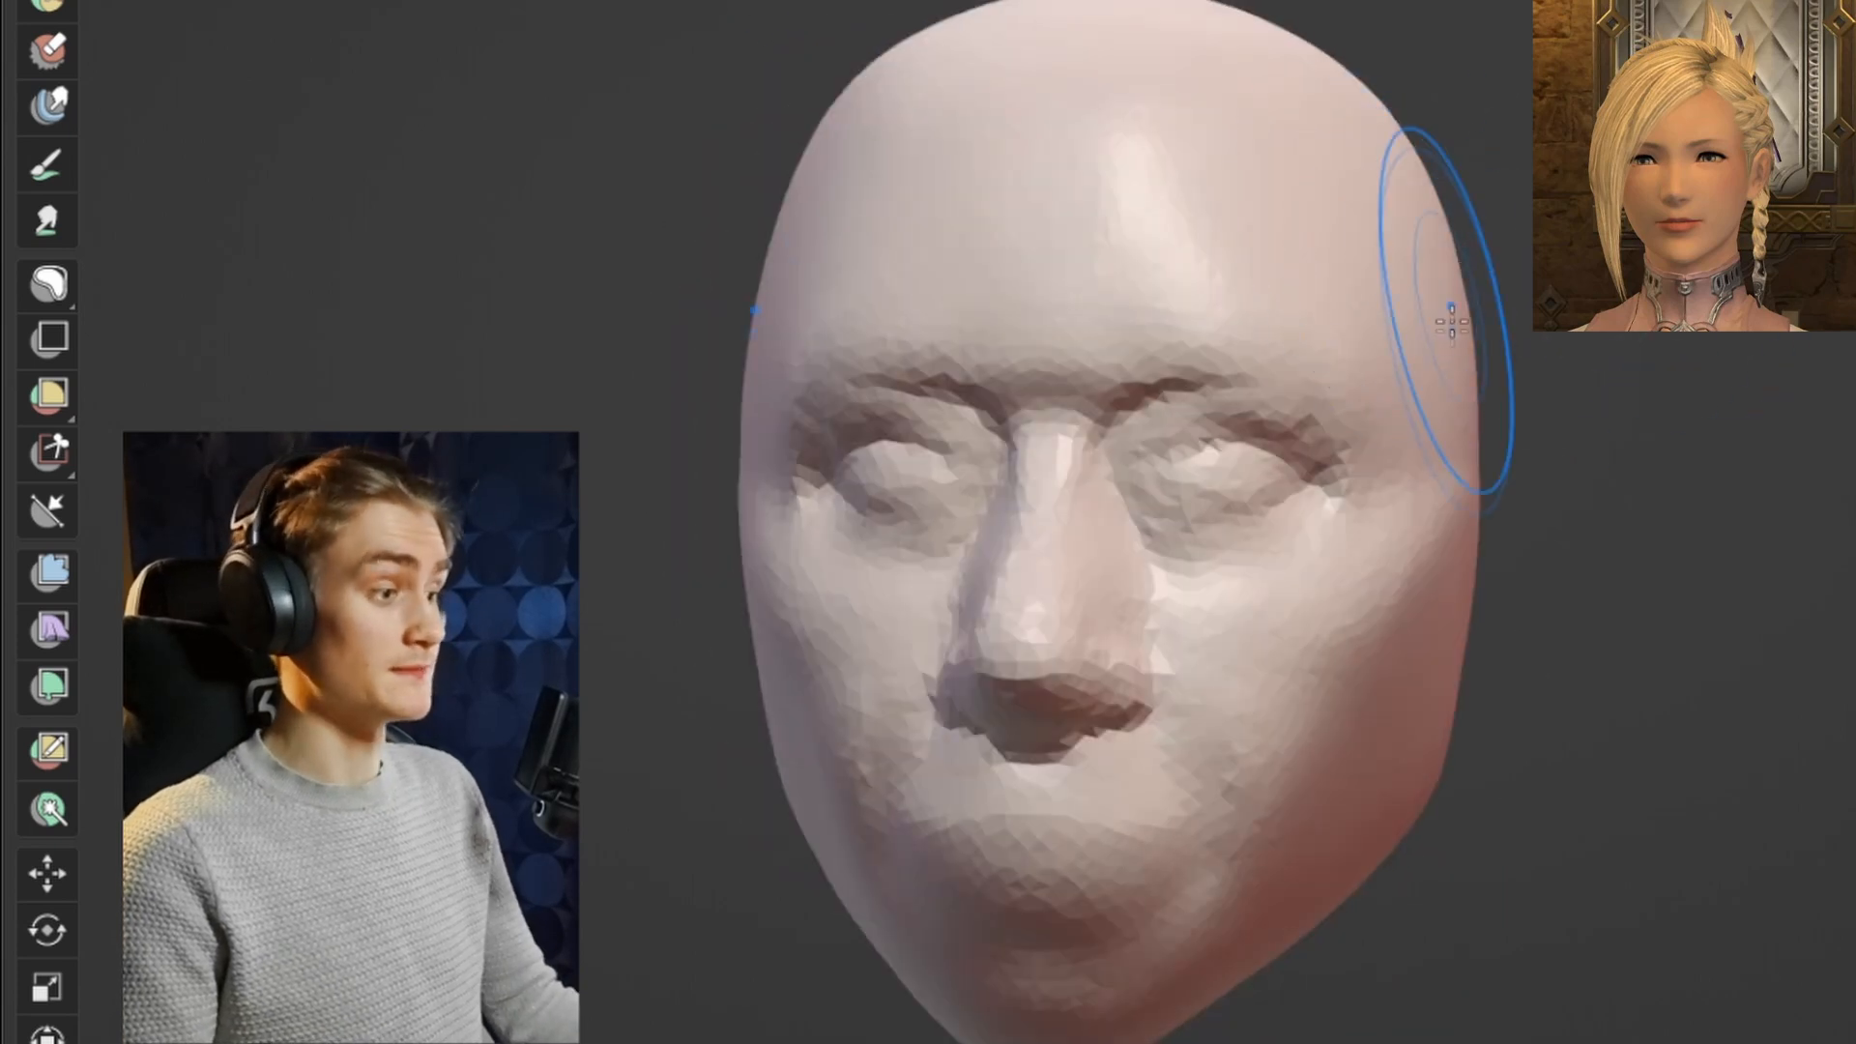
pyautogui.moveTo(1450, 319); pyautogui.dragTo(1249, 249, button='middle')
# Pull the ears out of both sides of the head with an enlarged Snake Hook brush.
pyautogui.press('f')
pyautogui.click(1210, 266)
pyautogui.moveTo(1303, 358)
pyautogui.keyDown('shift'); pyautogui.mouseDown(button='middle')
pyautogui.moveTo(1284, 203)
pyautogui.moveTo(1093, 196)
pyautogui.mouseUp(button='middle'); pyautogui.keyUp('shift')
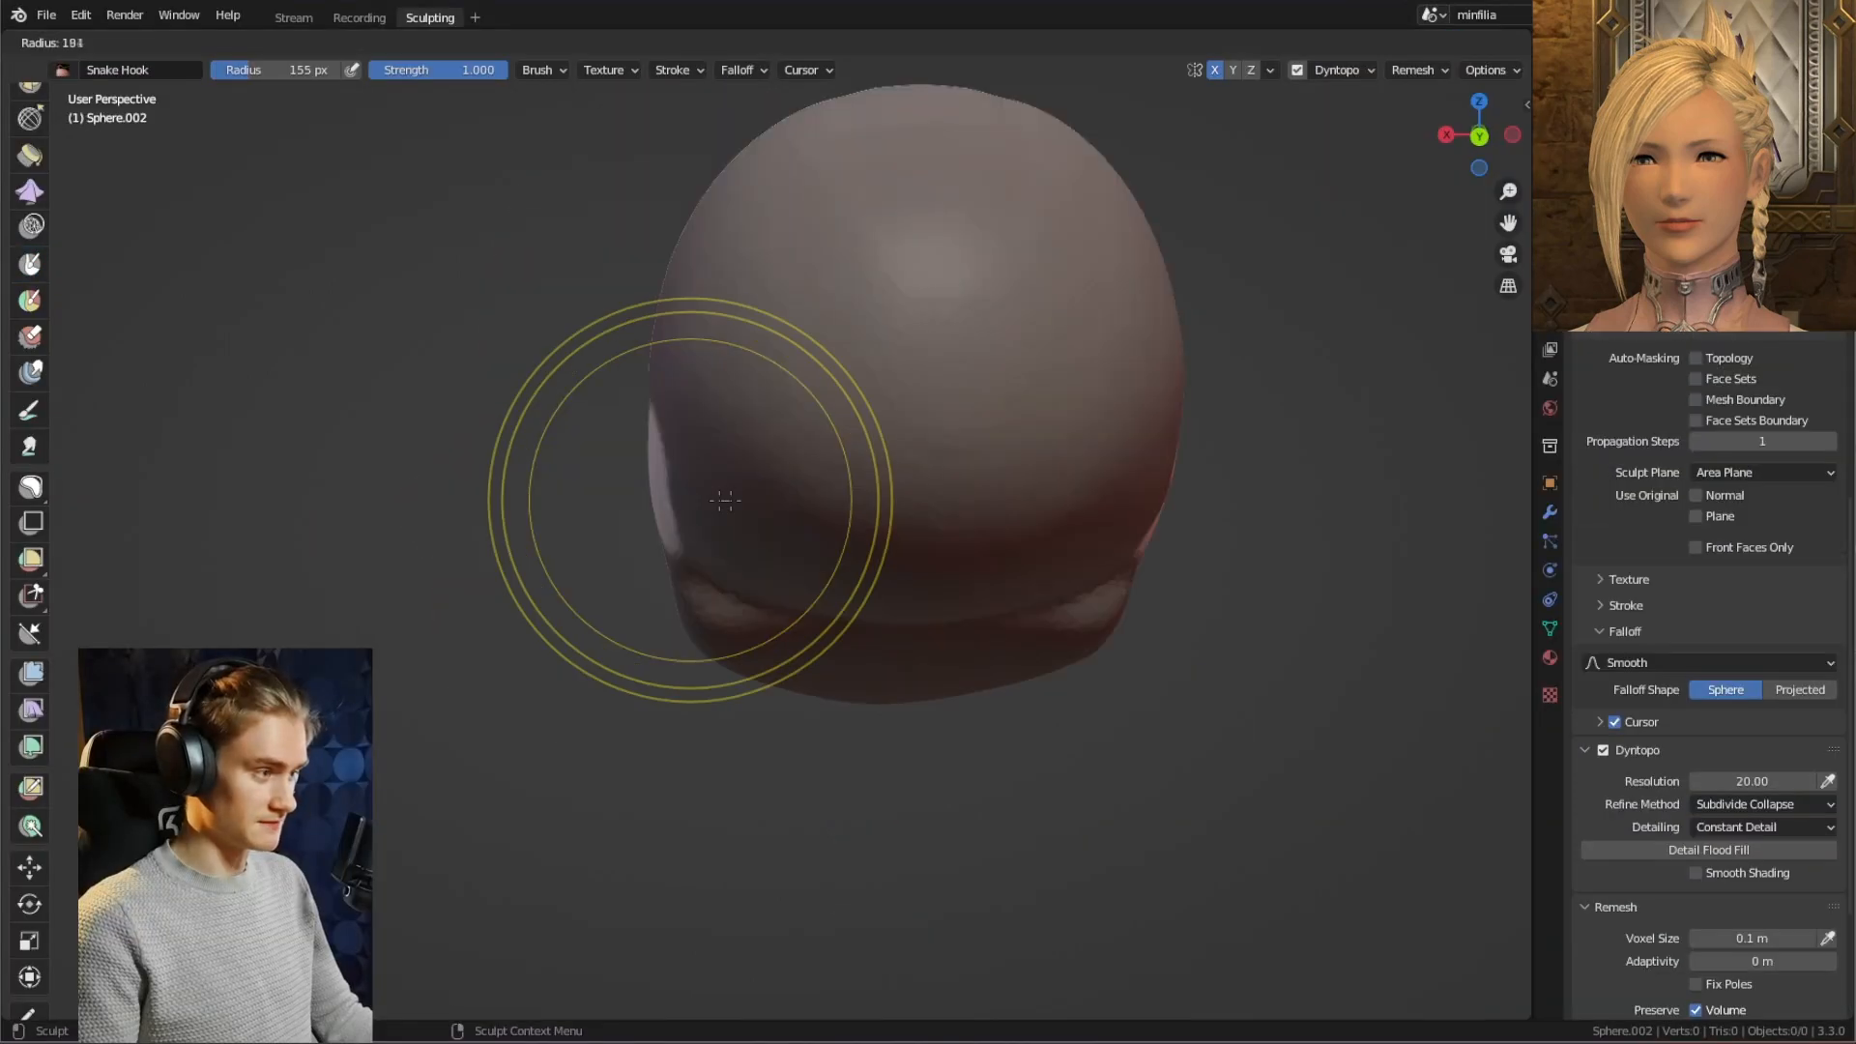
pyautogui.moveTo(675, 426); pyautogui.dragTo(650, 426)
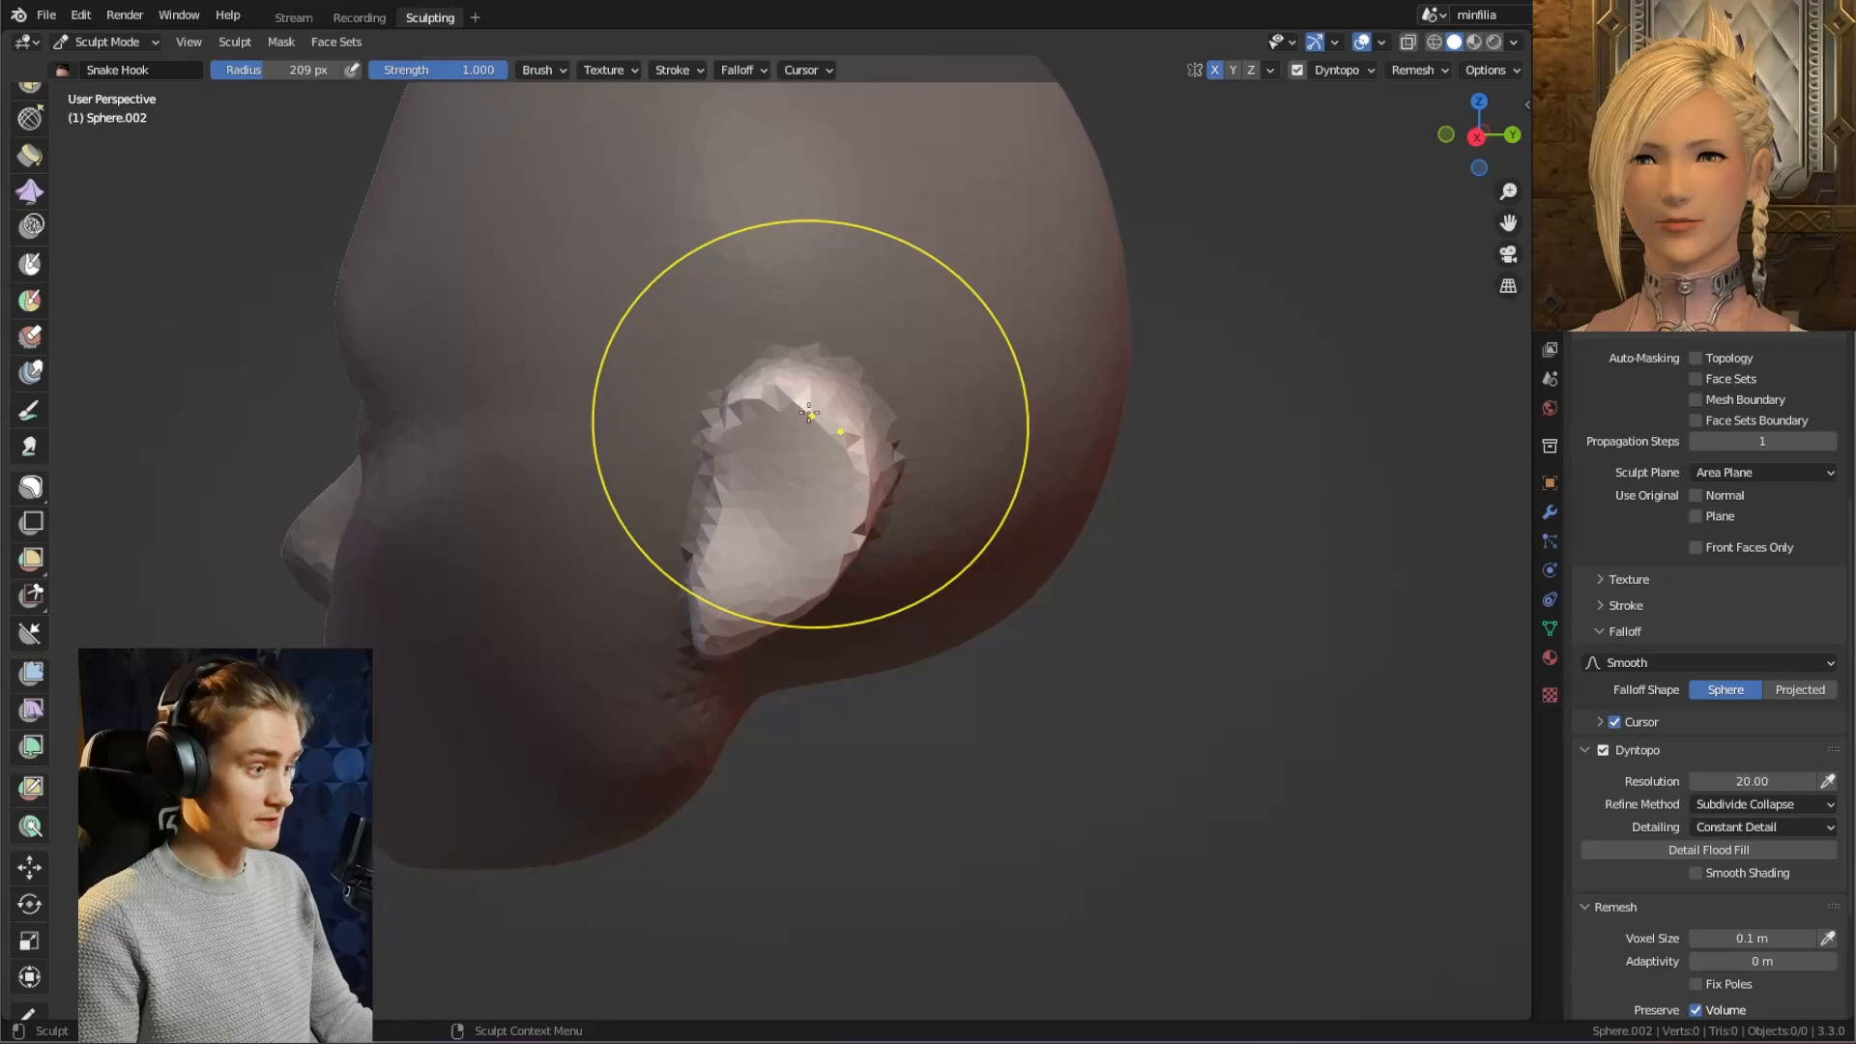
# Refine the ear outline and carve the inner ear folds with the Crease brush at strength 0.503.
pyautogui.moveTo(851, 372); pyautogui.dragTo(870, 430, button='middle')
pyautogui.moveTo(750, 553)
pyautogui.mouseDown(button='middle')
pyautogui.moveTo(663, 539)
pyautogui.moveTo(663, 579)
pyautogui.moveTo(735, 454)
pyautogui.mouseUp(button='middle')
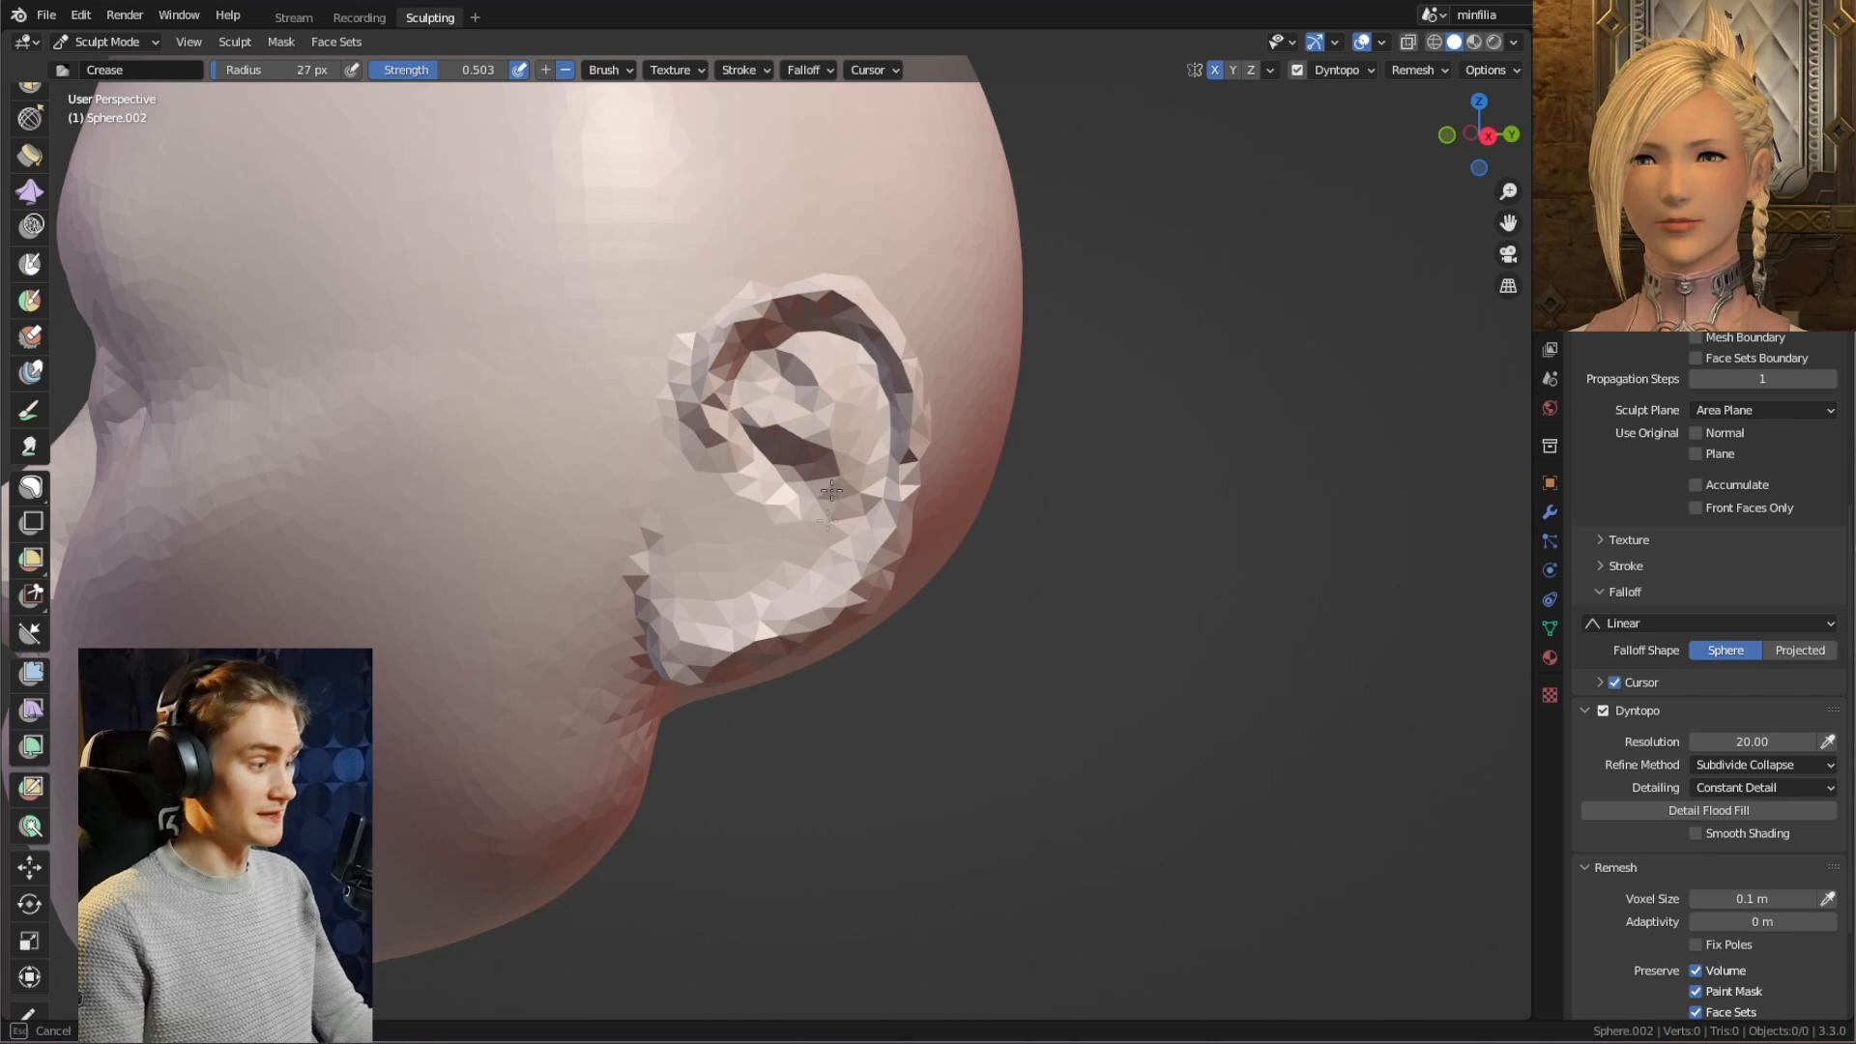
pyautogui.moveTo(768, 527); pyautogui.dragTo(784, 509, button='middle')
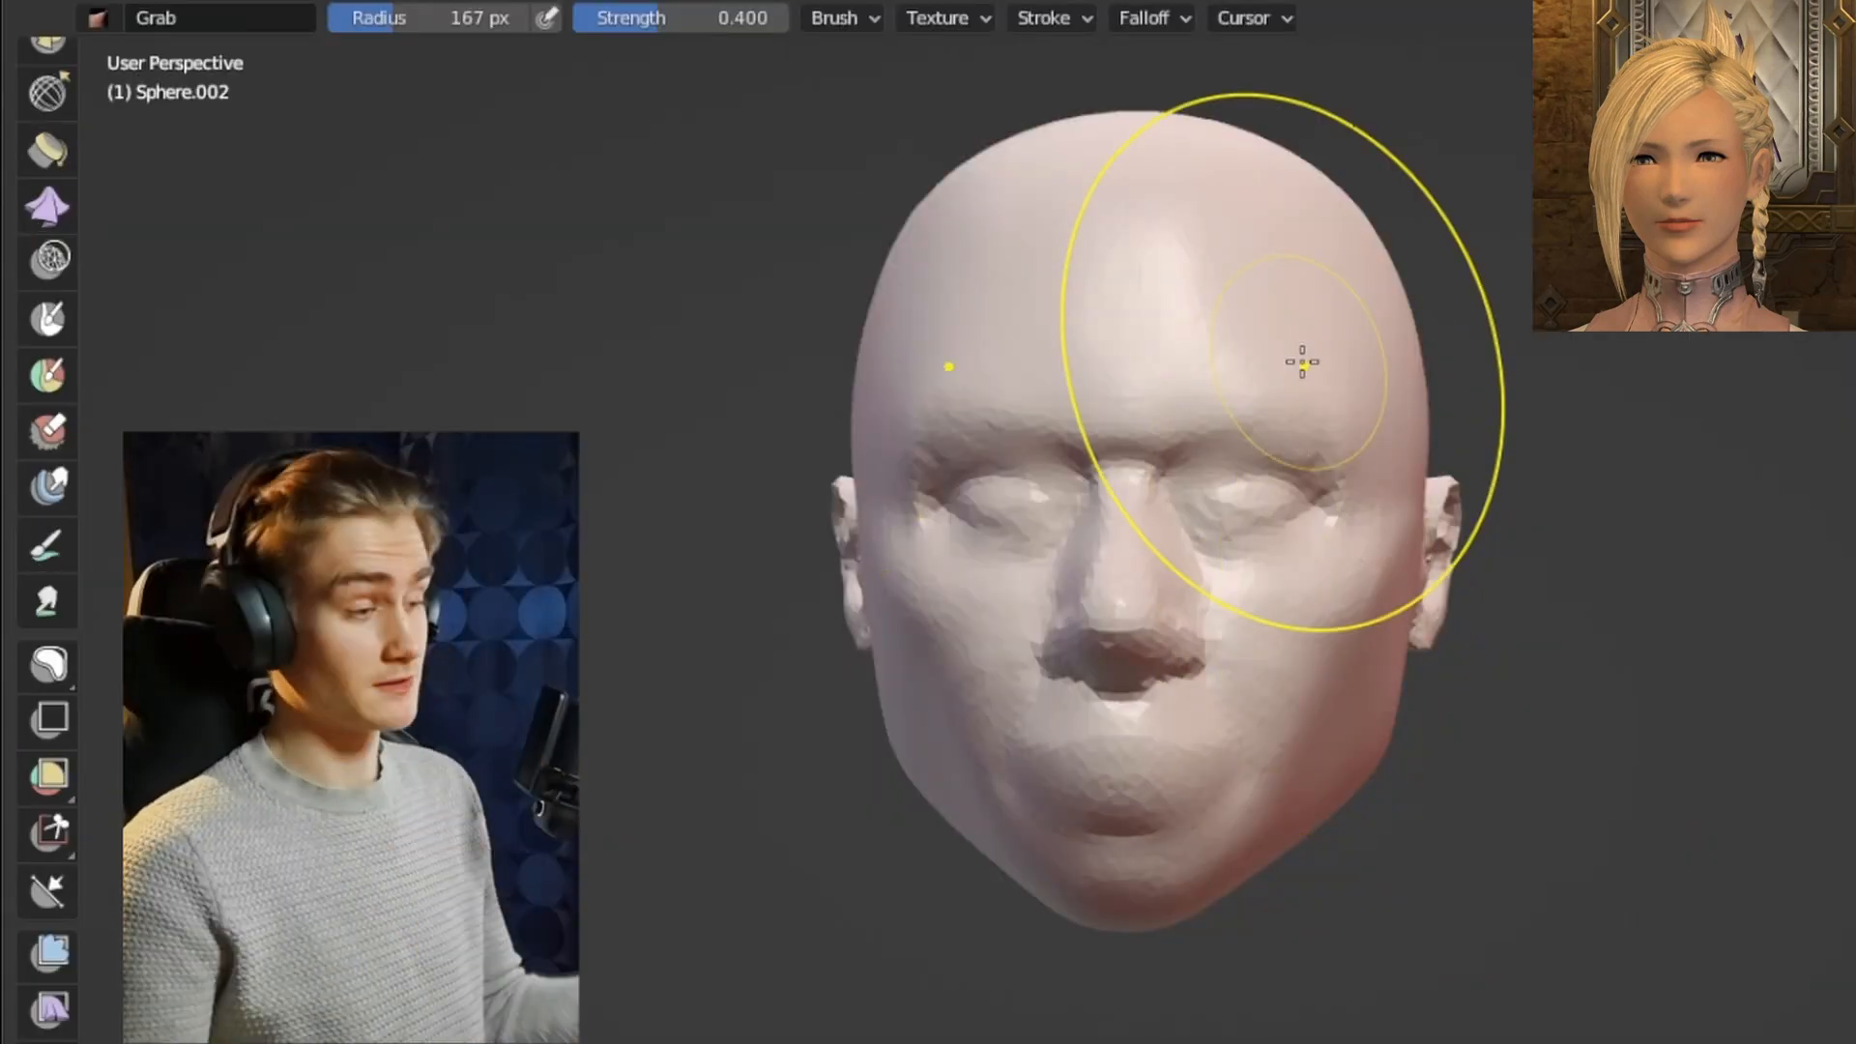
# Extend the head downward into a neck and shoulders and build up the upper back muscles with Clay Strips.
pyautogui.moveTo(1302, 362)
pyautogui.mouseDown(button='middle')
pyautogui.moveTo(1367, 787)
pyautogui.moveTo(1288, 776)
pyautogui.mouseUp(button='middle')
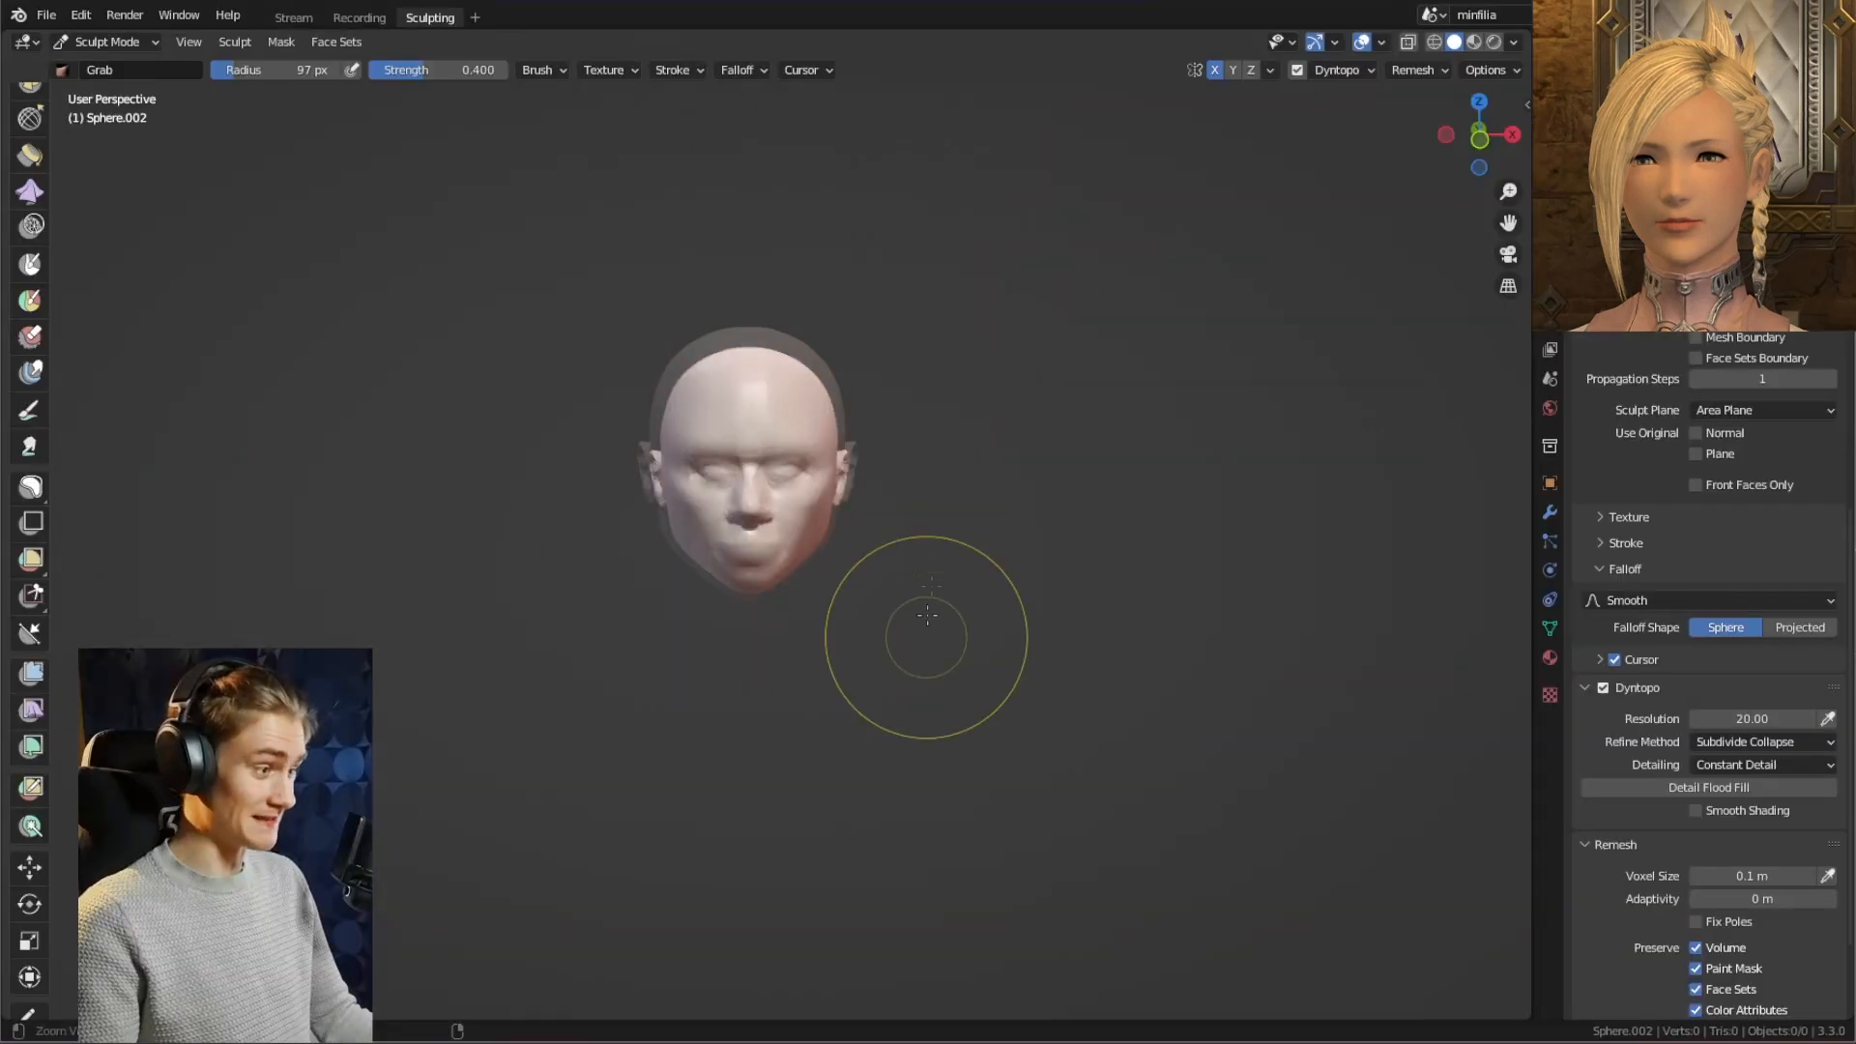
pyautogui.scroll(3, 895, 629)
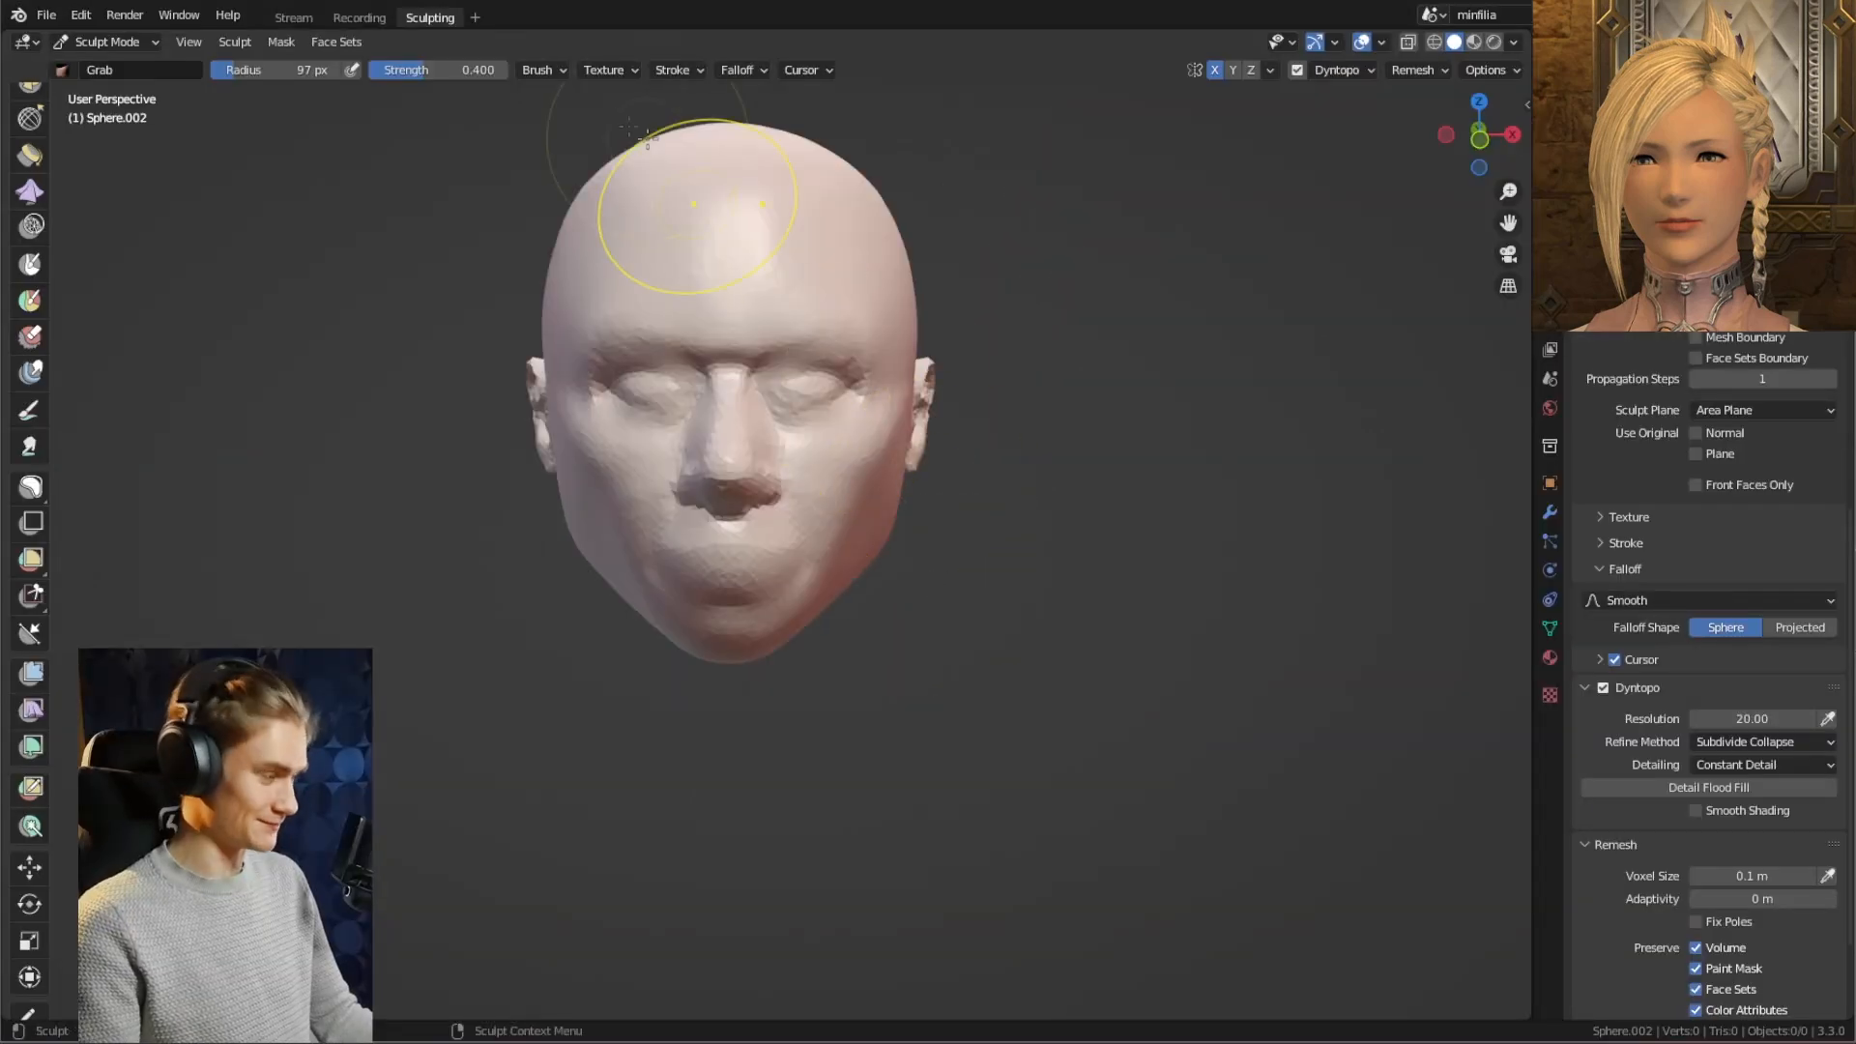
pyautogui.scroll(2, 1416, 672)
pyautogui.moveTo(1401, 674); pyautogui.dragTo(1219, 677, button='middle')
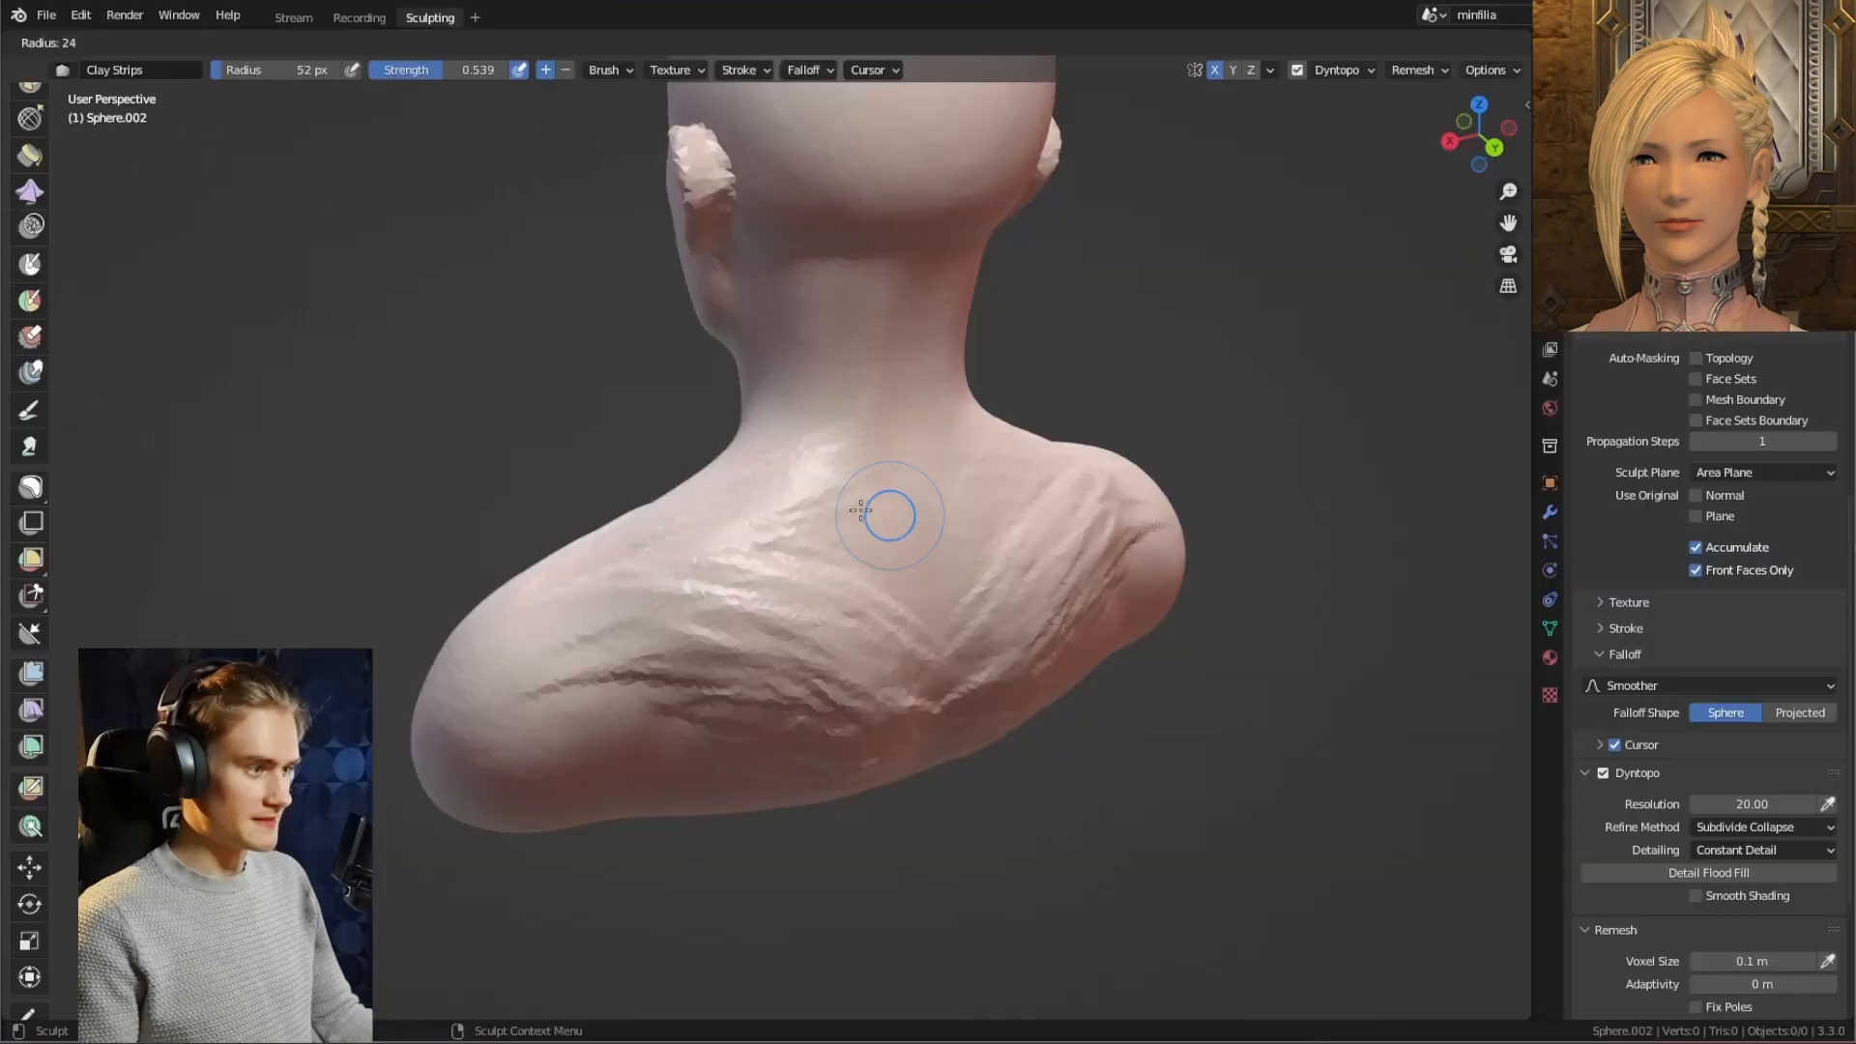
pyautogui.moveTo(883, 513); pyautogui.dragTo(799, 514, button='middle')
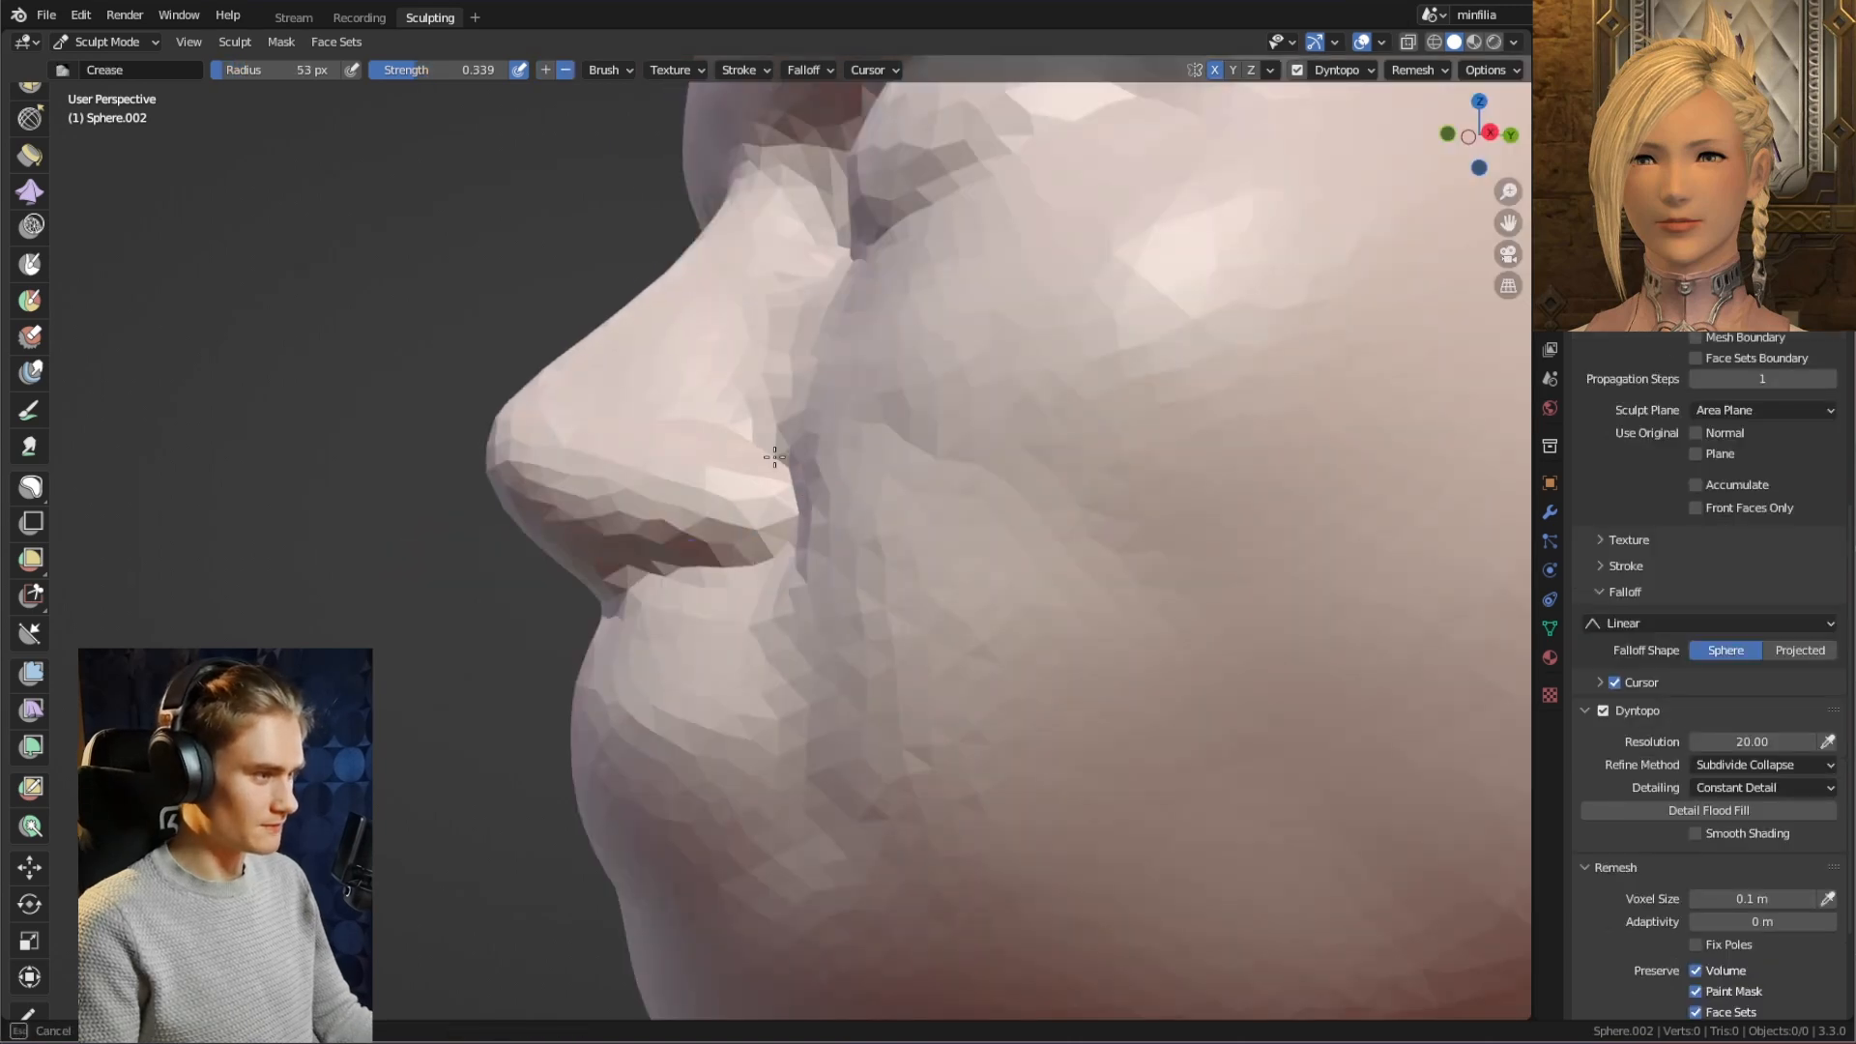
# Carve the nose wing and nostril with the Crease brush and adjust them with the Grab brush.
pyautogui.moveTo(791, 459)
pyautogui.mouseDown(button='middle')
pyautogui.moveTo(774, 394)
pyautogui.moveTo(814, 415)
pyautogui.moveTo(820, 457)
pyautogui.mouseUp(button='middle')
pyautogui.press('f')
pyautogui.click(804, 414)
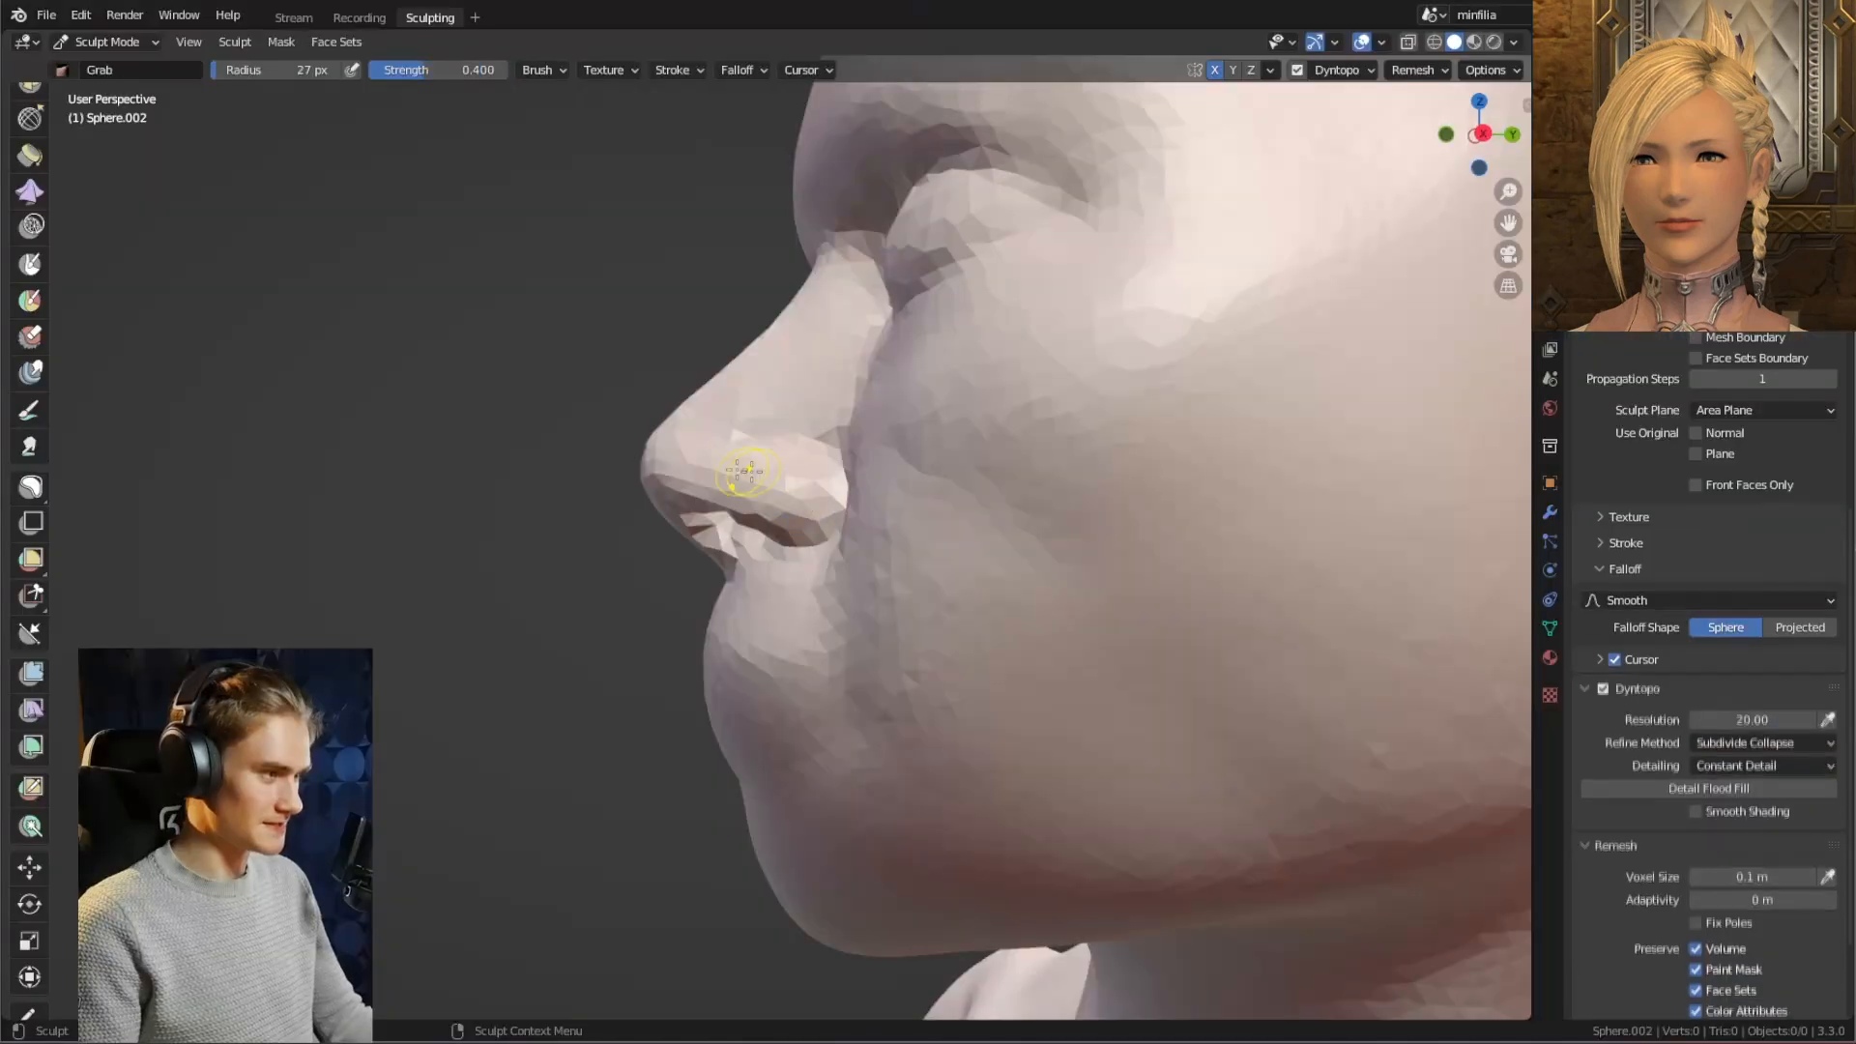
# Sculpt the upper and lower lips with the Crease brush at strength 0.673, defining the mouth line and corners.
pyautogui.moveTo(748, 466)
pyautogui.keyDown('shift'); pyautogui.mouseDown(button='middle')
pyautogui.moveTo(823, 487)
pyautogui.moveTo(773, 476)
pyautogui.moveTo(1120, 497)
pyautogui.mouseUp(button='middle'); pyautogui.keyUp('shift')
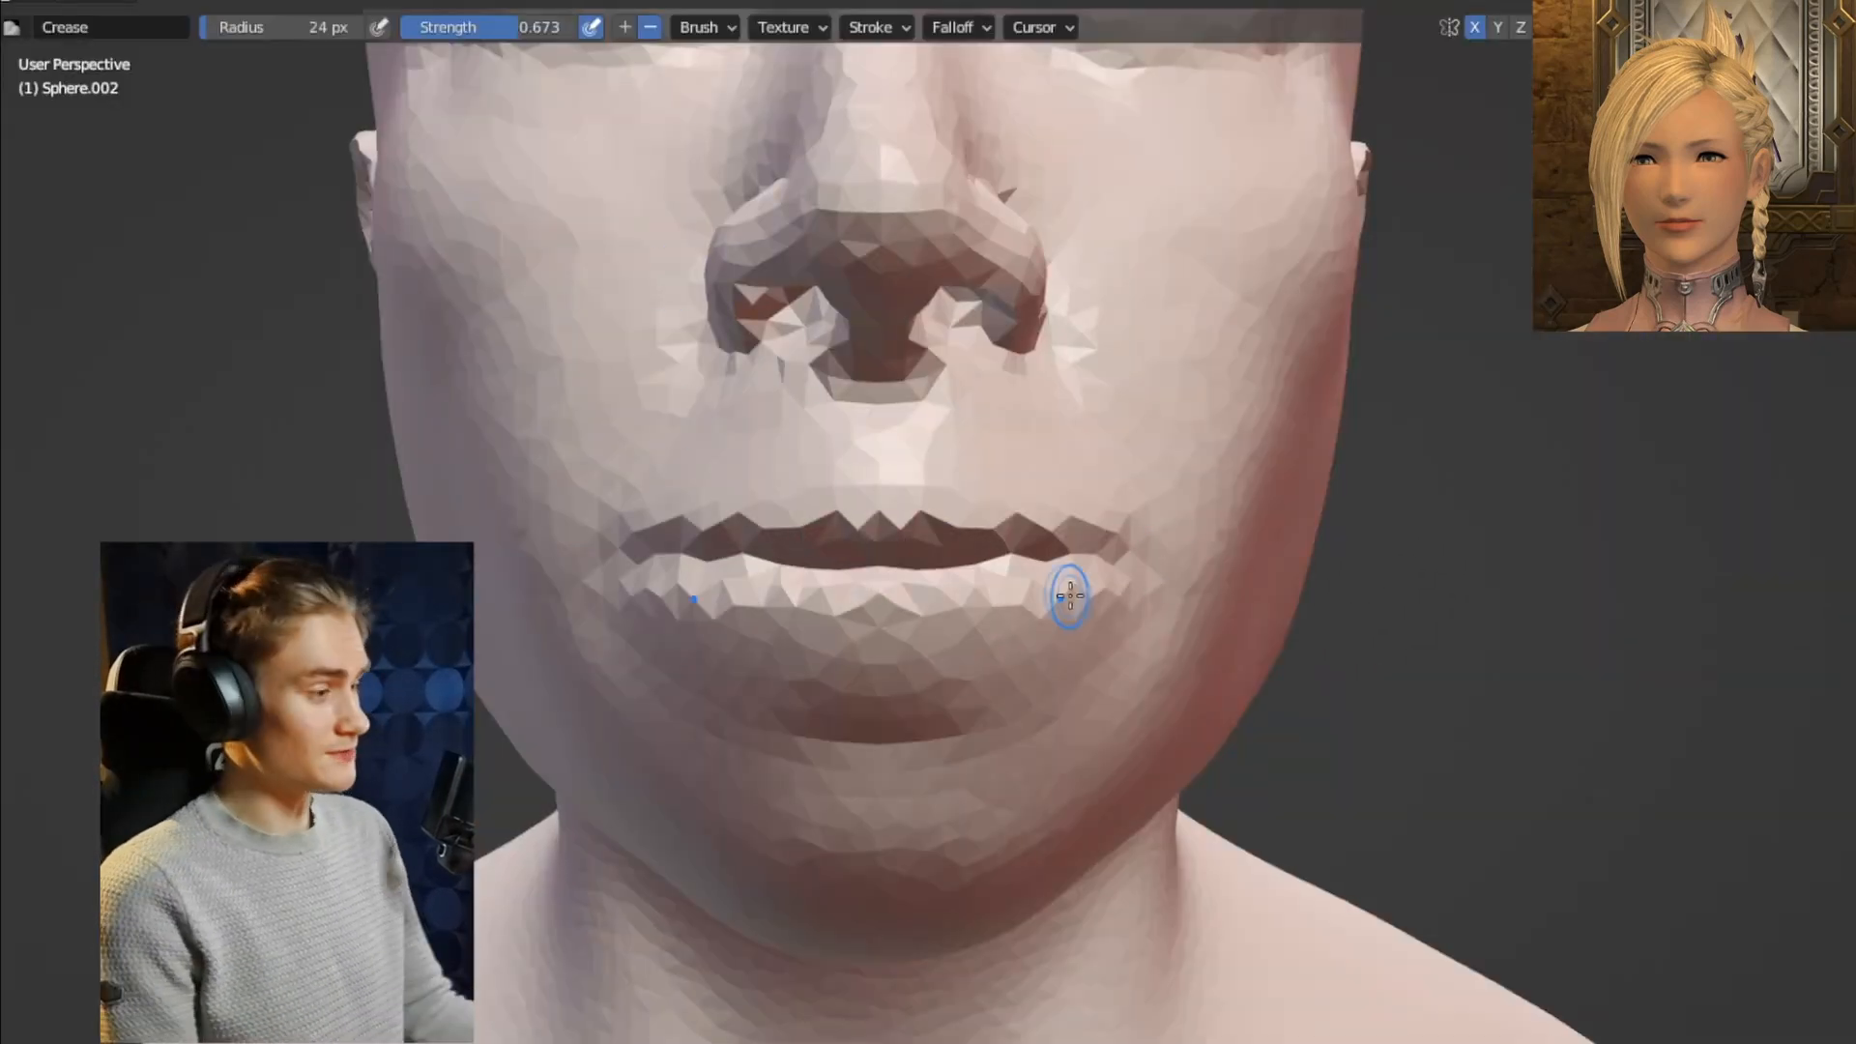
pyautogui.moveTo(1039, 563); pyautogui.dragTo(945, 564, button='middle')
pyautogui.moveTo(749, 530); pyautogui.dragTo(848, 527, button='middle')
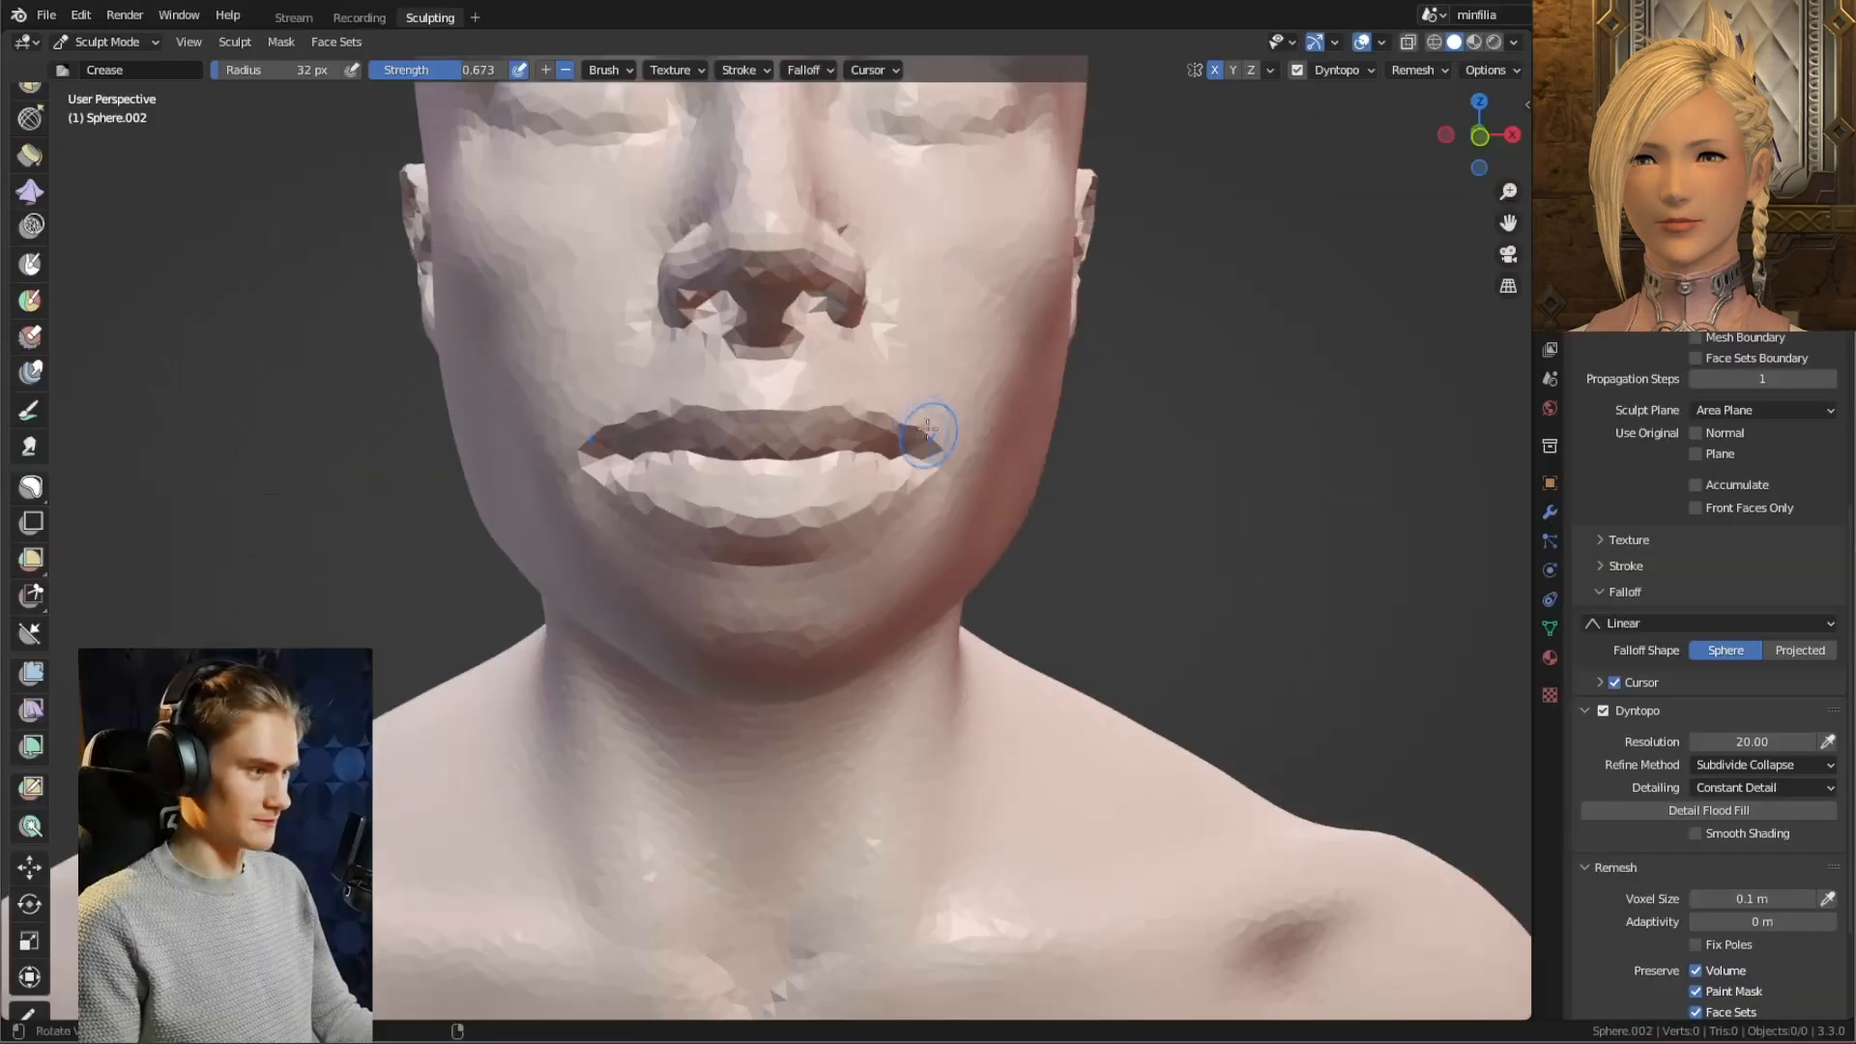
pyautogui.moveTo(937, 431); pyautogui.dragTo(859, 427, button='middle')
pyautogui.scroll(3, 986, 473)
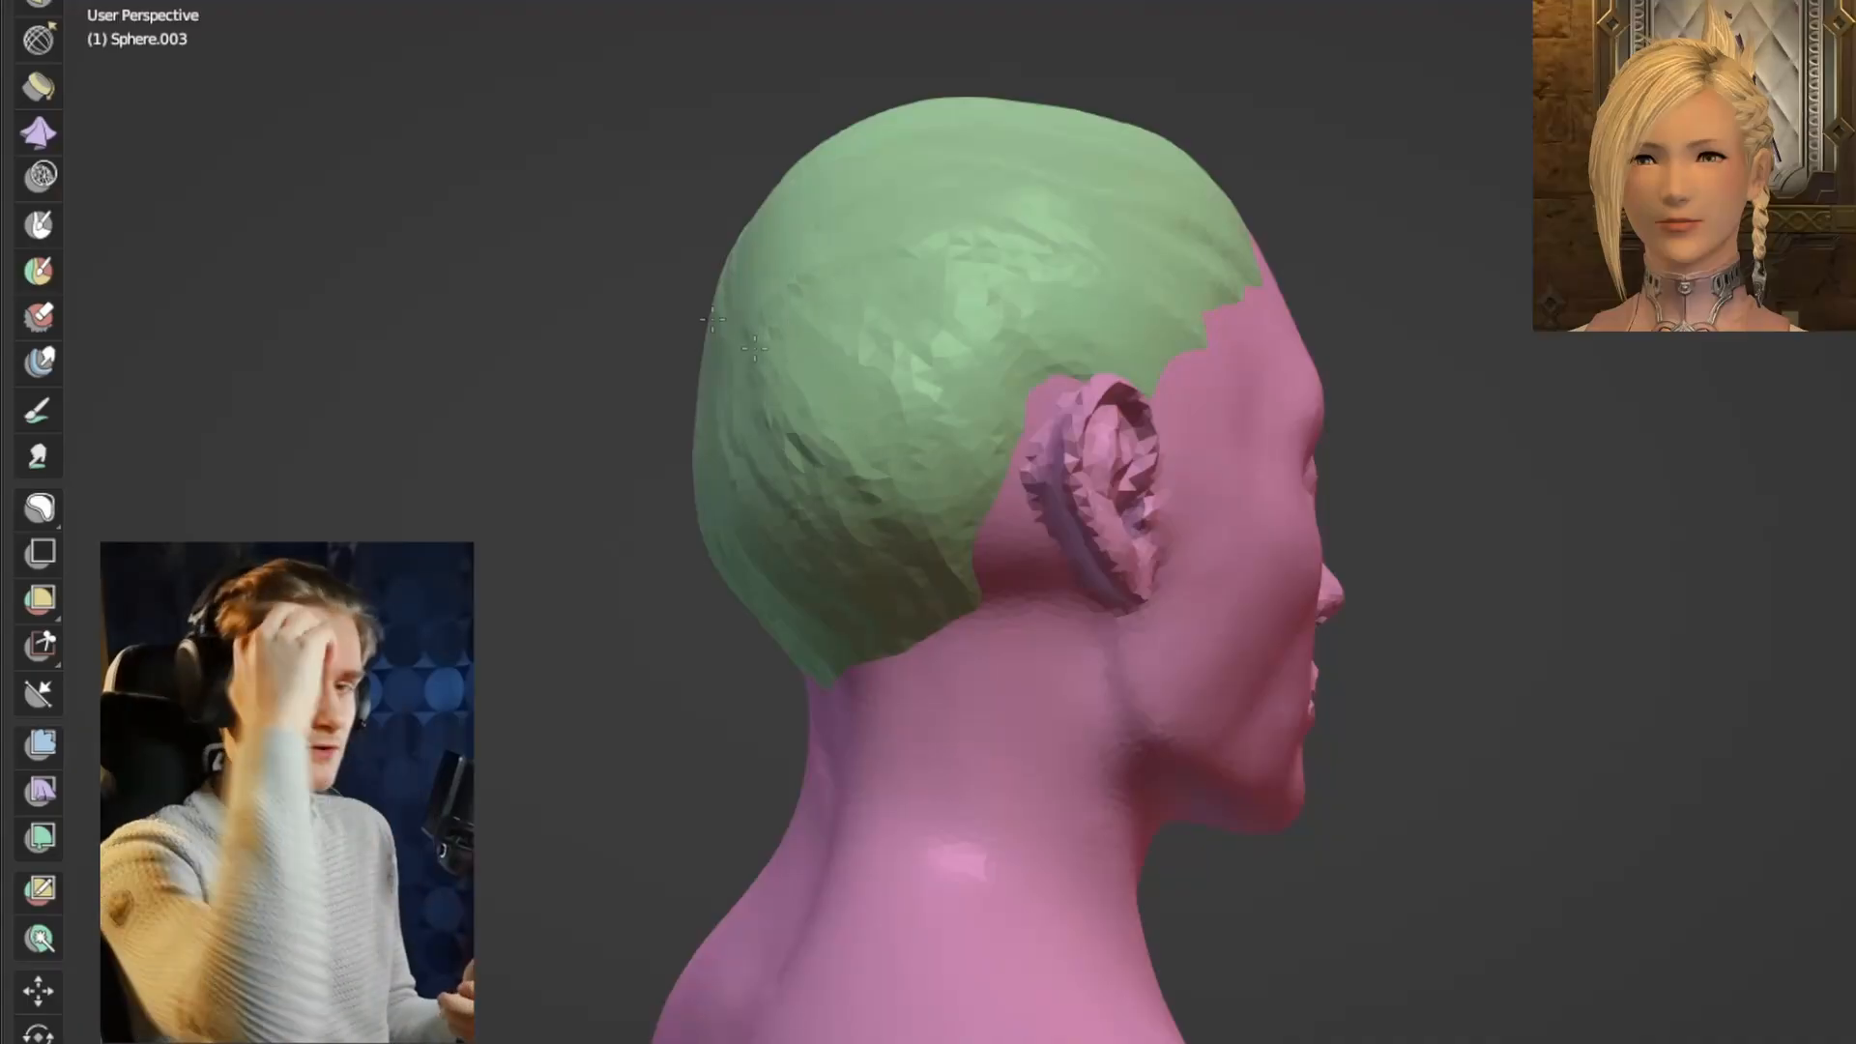
# Pull the hair mass into a long fringe hanging over one side of the face and an upright spike at the back.
pyautogui.moveTo(754, 358); pyautogui.dragTo(868, 349, button='middle')
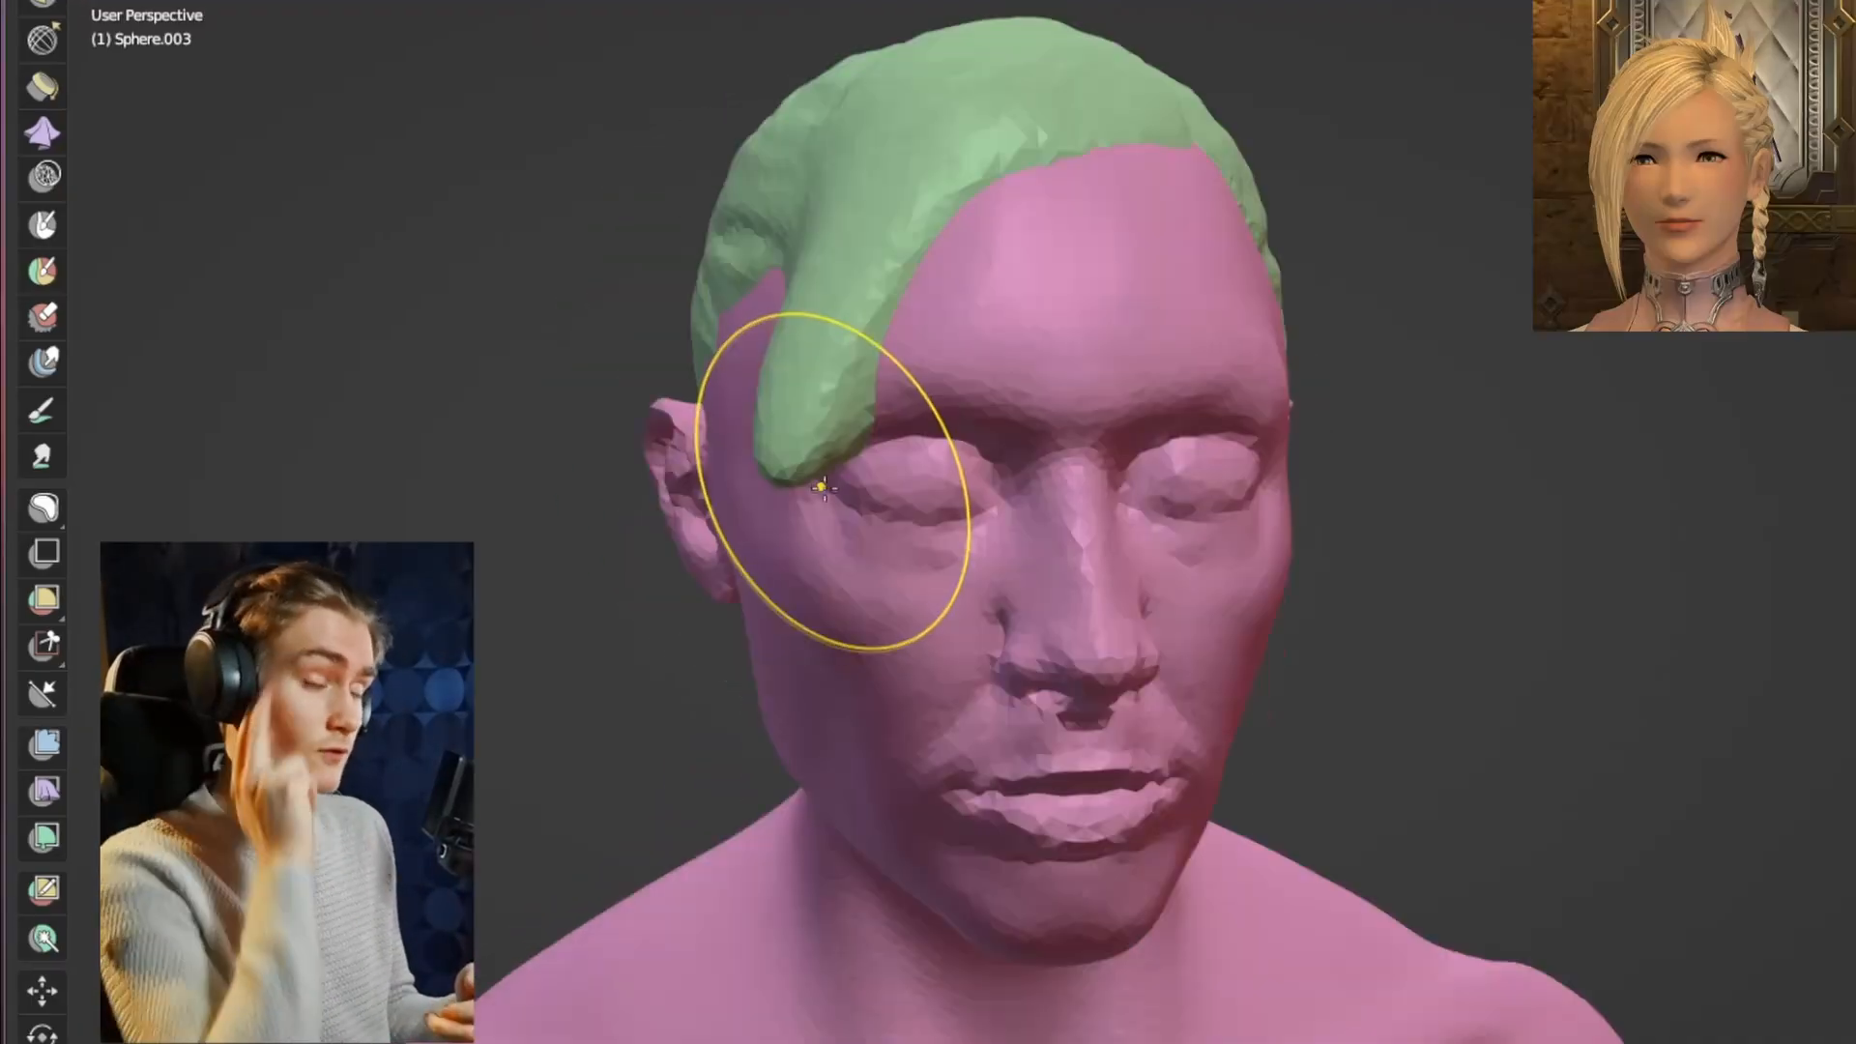
pyautogui.moveTo(795, 642); pyautogui.dragTo(793, 832)
pyautogui.moveTo(793, 832)
pyautogui.keyDown('shift'); pyautogui.mouseDown(button='middle')
pyautogui.moveTo(796, 592)
pyautogui.moveTo(734, 534)
pyautogui.moveTo(968, 661)
pyautogui.moveTo(1094, 389)
pyautogui.mouseUp(button='middle'); pyautogui.keyUp('shift')
pyautogui.moveTo(1160, 372); pyautogui.dragTo(1219, 174)
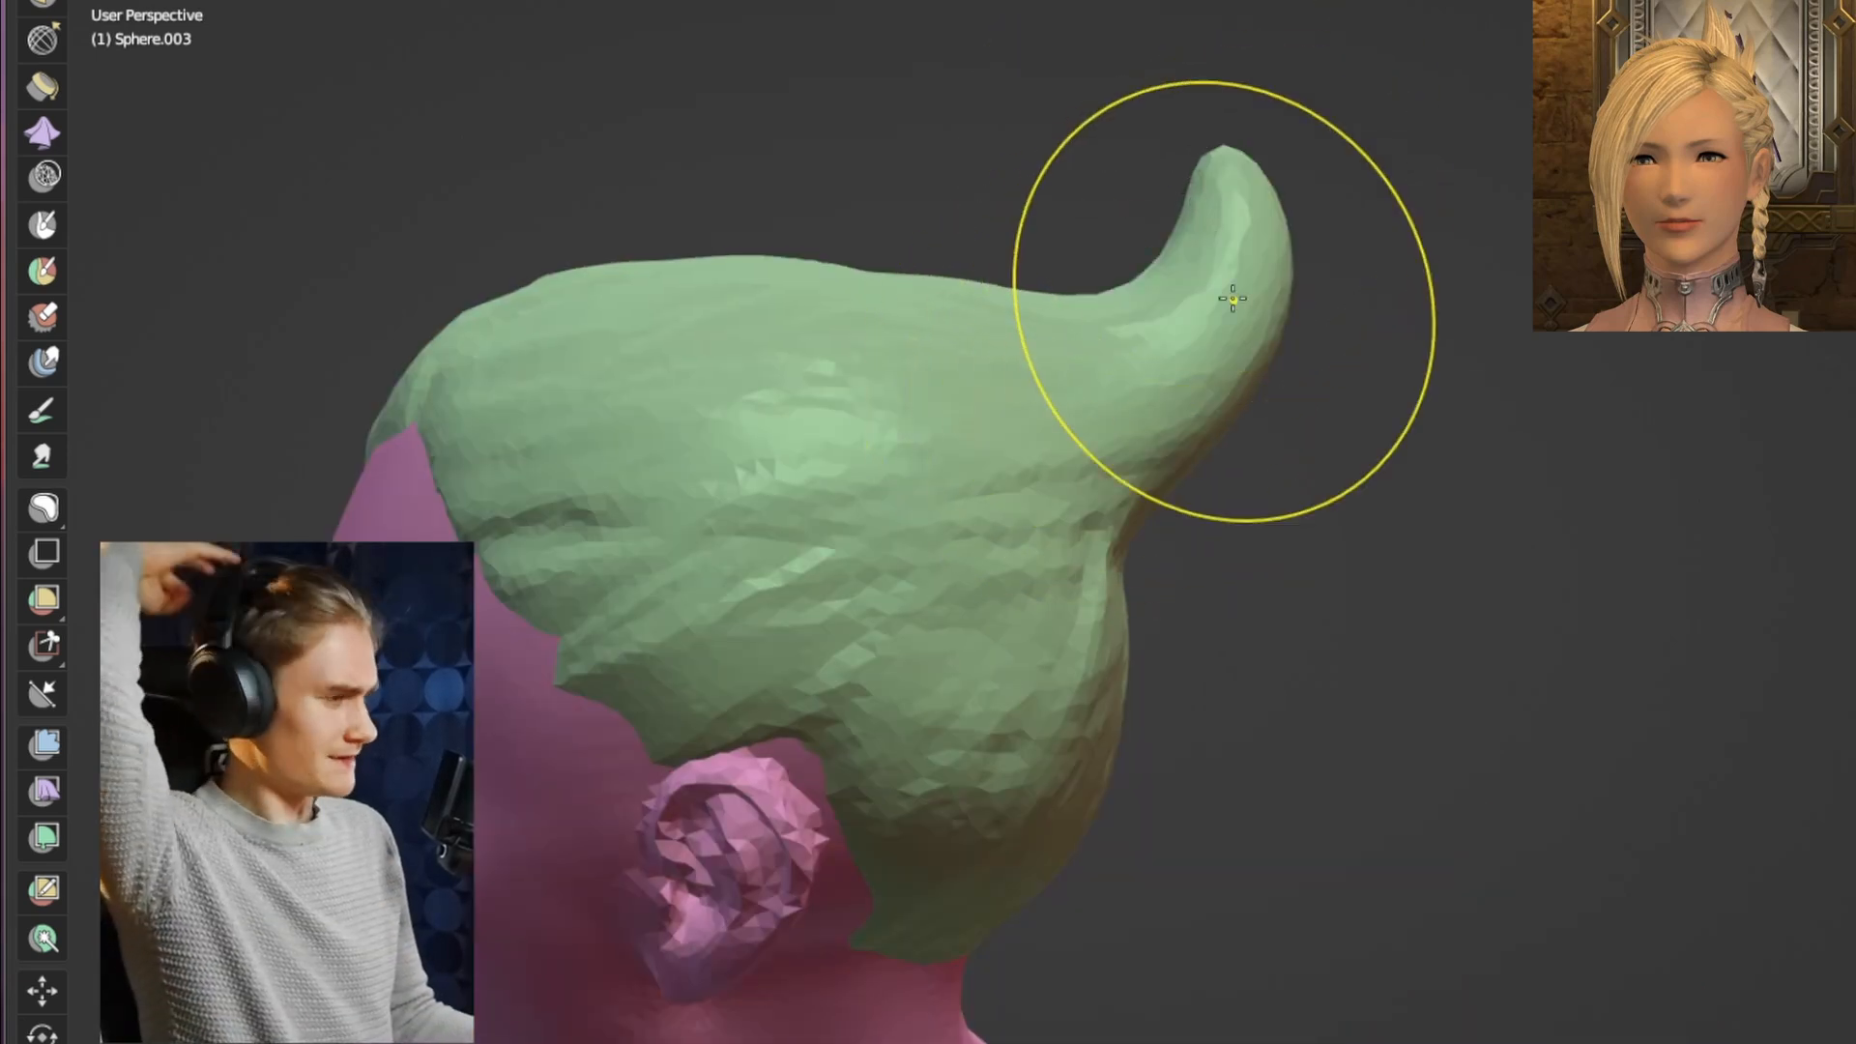
pyautogui.moveTo(1234, 298); pyautogui.dragTo(1134, 435)
pyautogui.keyDown('ctrl'); pyautogui.moveTo(1135, 435); pyautogui.dragTo(1123, 547, button='middle'); pyautogui.keyUp('ctrl')
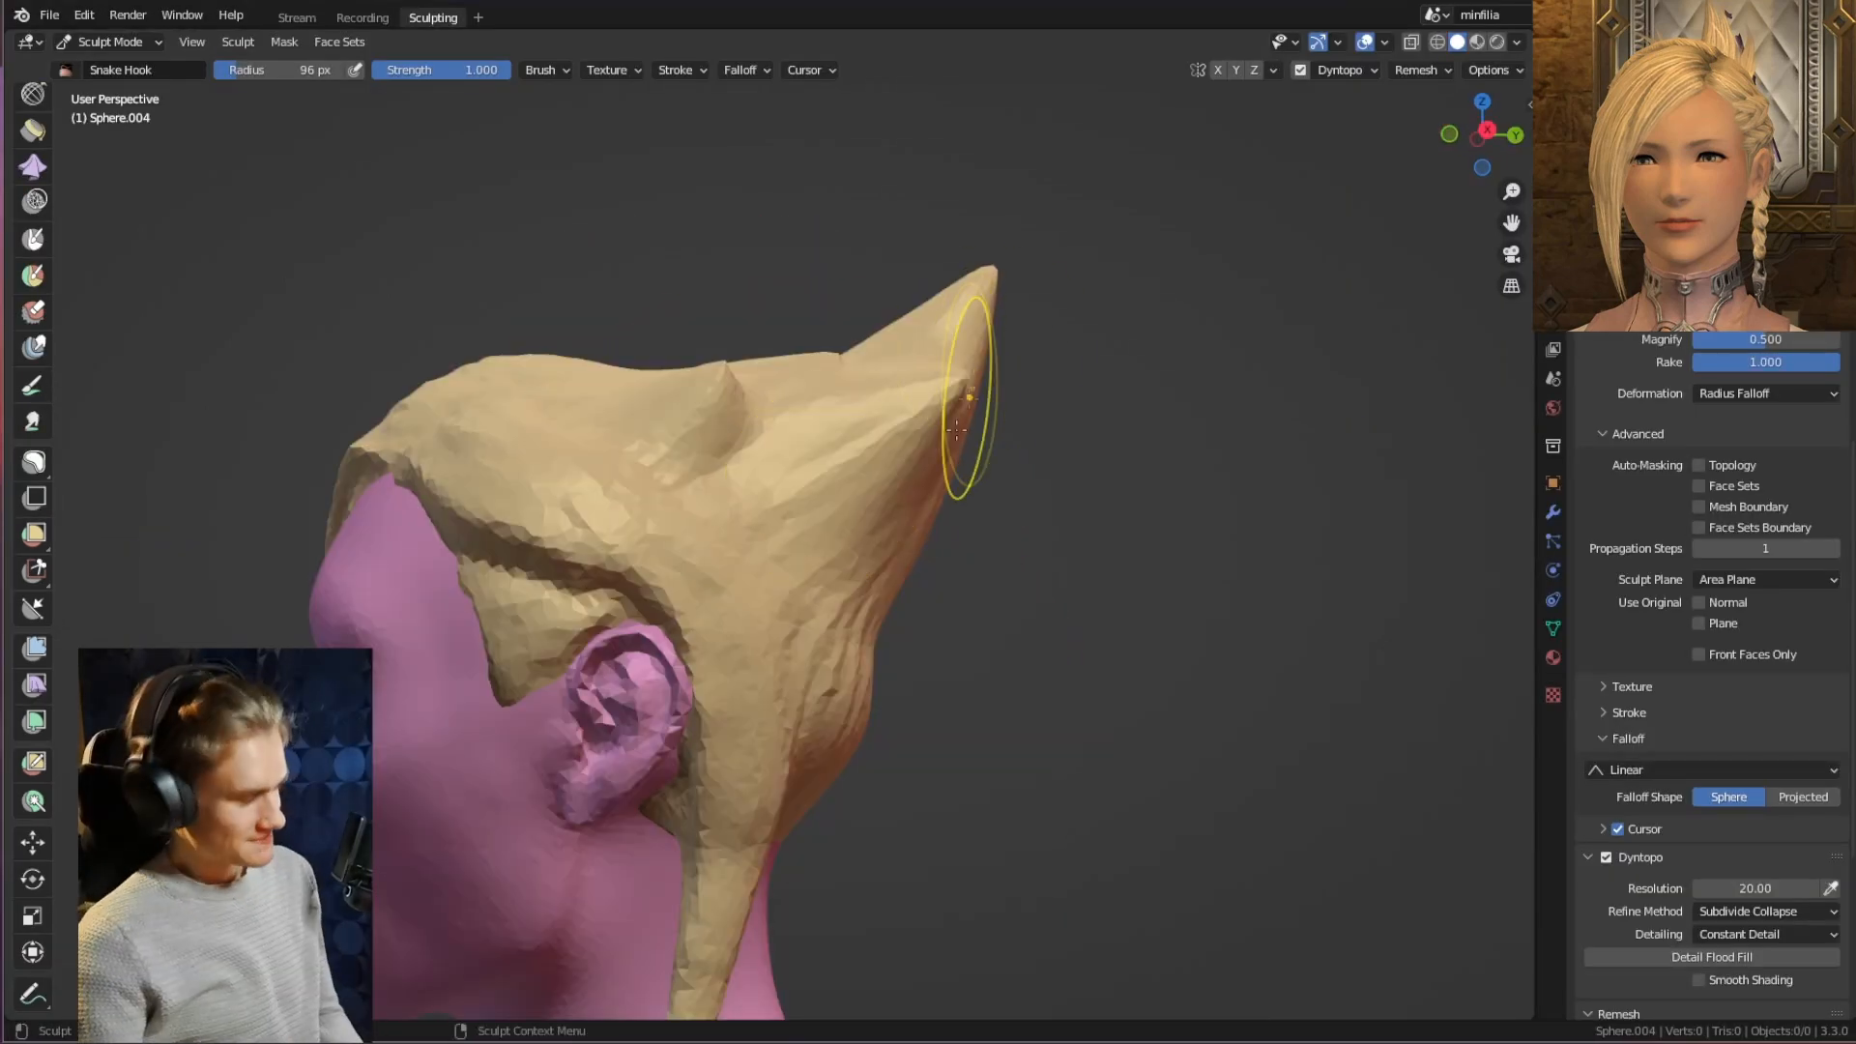
# Shape pointed hair spikes along the crown with the Snake Hook brush at strength 1.000.
pyautogui.moveTo(957, 428); pyautogui.dragTo(917, 535, button='middle')
pyautogui.moveTo(990, 464); pyautogui.dragTo(872, 461, button='middle')
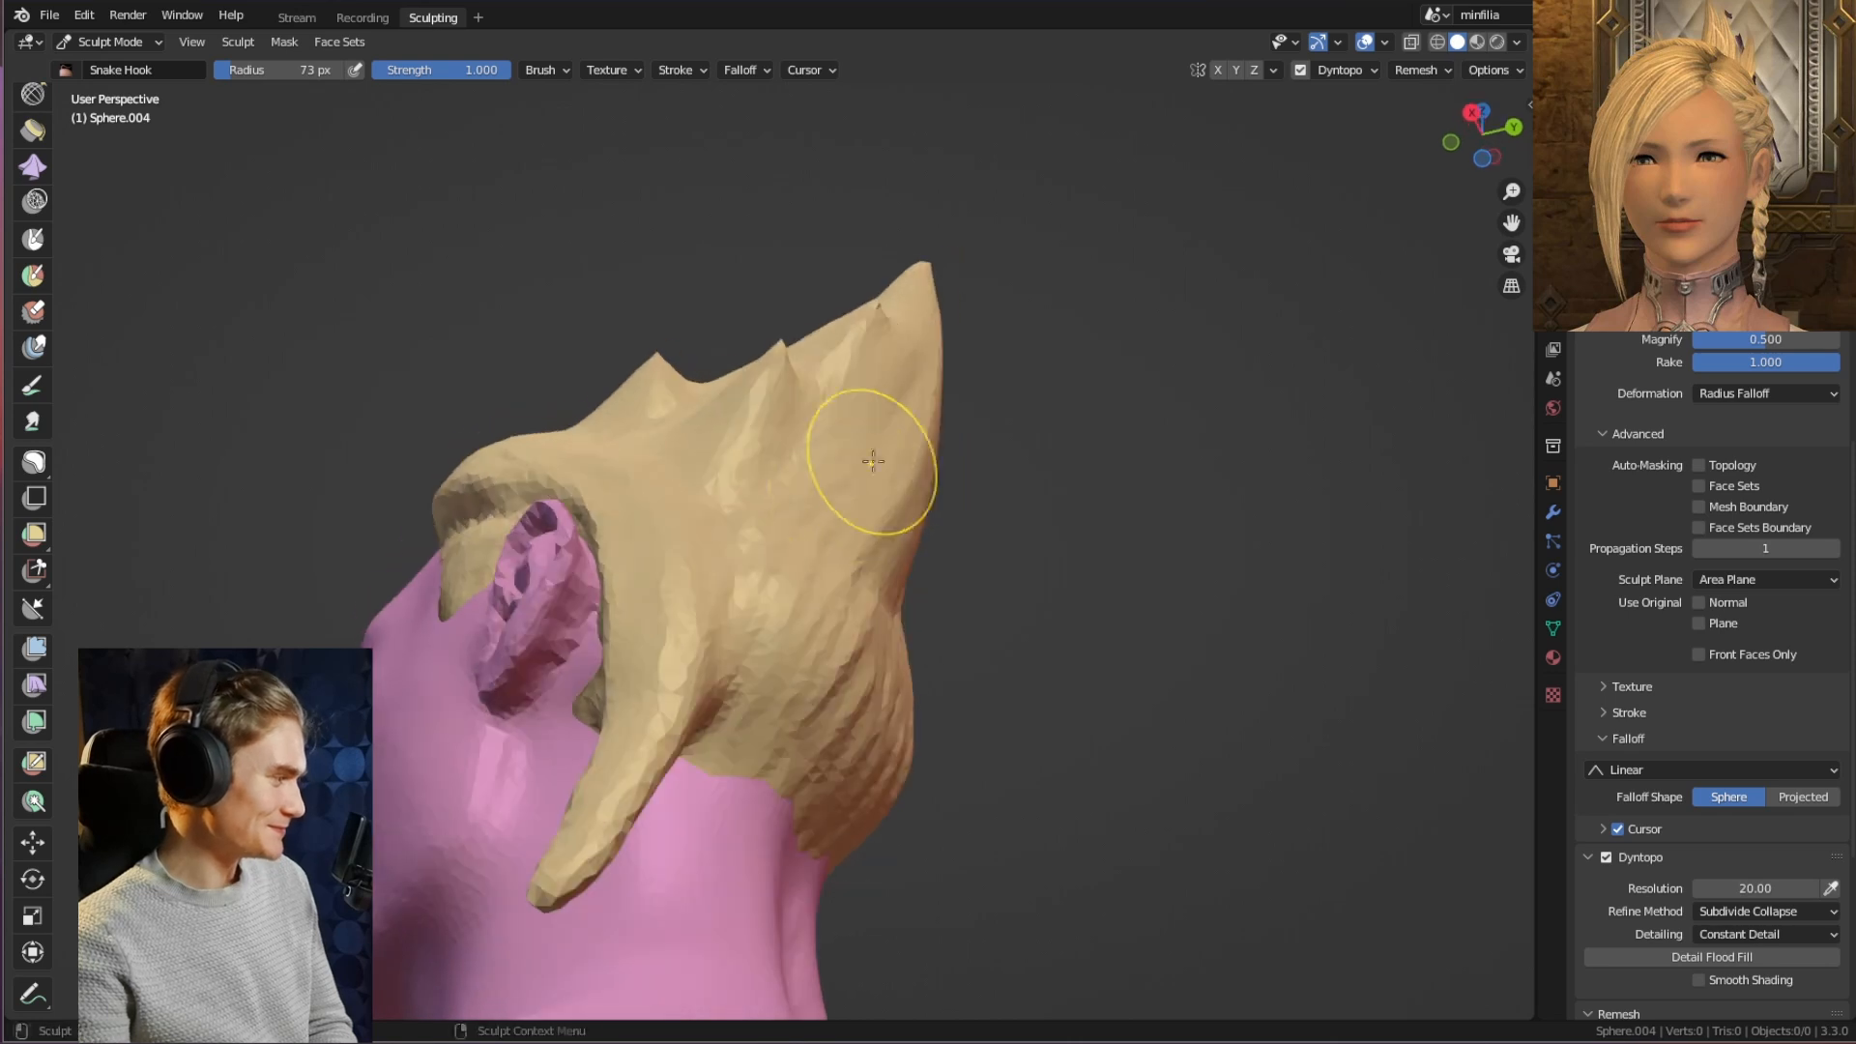
pyautogui.moveTo(922, 373); pyautogui.dragTo(915, 547, button='middle')
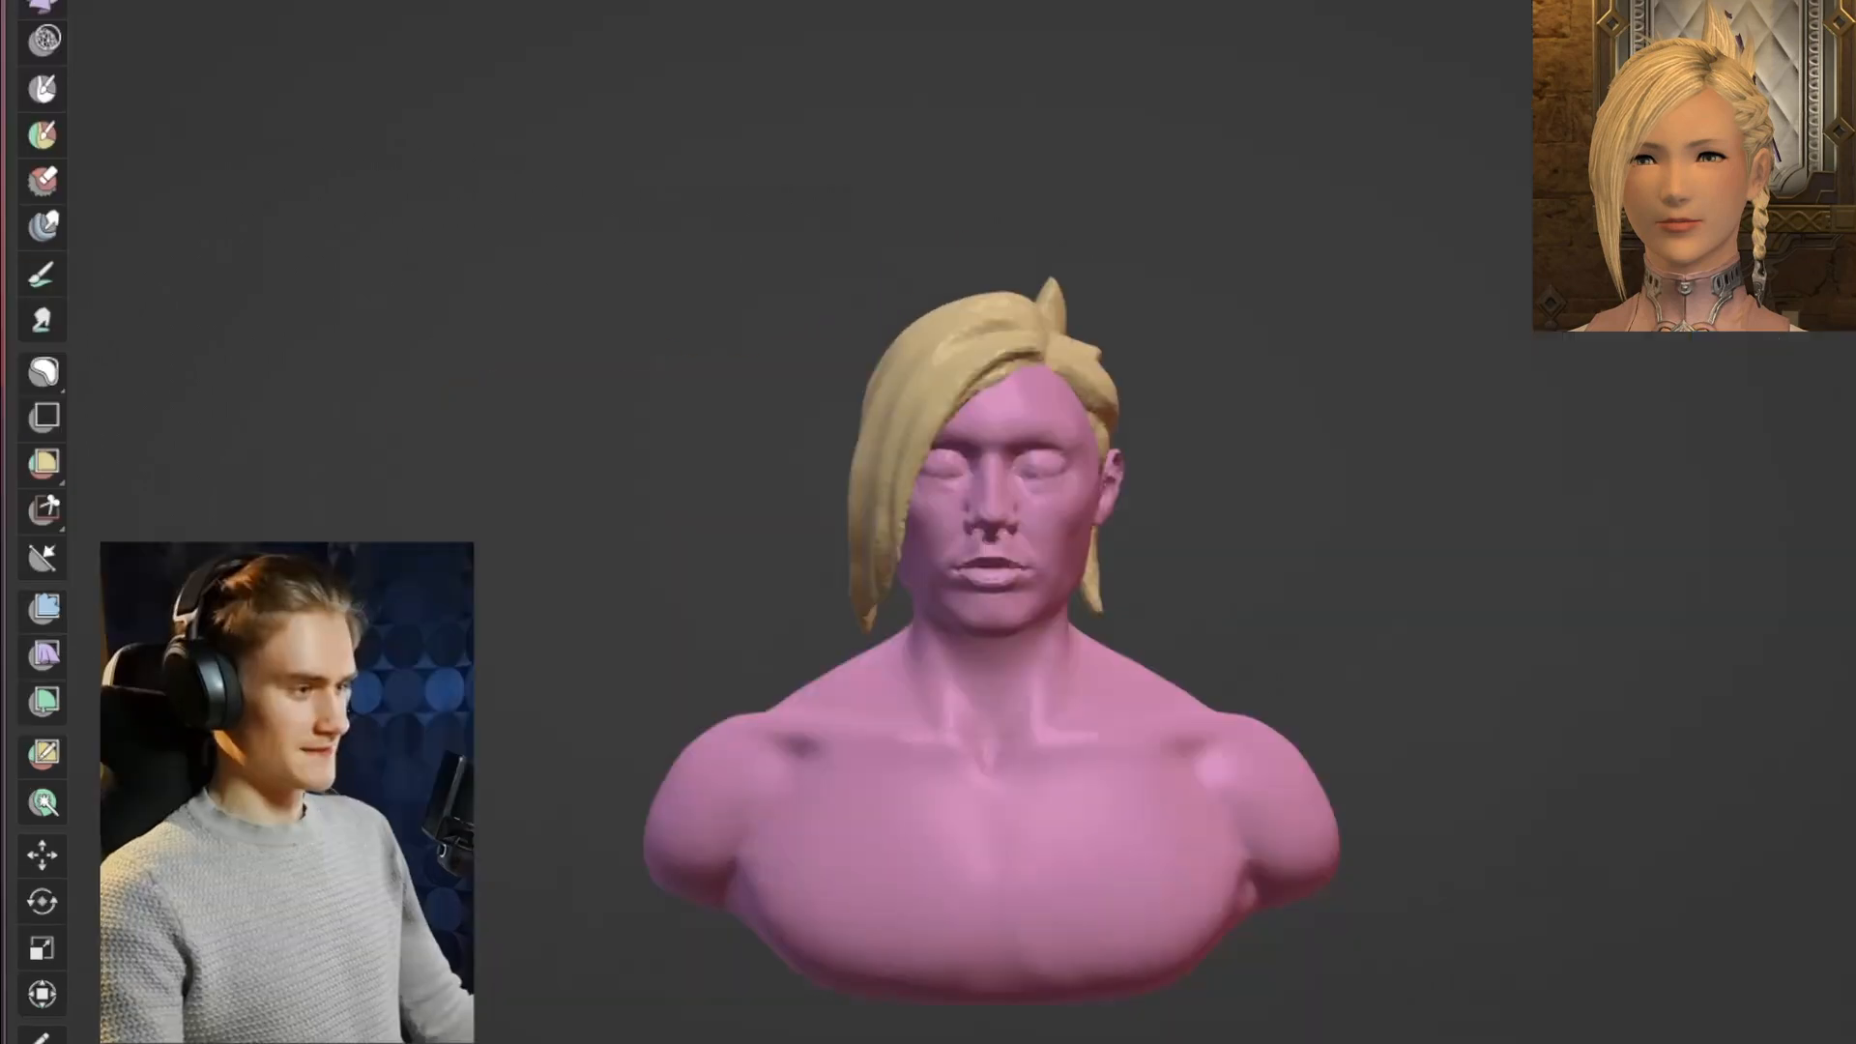
# Refine the nose, eyelids and lips of the remeshed face with the Crease brush at strengths 0.212 and 0.467.
pyautogui.moveTo(1235, 528); pyautogui.dragTo(1164, 534, button='middle')
pyautogui.scroll(2, 1164, 534)
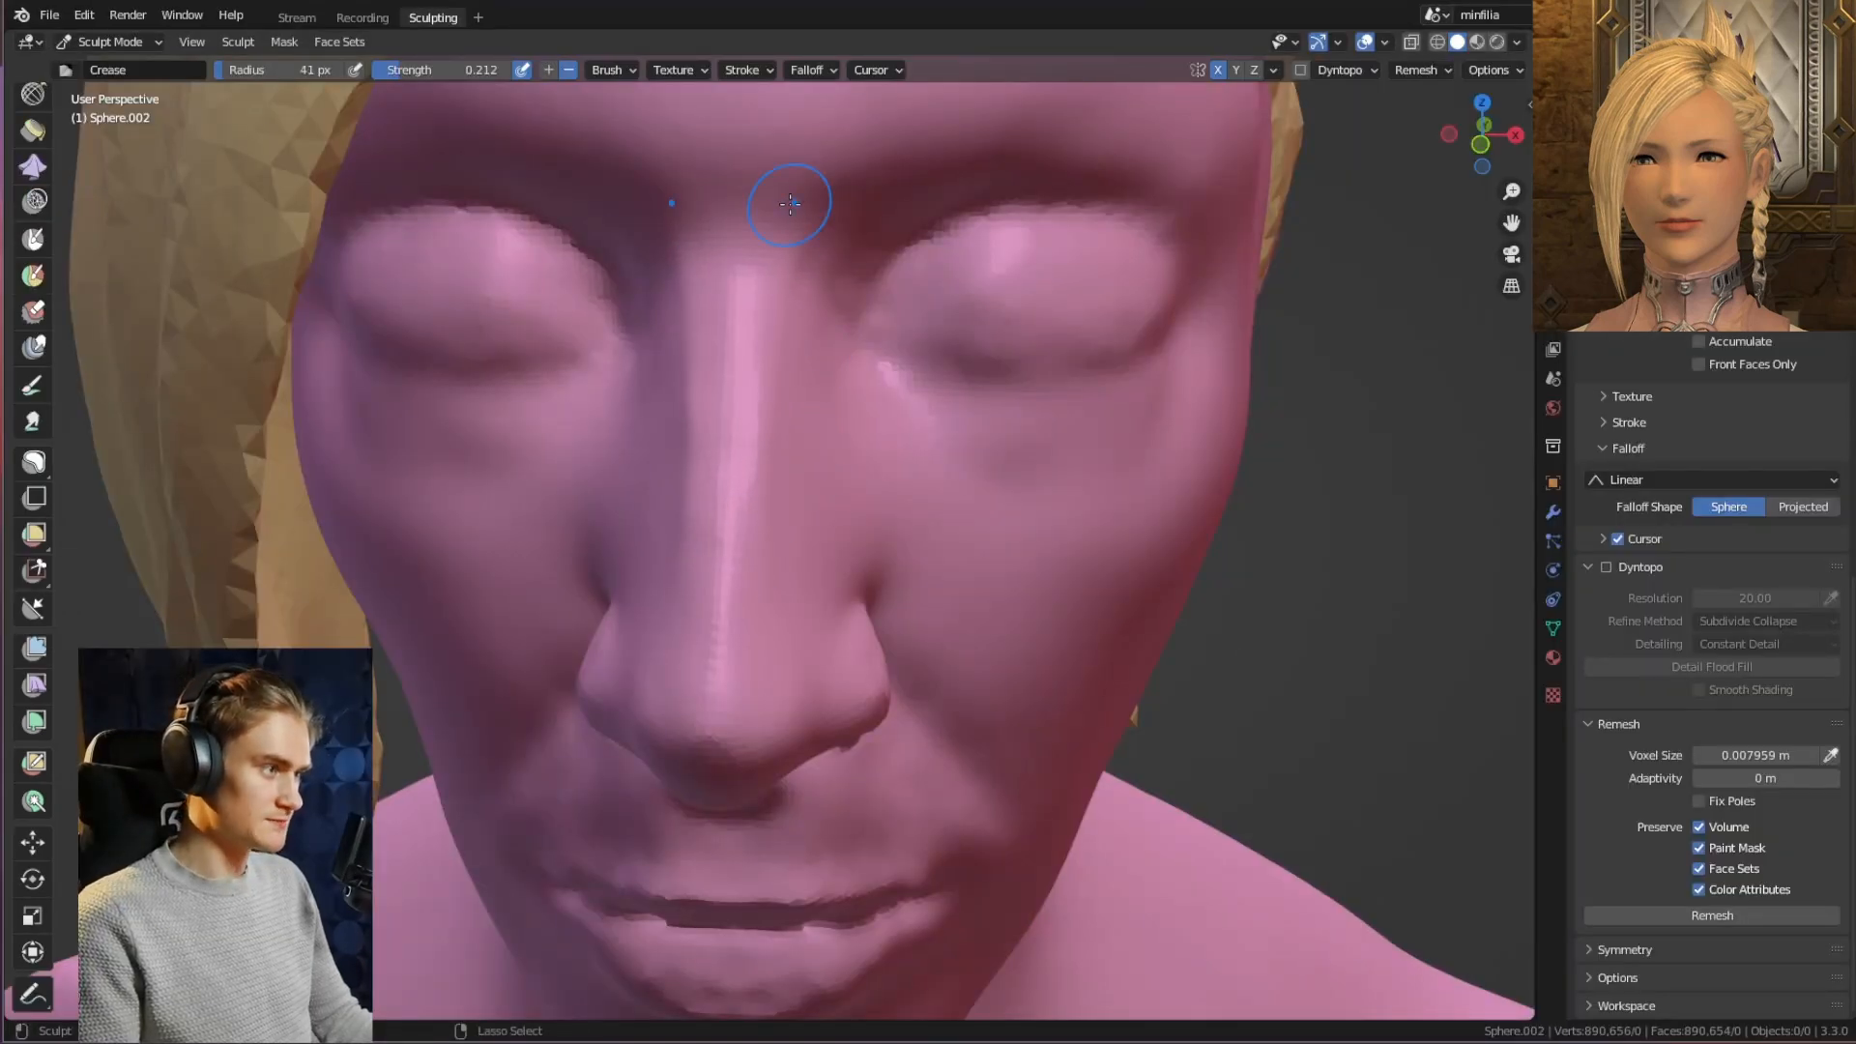
pyautogui.moveTo(743, 651); pyautogui.dragTo(768, 392, button='middle')
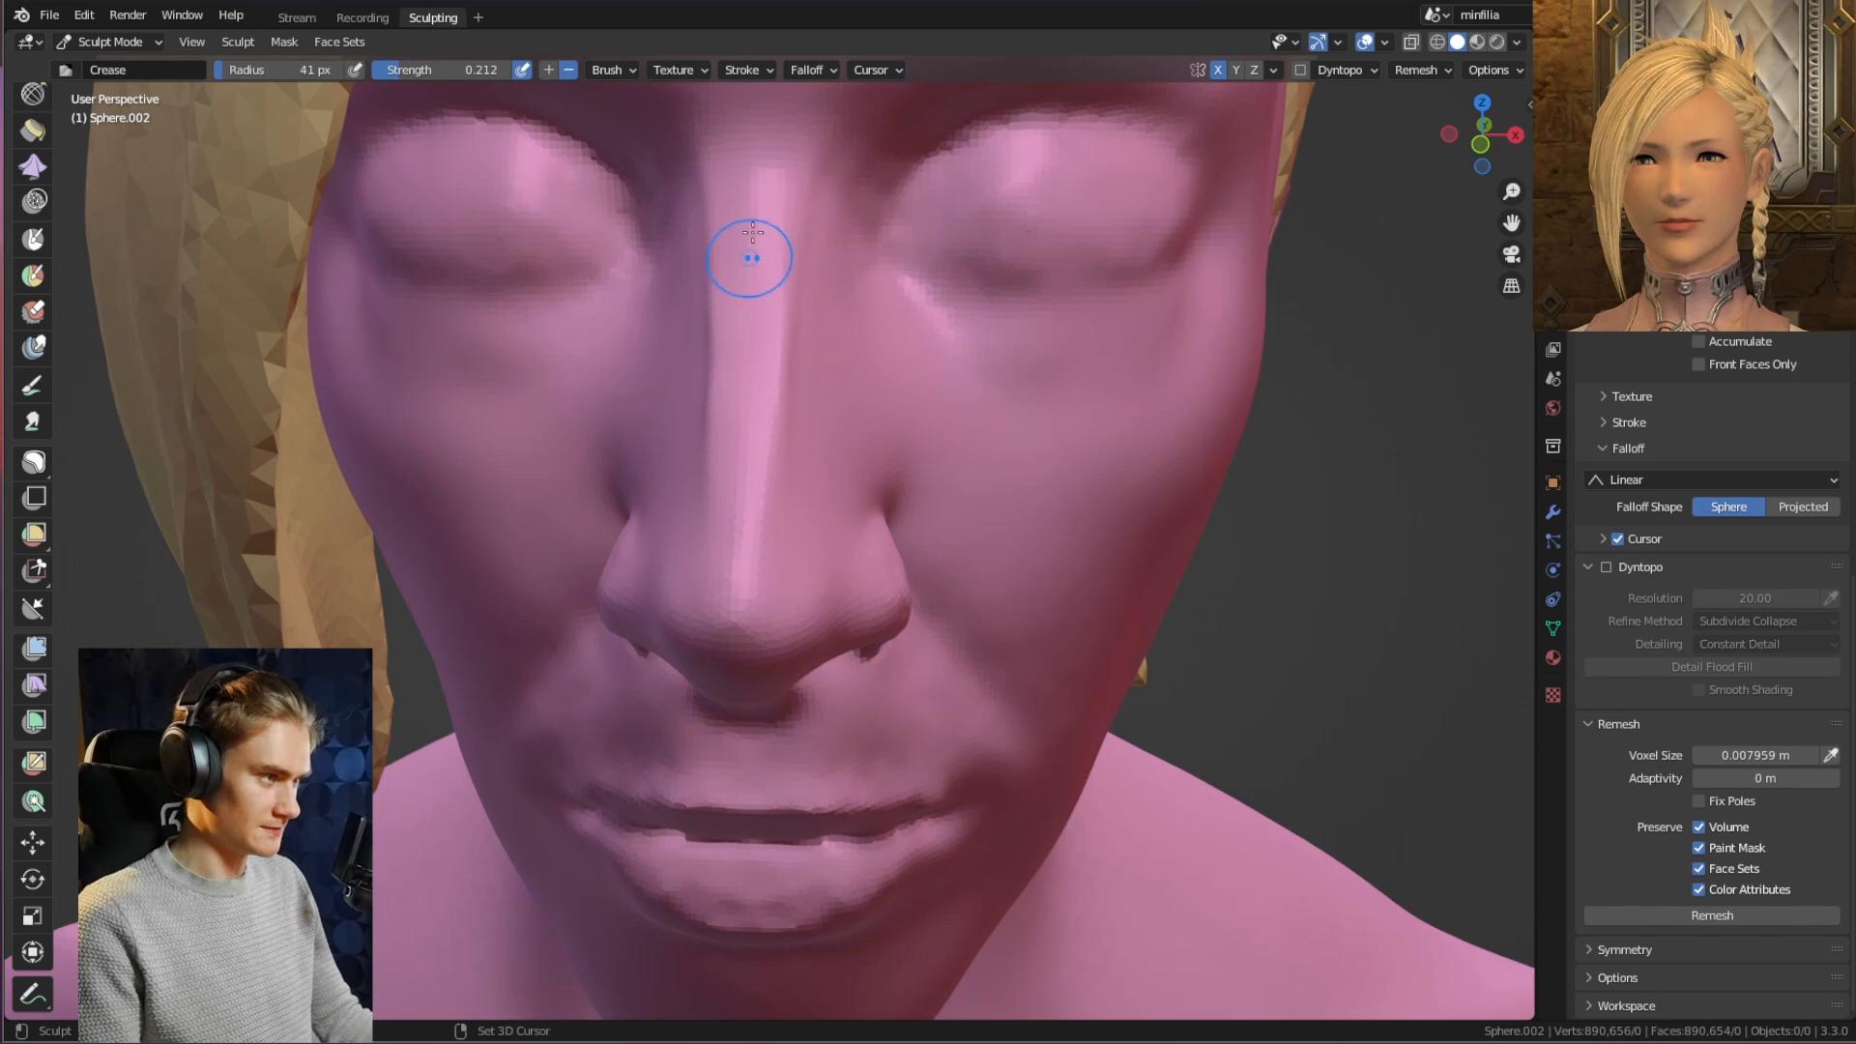
pyautogui.scroll(3, 764, 599)
pyautogui.moveTo(766, 622); pyautogui.dragTo(842, 553, button='middle')
pyautogui.moveTo(735, 573); pyautogui.dragTo(911, 582, button='middle')
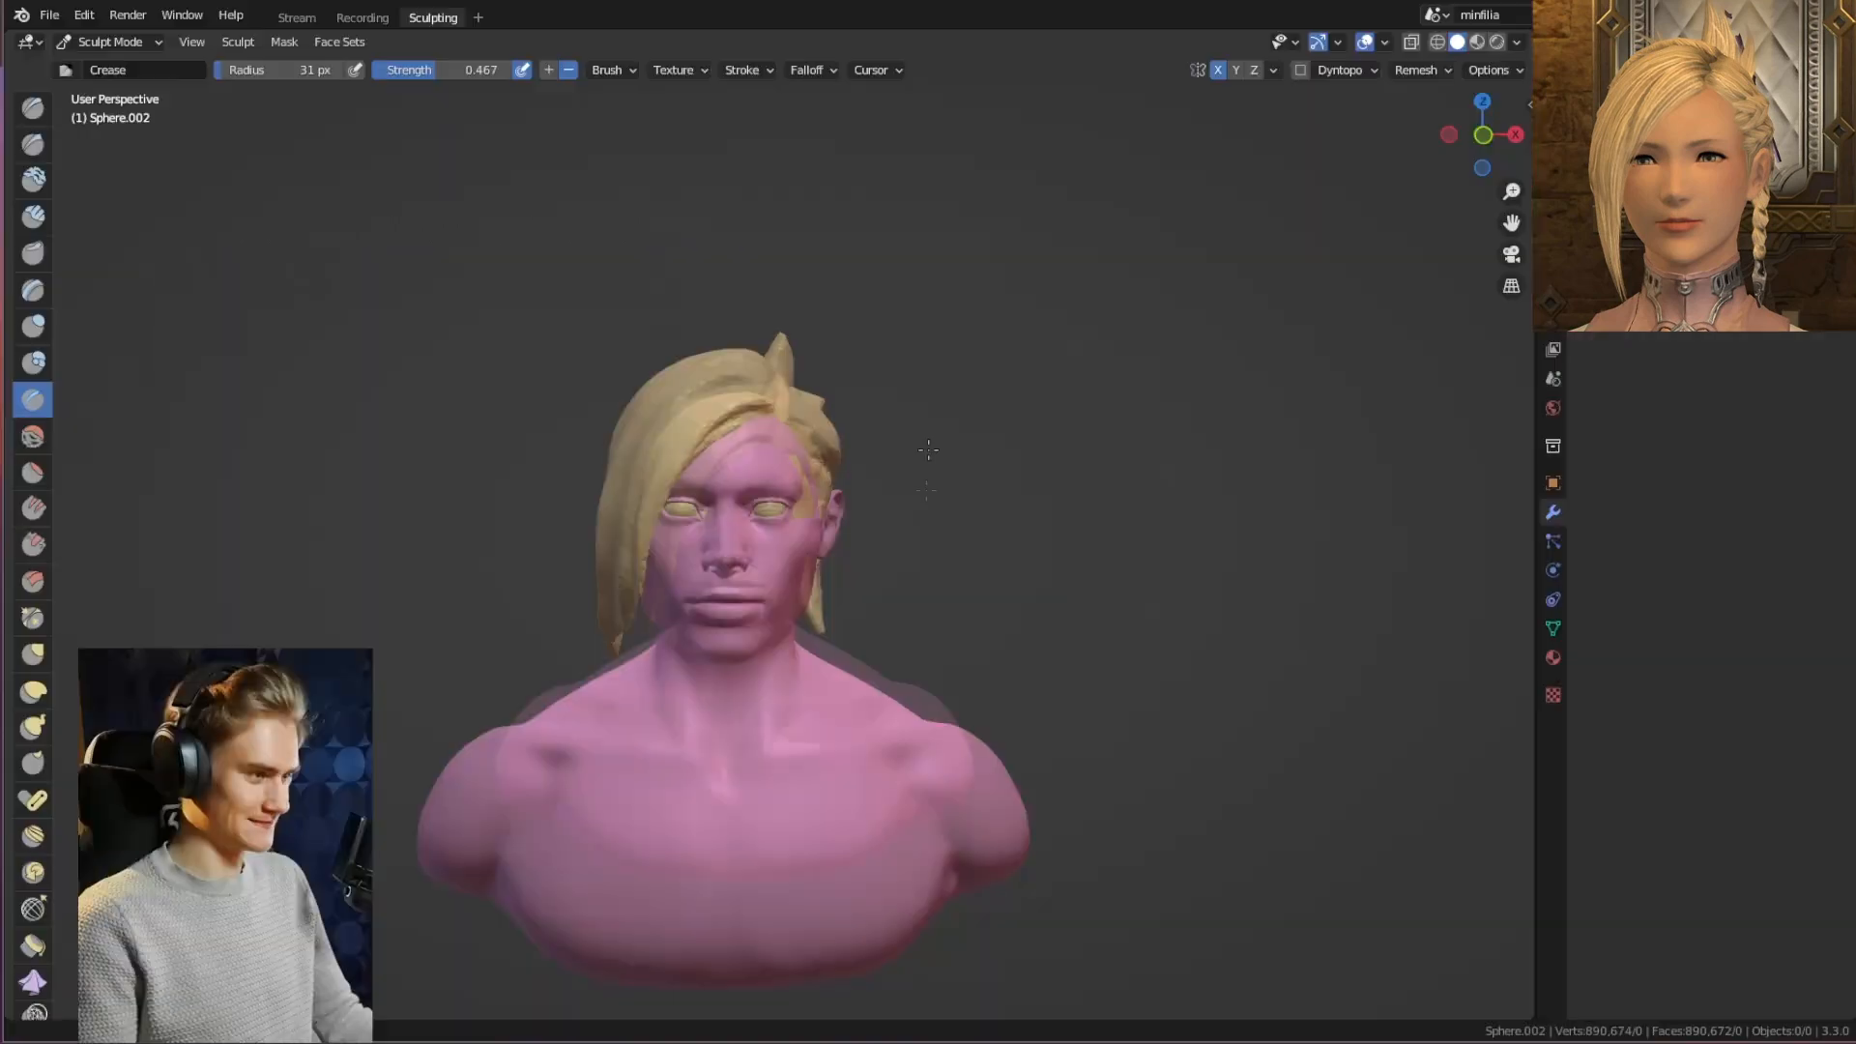
pyautogui.keyDown('ctrl'); pyautogui.moveTo(884, 657); pyautogui.dragTo(856, 589, button='middle'); pyautogui.keyUp('ctrl')
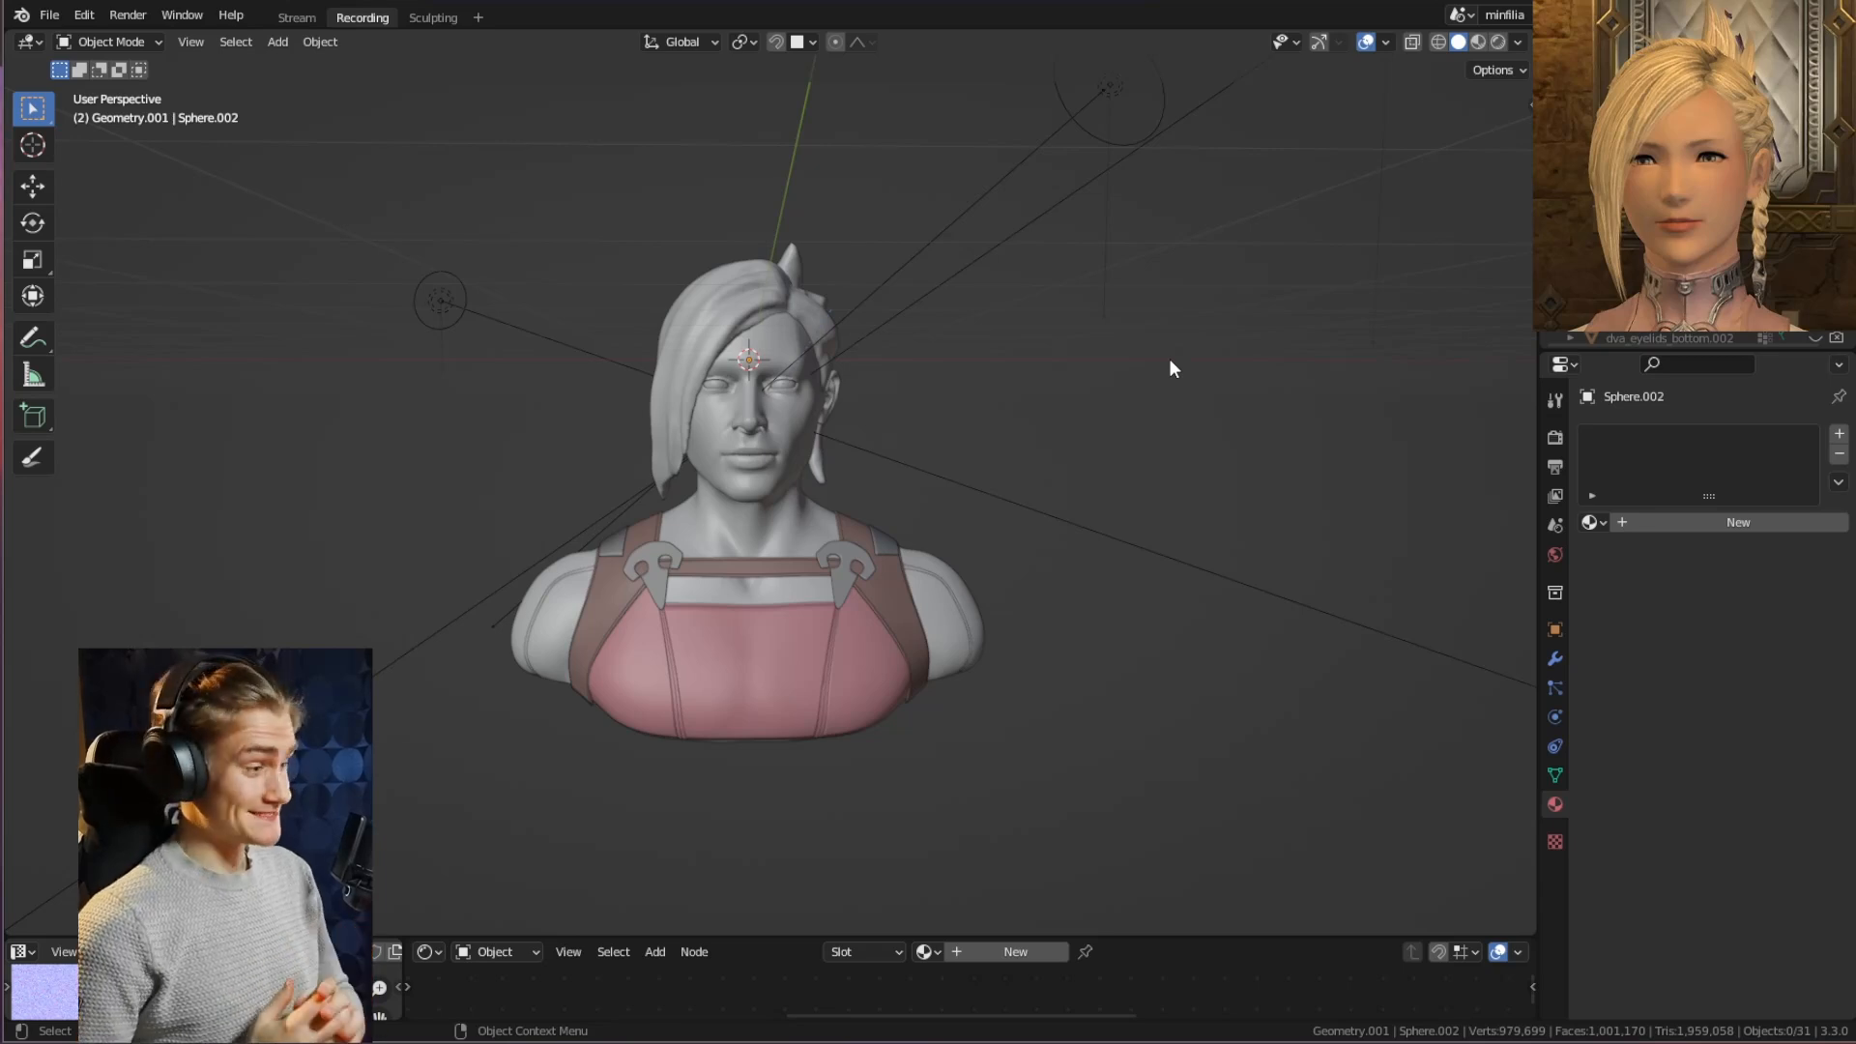
# Examine the dressed bust's face, hair, straps and shoulders from several angles.
pyautogui.moveTo(982, 704)
pyautogui.mouseDown(button='middle')
pyautogui.moveTo(654, 692)
pyautogui.moveTo(771, 663)
pyautogui.moveTo(1000, 672)
pyautogui.mouseUp(button='middle')
pyautogui.scroll(3, 905, 653)
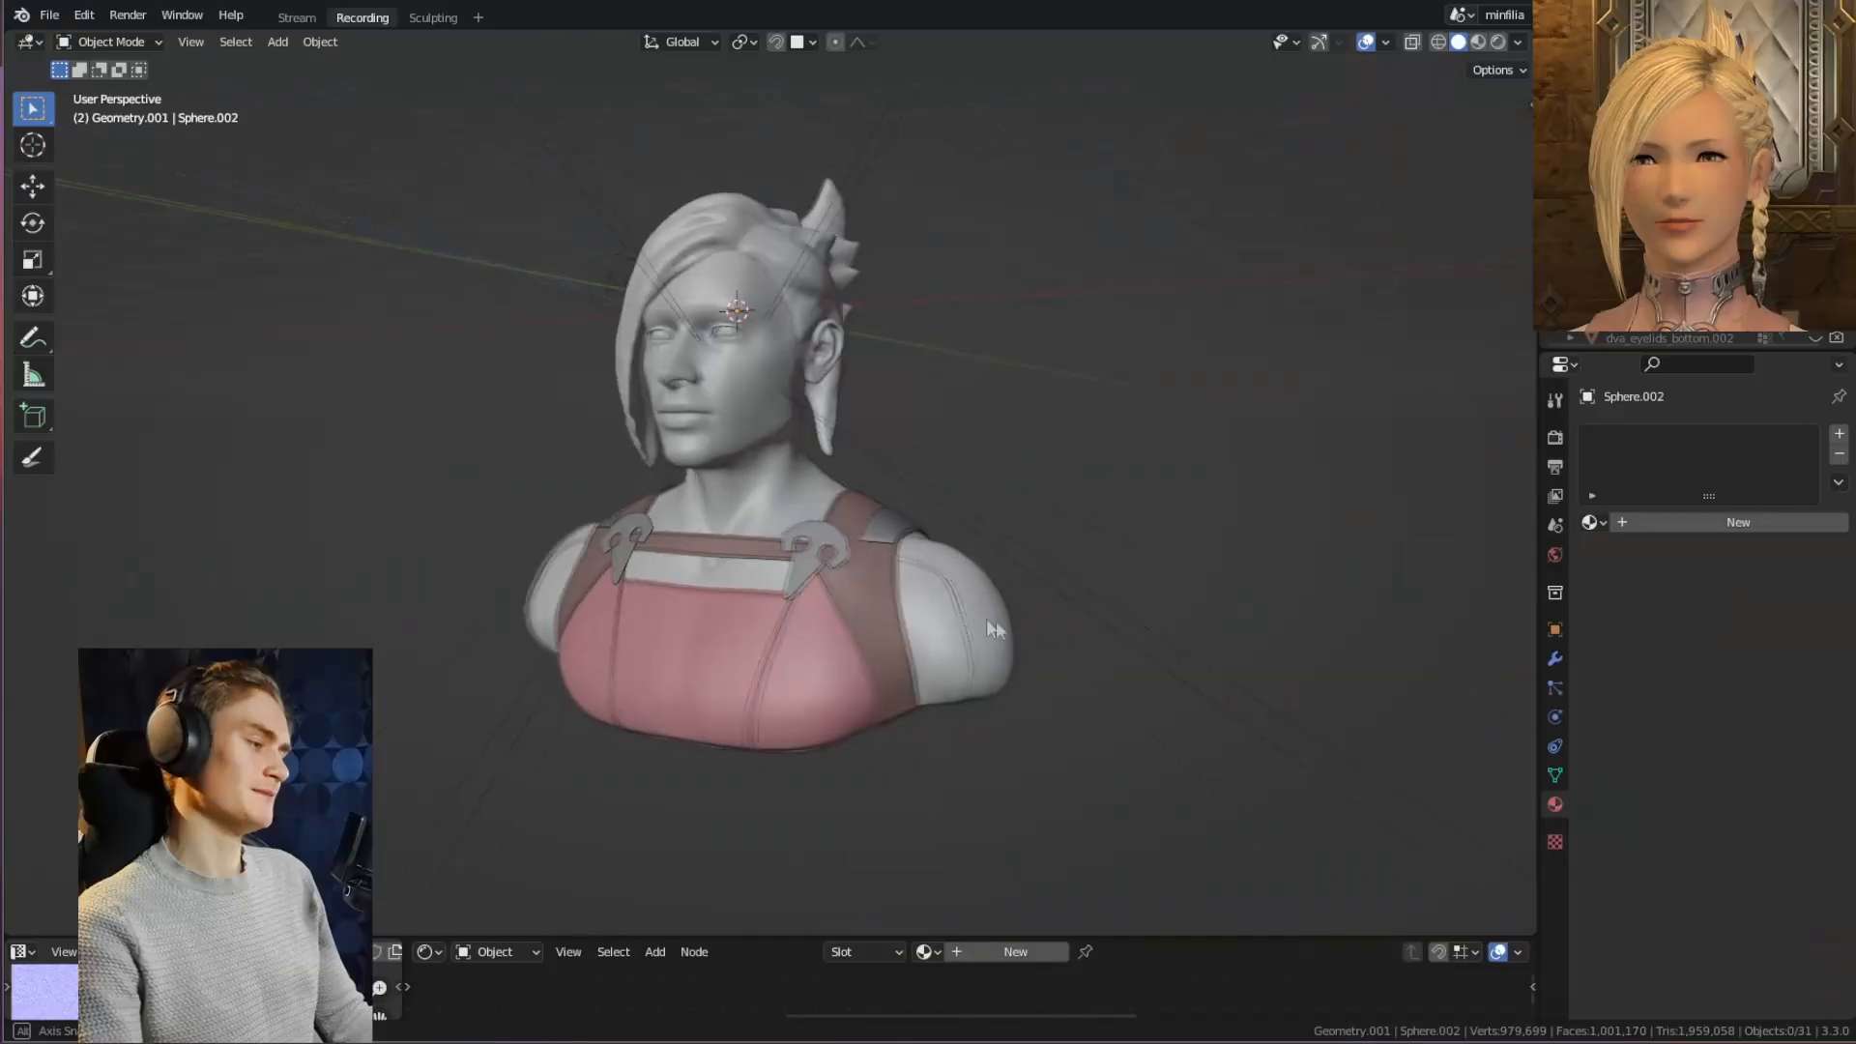
pyautogui.scroll(4, 995, 621)
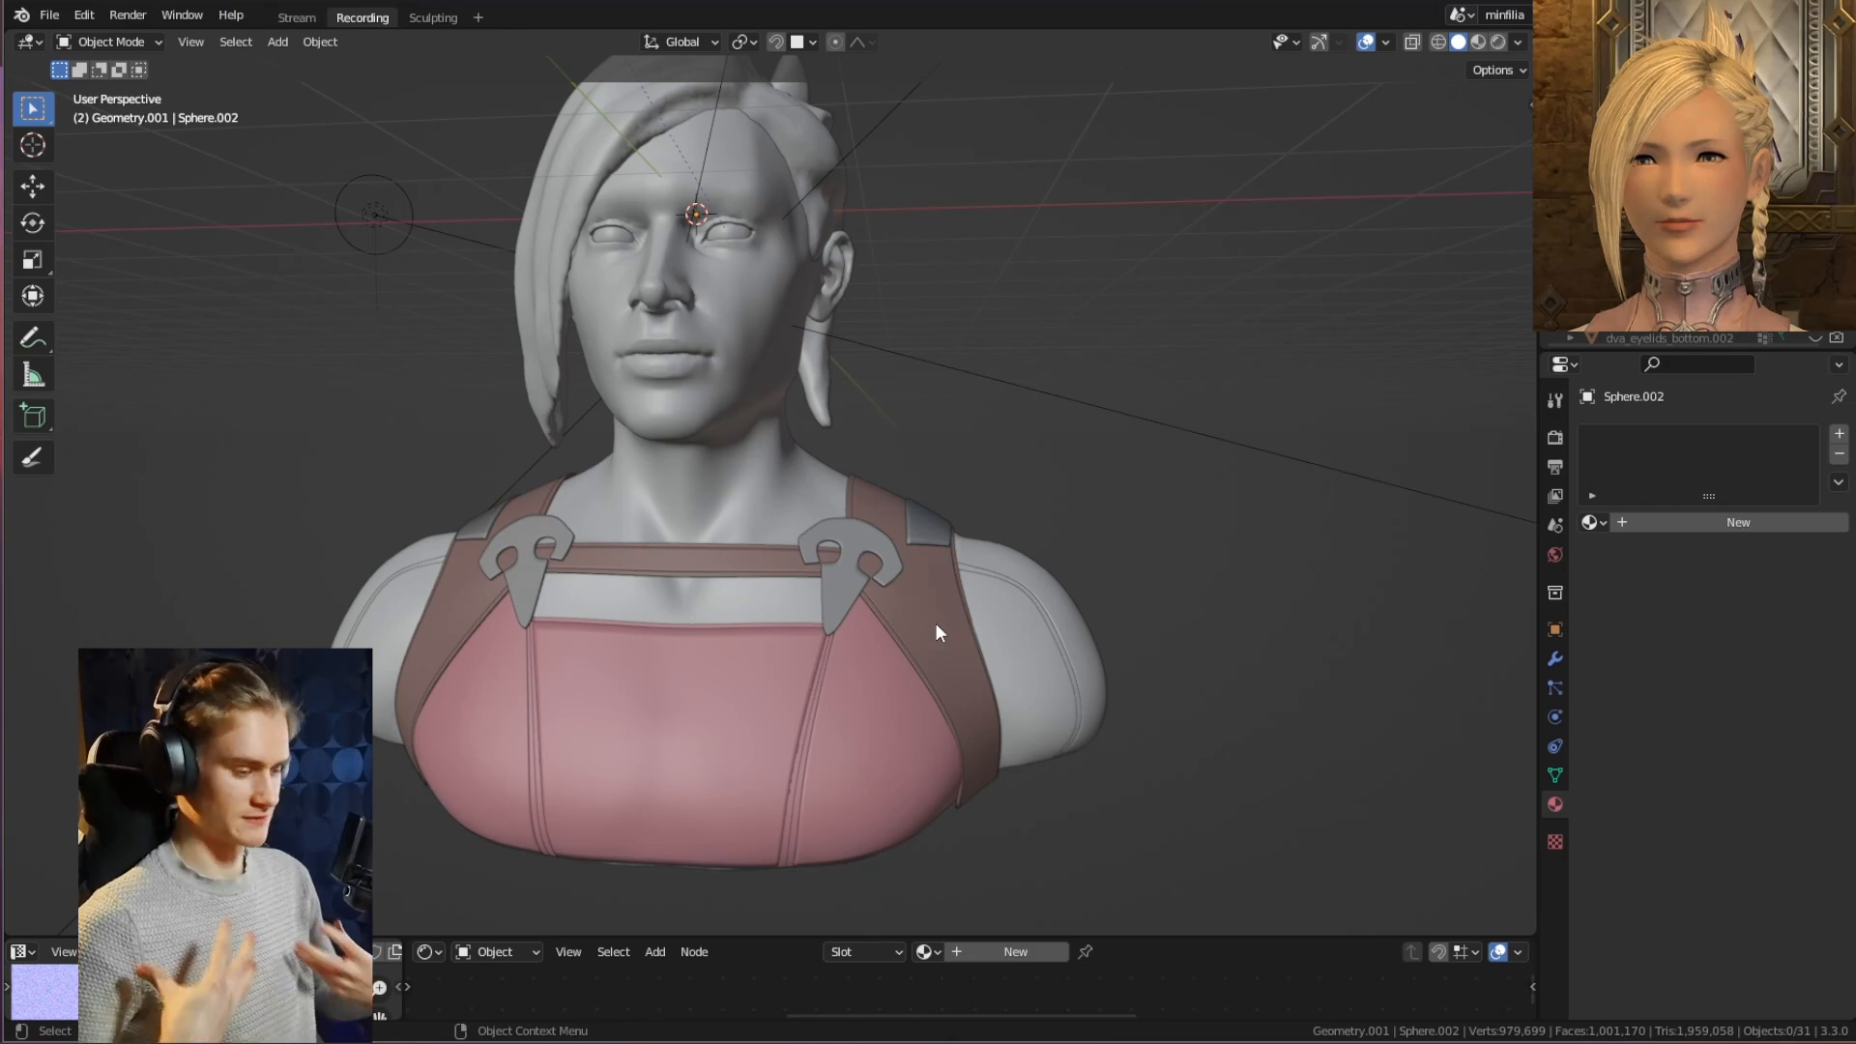
pyautogui.moveTo(935, 626); pyautogui.dragTo(990, 655, button='middle')
pyautogui.scroll(-2, 878, 661)
pyautogui.scroll(2, 845, 645)
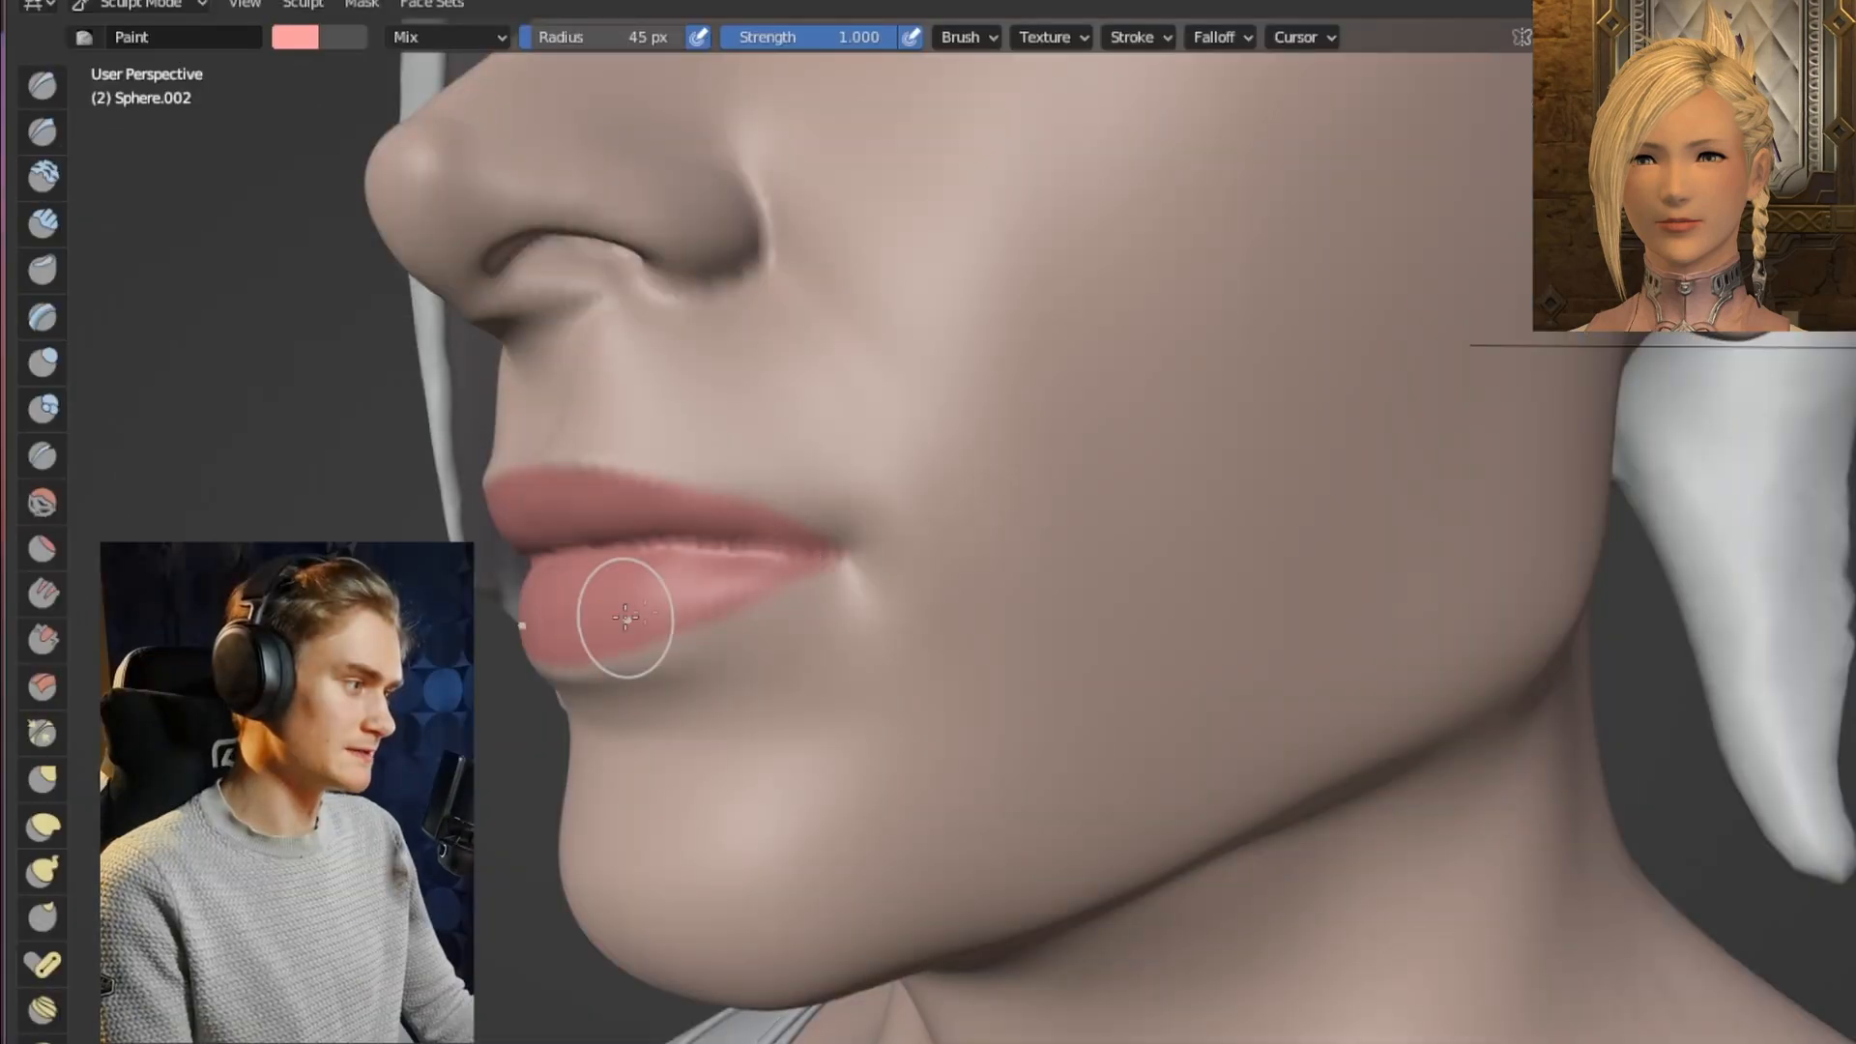
# Paint both lips pink with the Paint brush at strength 1.000.
pyautogui.moveTo(613, 612); pyautogui.dragTo(984, 502, button='middle')
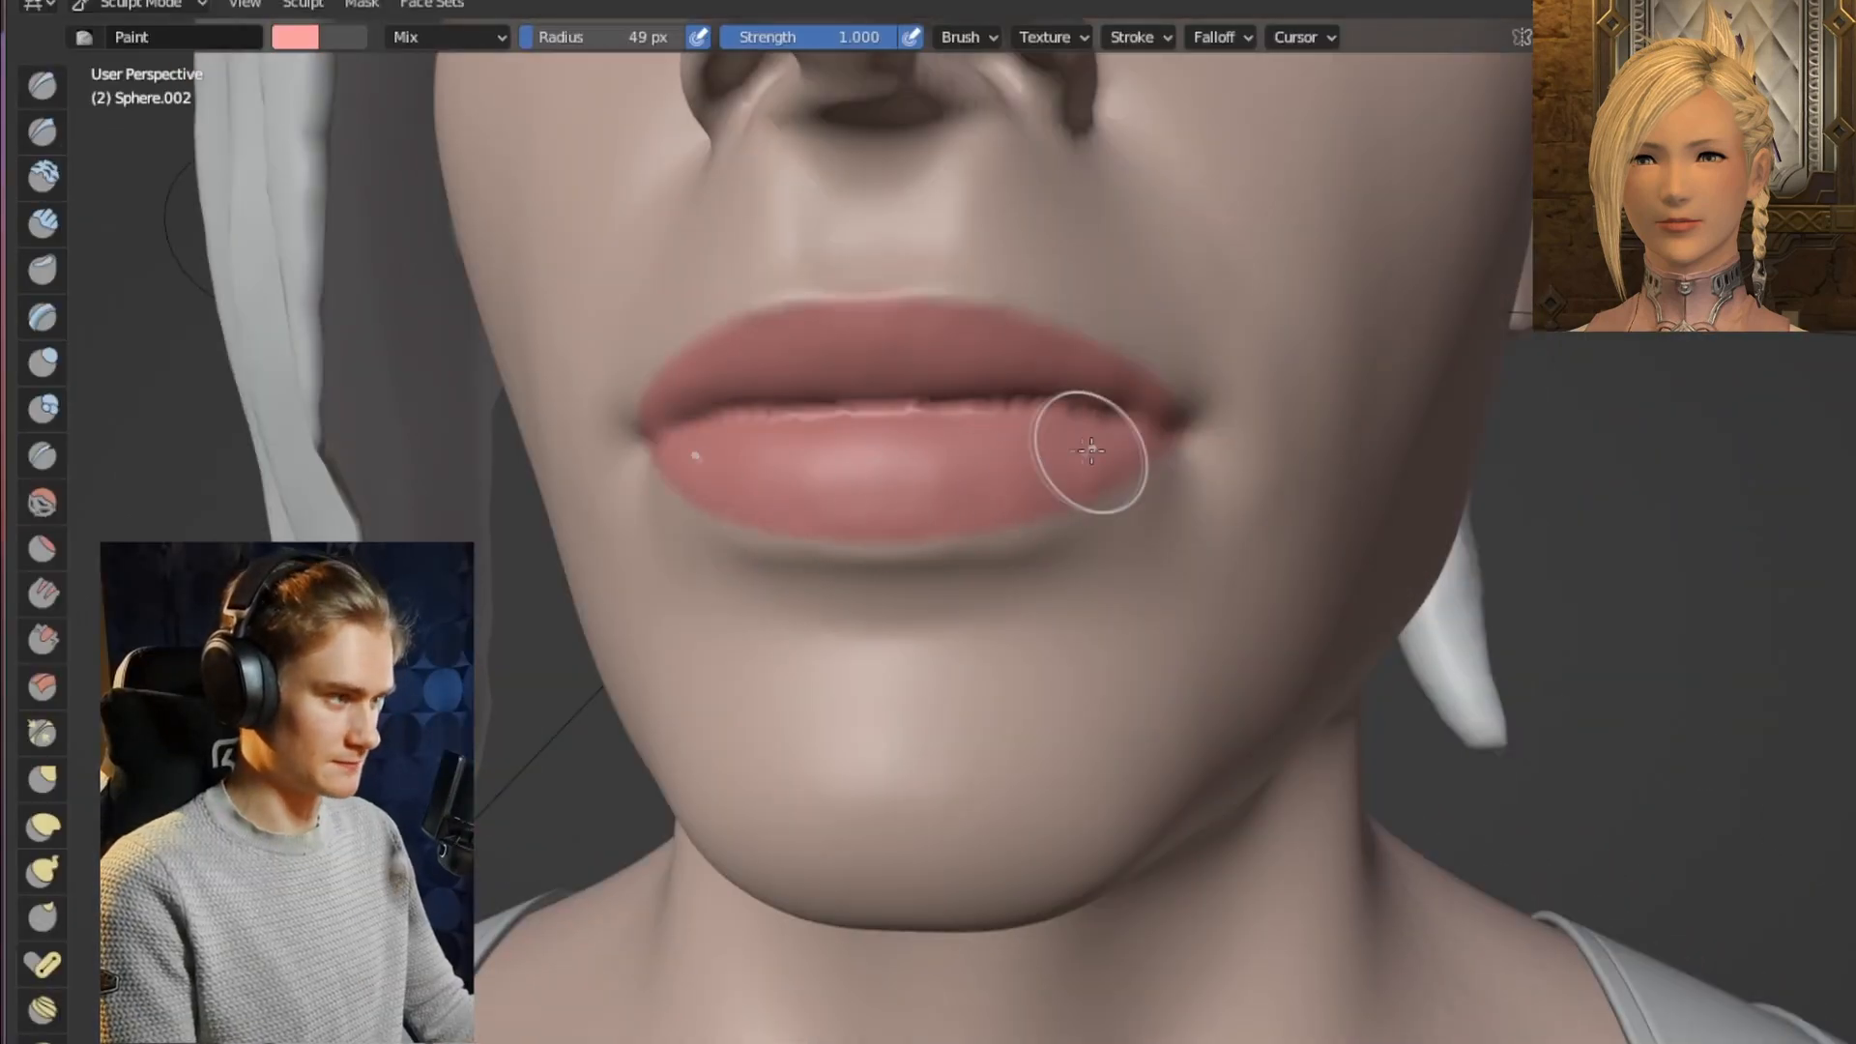
pyautogui.moveTo(1091, 450); pyautogui.dragTo(1041, 446, button='middle')
pyautogui.scroll(-7, 1053, 415)
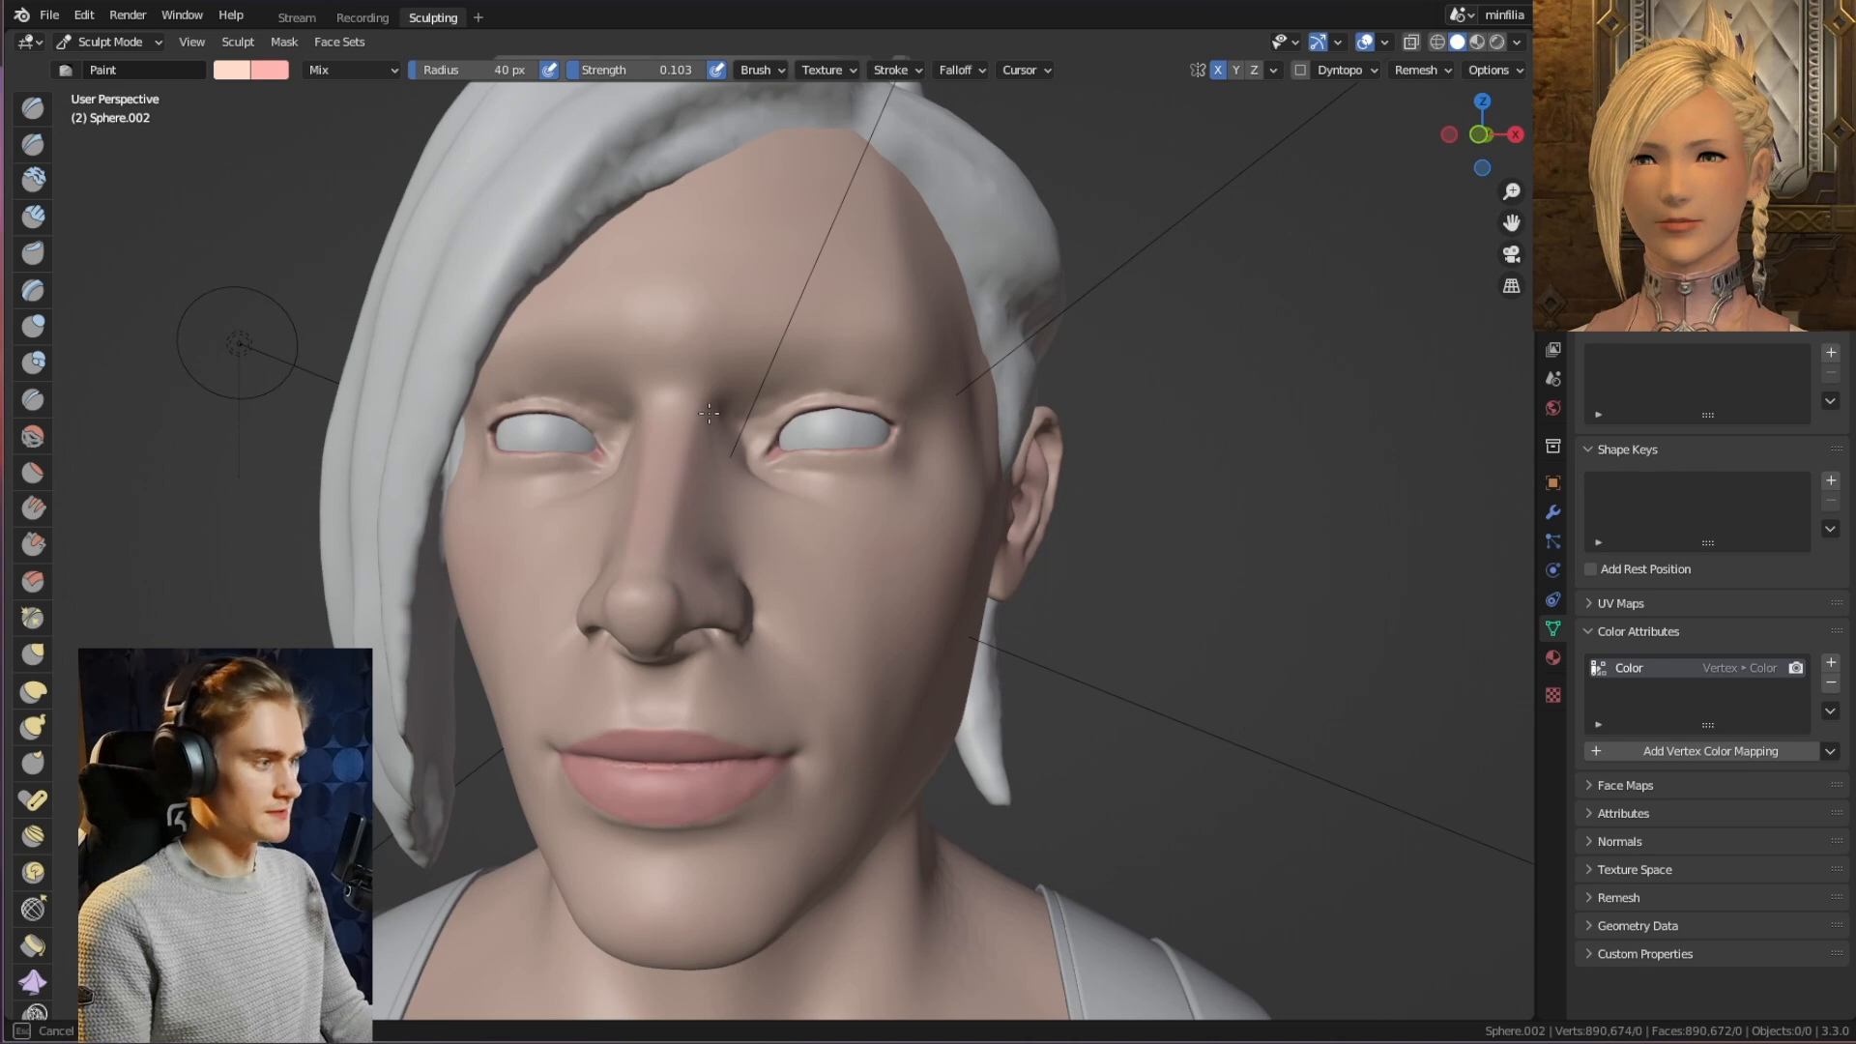
# Paint dark lash lines along the upper eyelids and dark eyebrows on both sides of the face.
pyautogui.scroll(3, 793, 425)
pyautogui.scroll(5, 841, 483)
pyautogui.press('g')
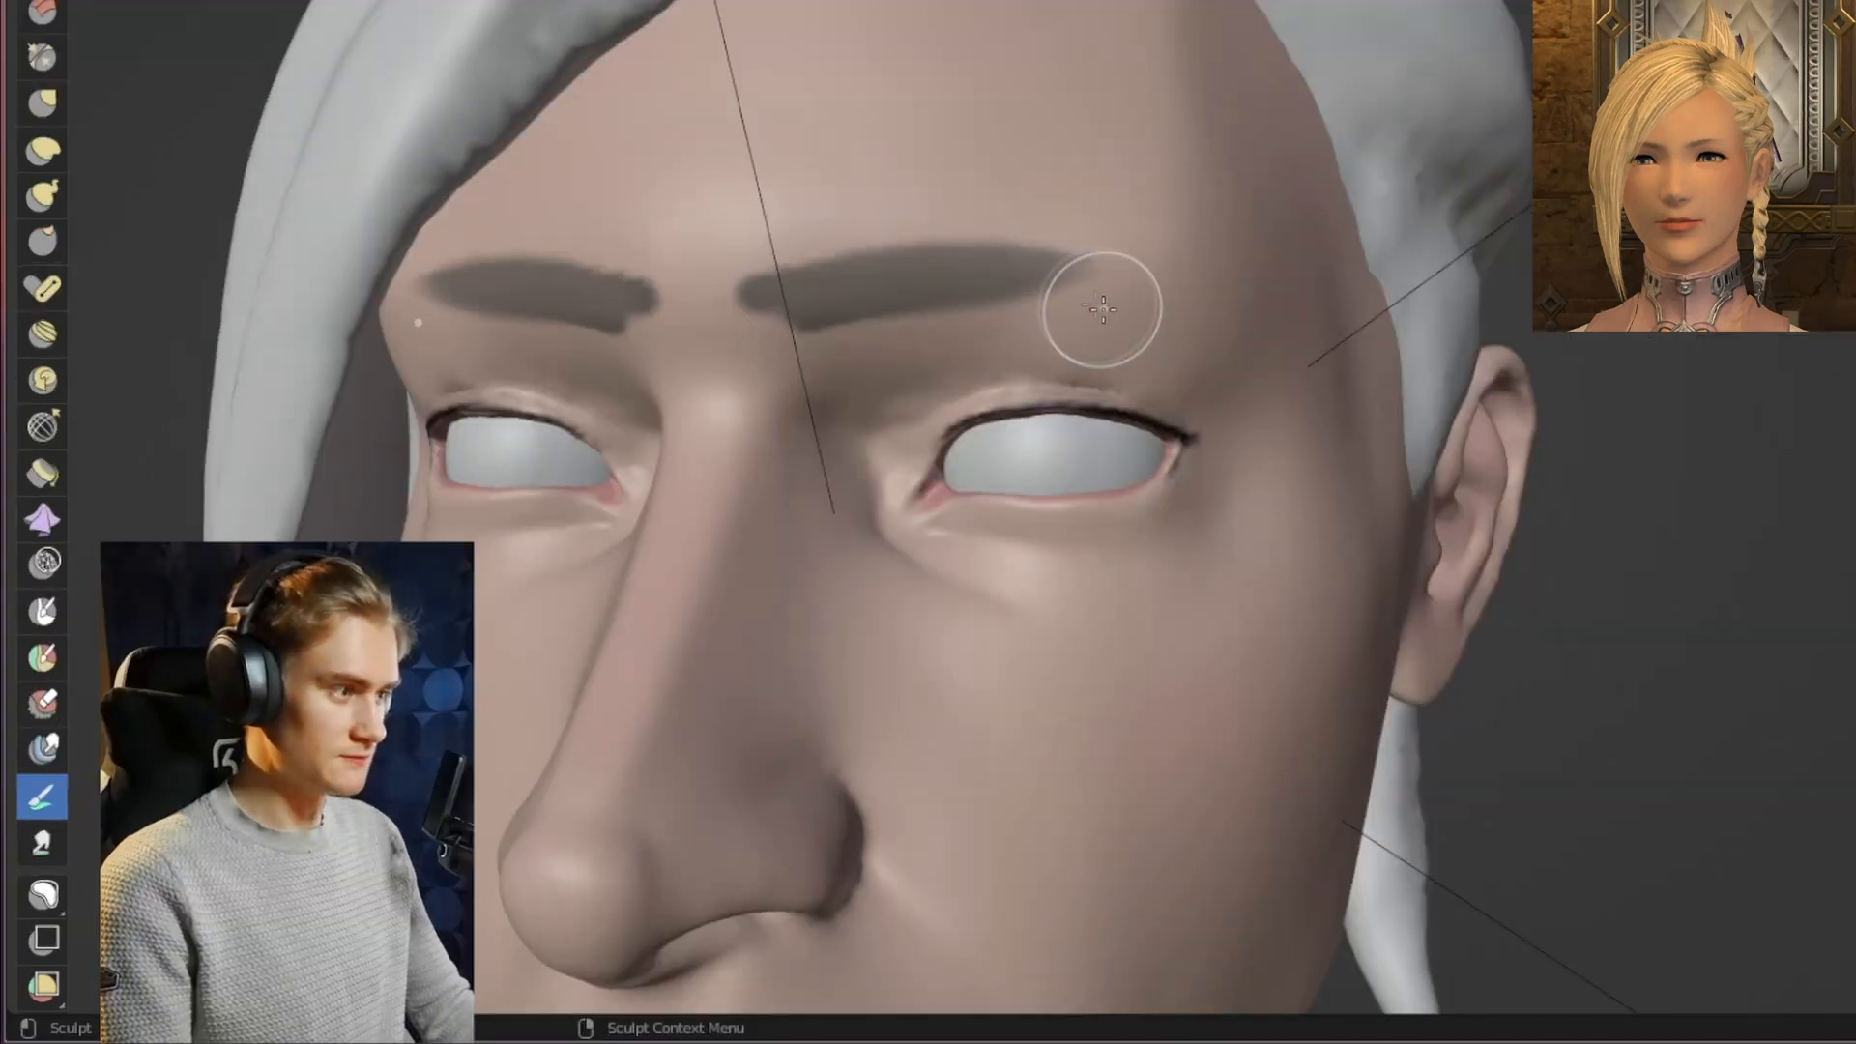
pyautogui.moveTo(966, 280); pyautogui.dragTo(923, 335, button='middle')
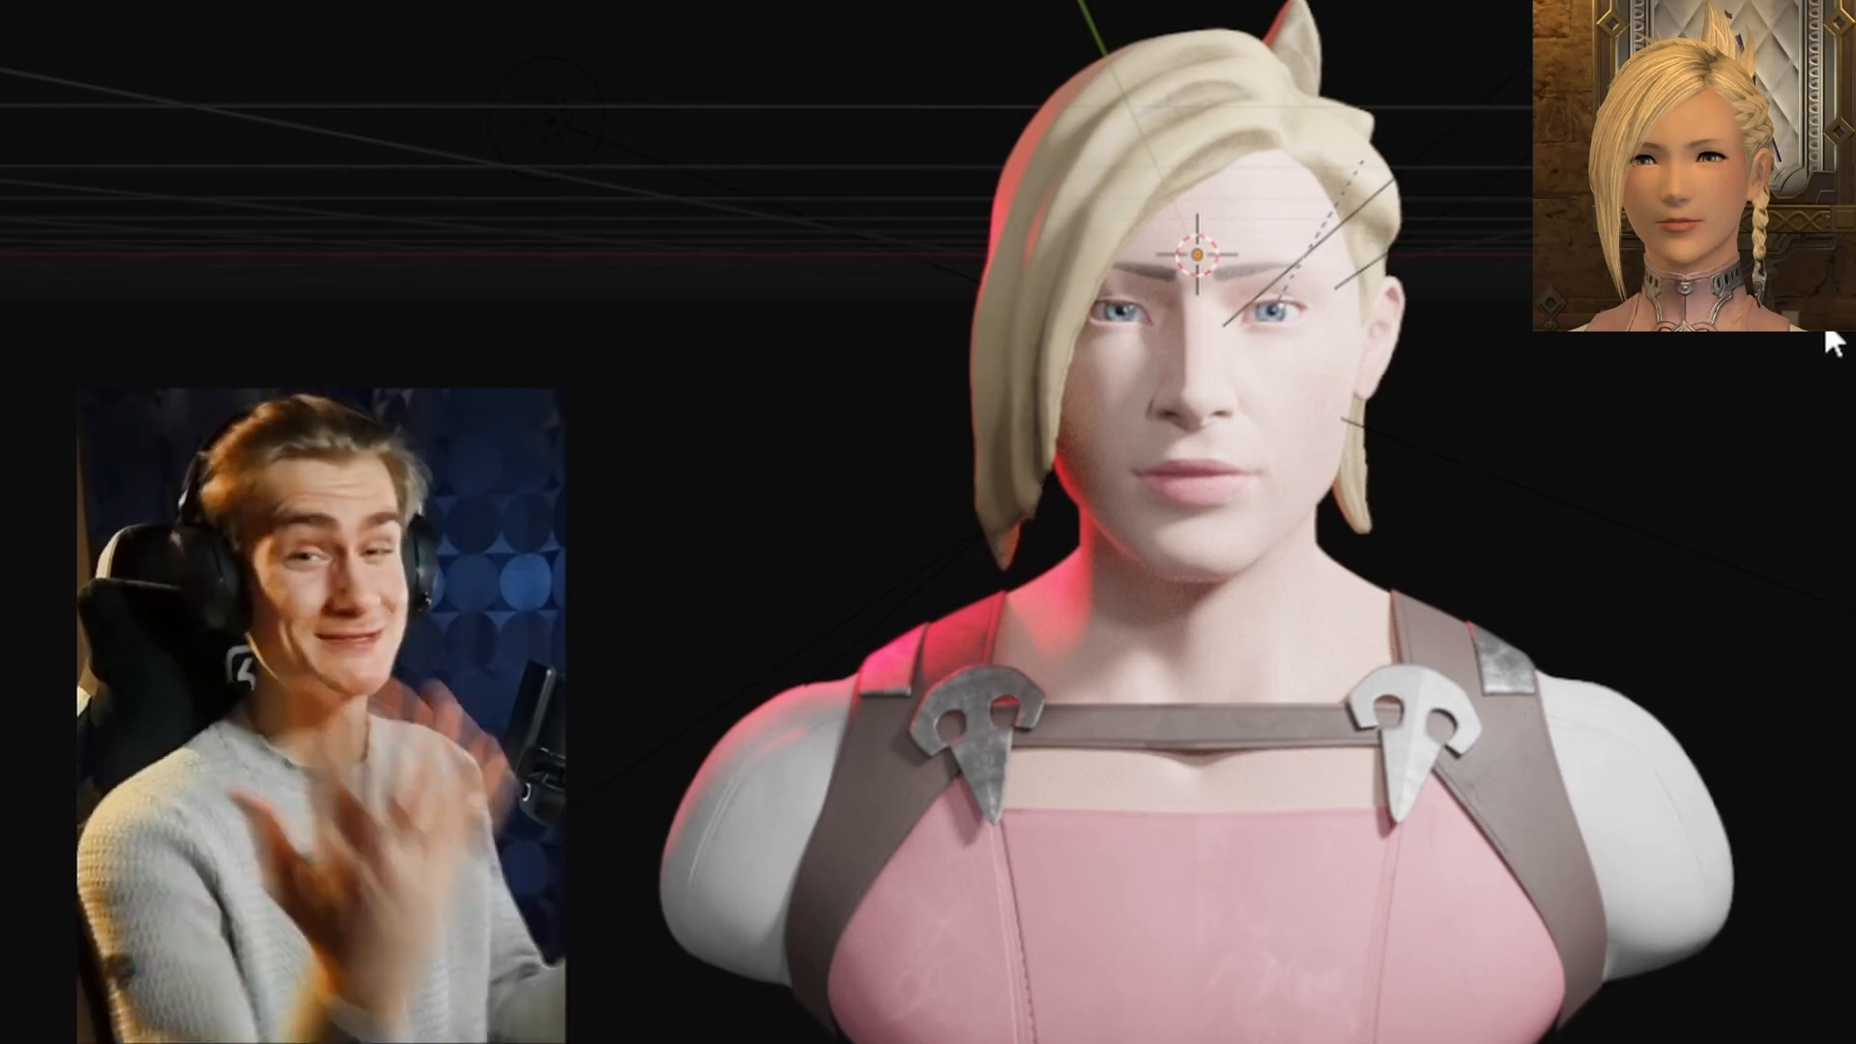
# Fit the upper eyelashes to the curve of the eyelid with the Grab brush at strength 0.400.
pyautogui.moveTo(1694, 638); pyautogui.dragTo(1346, 629, button='middle')
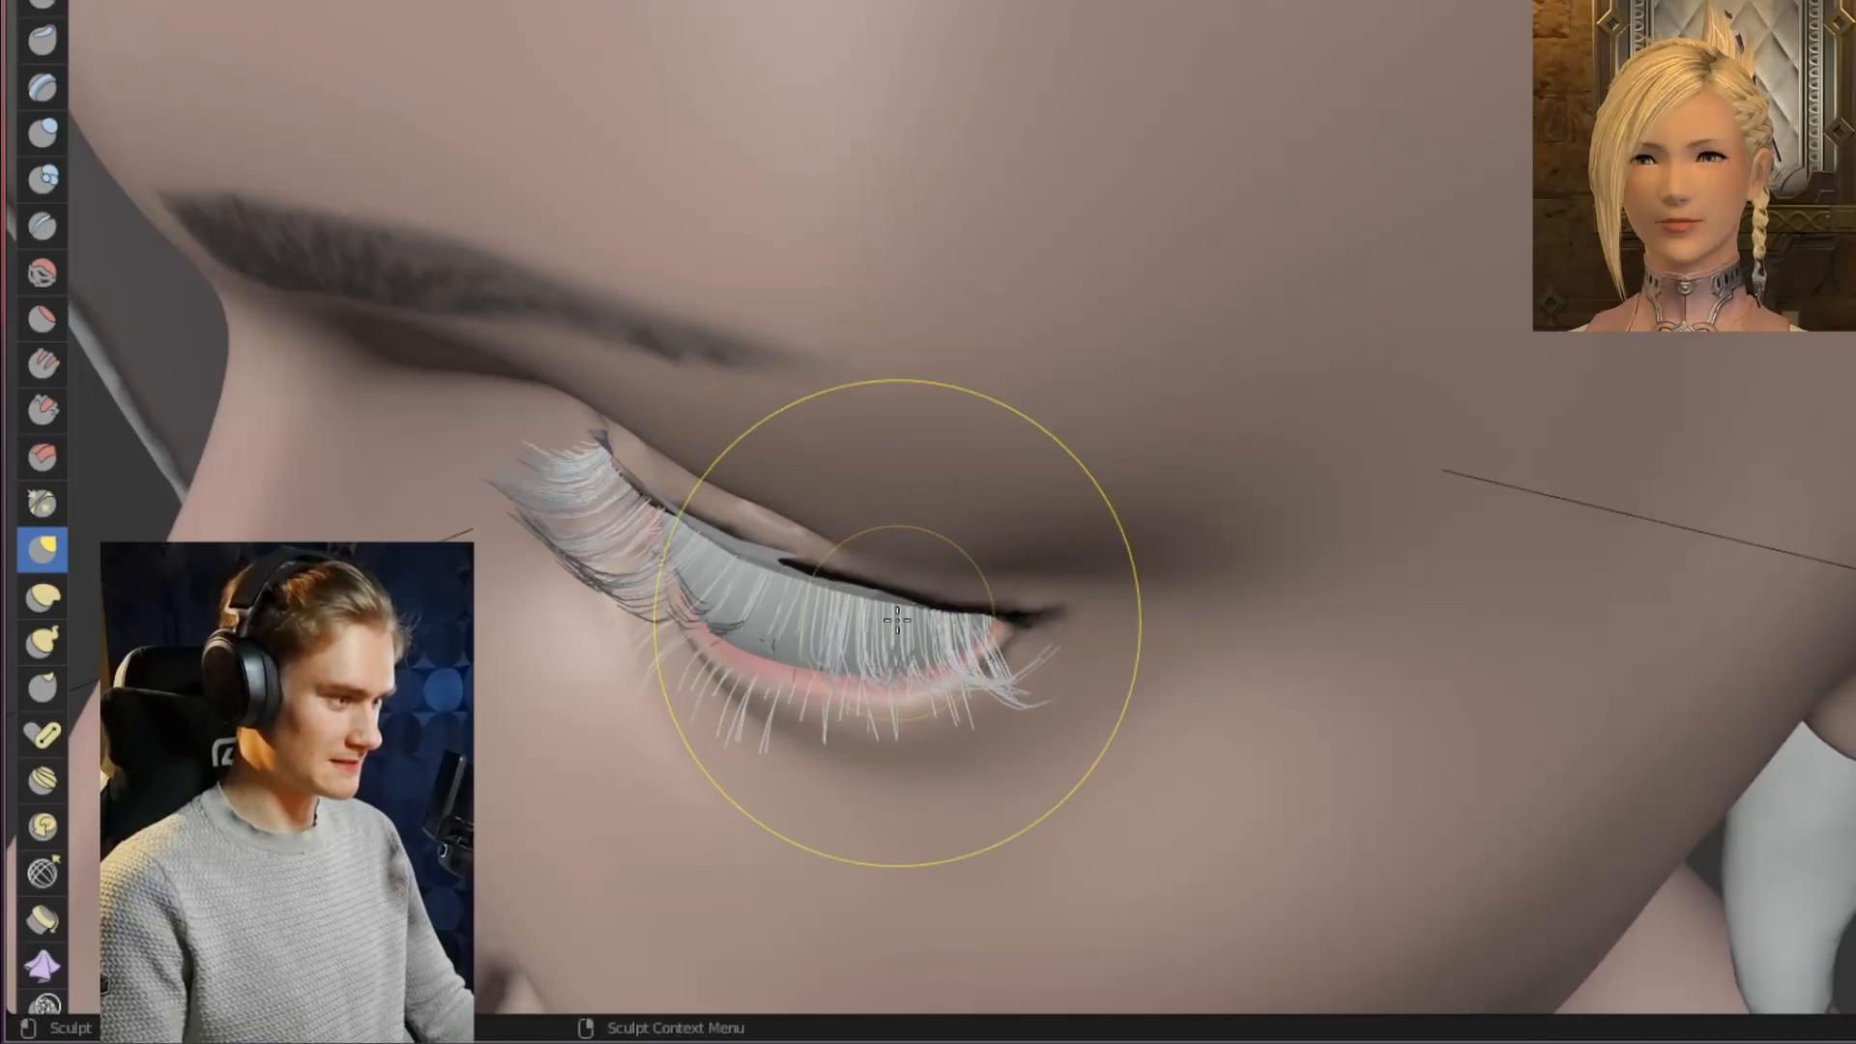
pyautogui.moveTo(897, 619); pyautogui.dragTo(1141, 174, button='middle')
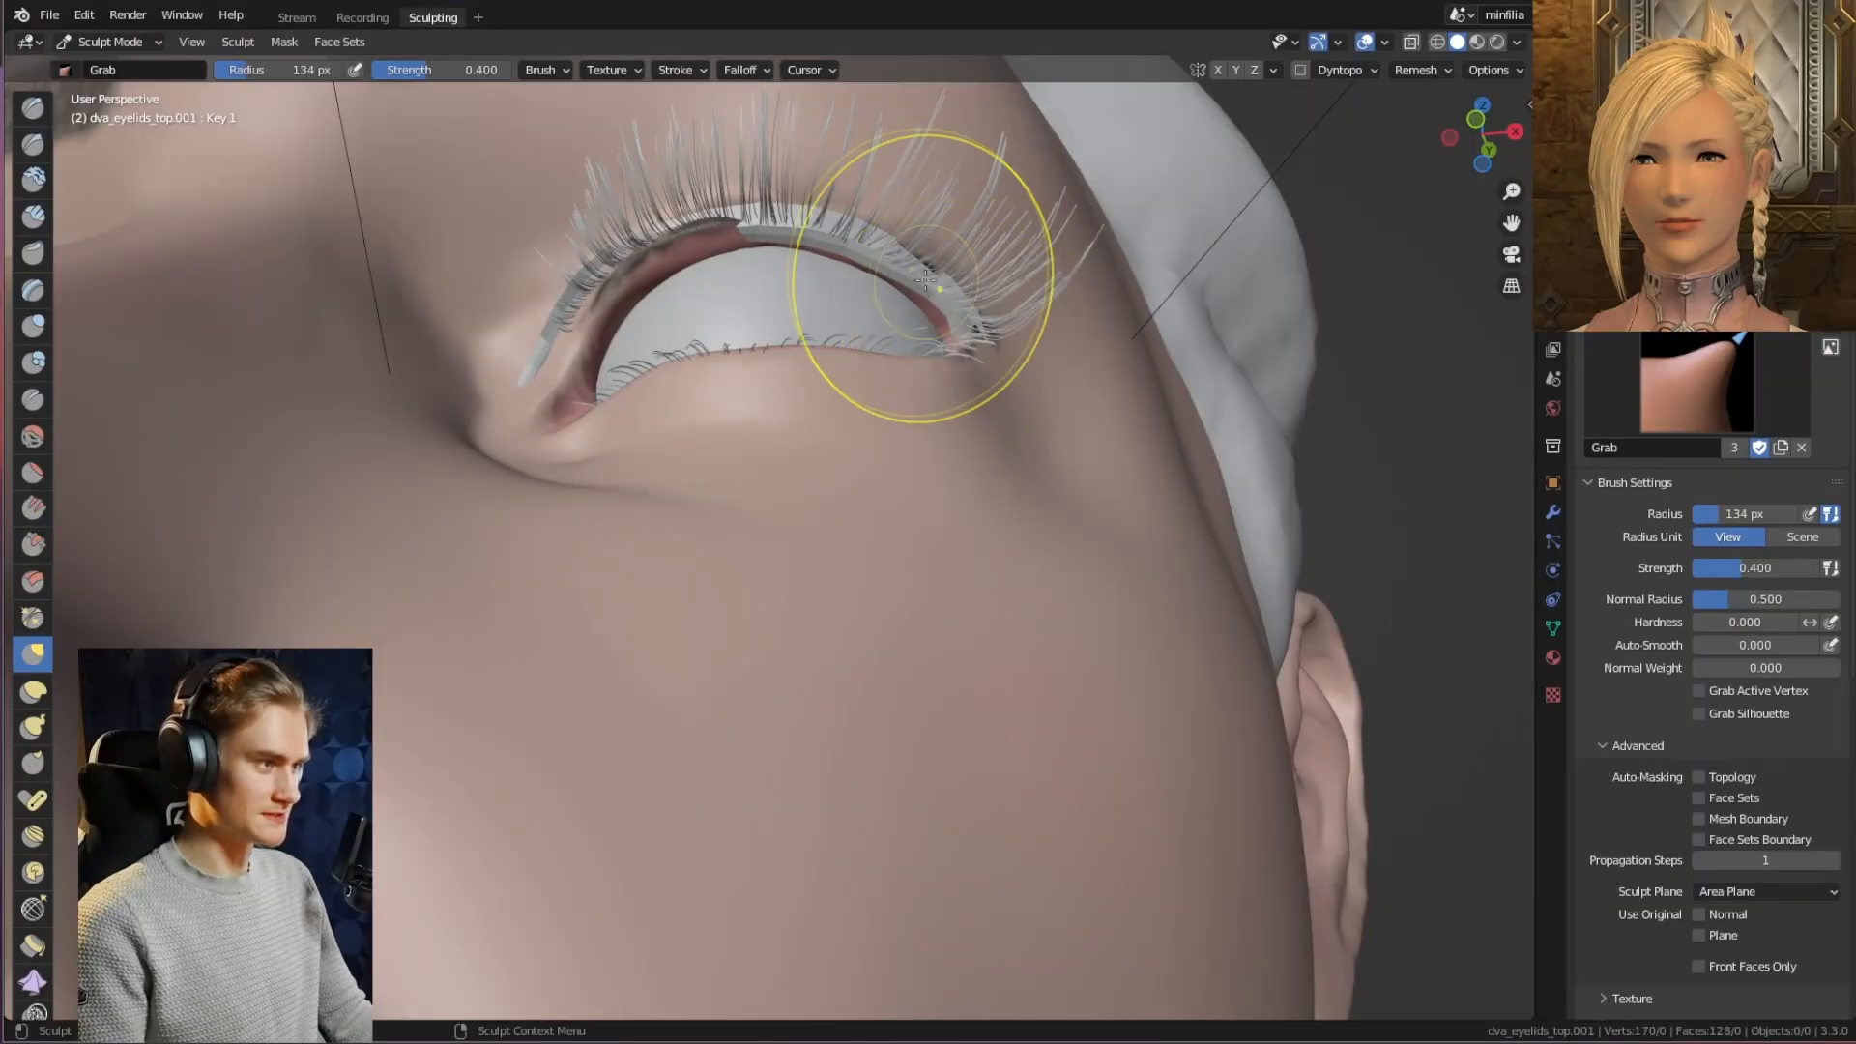
pyautogui.keyDown('alt'); pyautogui.moveTo(925, 279); pyautogui.dragTo(788, 526); pyautogui.keyUp('alt')
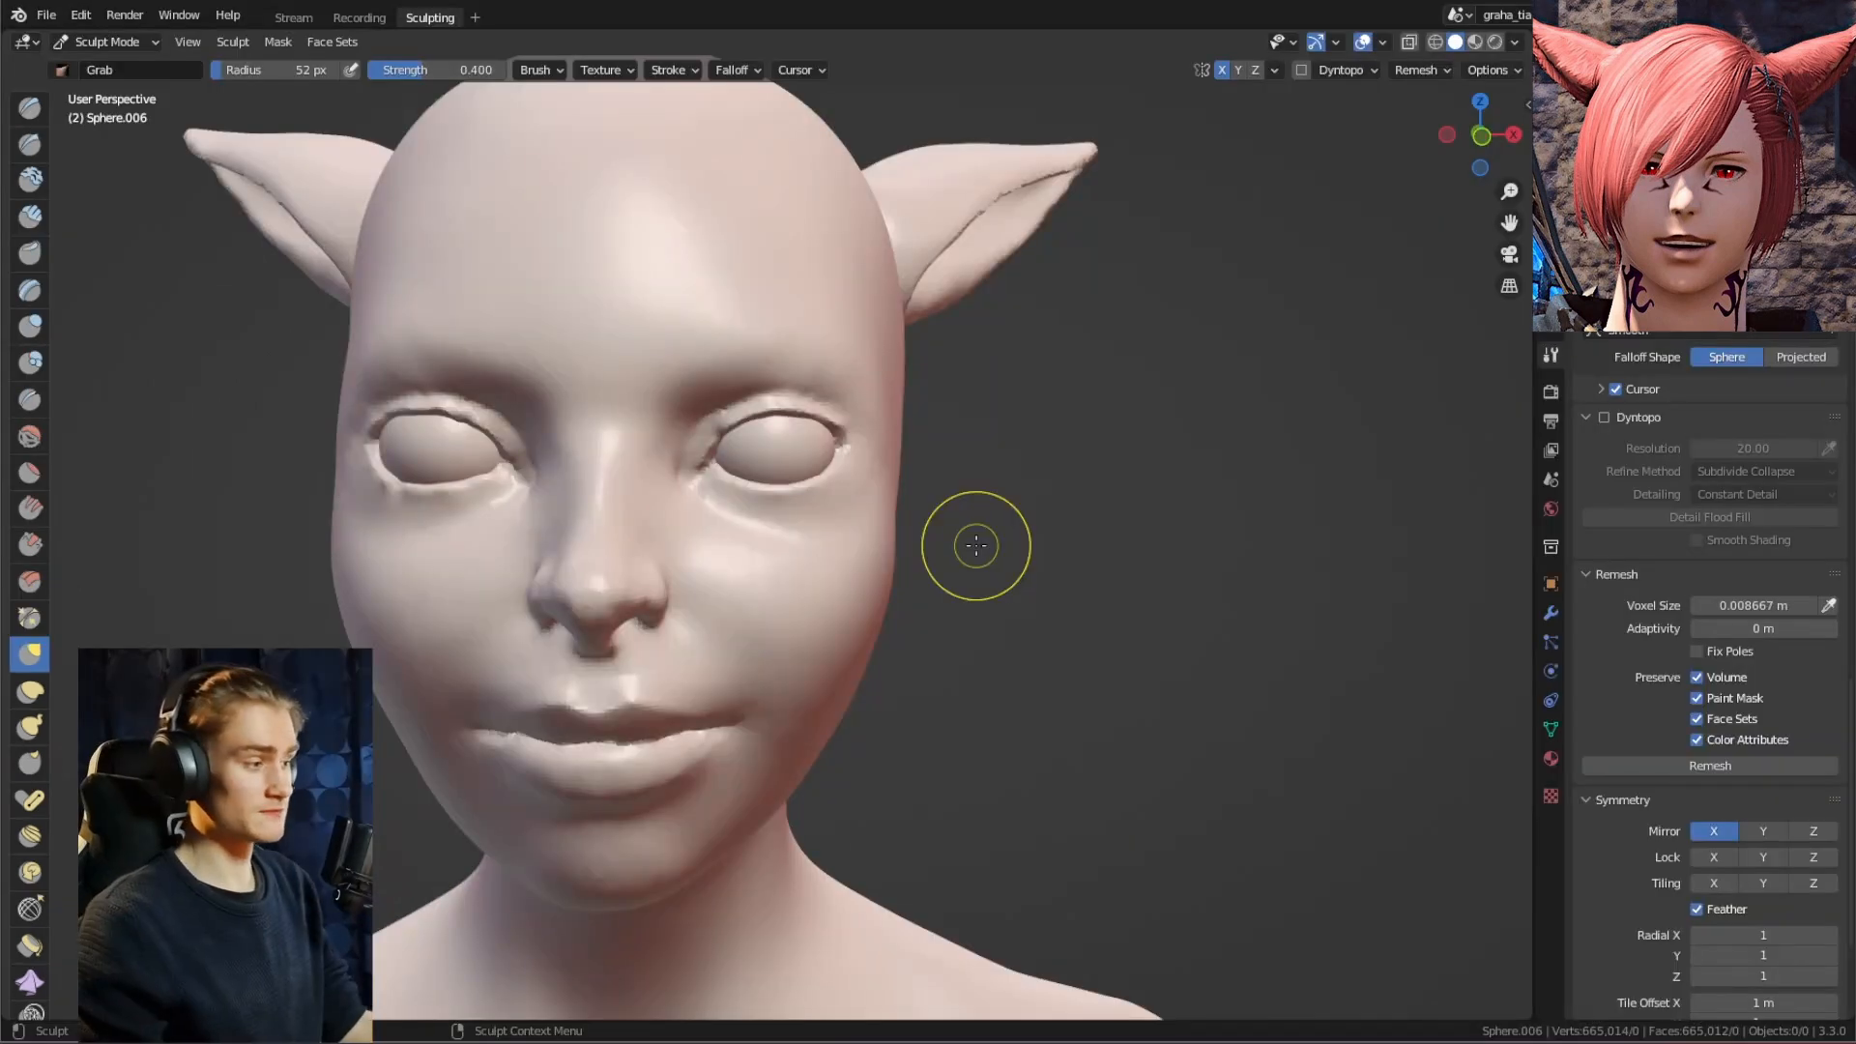
# Adjust the outer eye area on the cat-eared head with an enlarged Grab brush at strength 0.400.
pyautogui.moveTo(932, 556)
pyautogui.keyDown('ctrl'); pyautogui.mouseDown(button='middle')
pyautogui.moveTo(948, 629)
pyautogui.moveTo(924, 647)
pyautogui.moveTo(941, 548)
pyautogui.mouseUp(button='middle'); pyautogui.keyUp('ctrl')
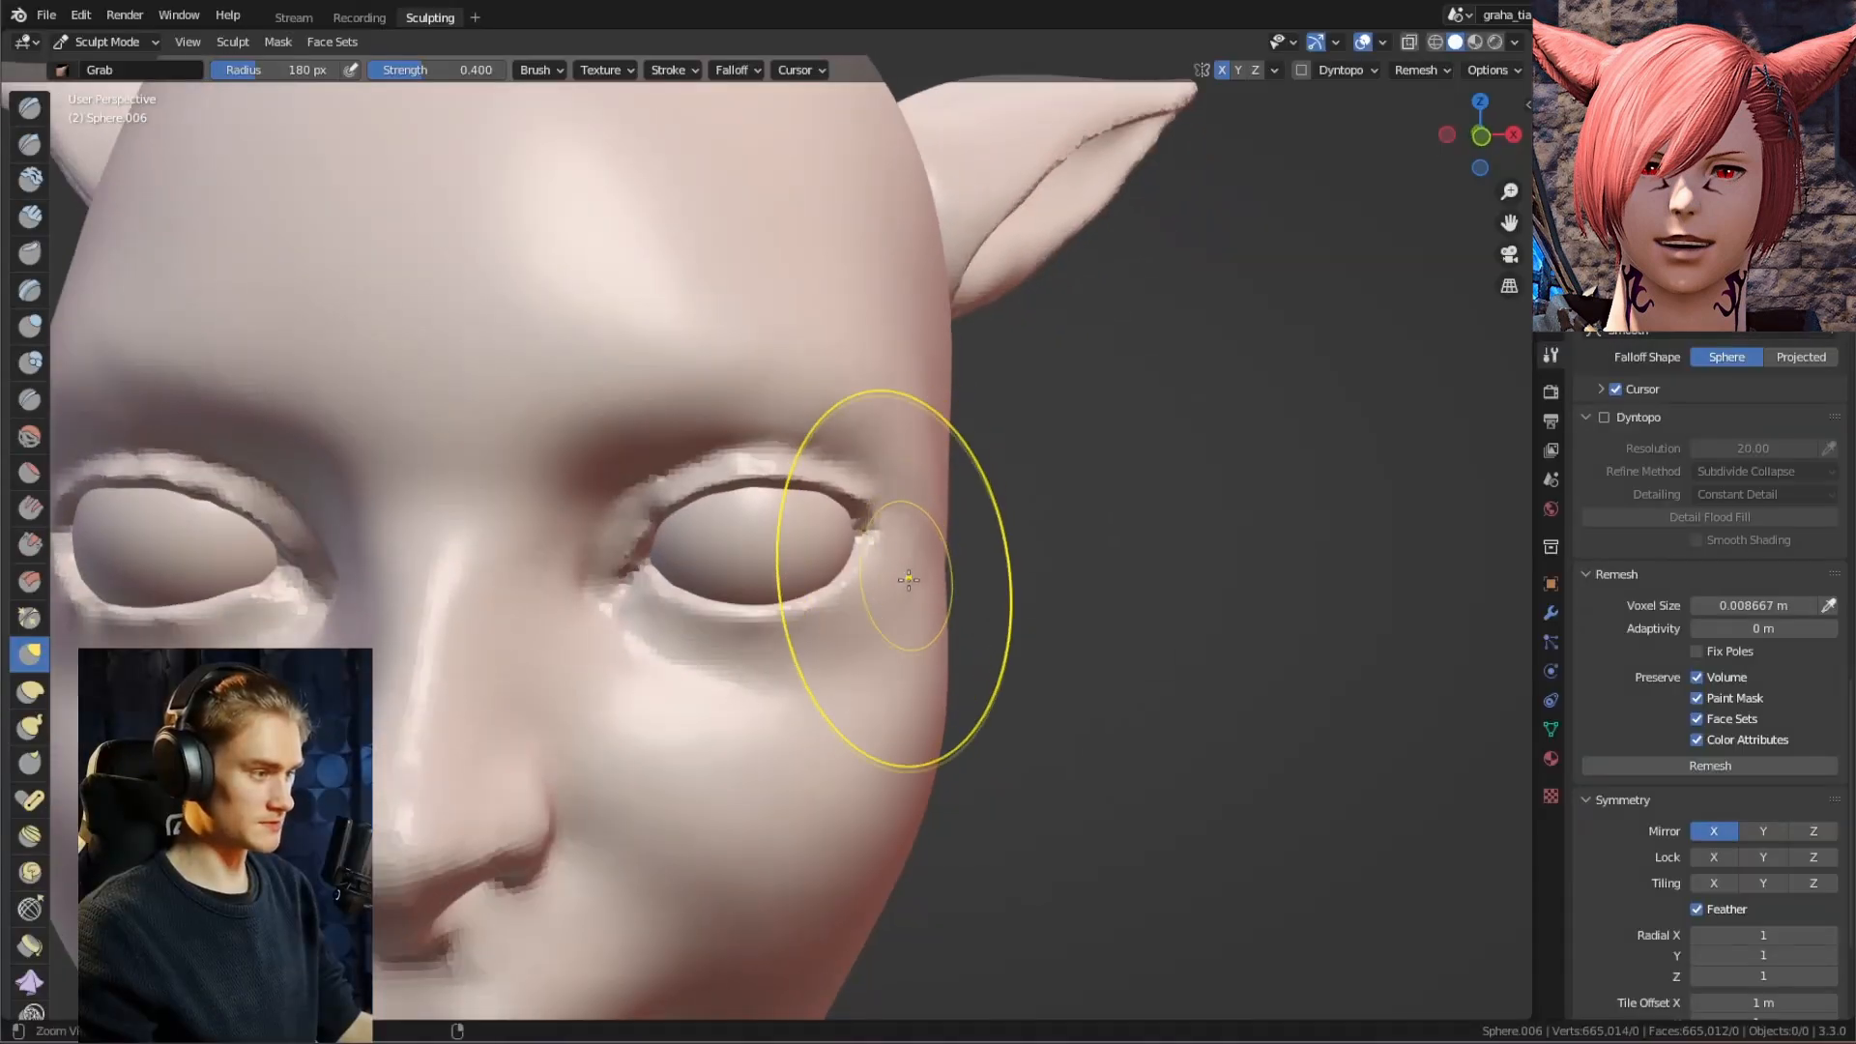
pyautogui.moveTo(900, 540)
pyautogui.mouseDown(button='middle')
pyautogui.moveTo(886, 555)
pyautogui.moveTo(896, 532)
pyautogui.mouseUp(button='middle')
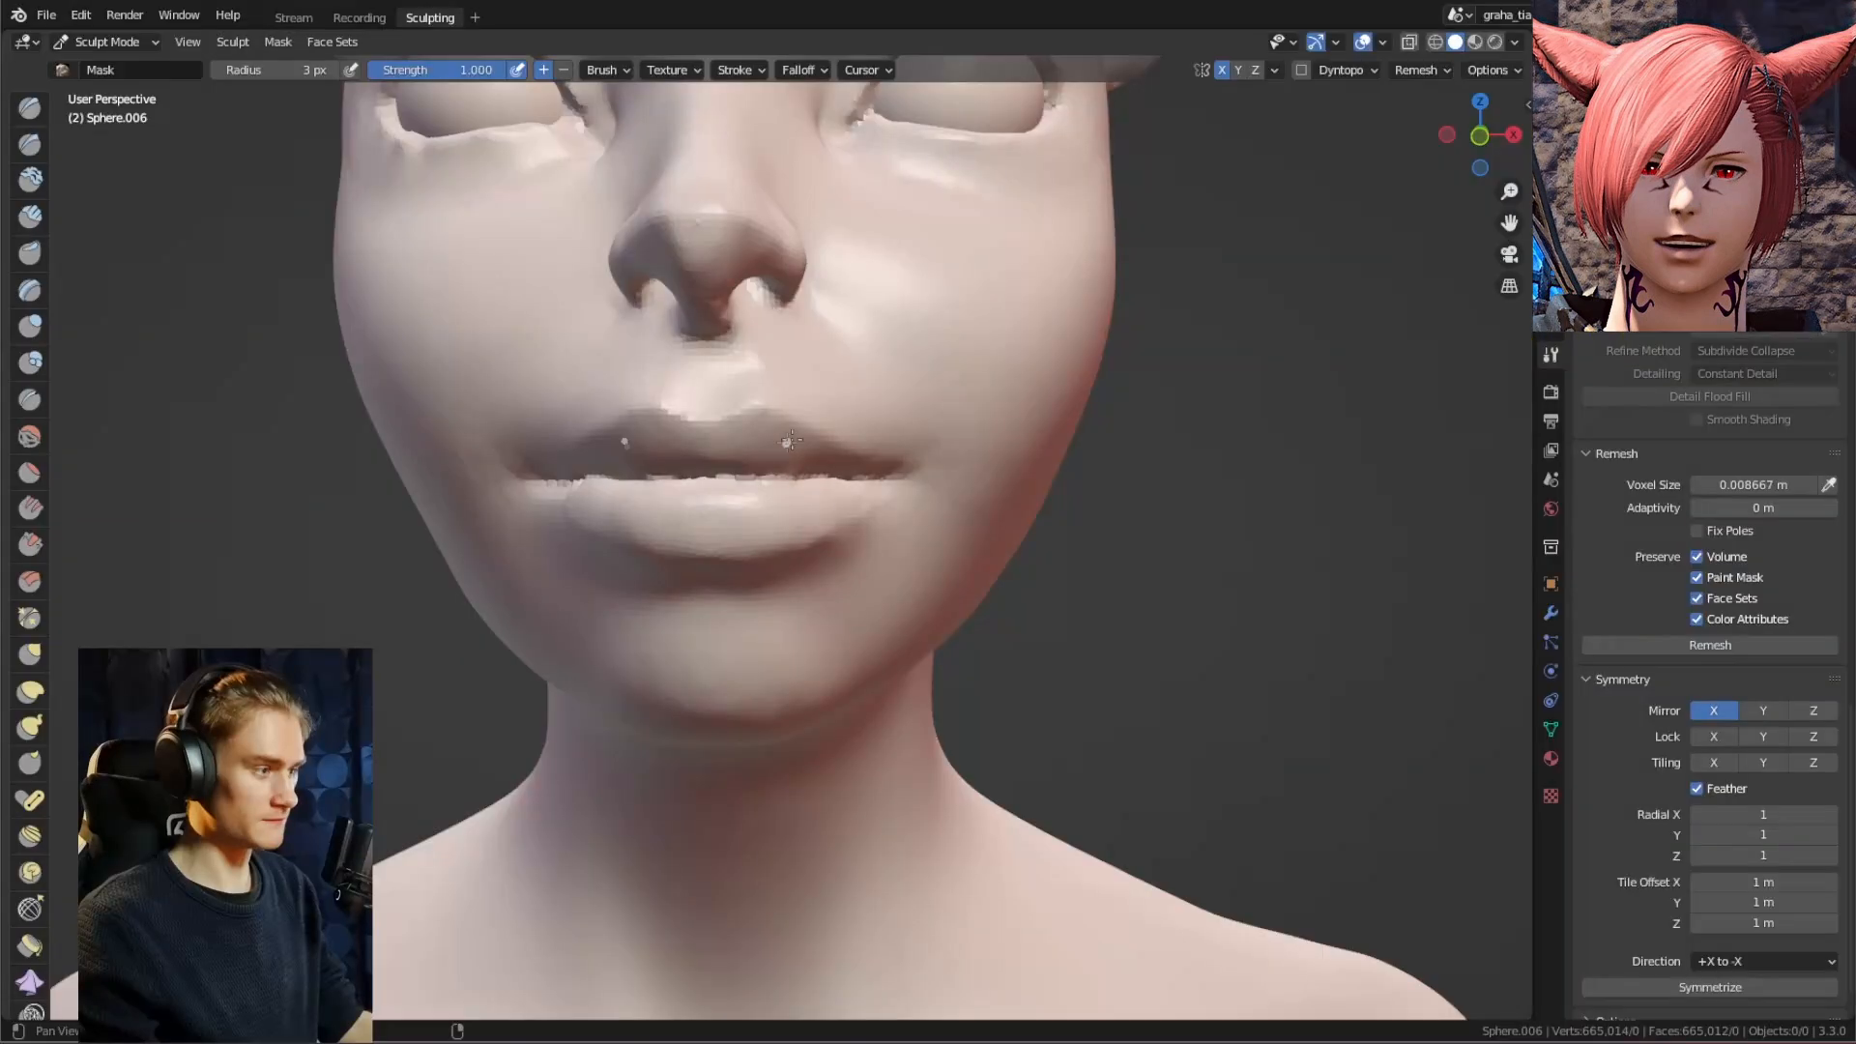
# Try to trace the upper lip's contour with an 11 px Mask brush at strength 1.000.
pyautogui.keyDown('shift'); pyautogui.moveTo(791, 440); pyautogui.dragTo(740, 510, button='middle'); pyautogui.keyUp('shift')
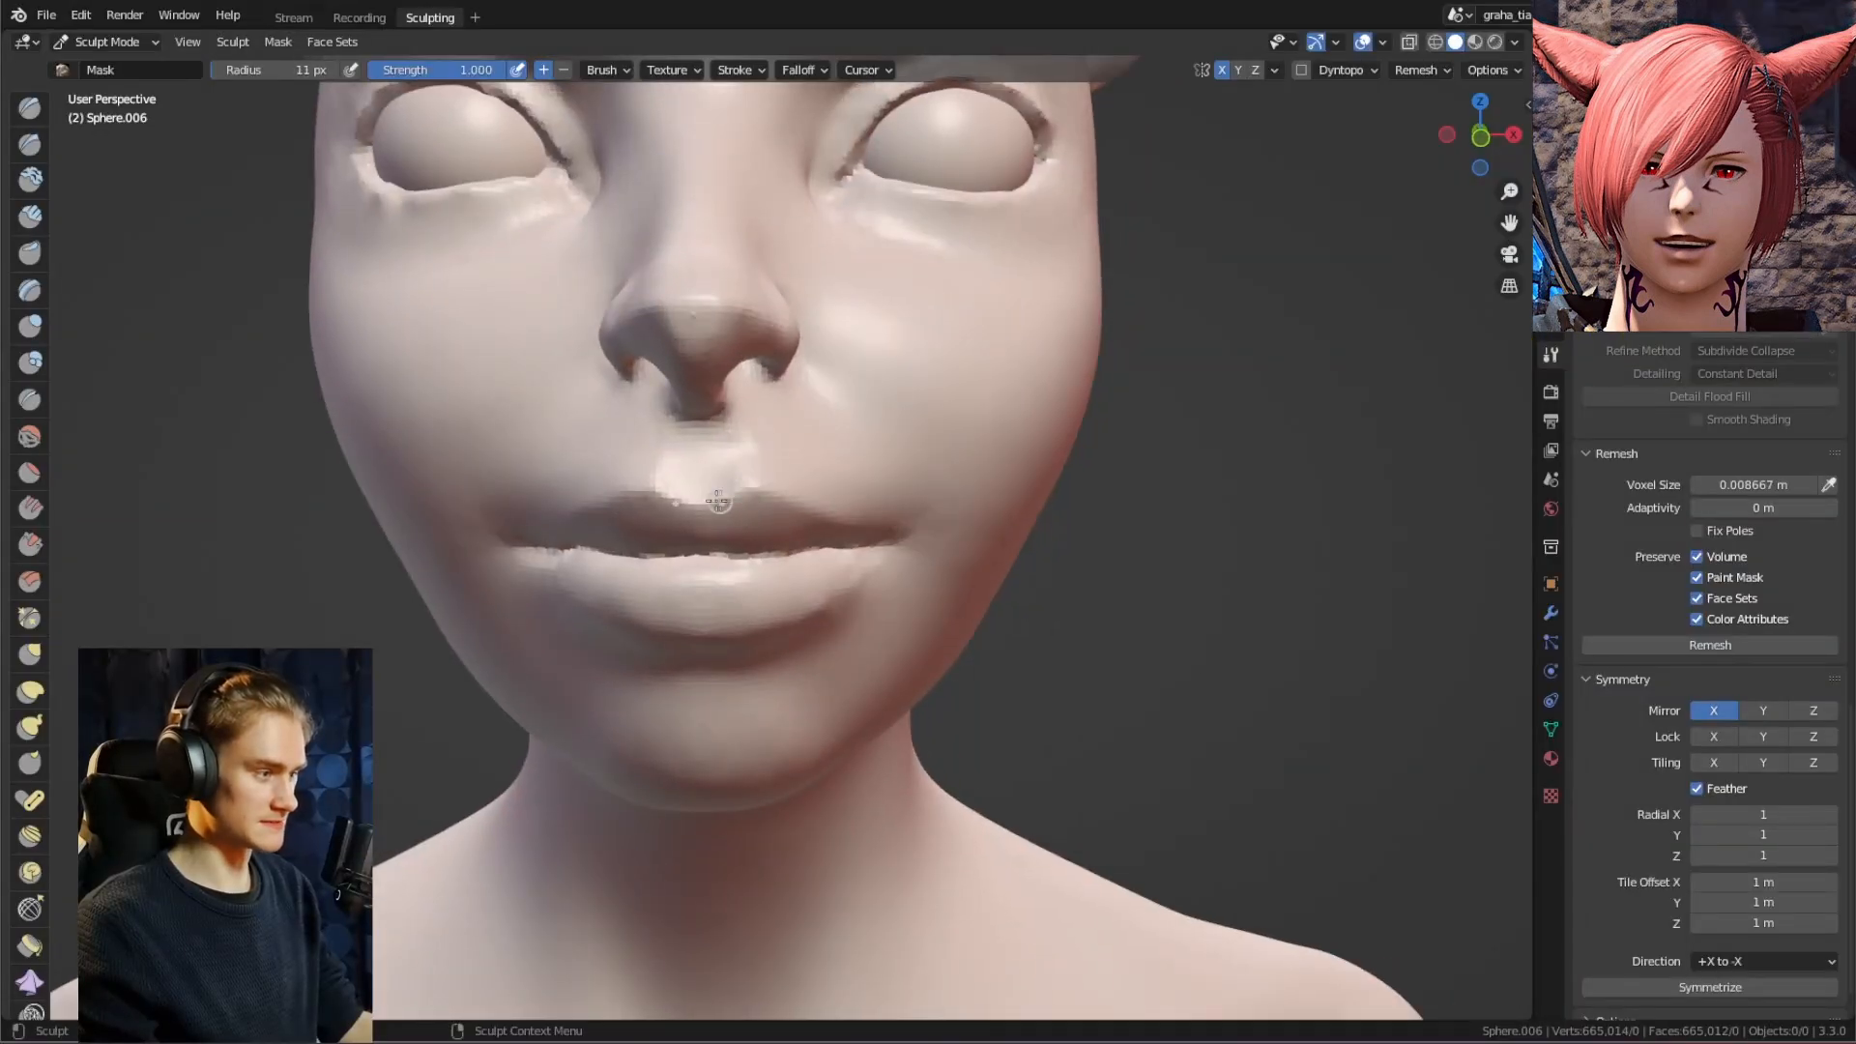
pyautogui.moveTo(770, 485); pyautogui.dragTo(839, 498)
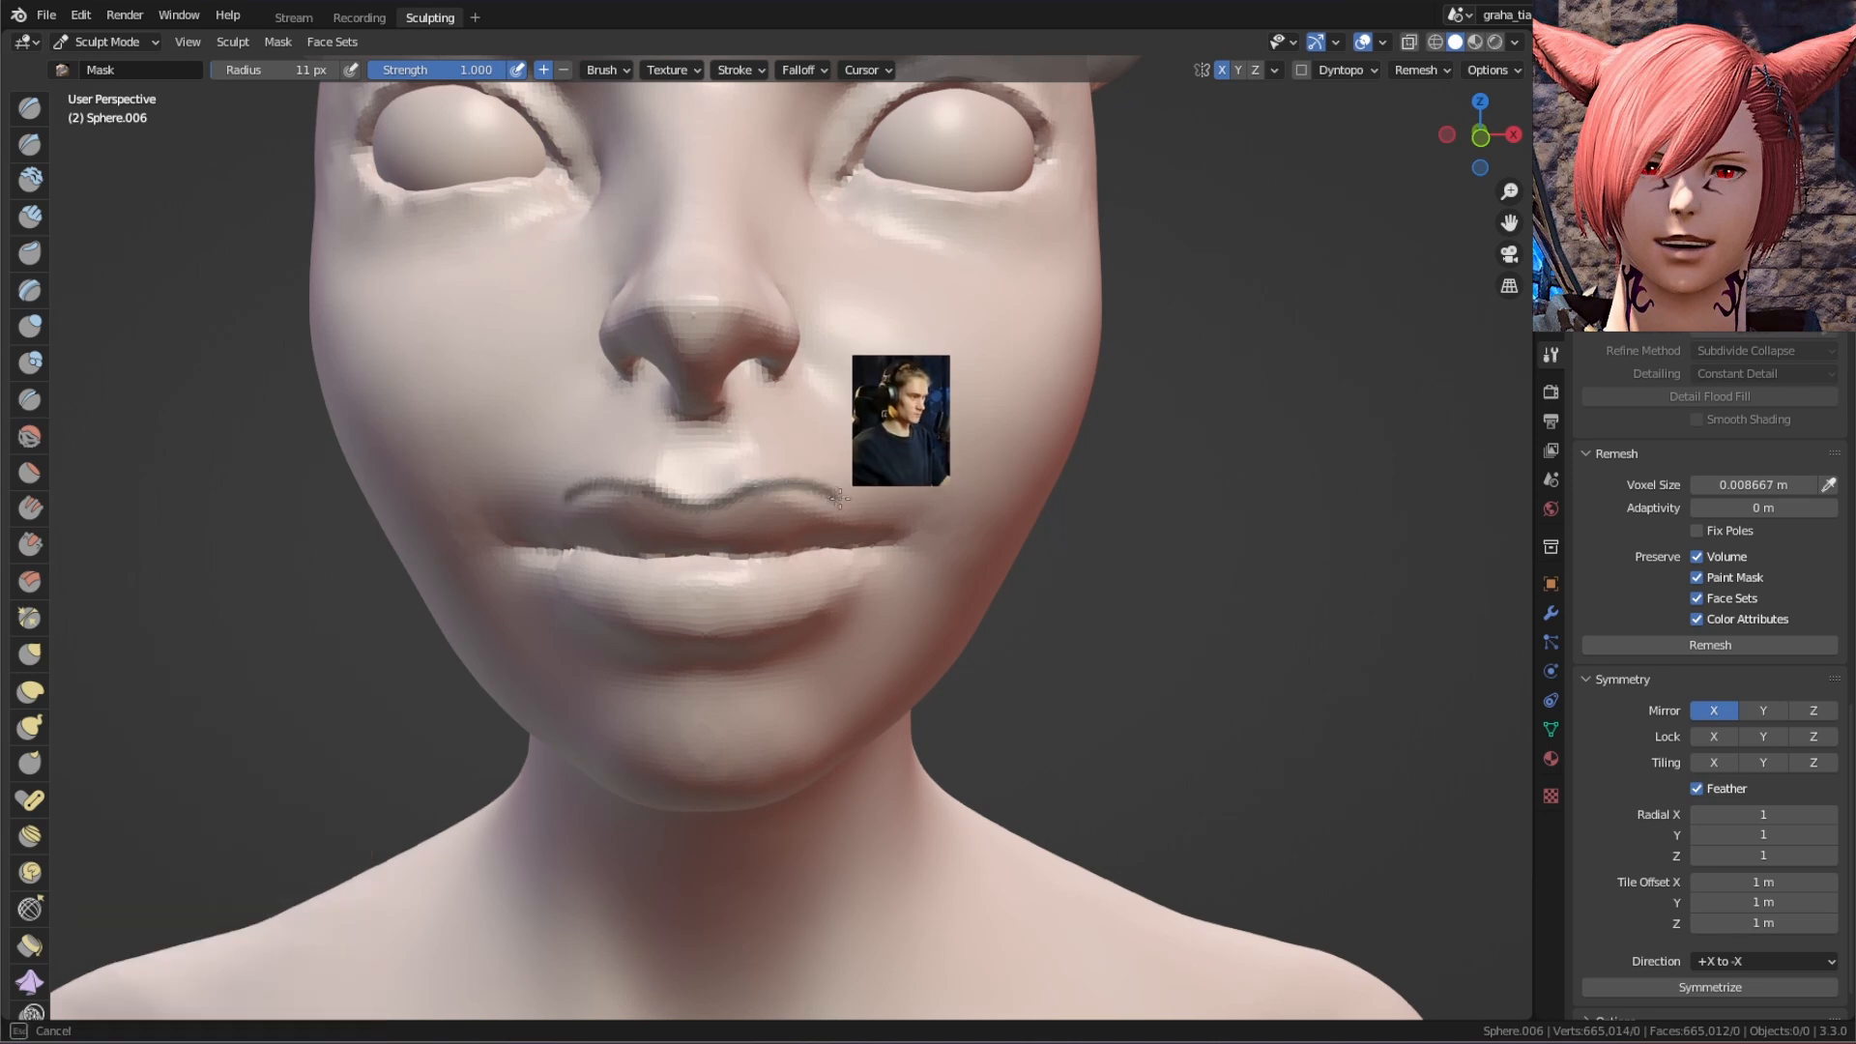
pyautogui.moveTo(806, 533); pyautogui.dragTo(726, 489, button='middle')
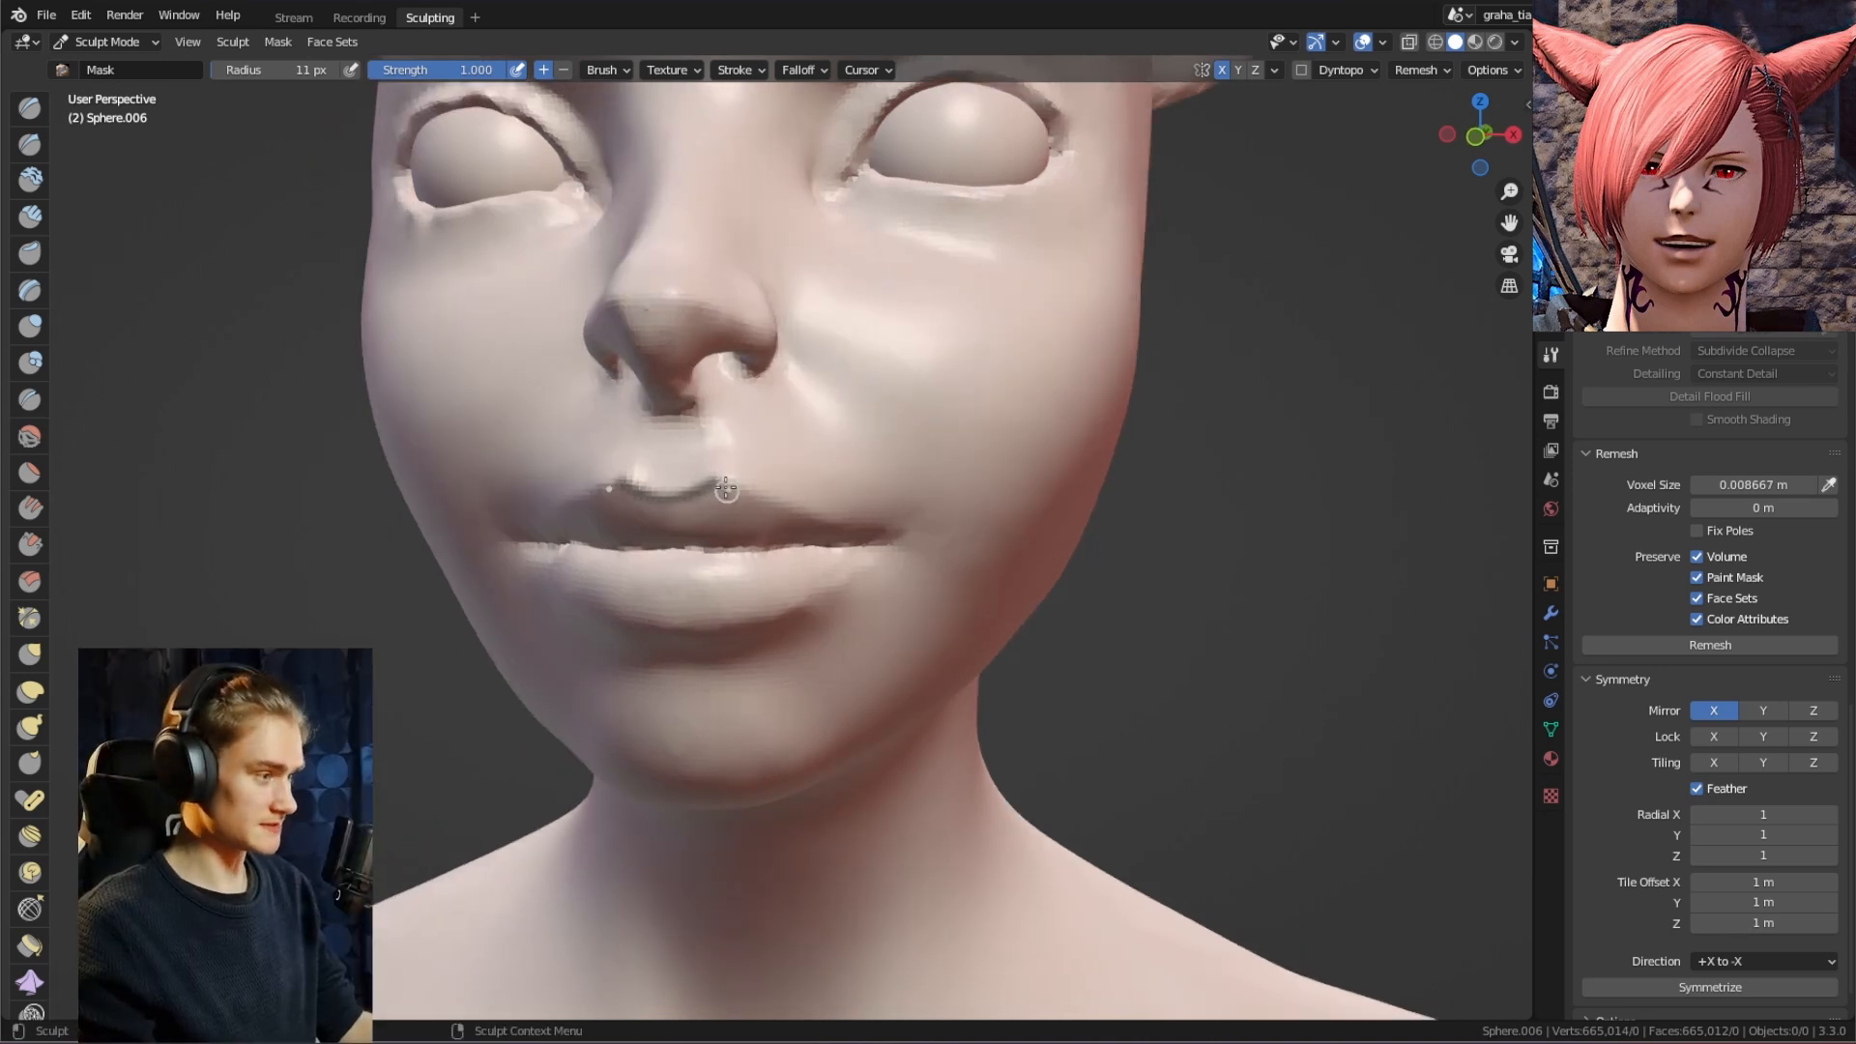
# Mask the V-shaped cheek marks and the winged eyeliner above both eyes with a 6 px Mask brush at strength 1.000.
pyautogui.moveTo(781, 501); pyautogui.dragTo(787, 487)
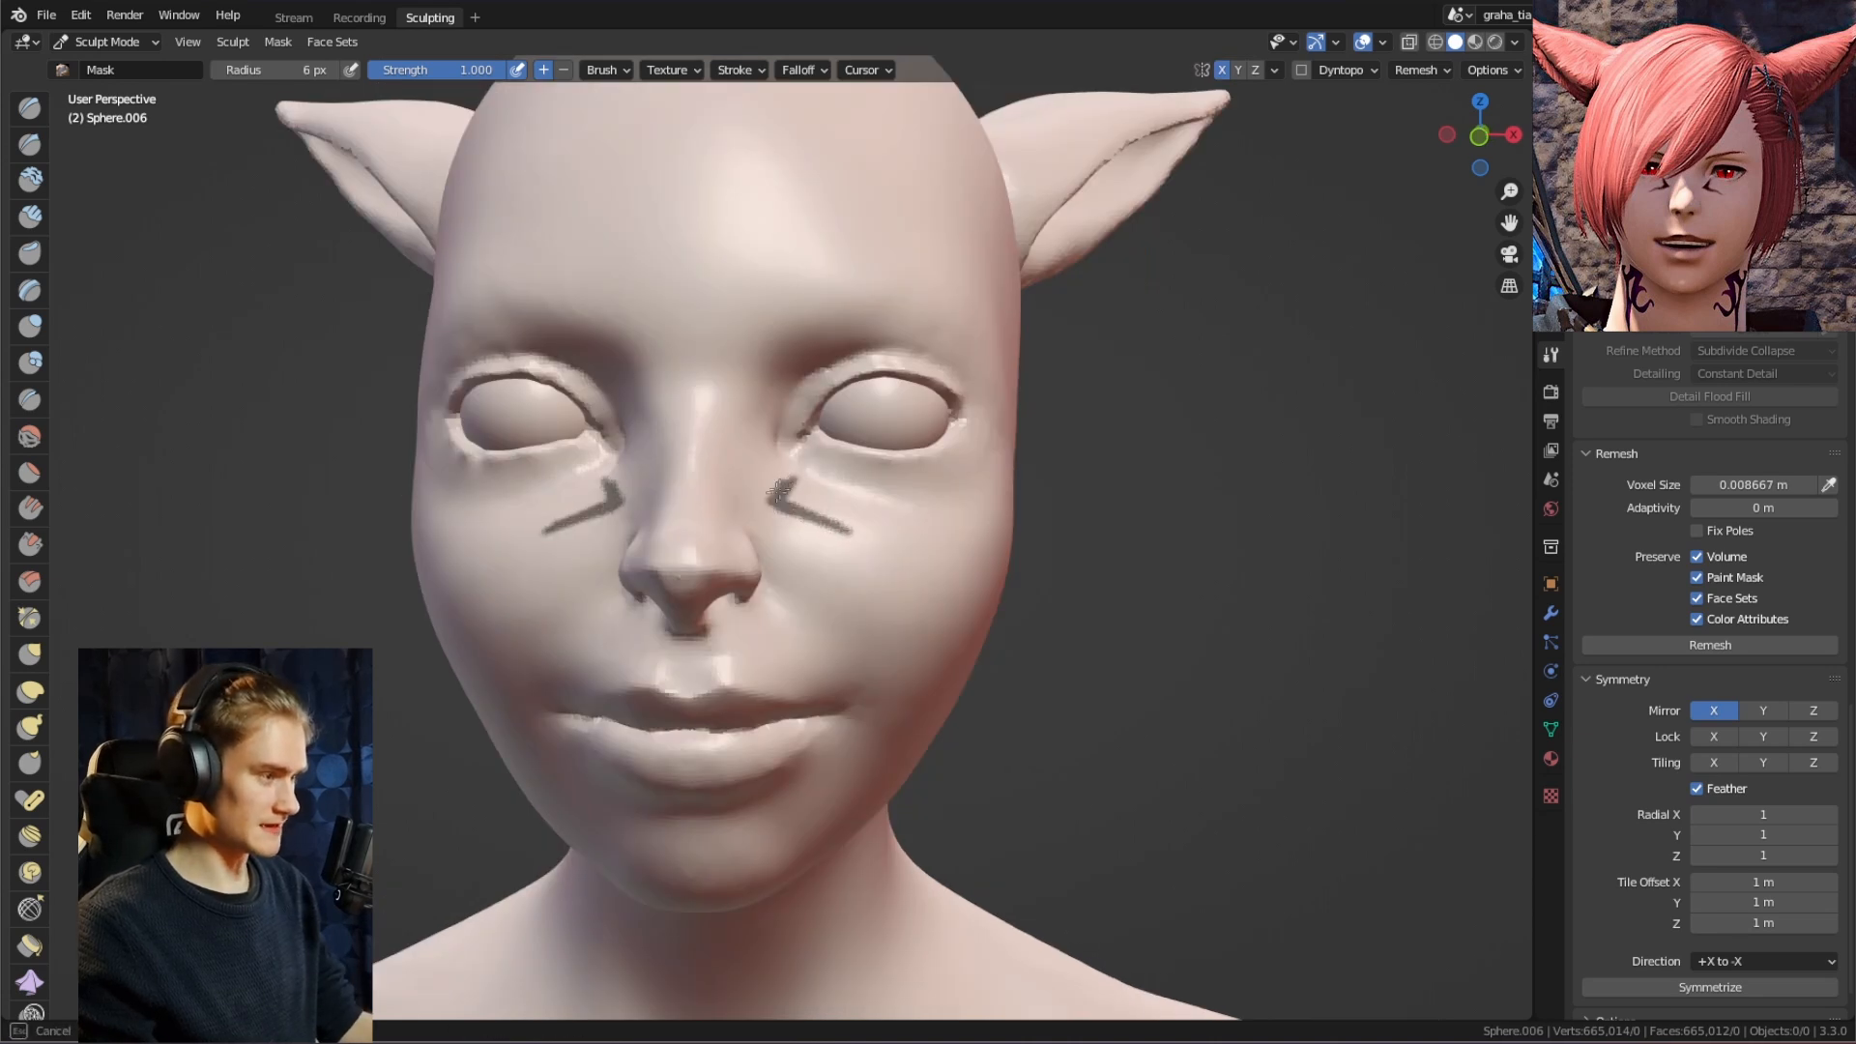
pyautogui.scroll(-4, 805, 486)
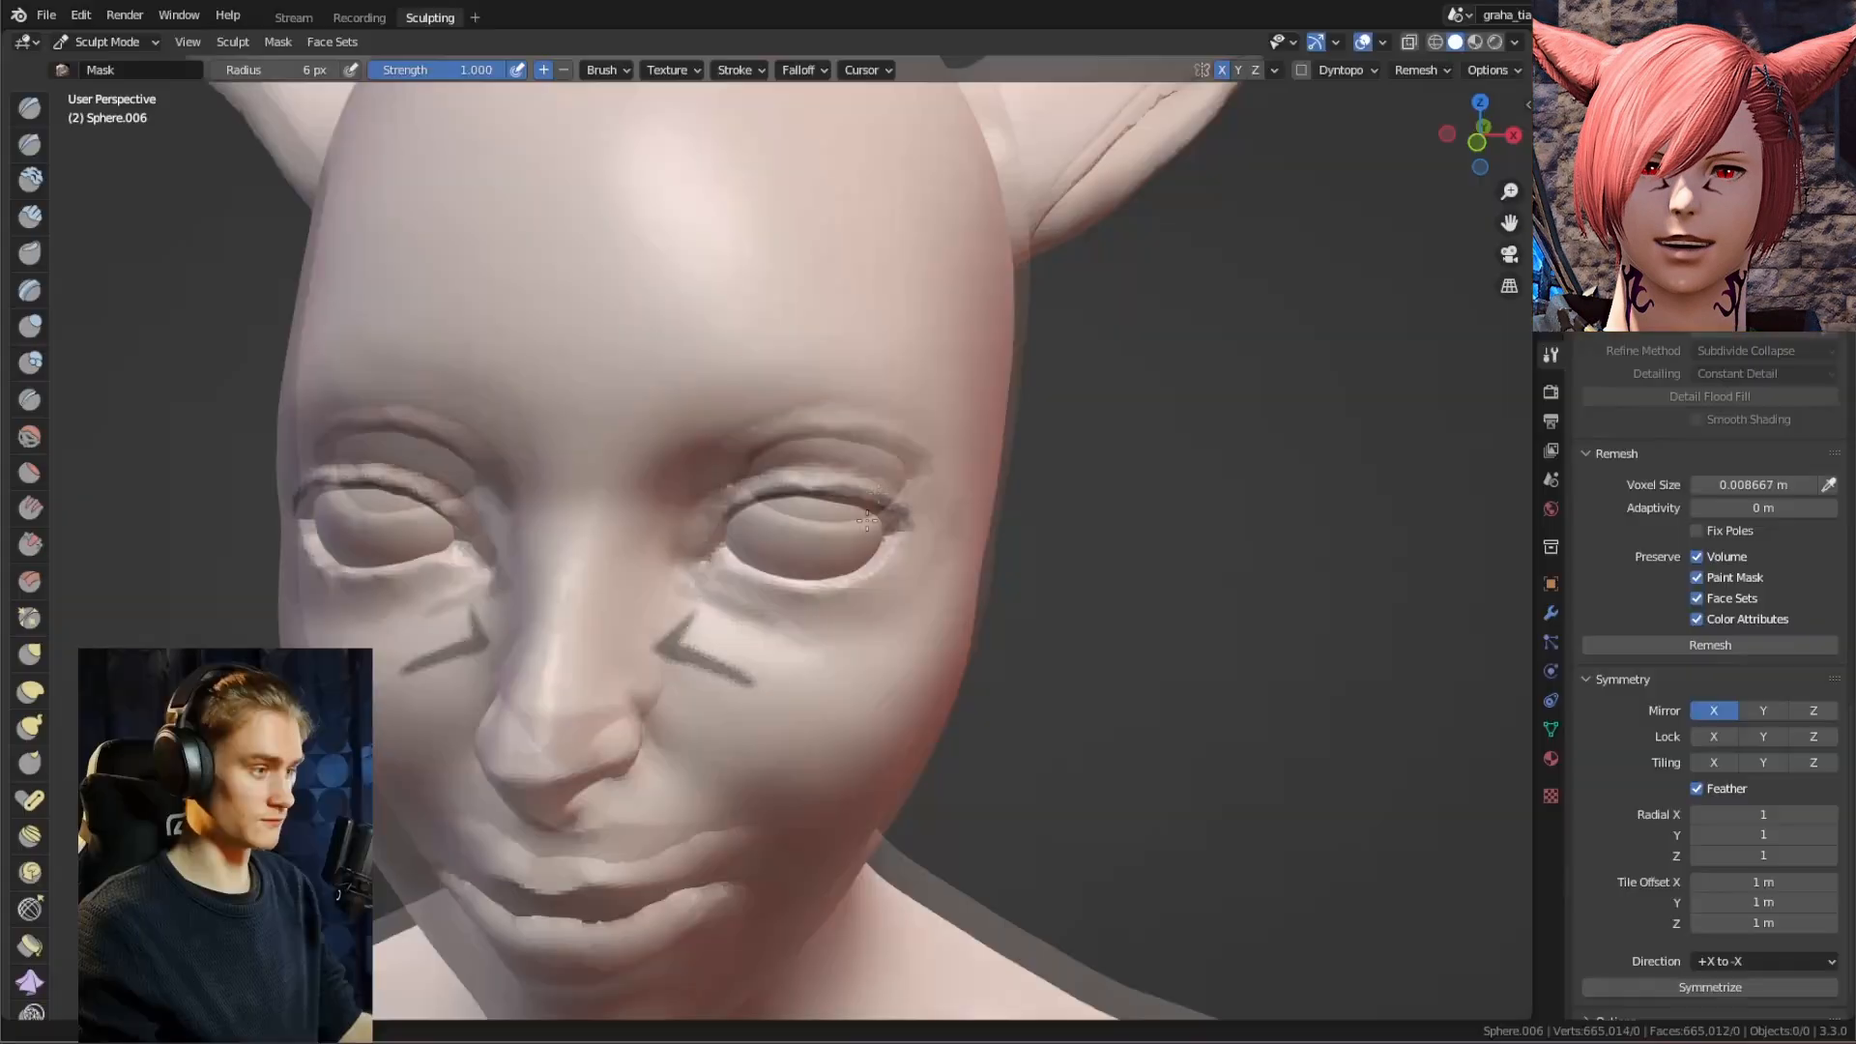
pyautogui.moveTo(803, 493); pyautogui.dragTo(837, 488, button='middle')
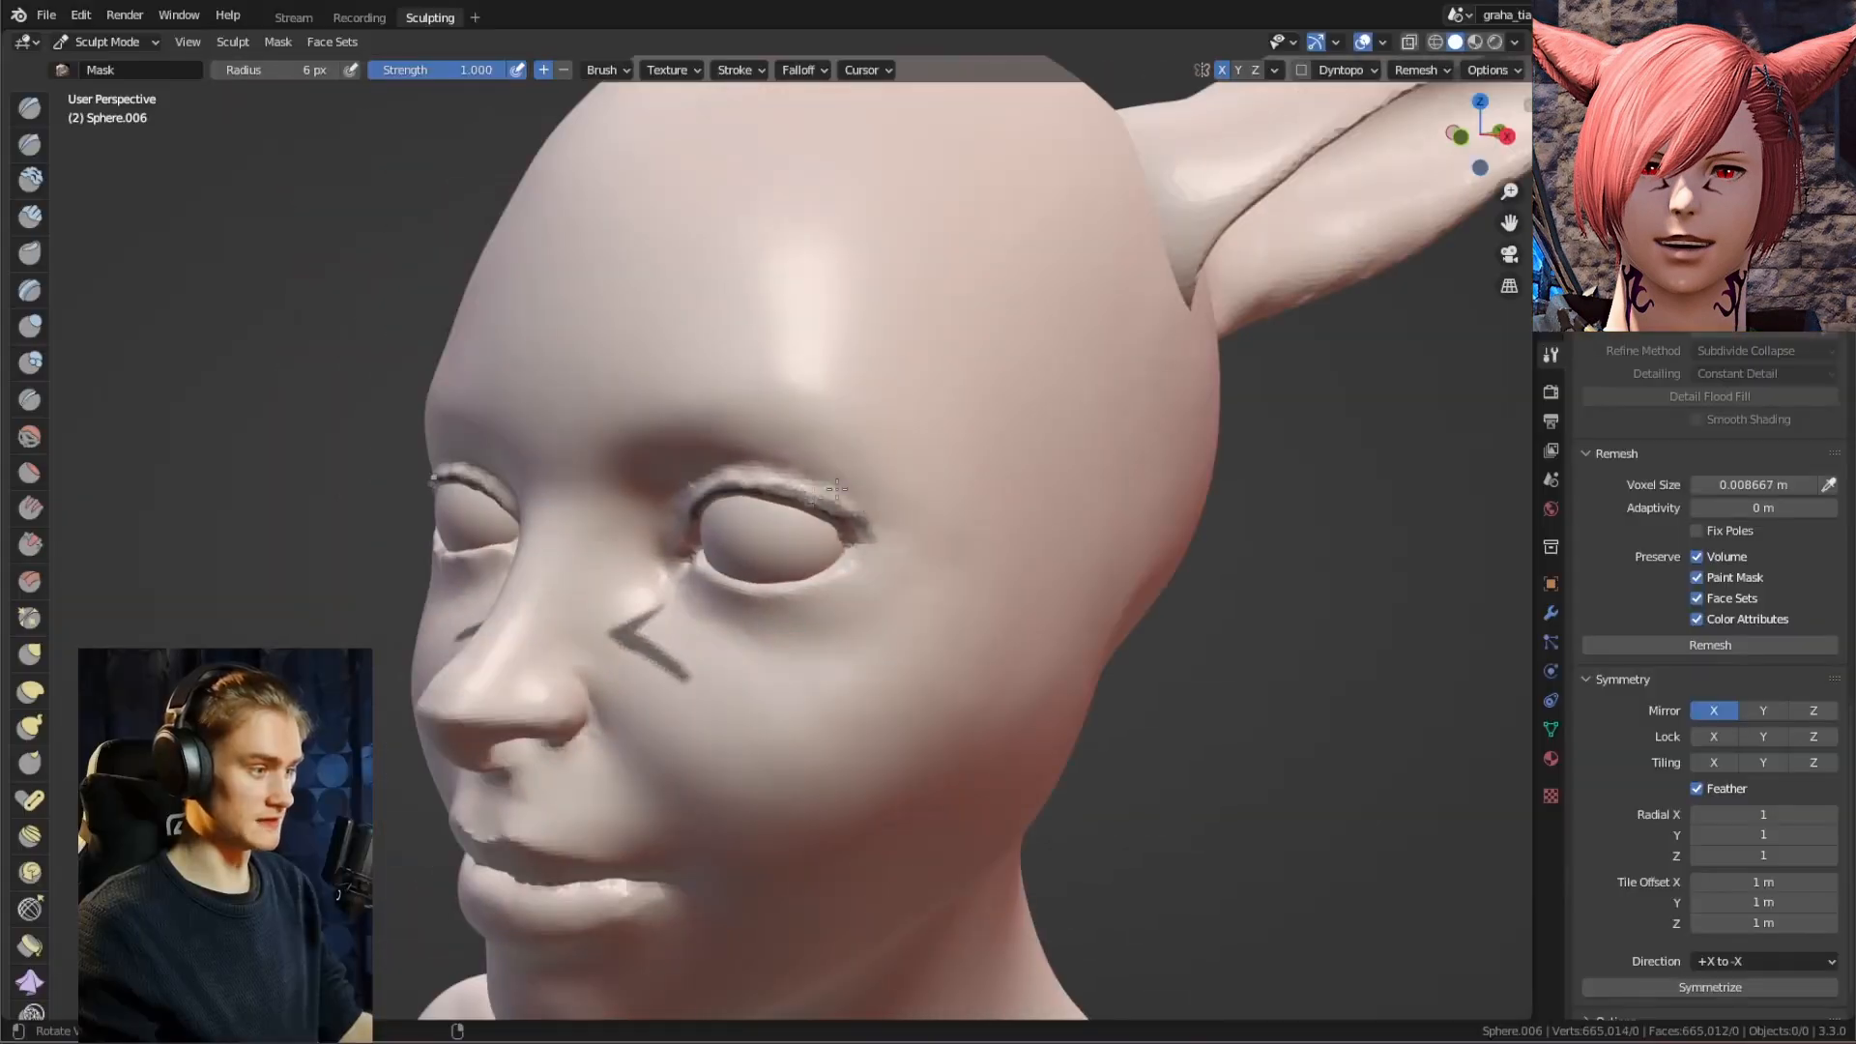
pyautogui.moveTo(897, 547); pyautogui.dragTo(817, 503, button='middle')
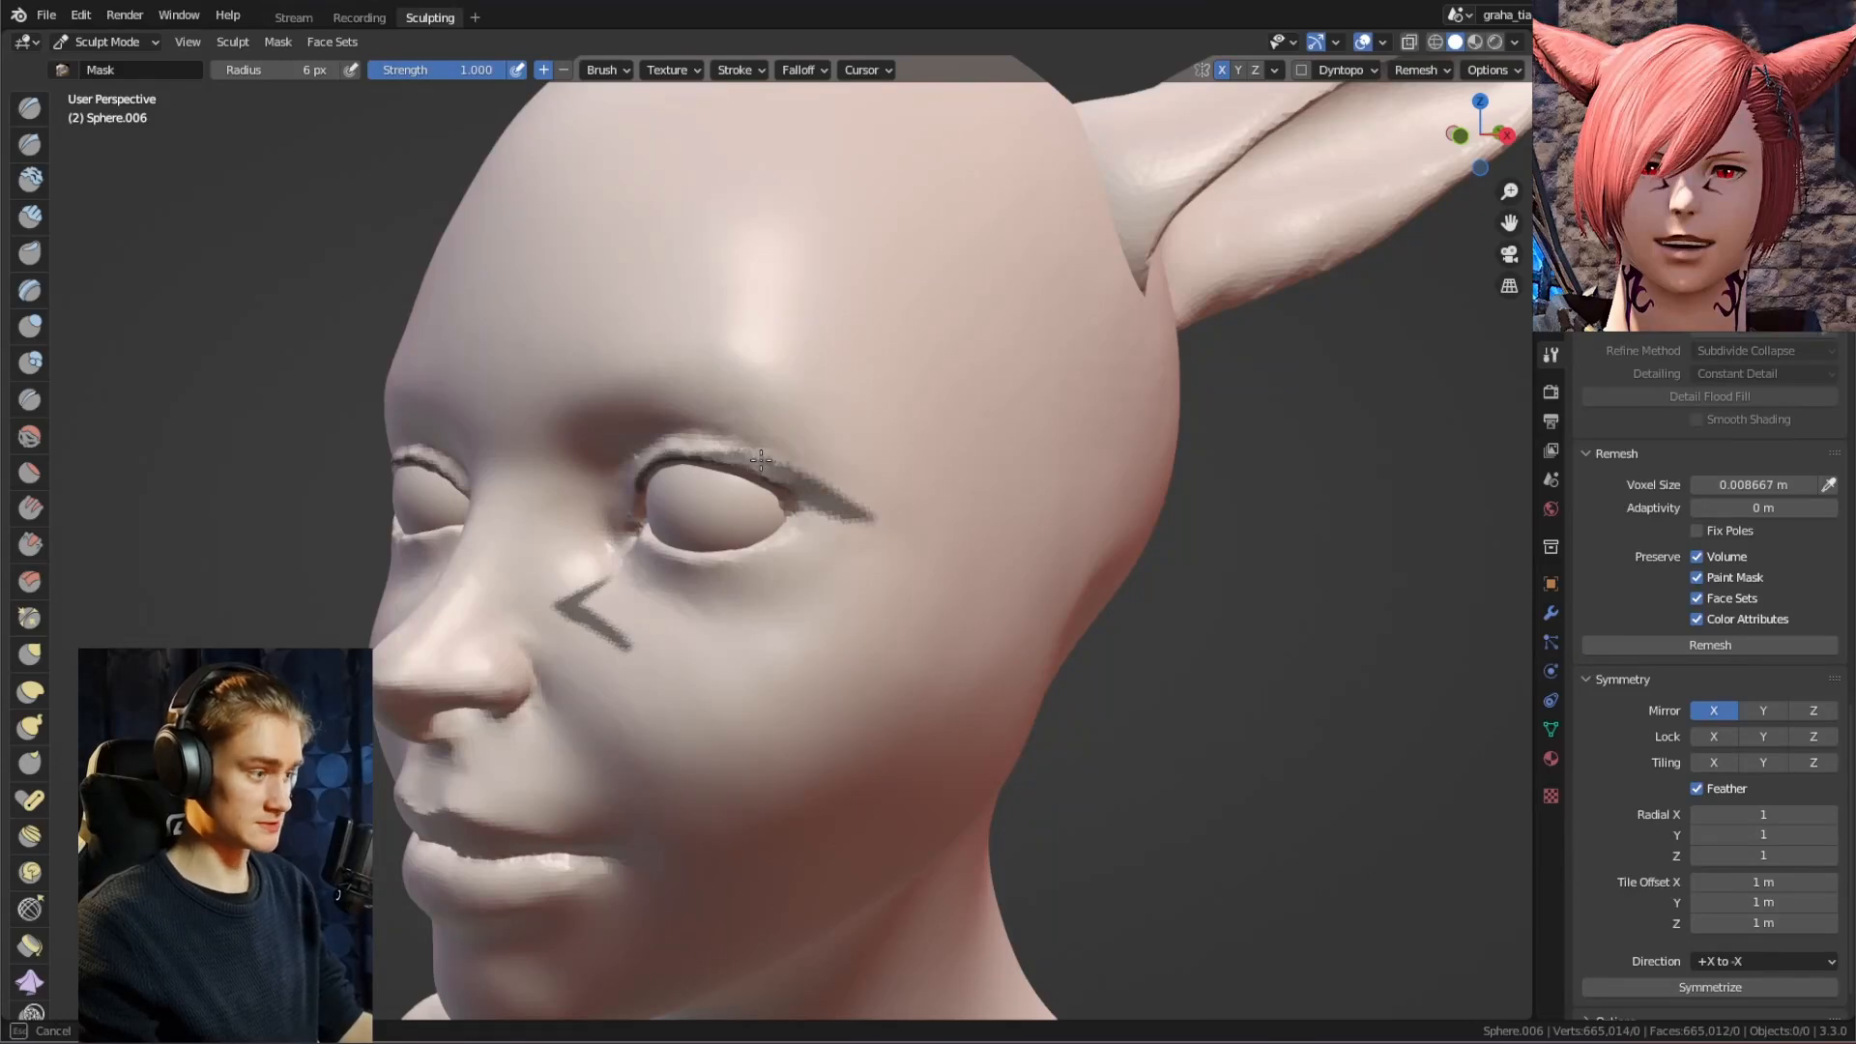
pyautogui.moveTo(798, 456); pyautogui.dragTo(802, 549, button='middle')
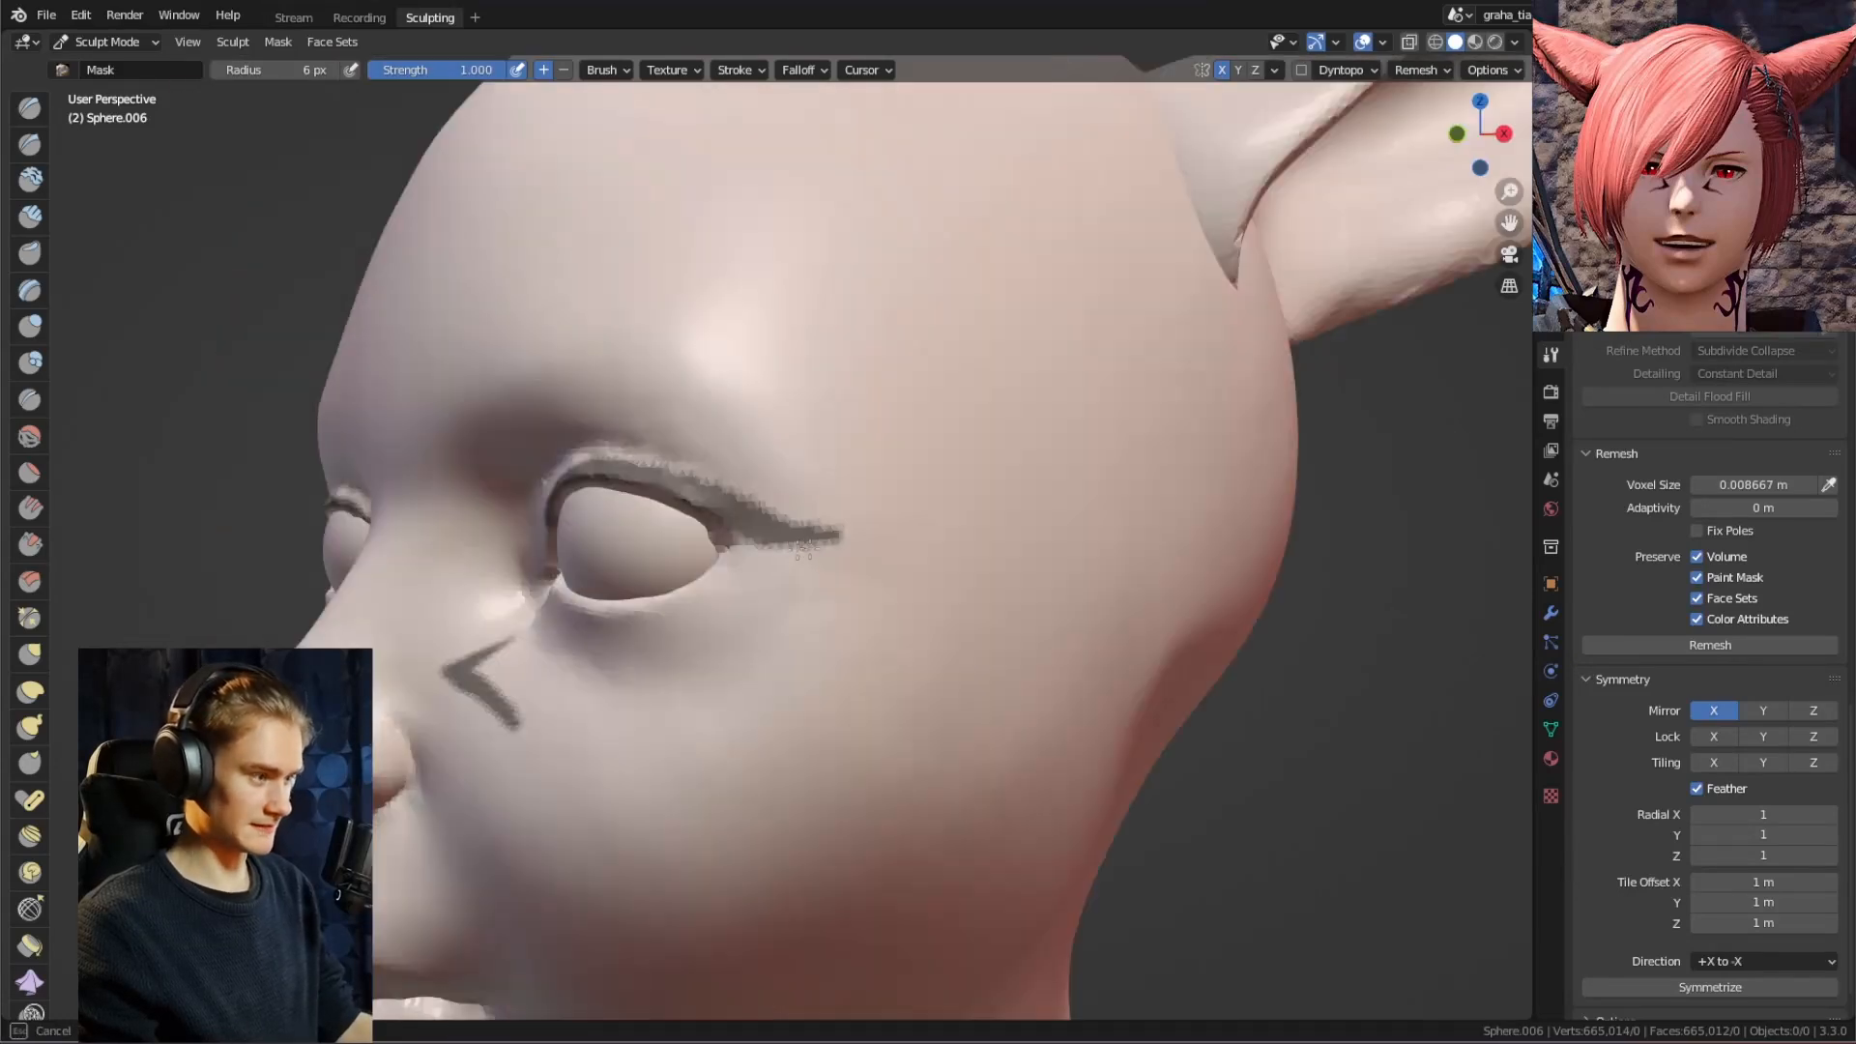
pyautogui.scroll(-8, 896, 532)
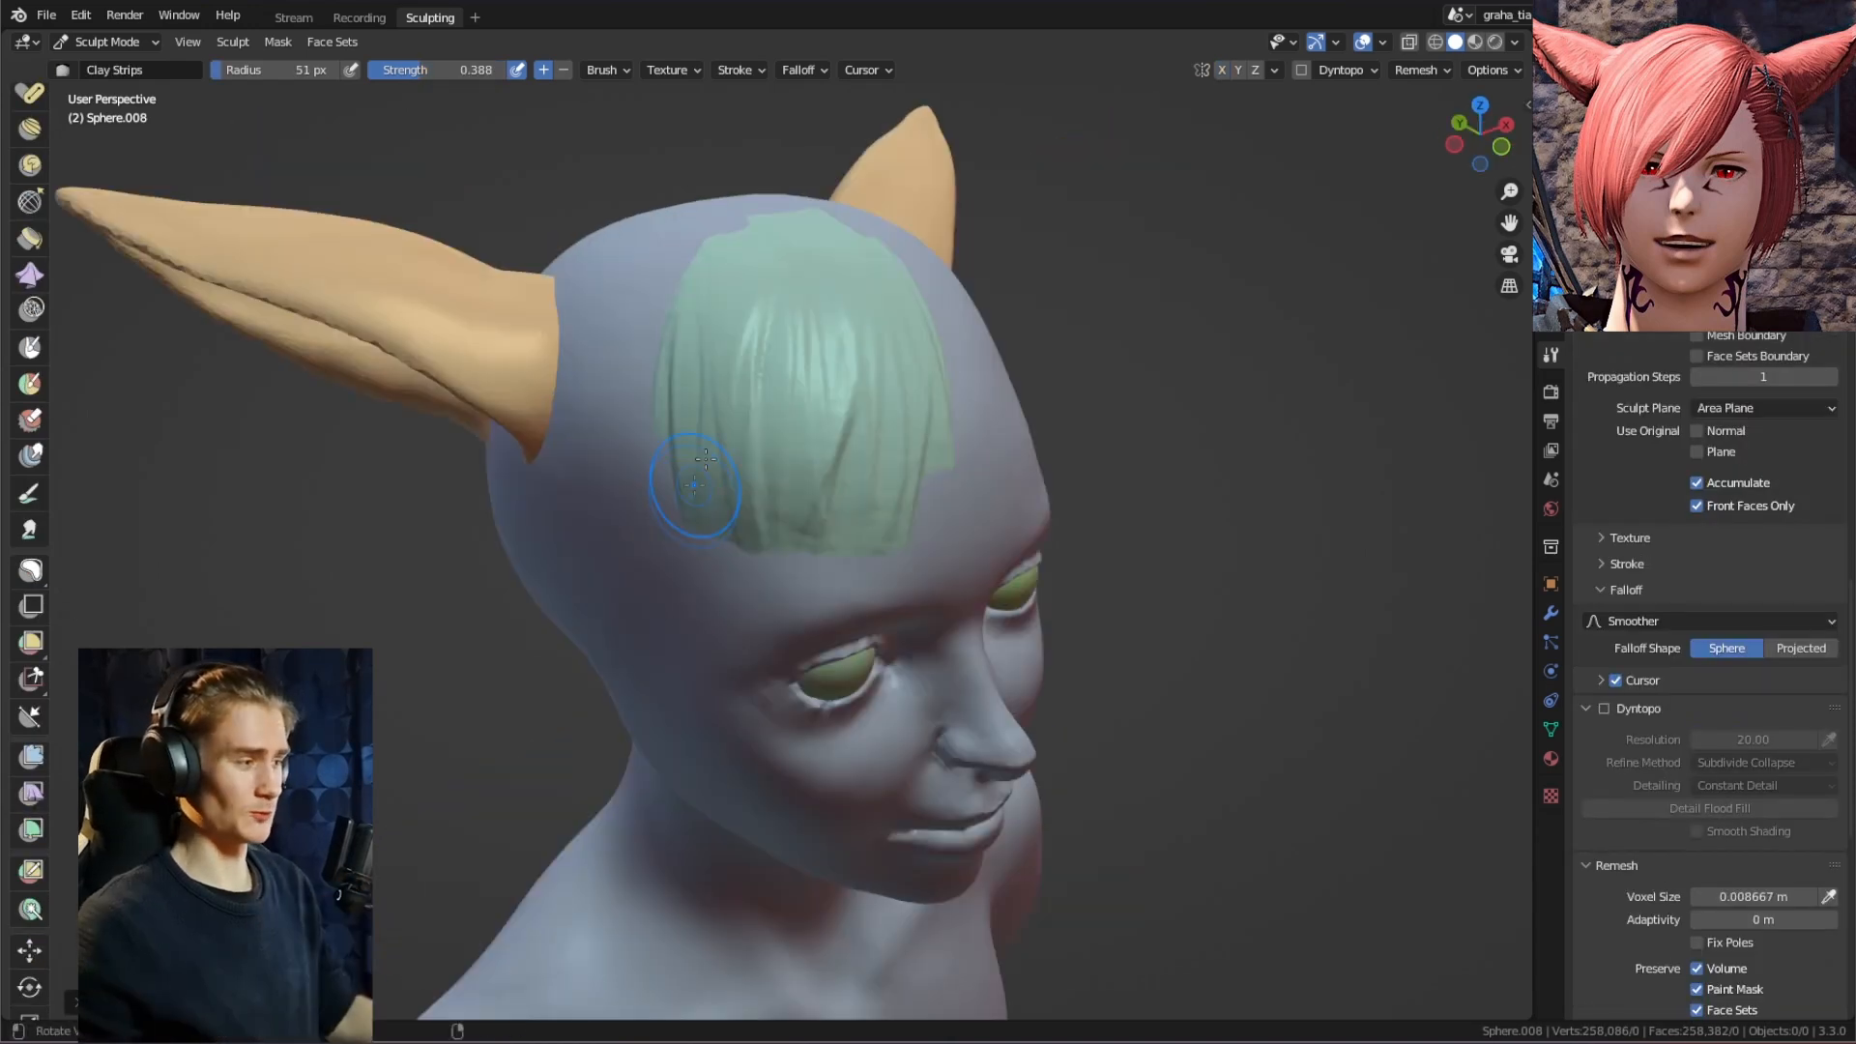
# Build up the swept hair from the crown over one side of the head with the Clay Strips brush at strength 0.388.
pyautogui.moveTo(696, 251); pyautogui.dragTo(727, 234, button='middle')
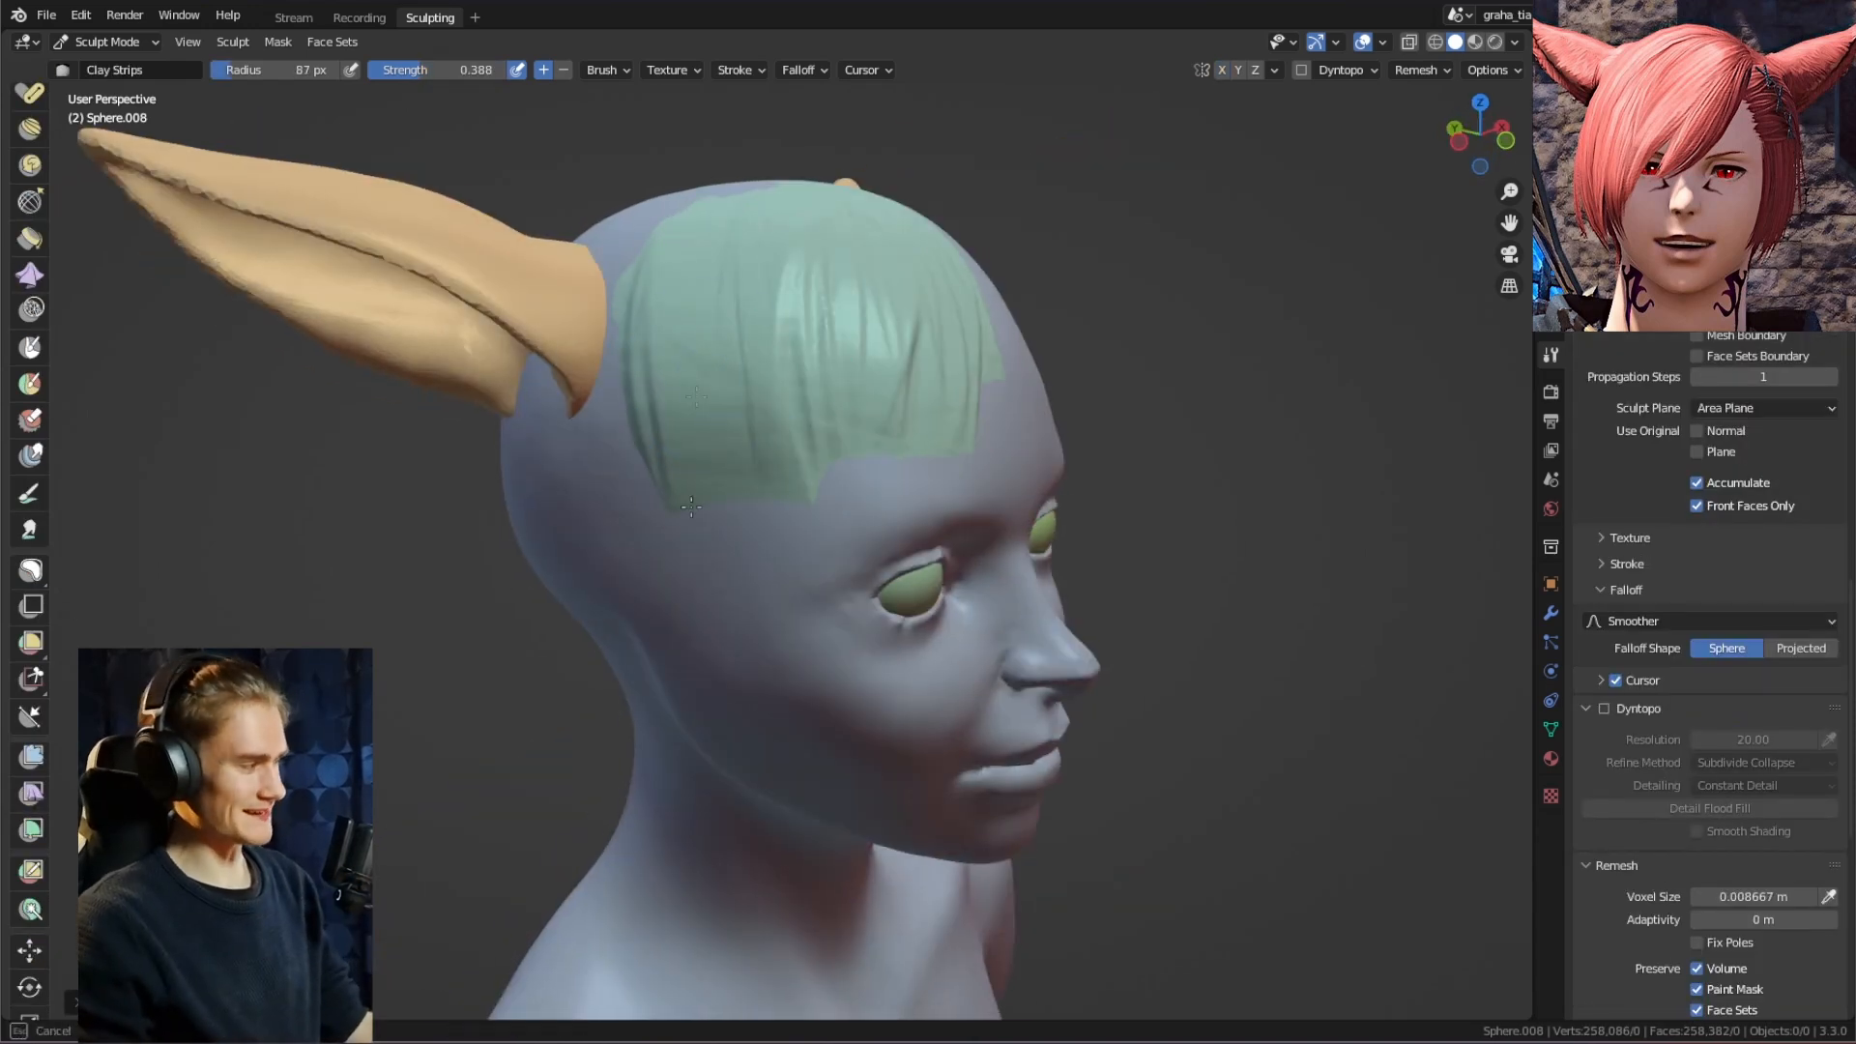
pyautogui.moveTo(668, 585); pyautogui.dragTo(777, 377, button='middle')
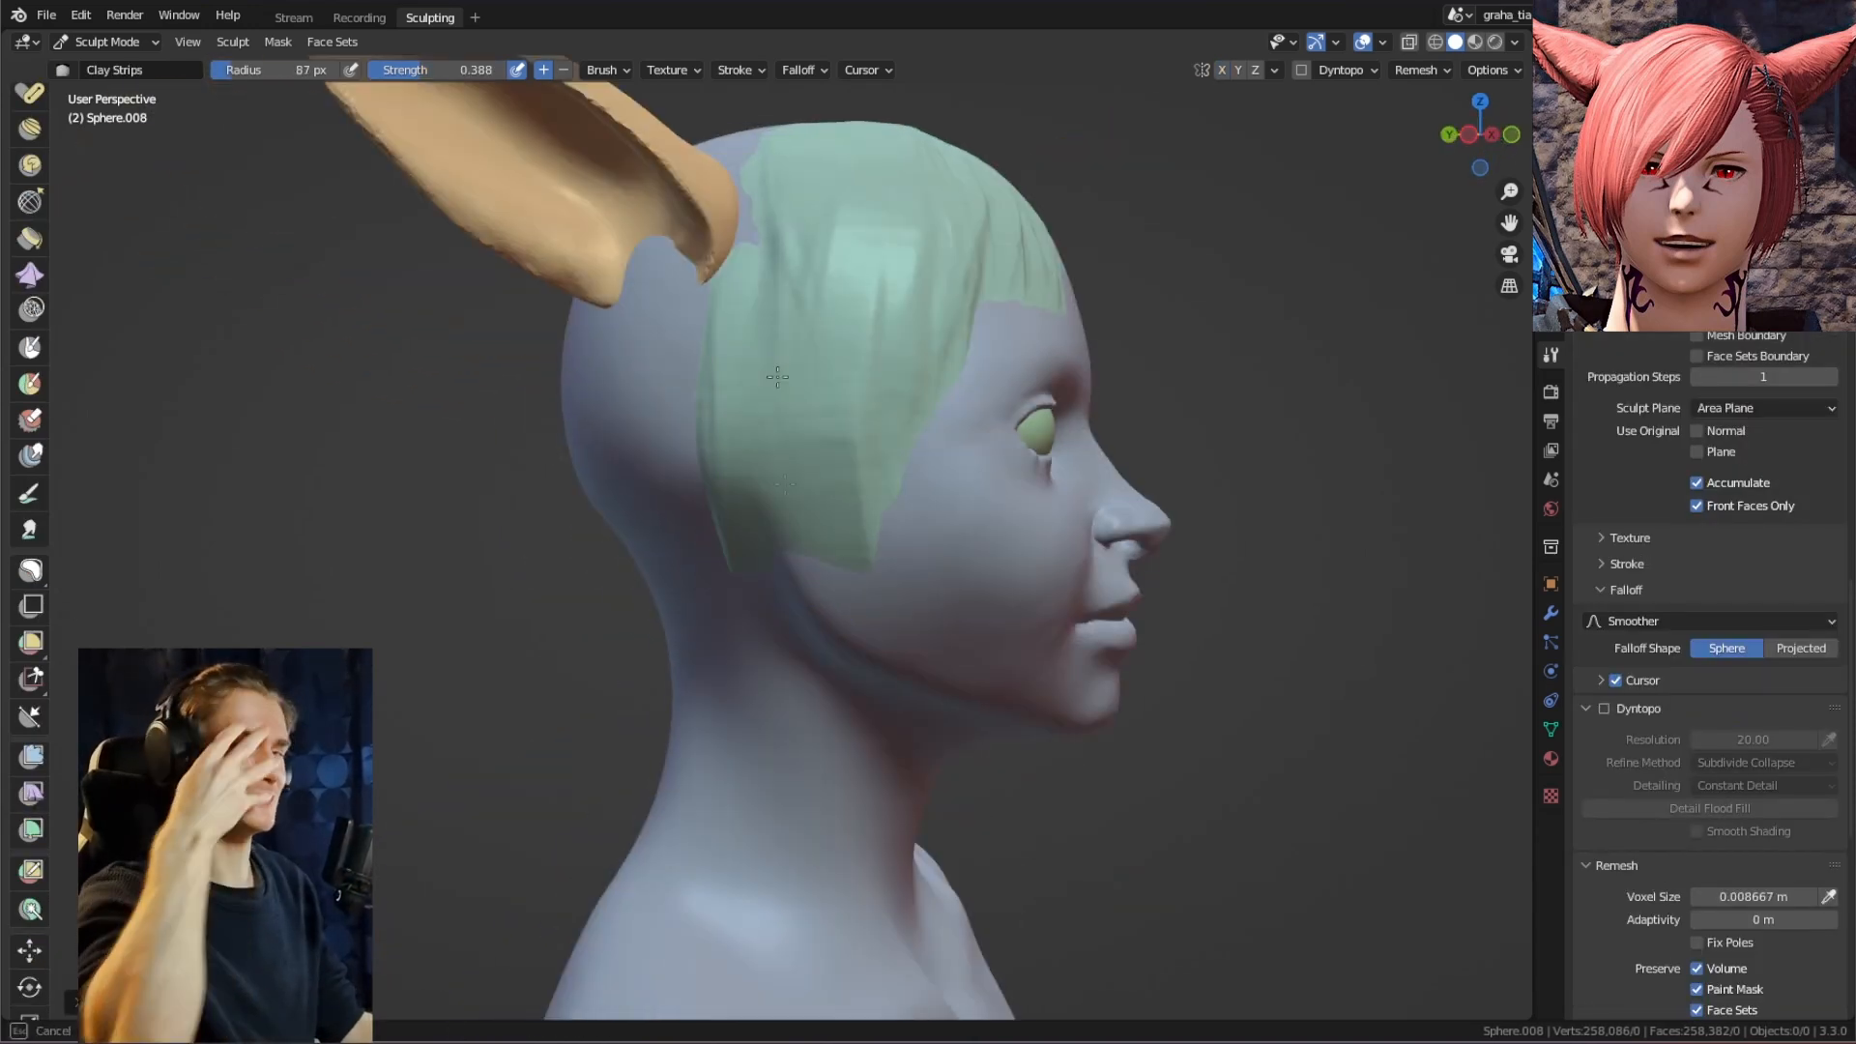
pyautogui.moveTo(800, 192); pyautogui.dragTo(778, 553, button='middle')
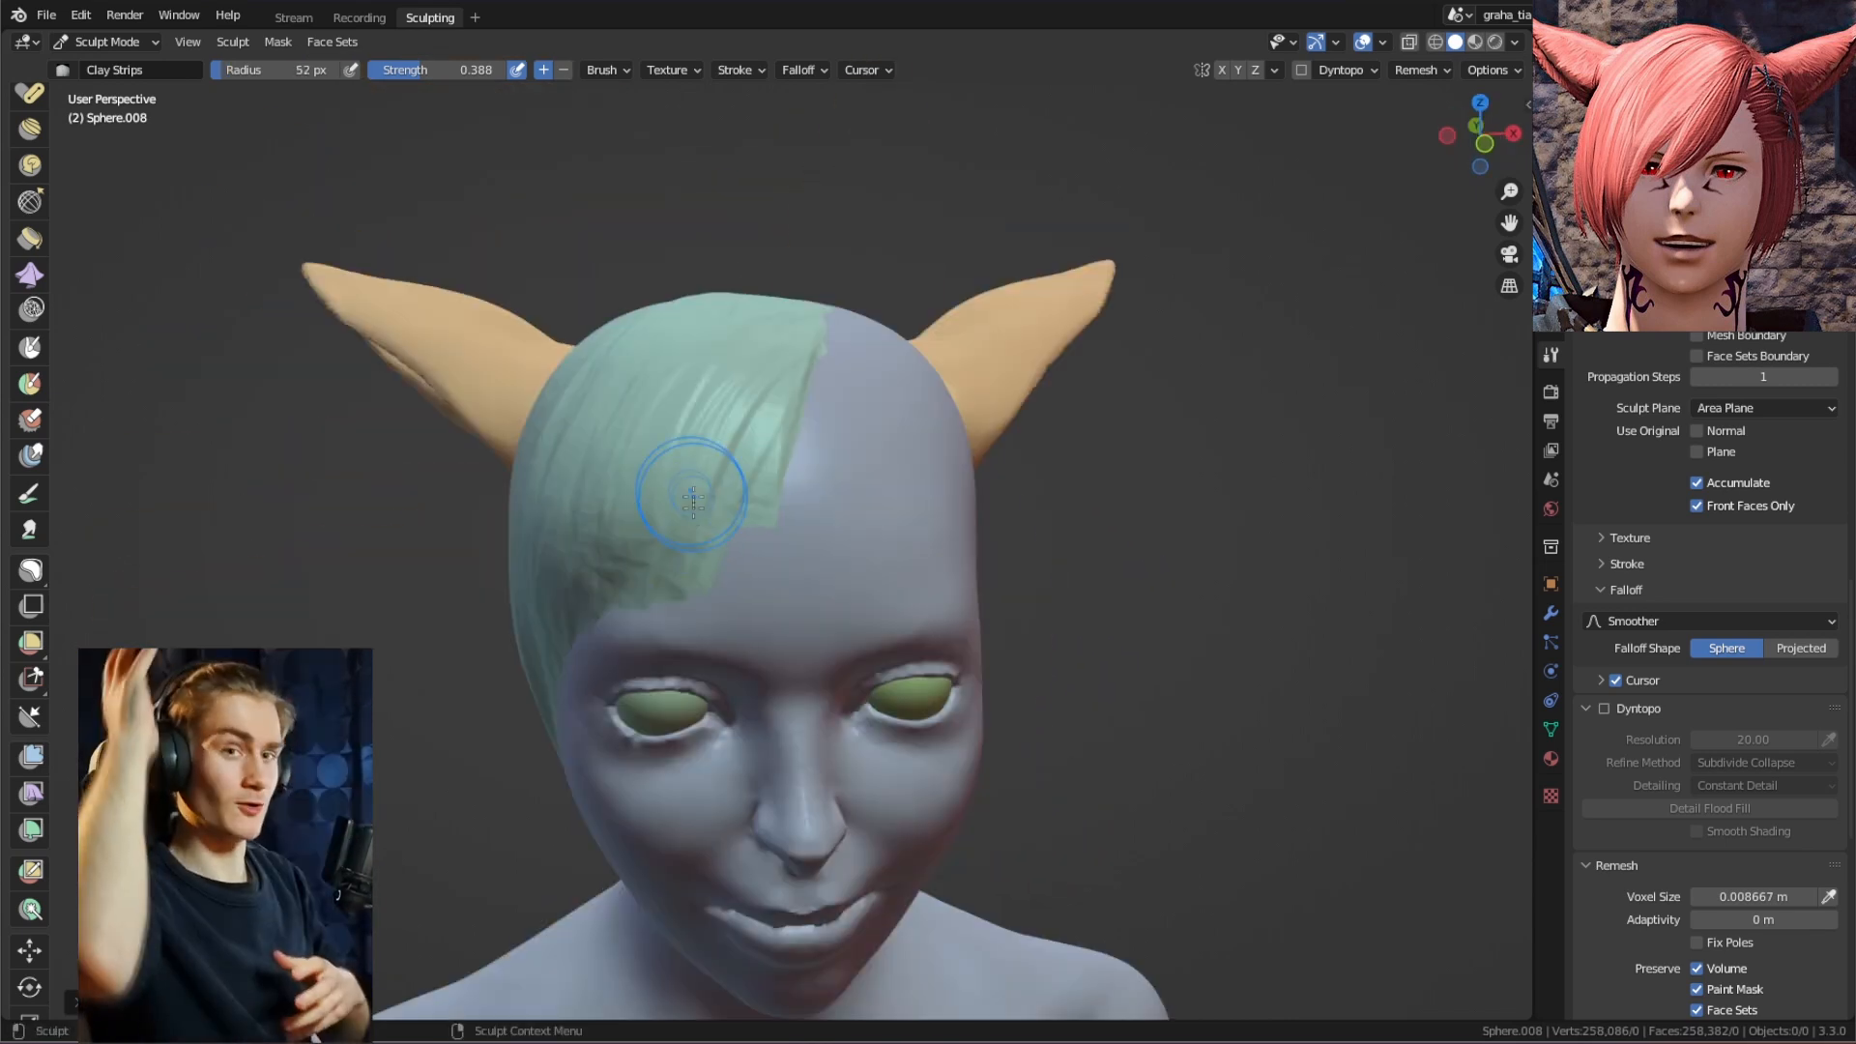
pyautogui.moveTo(781, 545); pyautogui.dragTo(773, 503, button='middle')
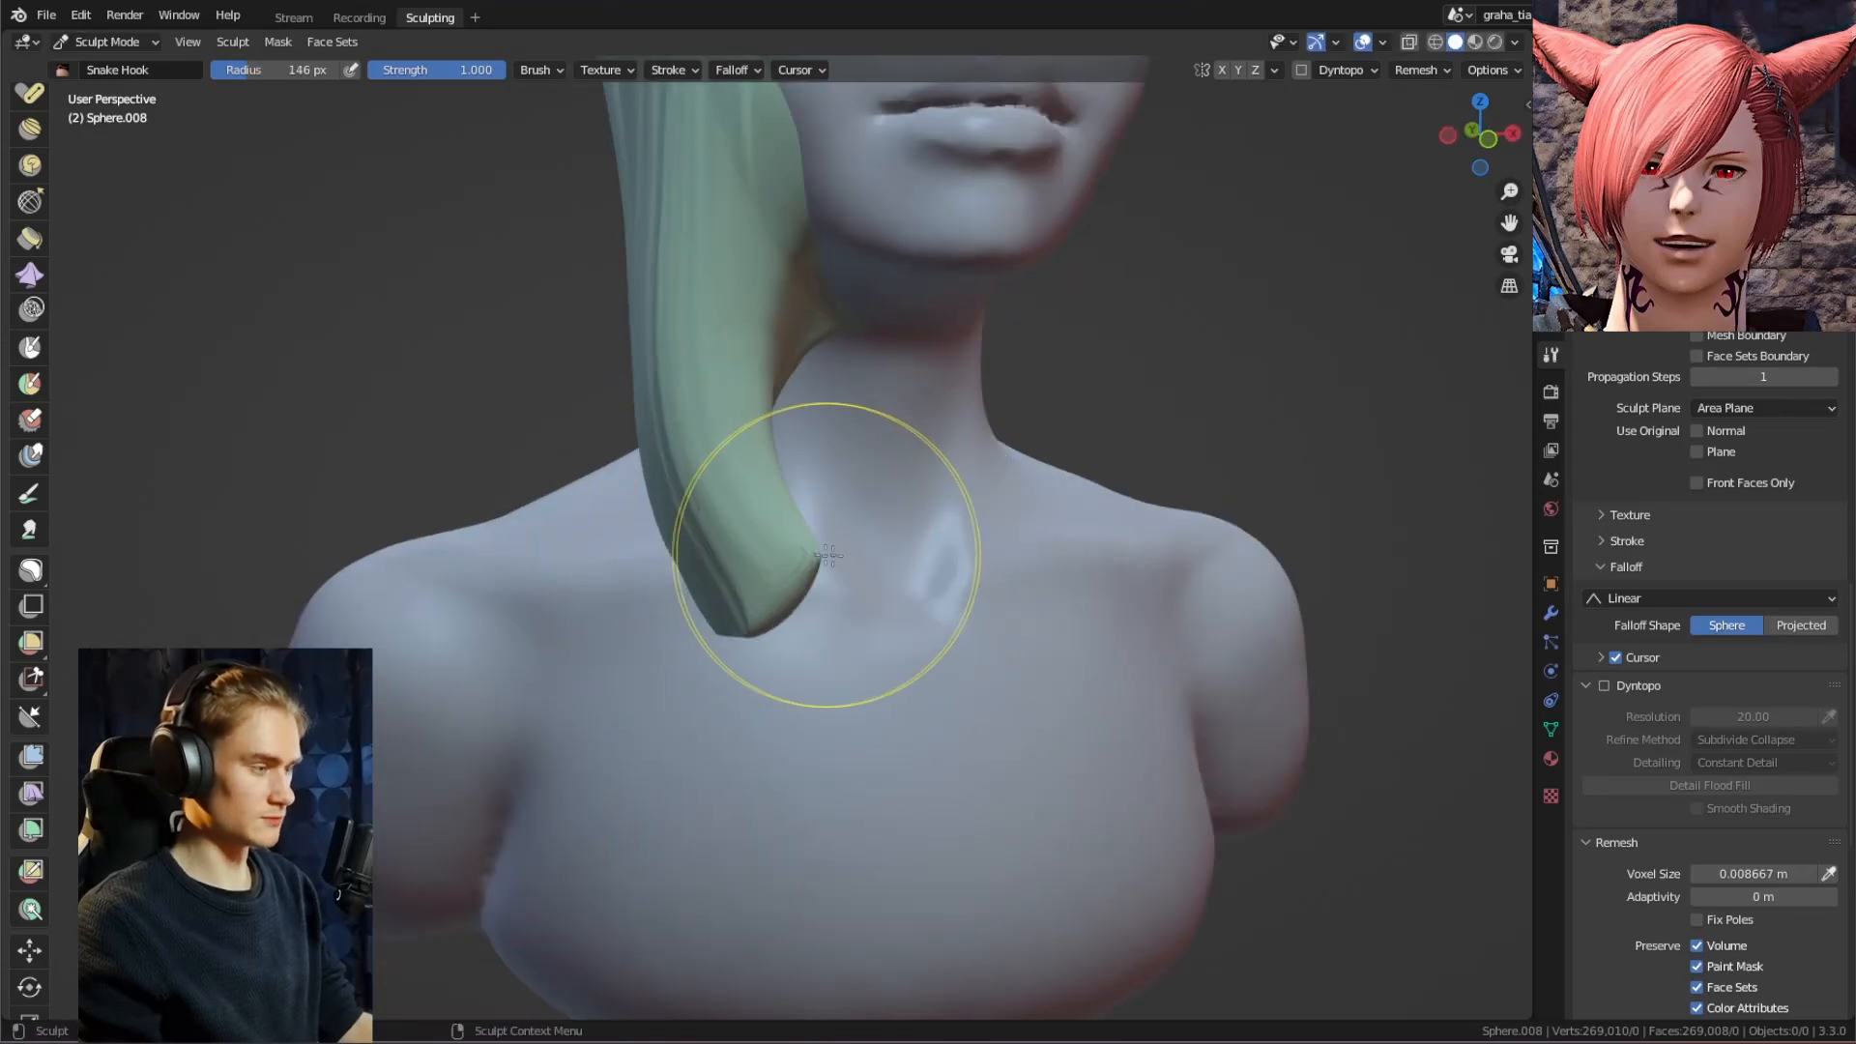
# Pull the front lock down to the chest and extend the back hair over the nape with a large Snake Hook brush at strength 1.000.
pyautogui.moveTo(826, 556); pyautogui.dragTo(807, 551, button='middle')
pyautogui.press('f')
pyautogui.click(771, 517)
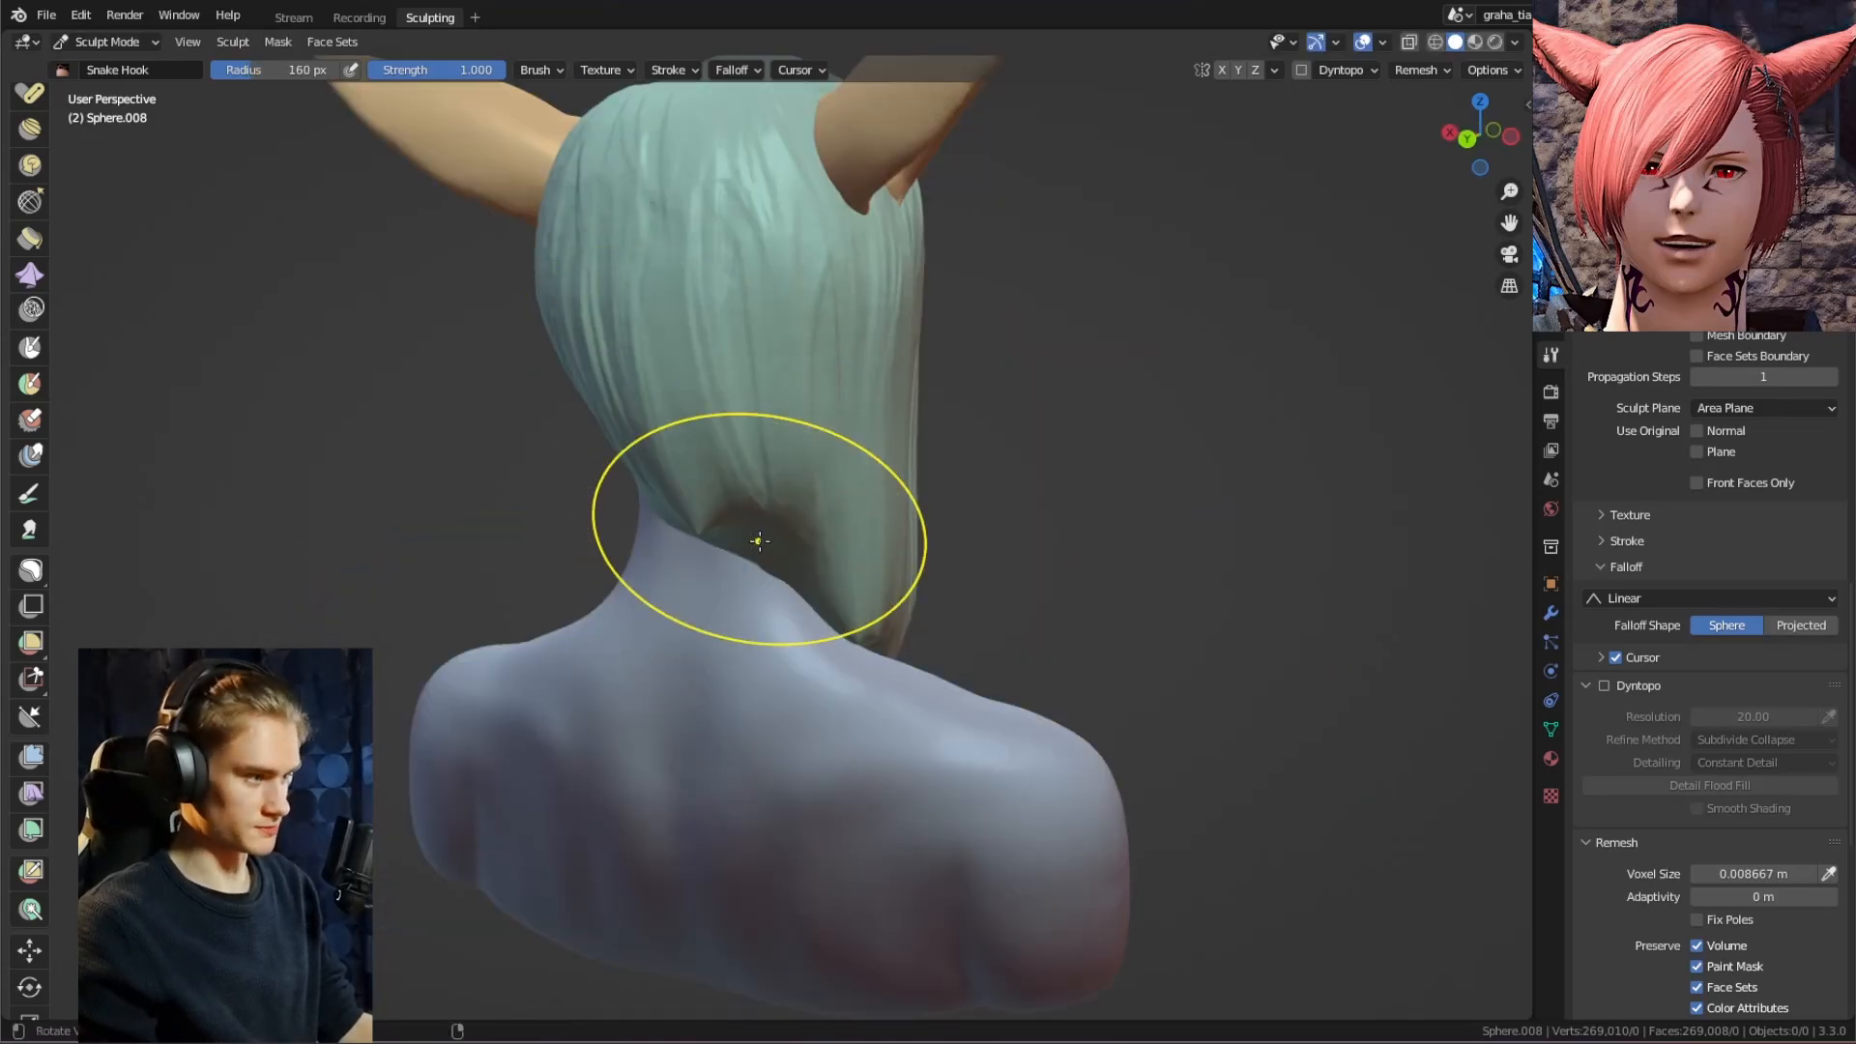
pyautogui.moveTo(758, 541); pyautogui.dragTo(734, 532, button='middle')
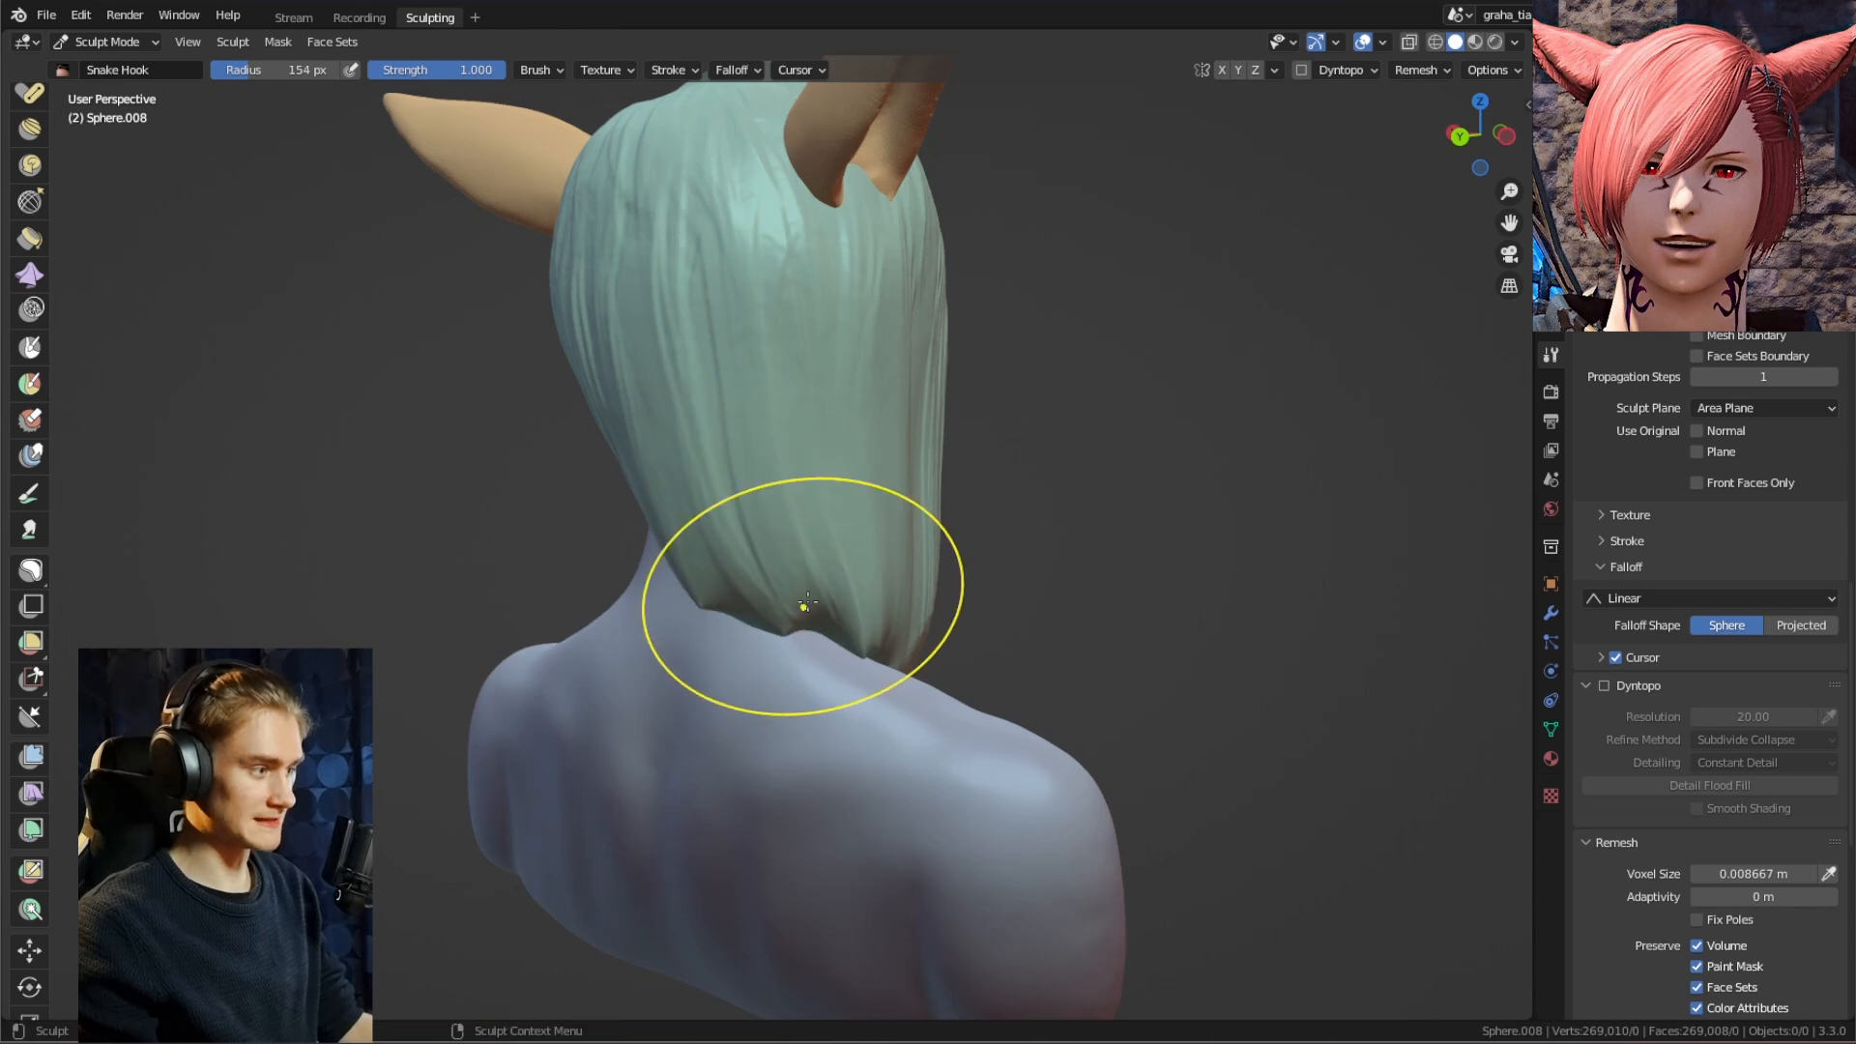
pyautogui.moveTo(807, 602); pyautogui.dragTo(896, 456, button='middle')
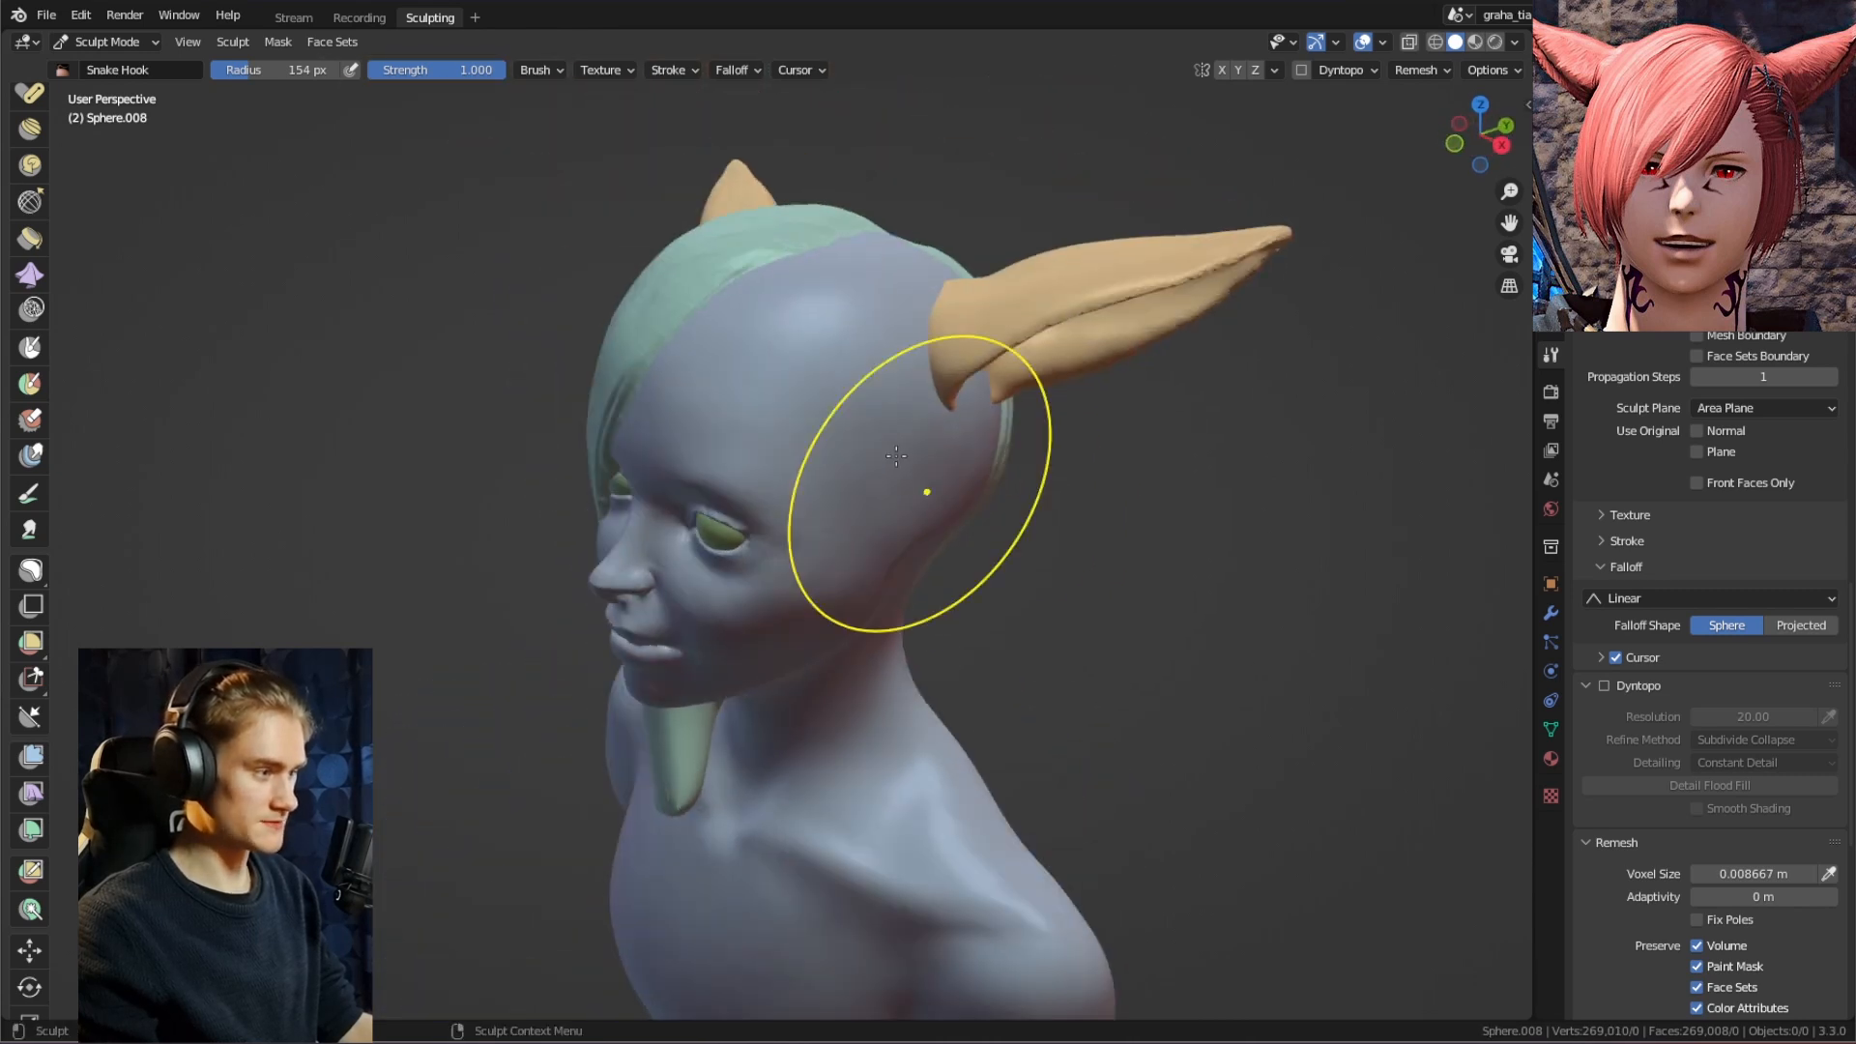
pyautogui.moveTo(984, 504); pyautogui.dragTo(760, 505, button='middle')
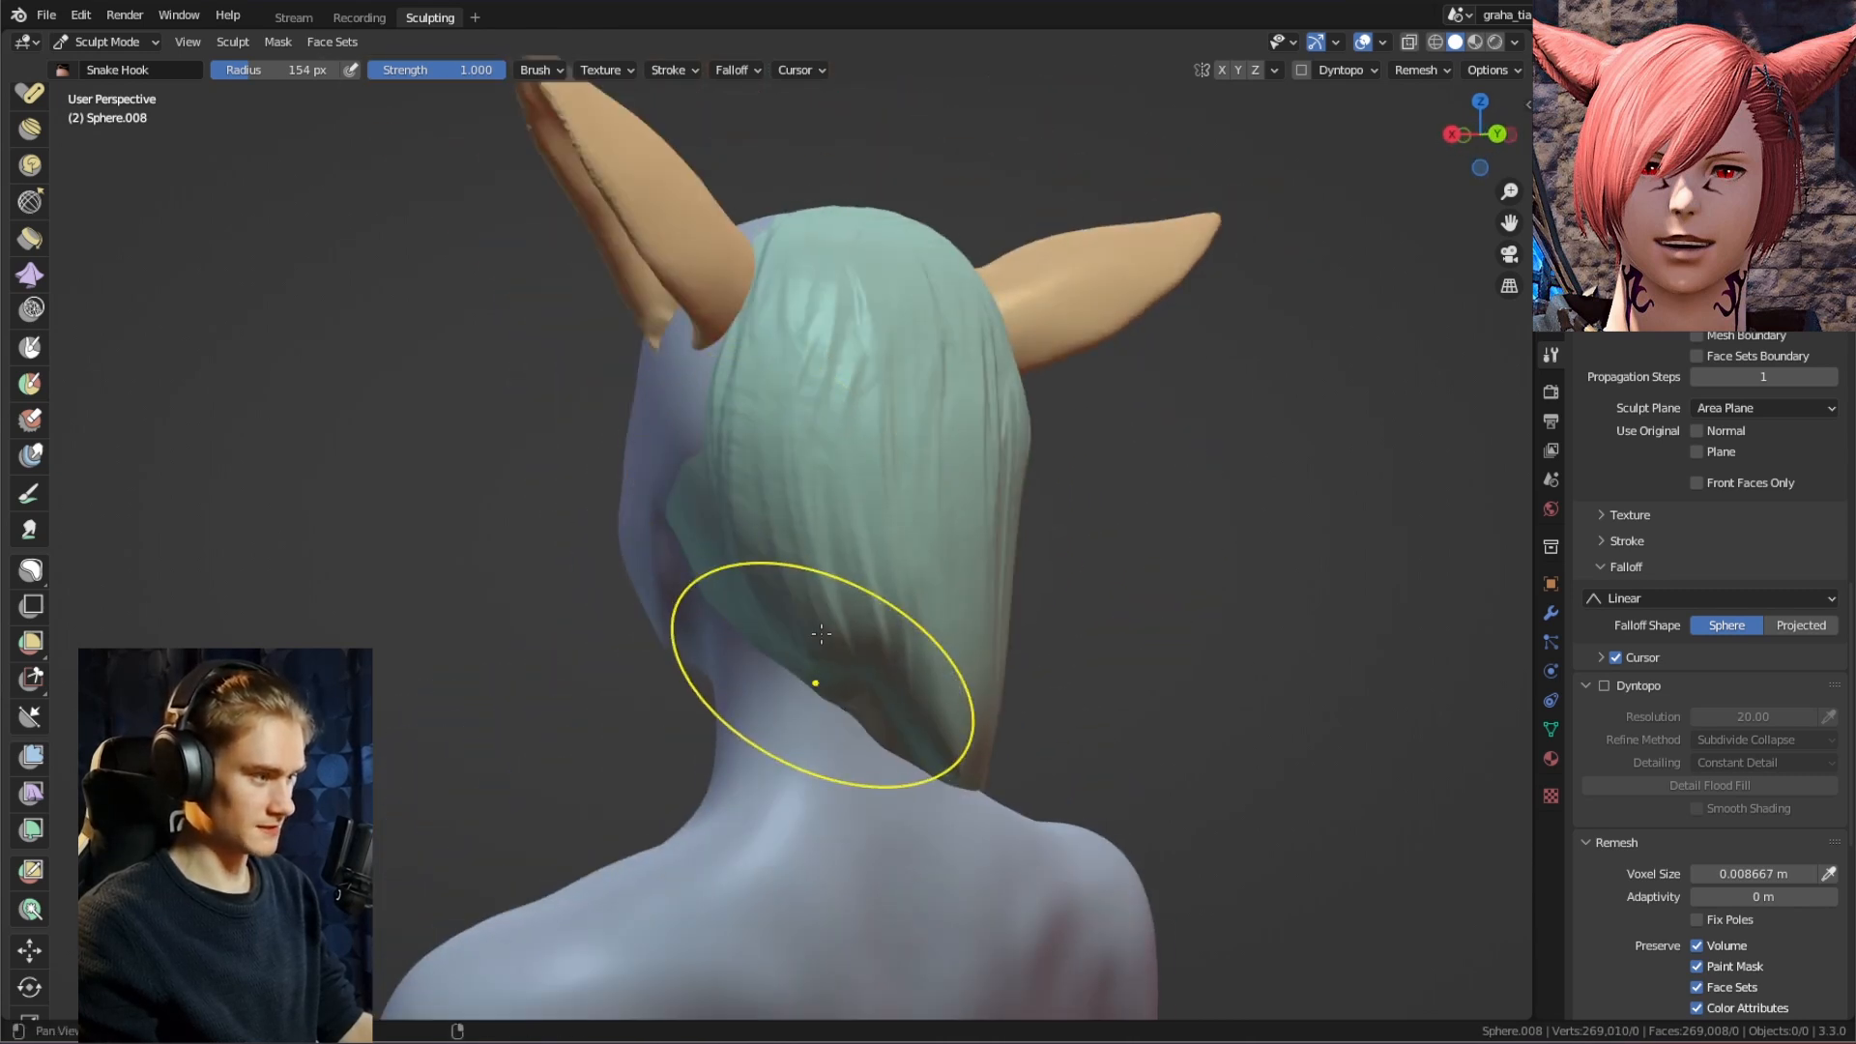
pyautogui.moveTo(820, 633)
pyautogui.mouseDown(button='middle')
pyautogui.moveTo(792, 590)
pyautogui.moveTo(851, 582)
pyautogui.moveTo(987, 445)
pyautogui.mouseUp(button='middle')
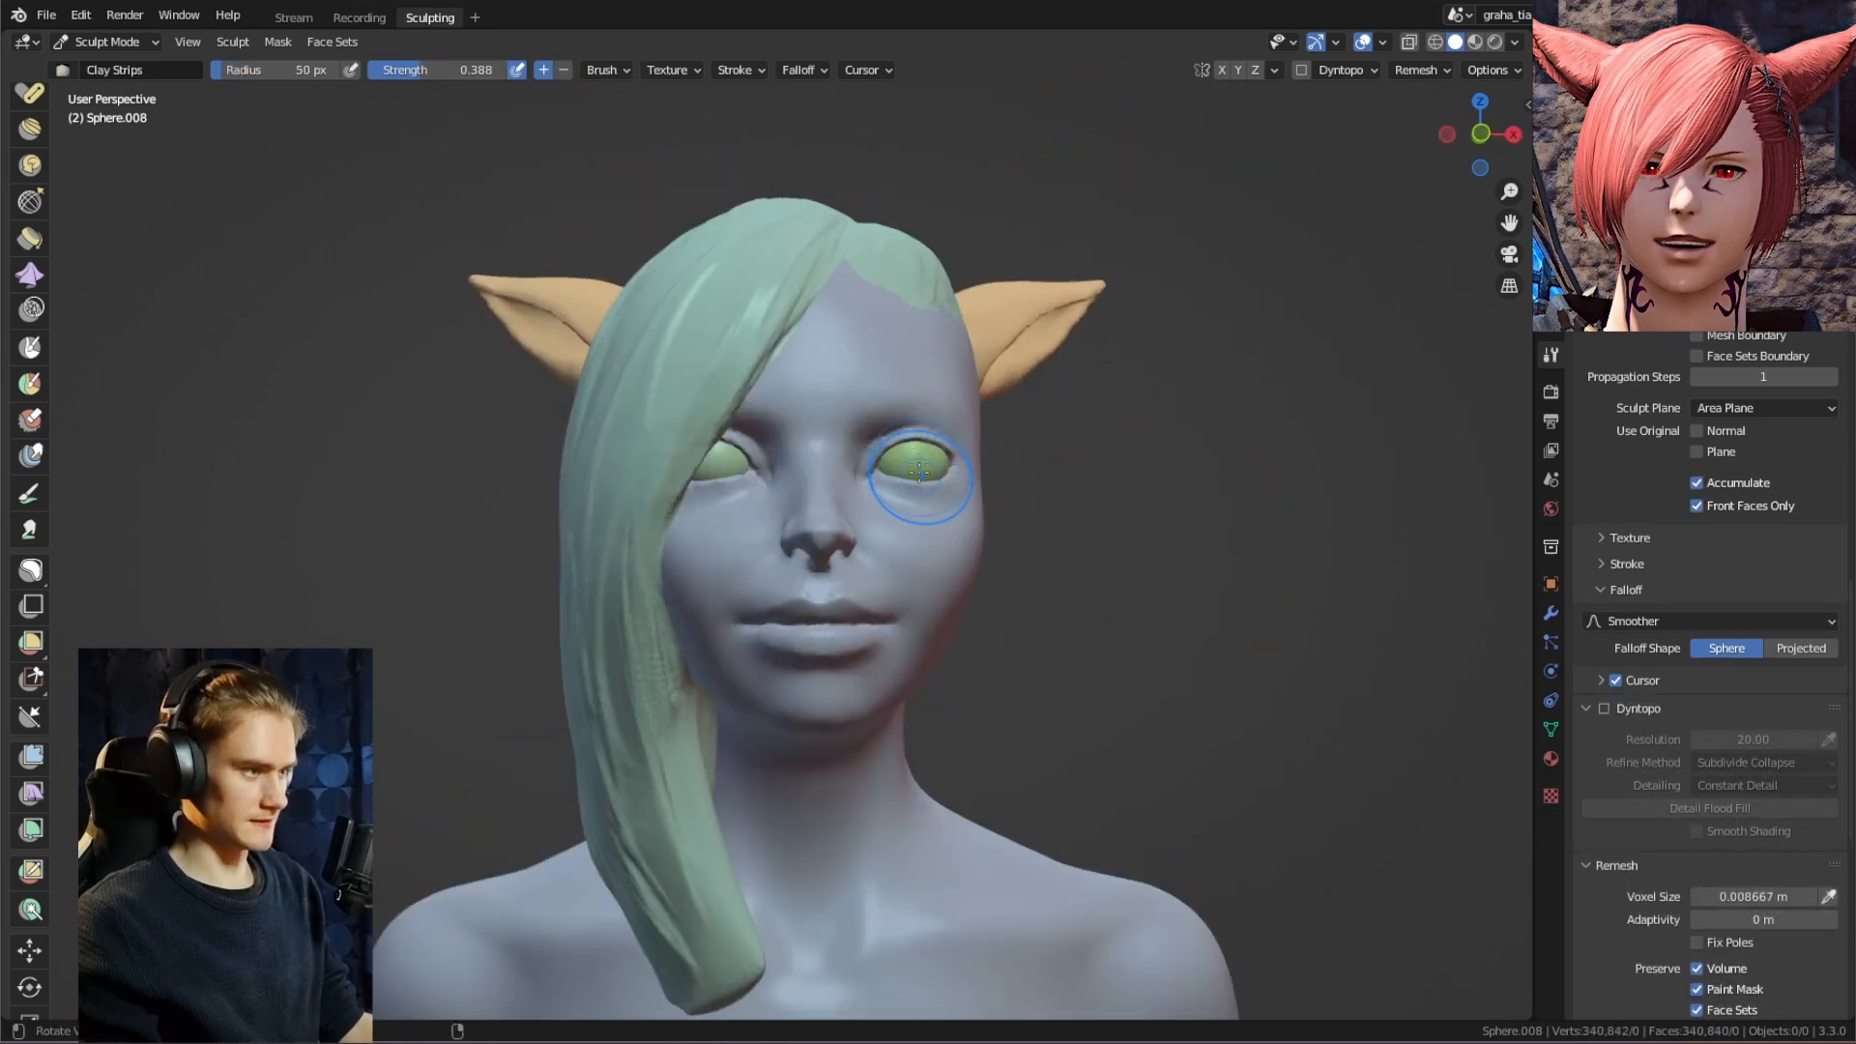
# Sculpt a pointed fringe sweeping across the forehead over one eye with the Clay Strips brush, radius about 50 px.
pyautogui.moveTo(895, 491)
pyautogui.mouseDown(button='middle')
pyautogui.moveTo(846, 571)
pyautogui.moveTo(812, 471)
pyautogui.mouseUp(button='middle')
pyautogui.scroll(2, 846, 570)
pyautogui.press('f')
pyautogui.press('f')
pyautogui.moveTo(819, 351); pyautogui.dragTo(829, 447, button='middle')
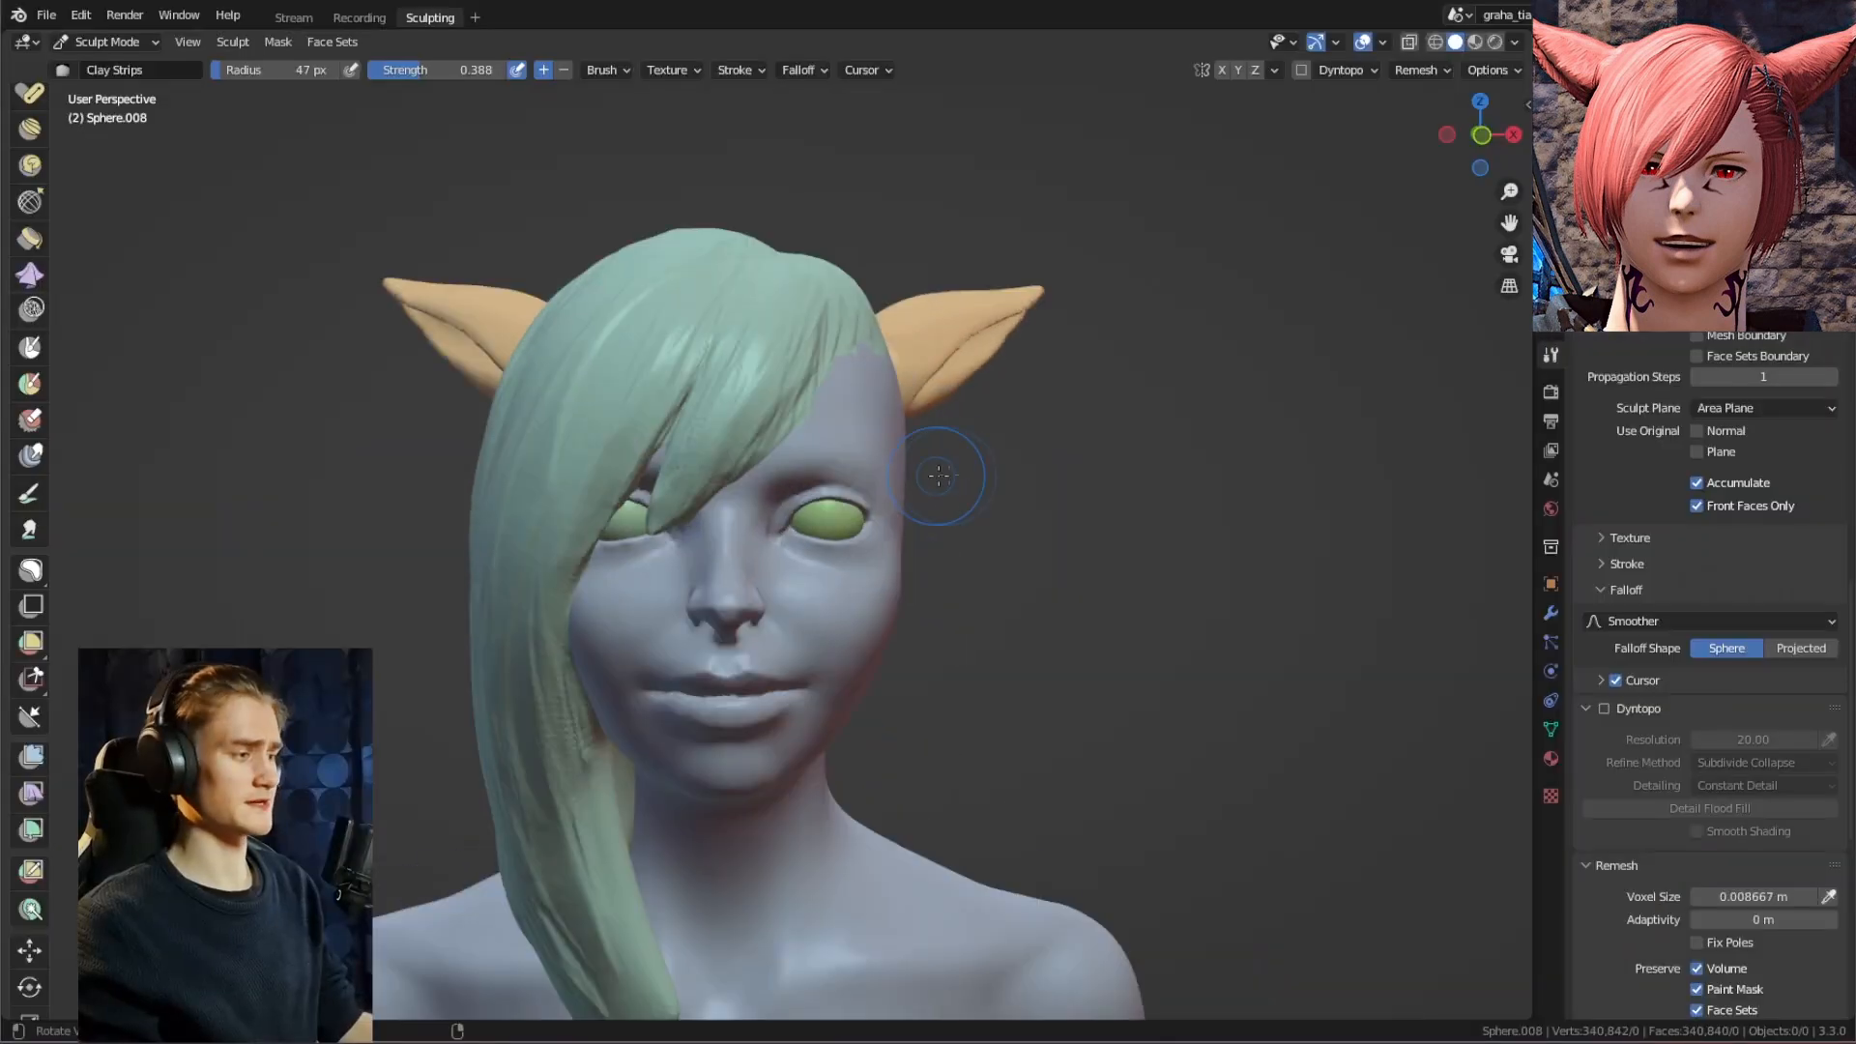
# Extend the hair over the bare temple and around the ear base with a 47 px Clay Strips brush.
pyautogui.moveTo(940, 474); pyautogui.dragTo(867, 480, button='middle')
pyautogui.scroll(3, 867, 479)
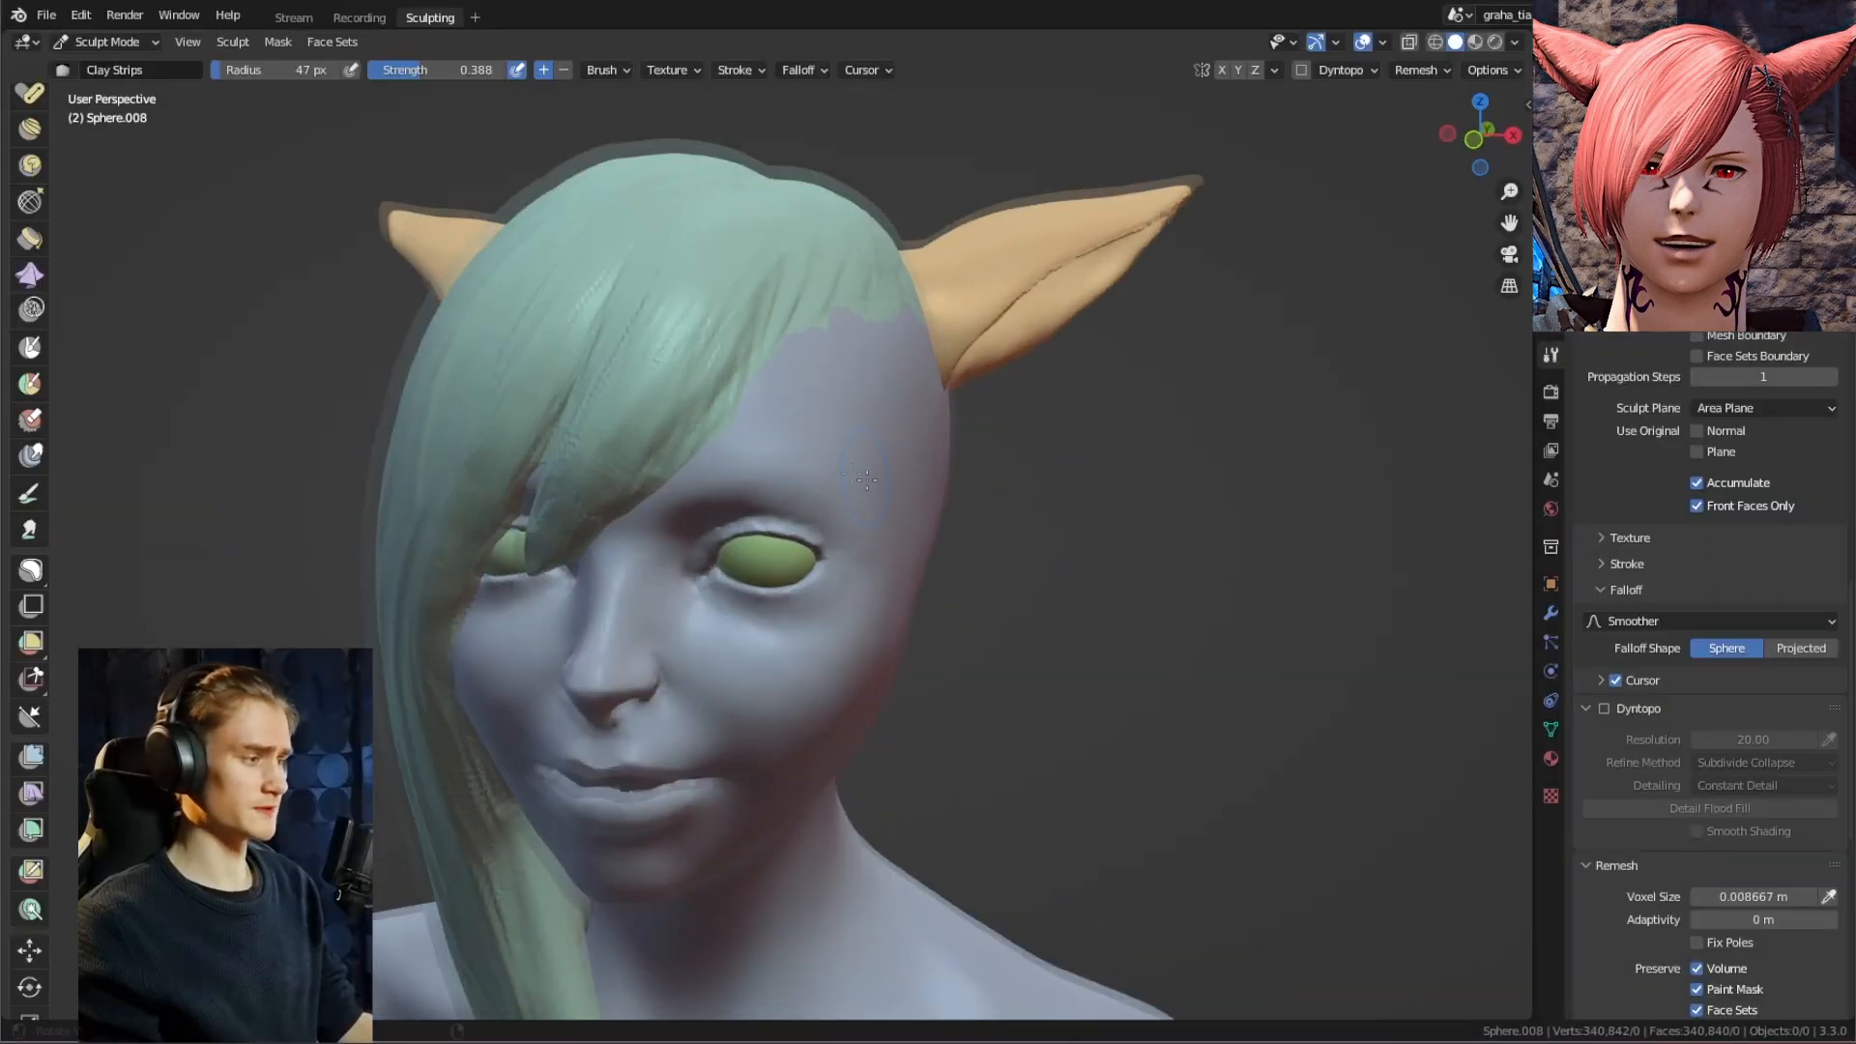
pyautogui.moveTo(810, 357)
pyautogui.mouseDown(button='middle')
pyautogui.moveTo(761, 453)
pyautogui.moveTo(825, 418)
pyautogui.mouseUp(button='middle')
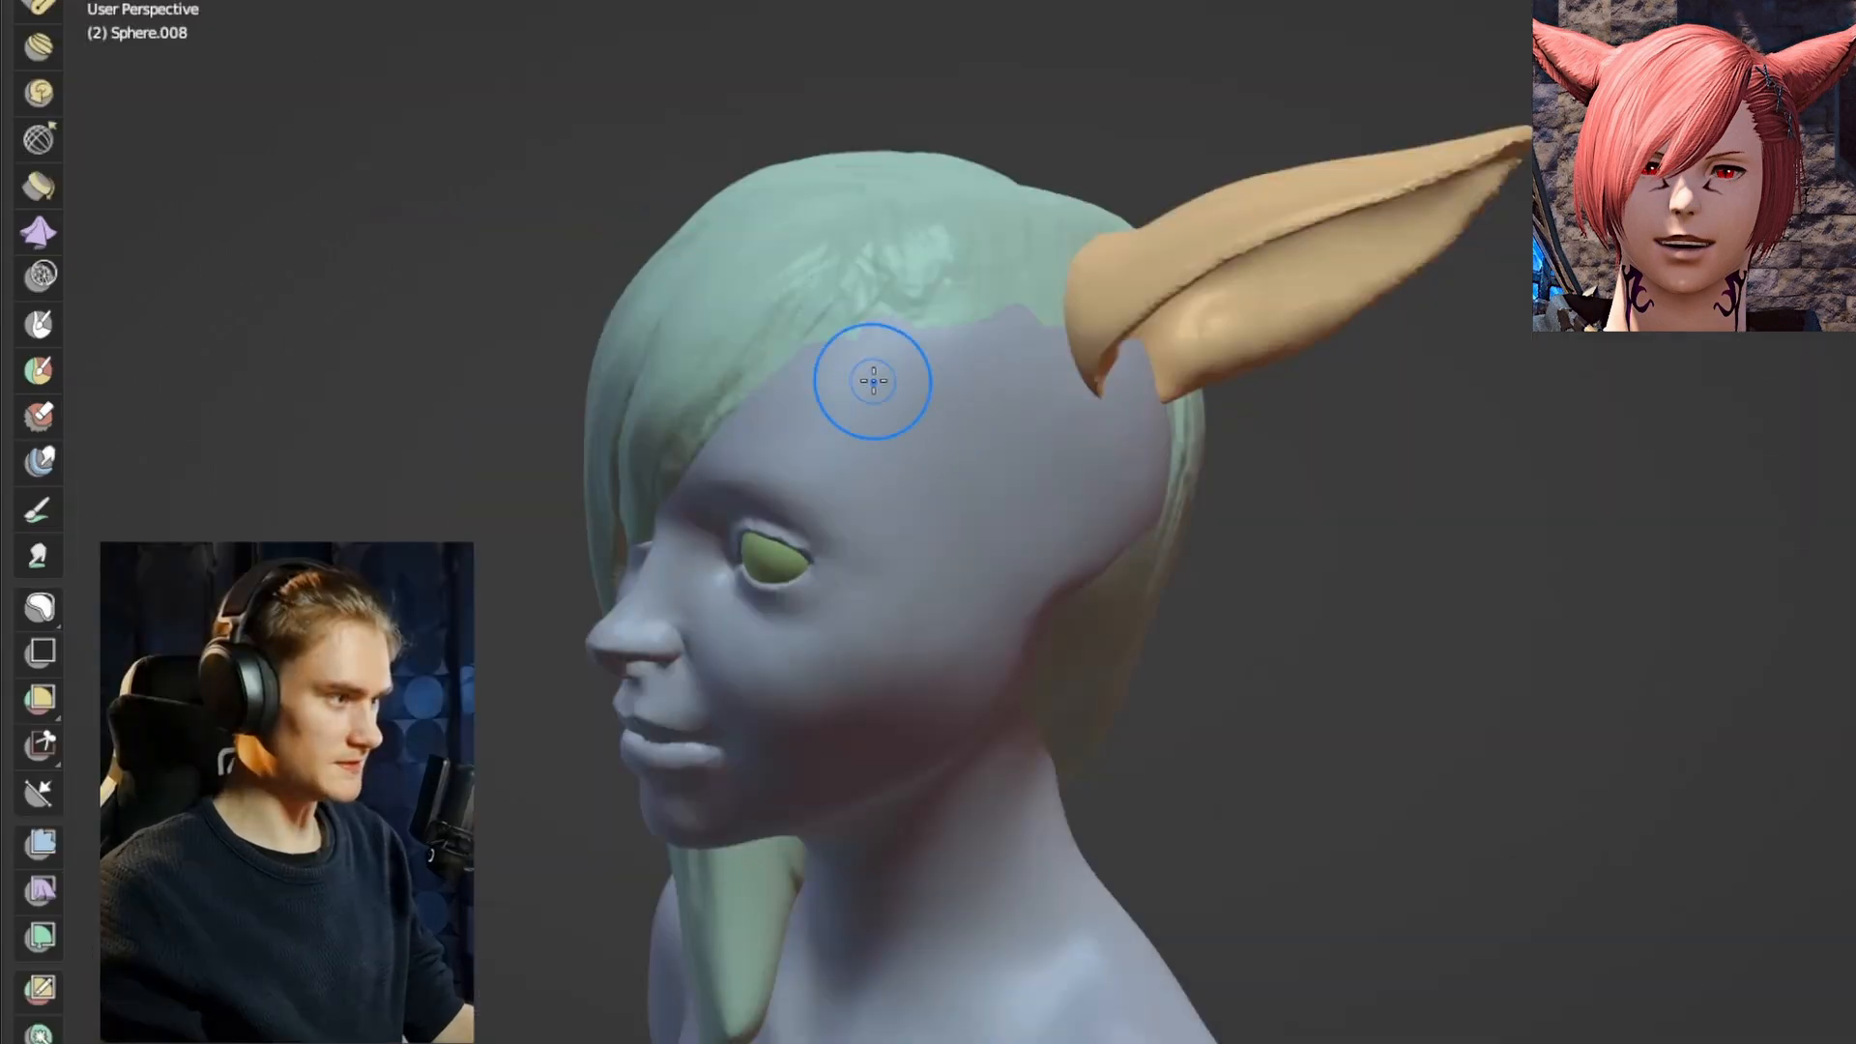
pyautogui.moveTo(874, 358); pyautogui.dragTo(942, 481)
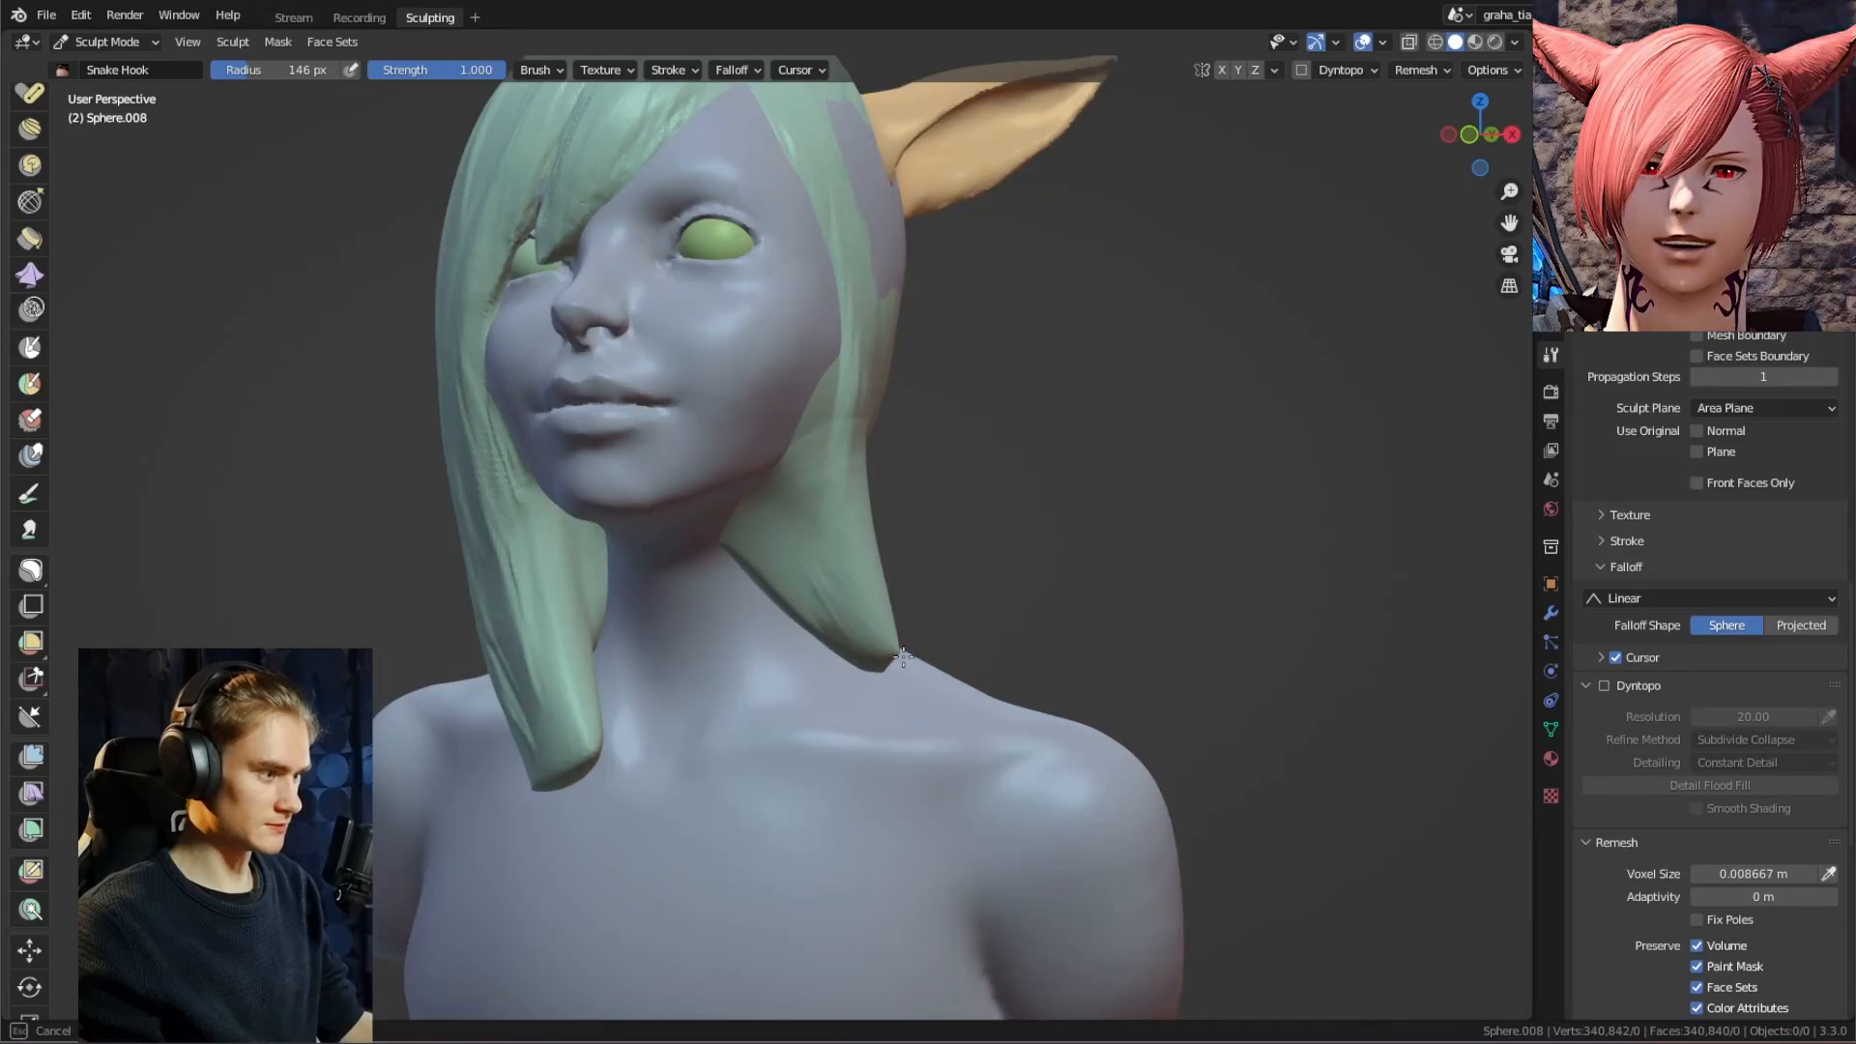
# Shape the shorter side lock down to the shoulder with Snake Hook and add strand detail with Clay Strips at strength 0.388.
pyautogui.moveTo(930, 611); pyautogui.dragTo(821, 558, button='middle')
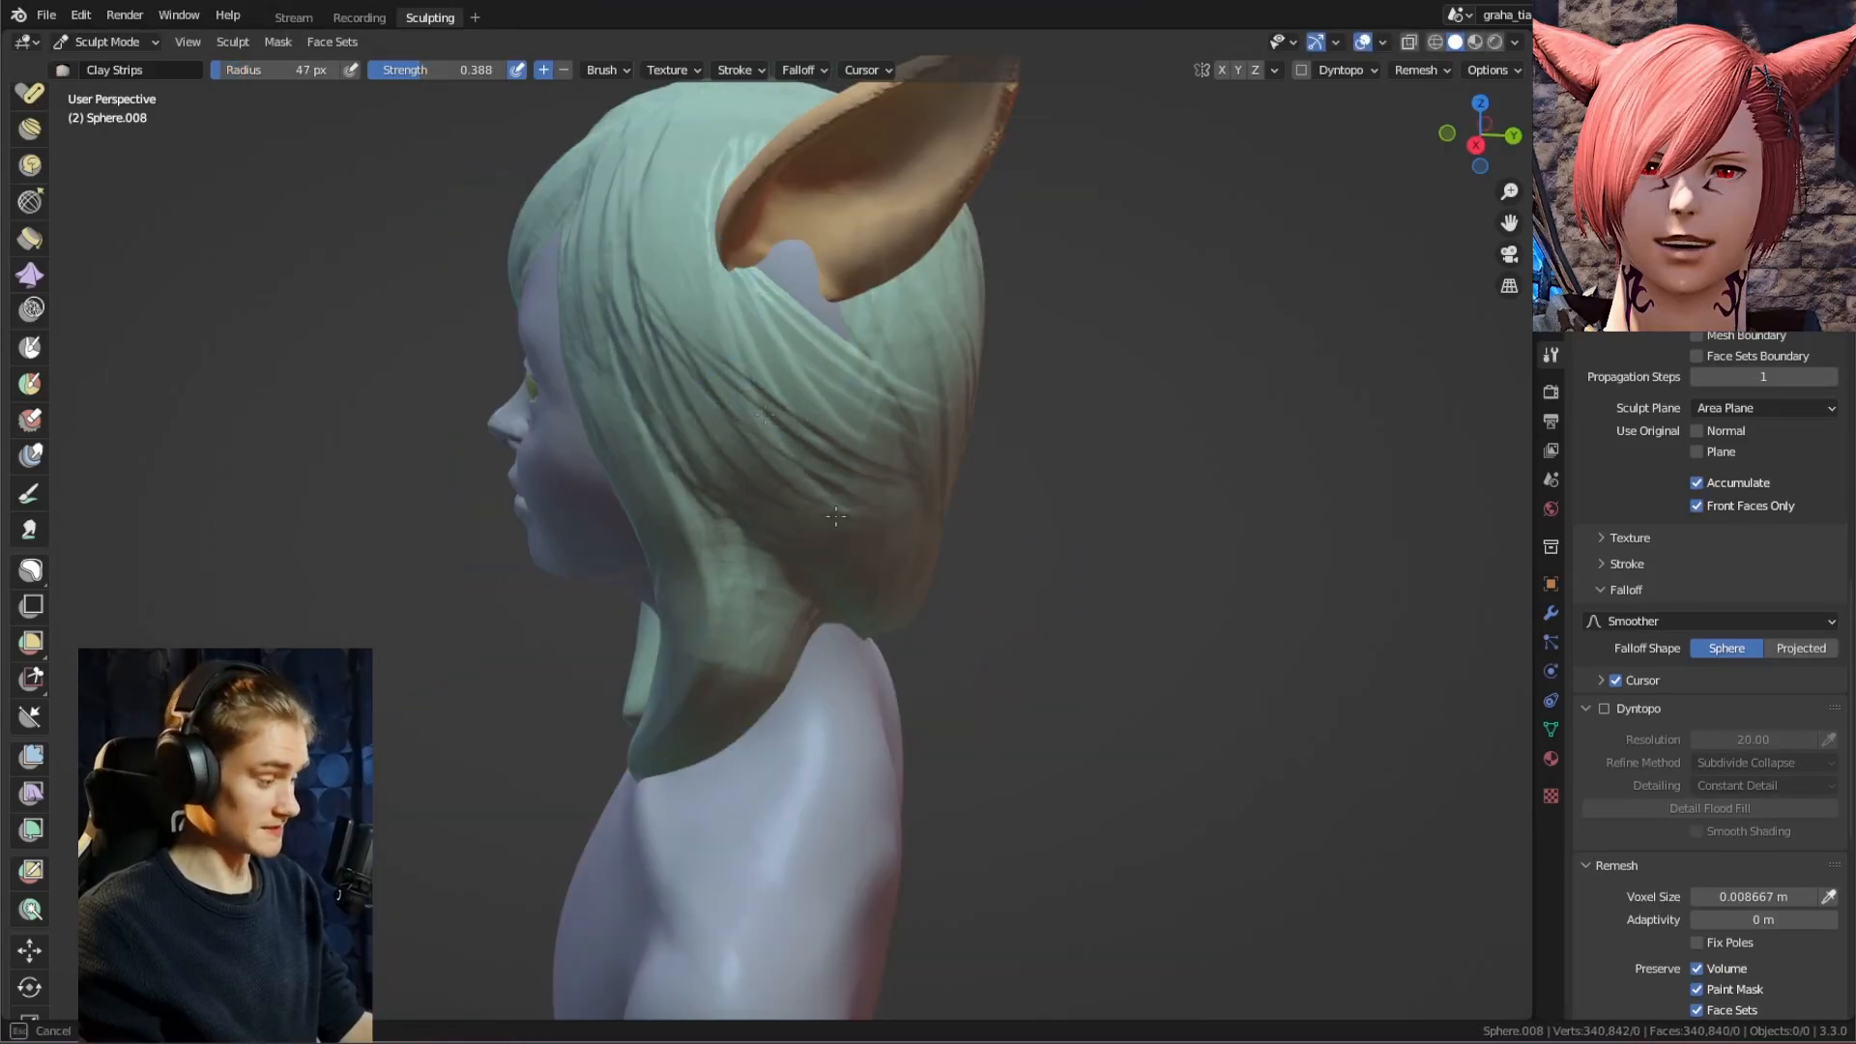
pyautogui.moveTo(836, 516); pyautogui.dragTo(762, 468, button='middle')
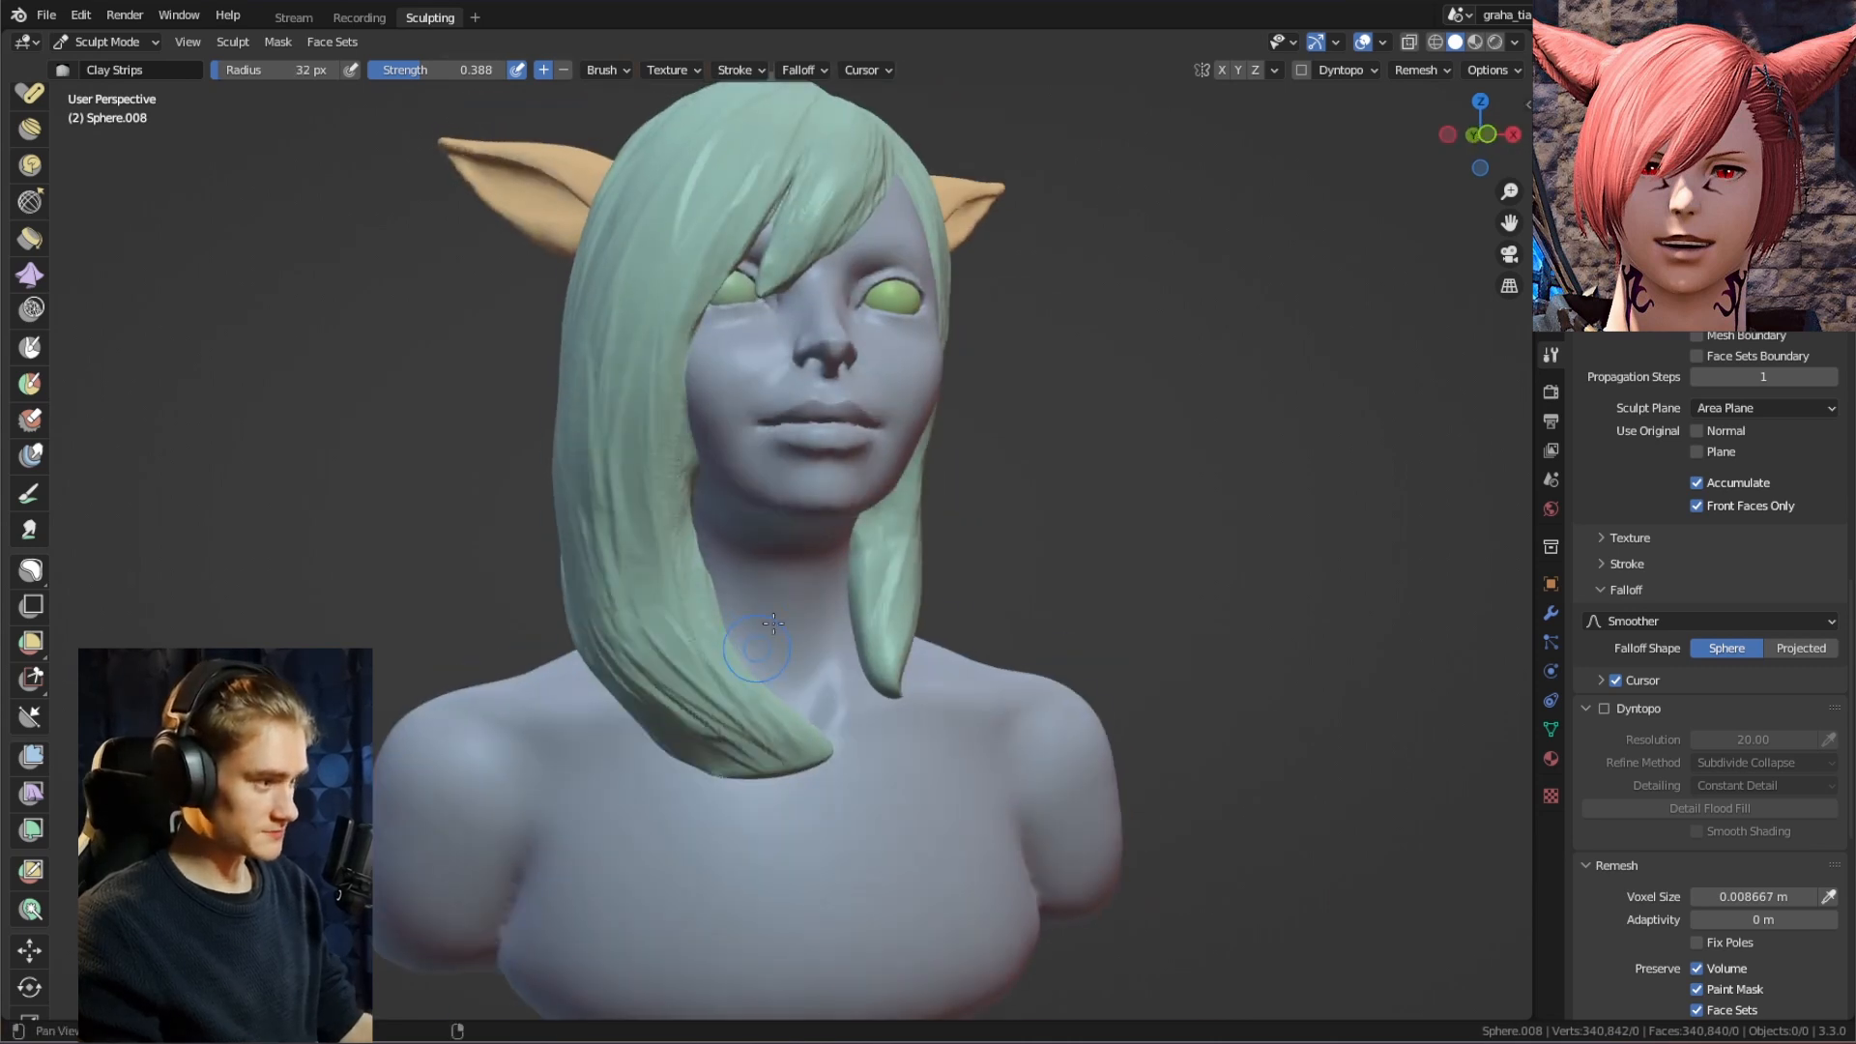
# Carve flowing strands into the long front lock with a 32 px Clay Strips brush at strength 0.388.
pyautogui.scroll(4, 650, 335)
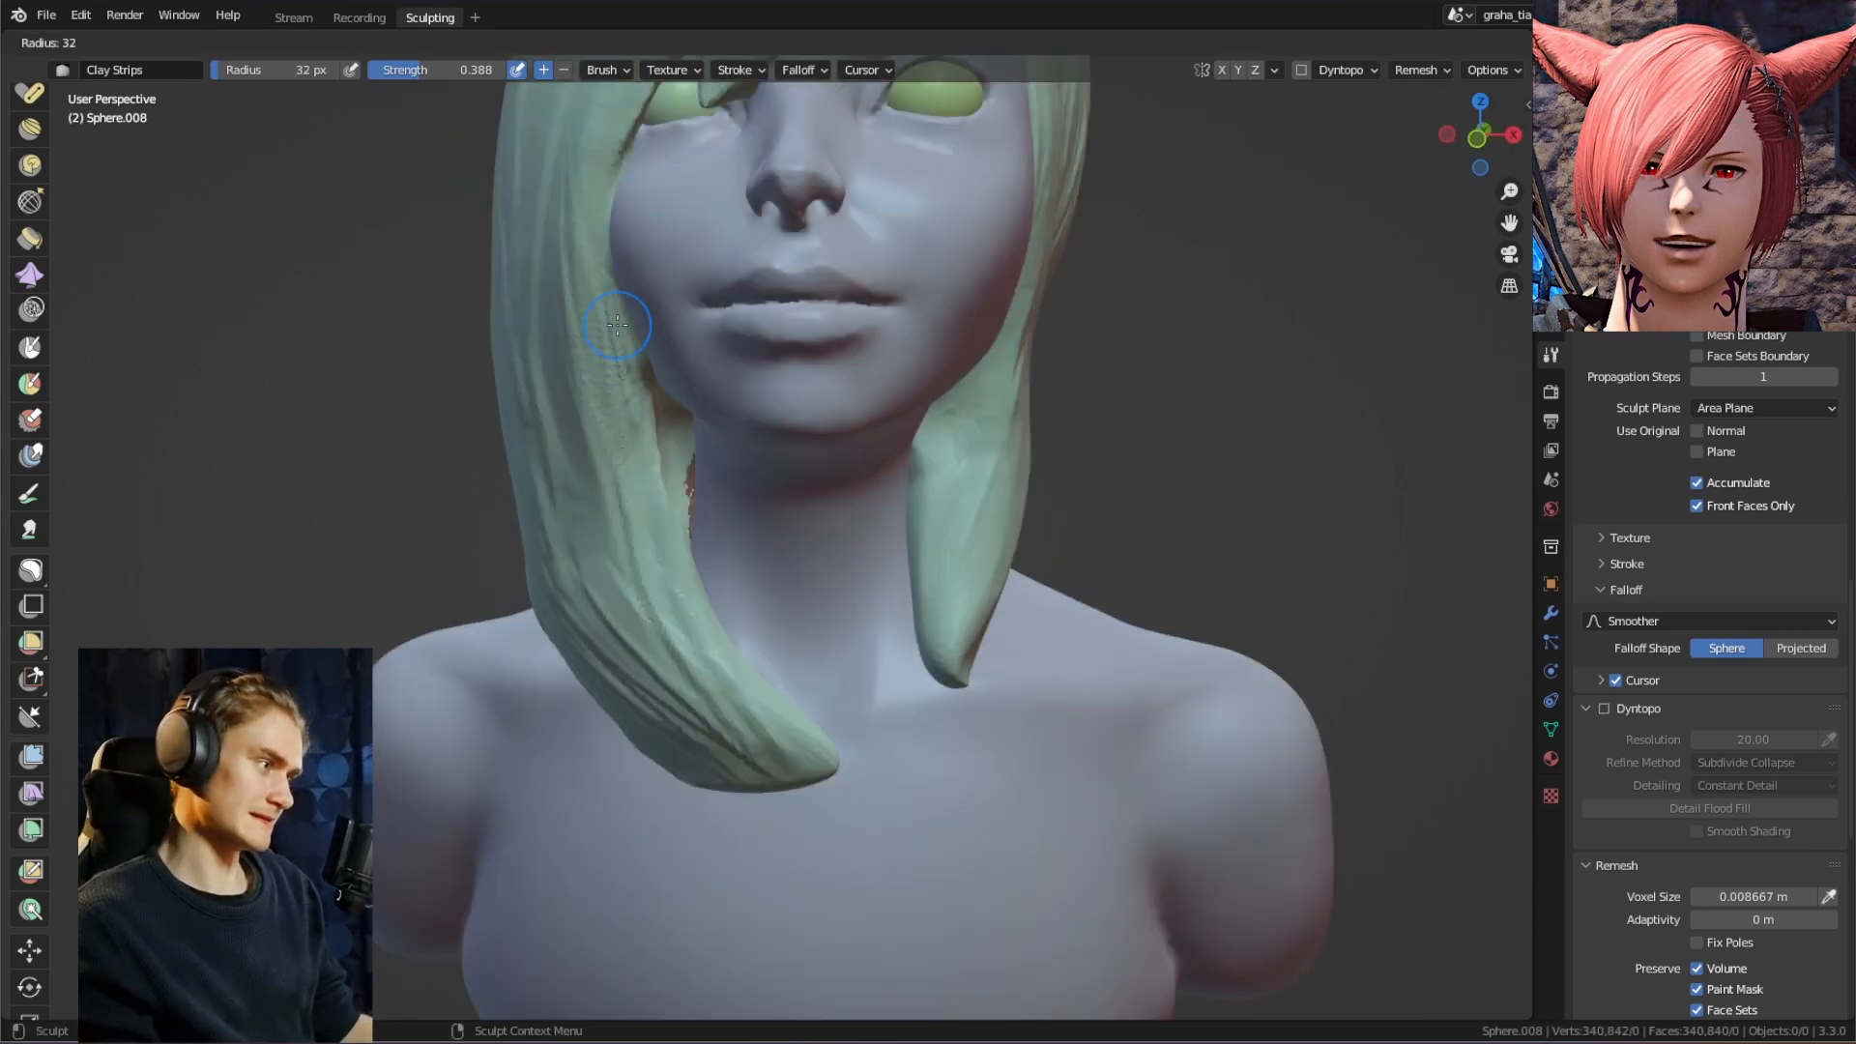
pyautogui.scroll(-4, 615, 257)
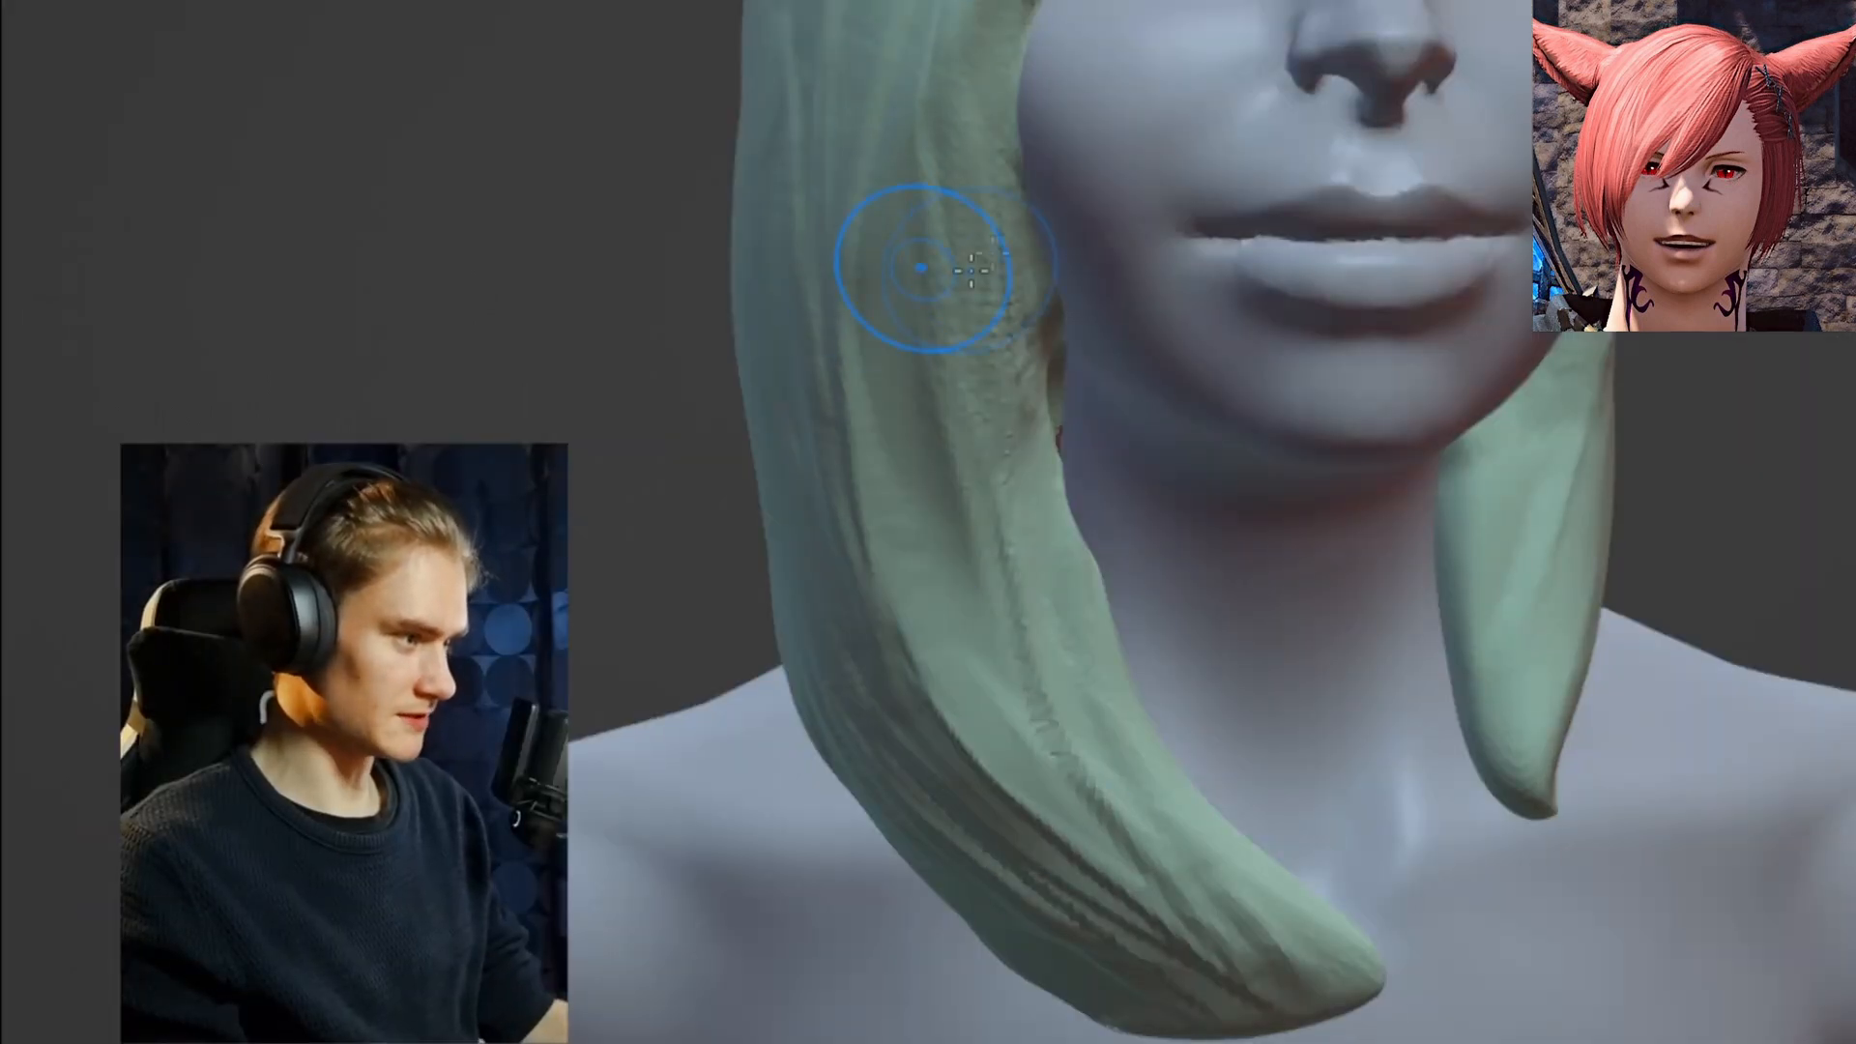
pyautogui.moveTo(996, 167); pyautogui.dragTo(964, 406, button='middle')
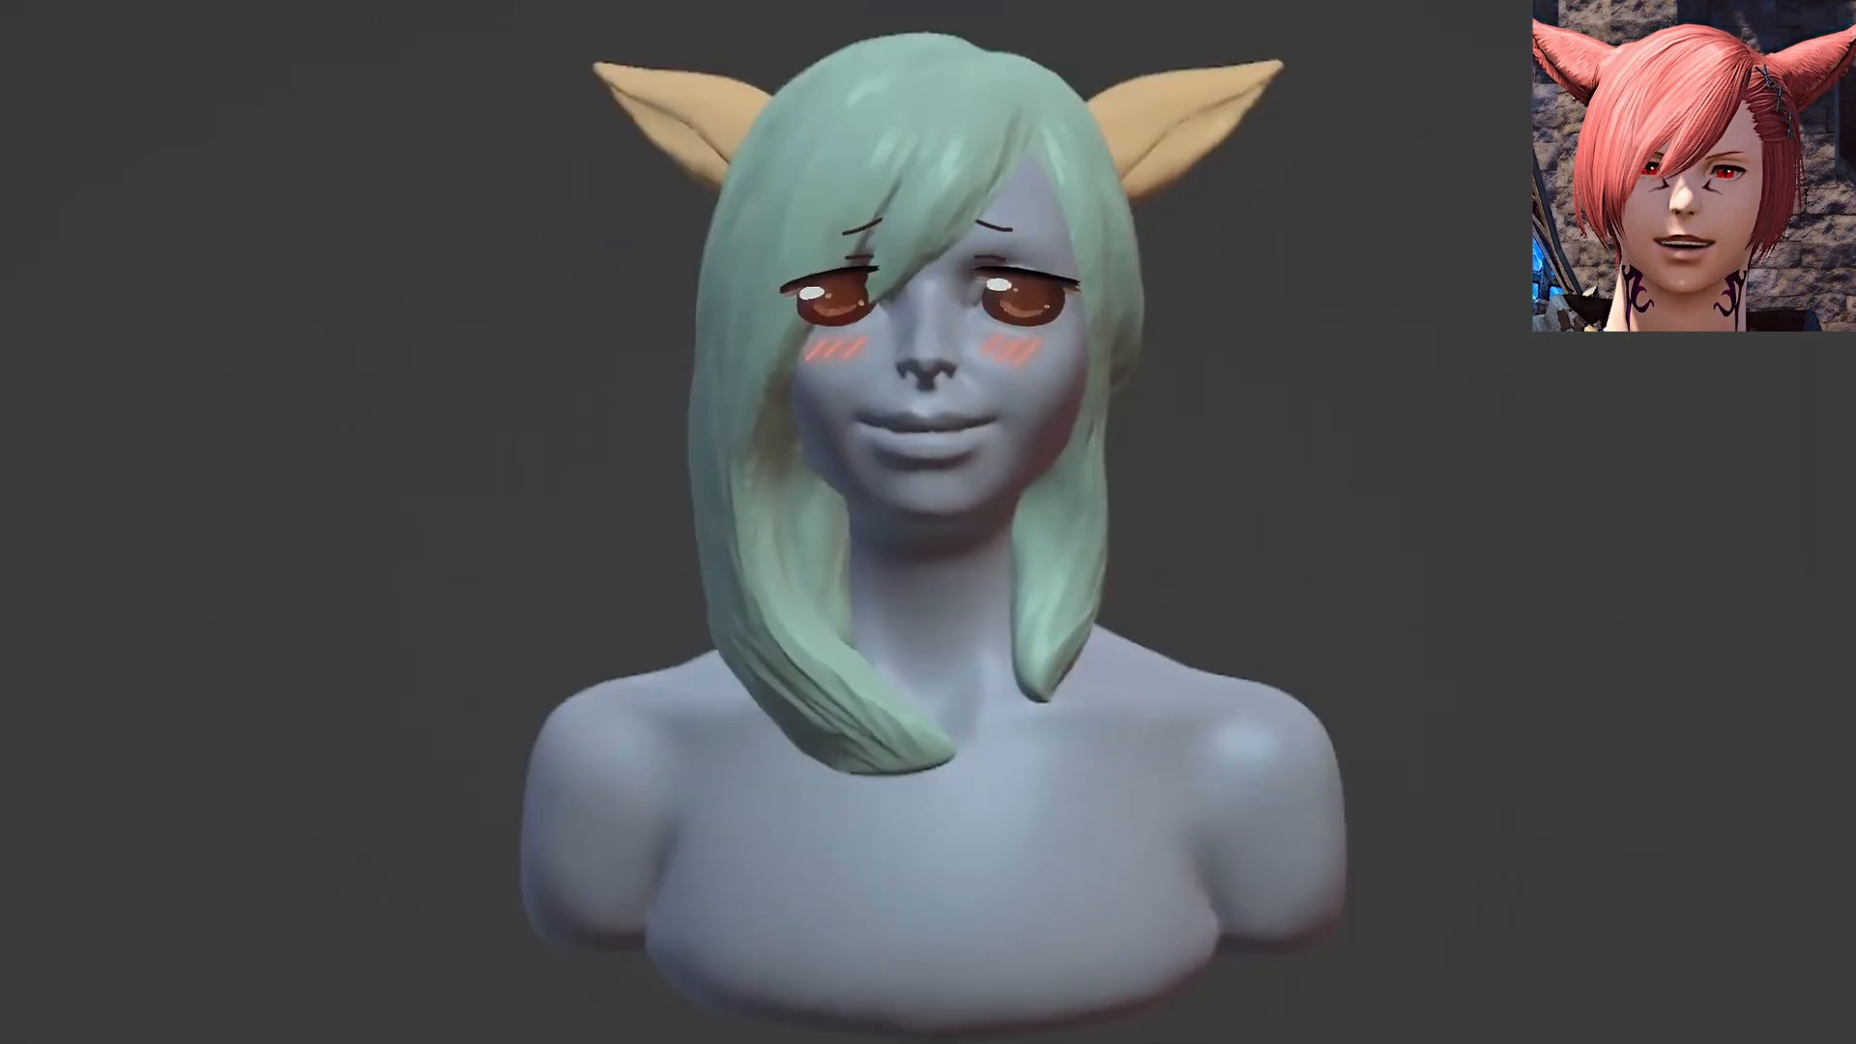
# Adjust the outer shape of the hair around the face with a 59 px Grab brush at strength 0.400.
pyautogui.moveTo(1005, 454); pyautogui.dragTo(974, 495, button='middle')
pyautogui.scroll(3, 976, 488)
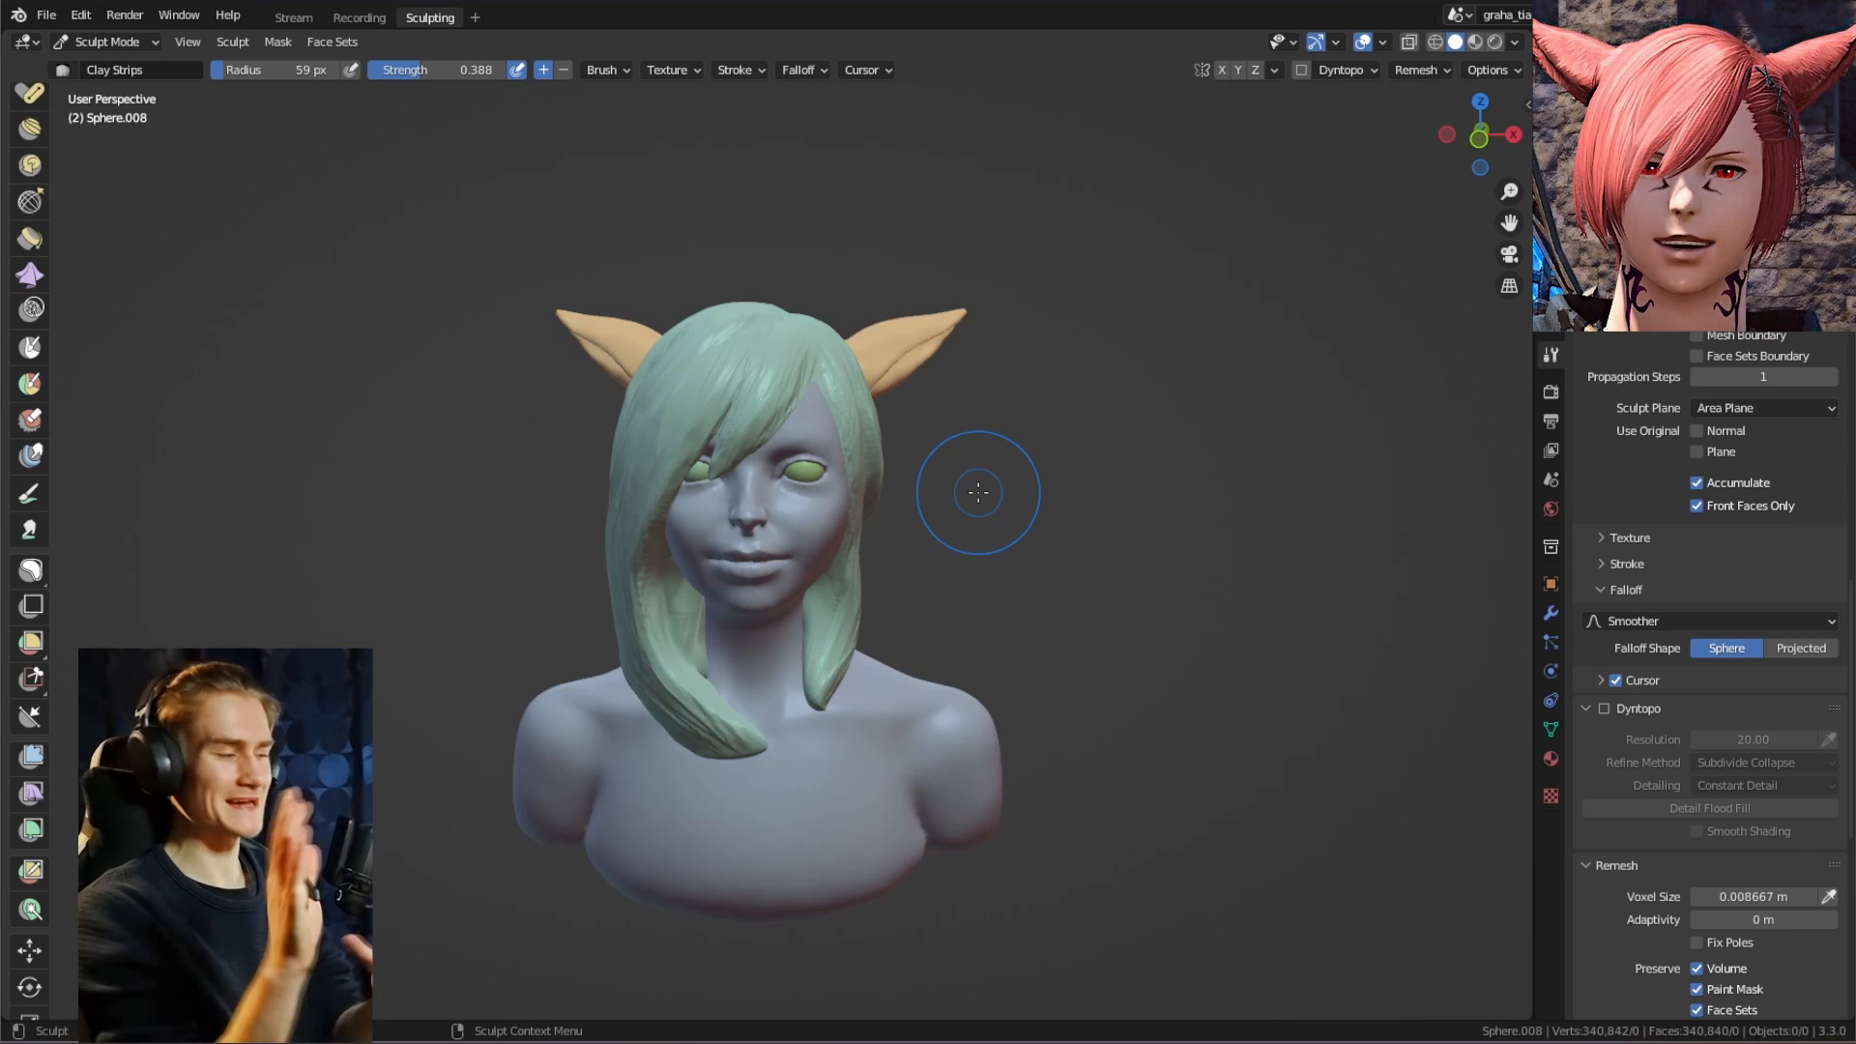
pyautogui.moveTo(805, 382); pyautogui.dragTo(1015, 448, button='middle')
pyautogui.scroll(3, 843, 486)
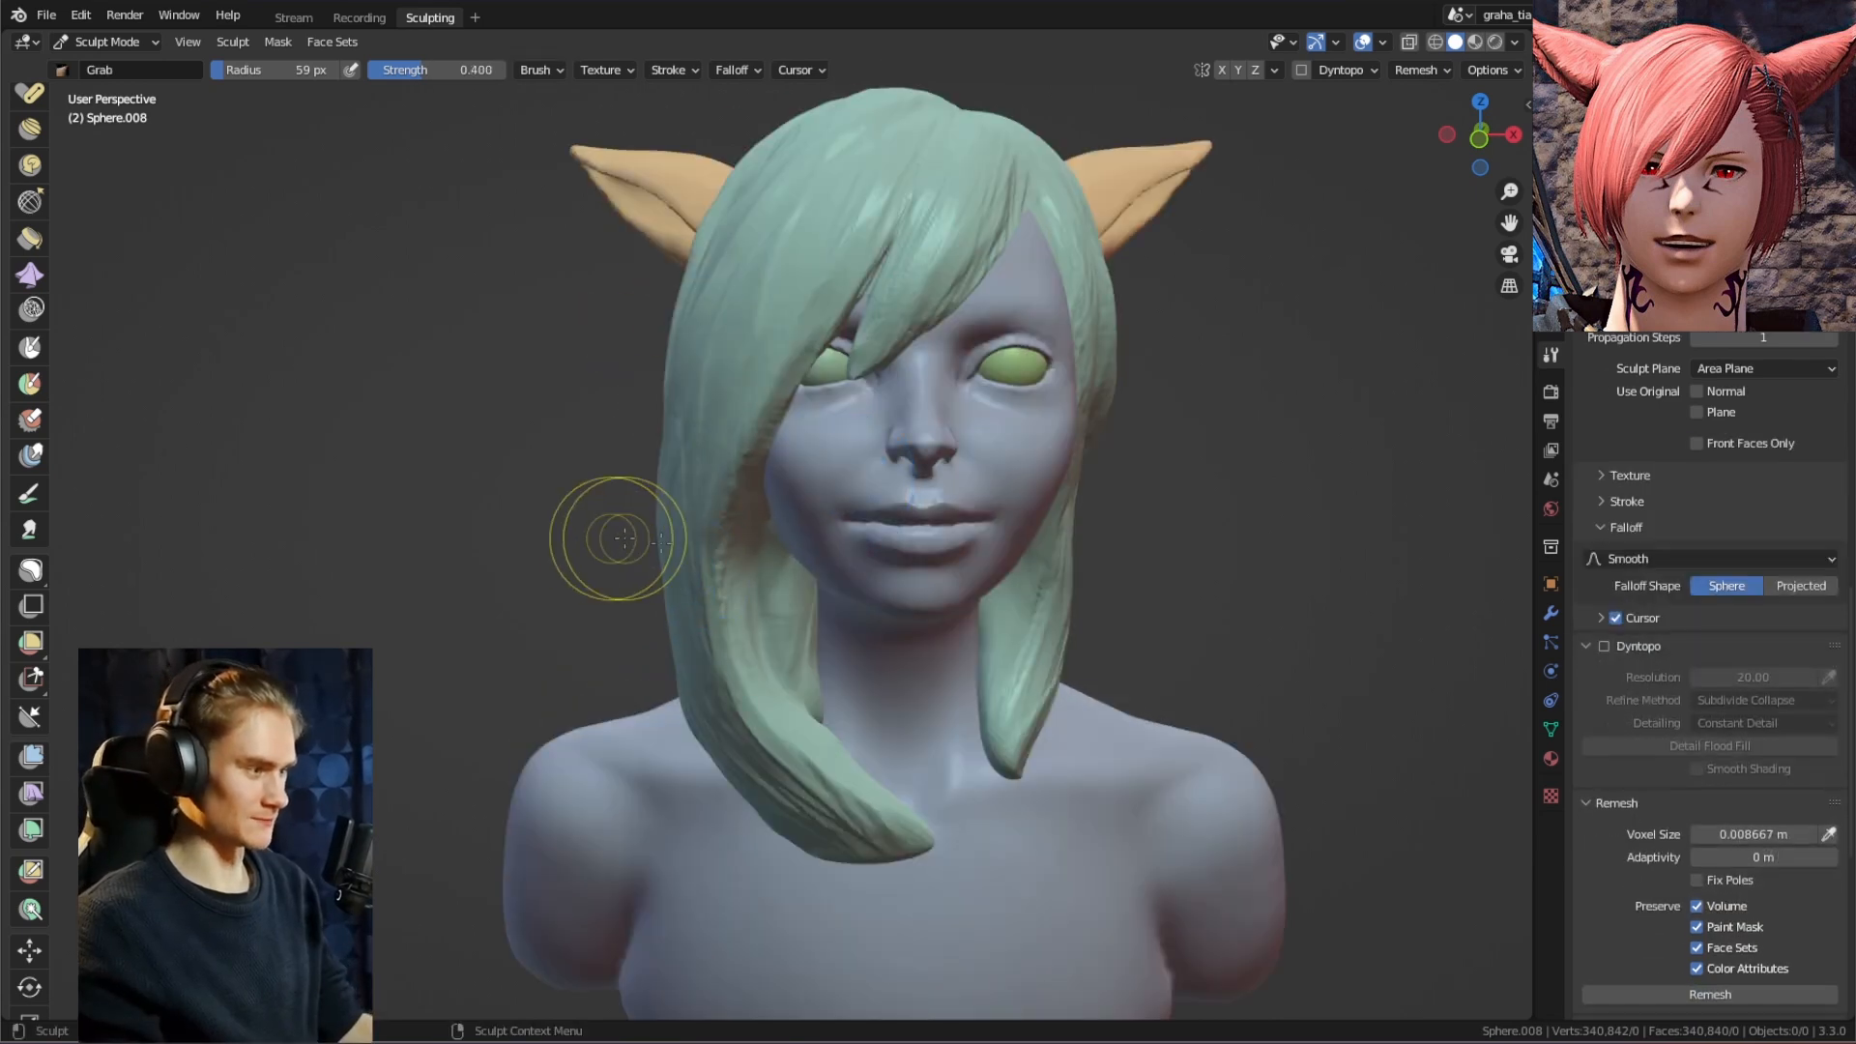
pyautogui.moveTo(695, 527); pyautogui.dragTo(716, 532, button='middle')
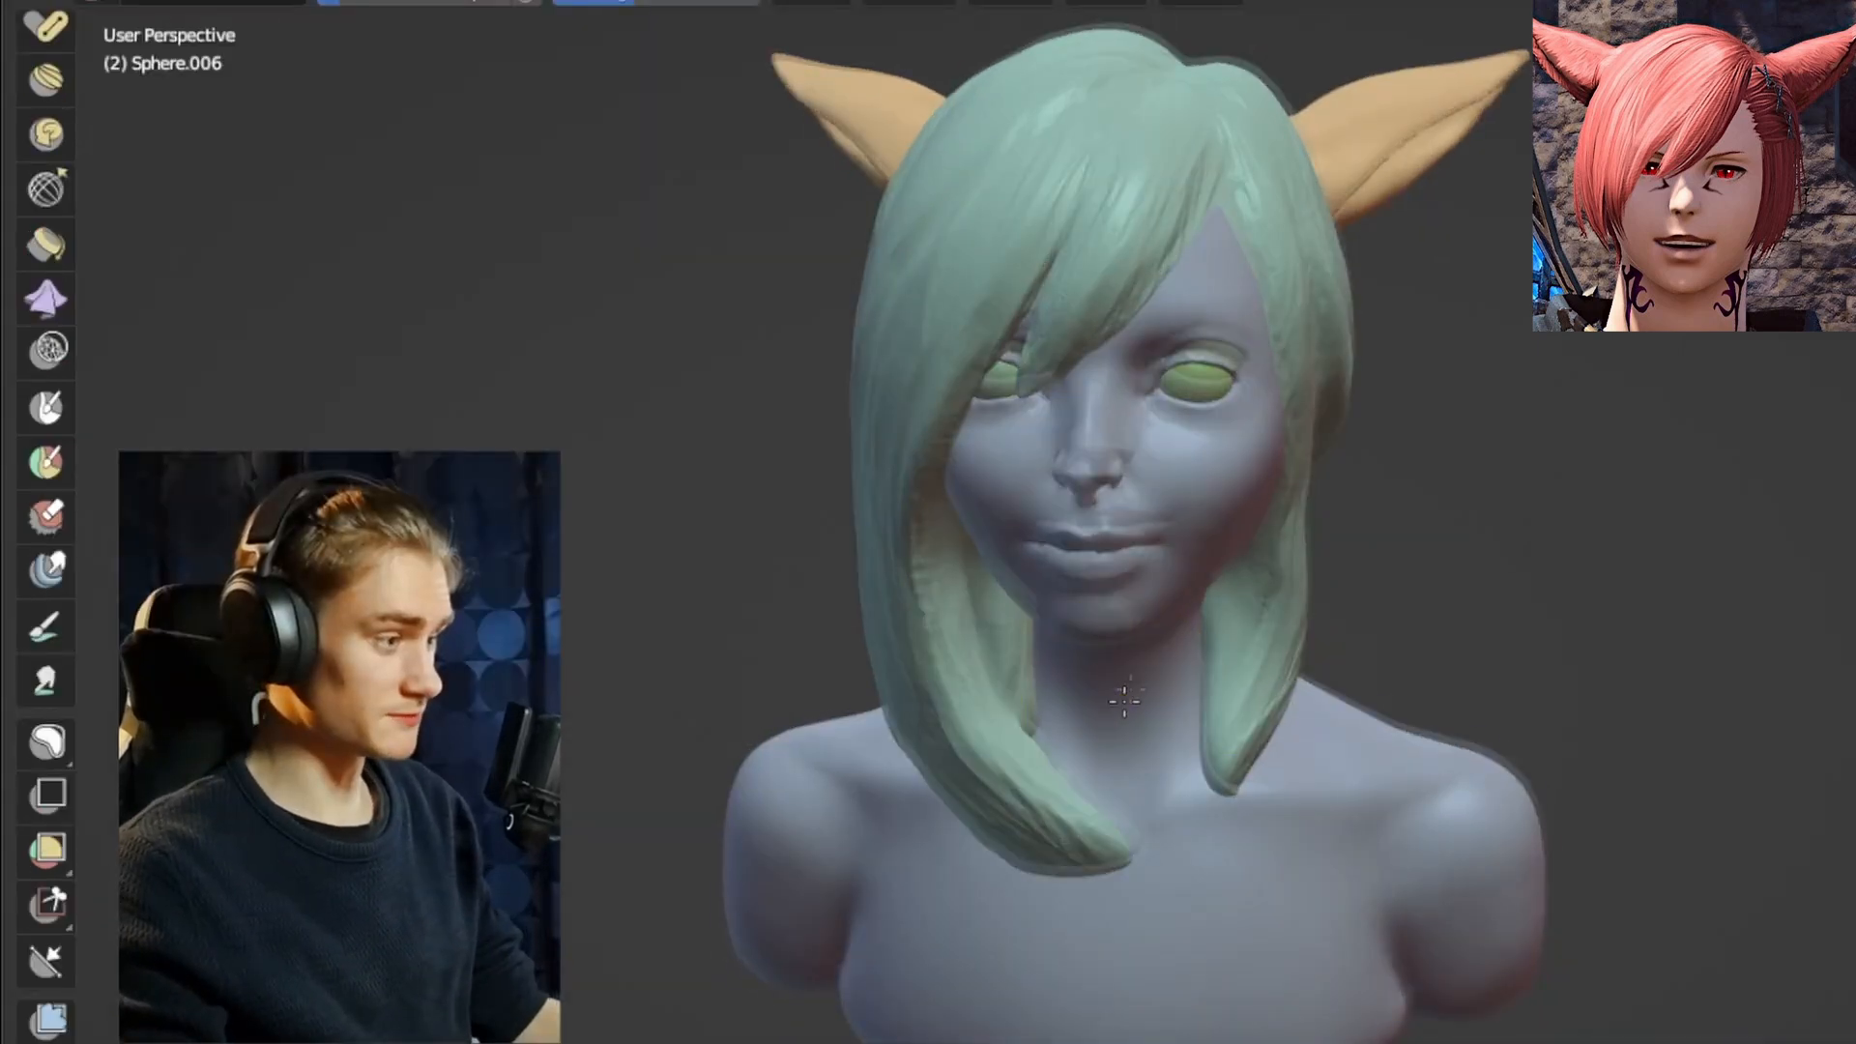
pyautogui.moveTo(1102, 705); pyautogui.dragTo(1127, 725, button='middle')
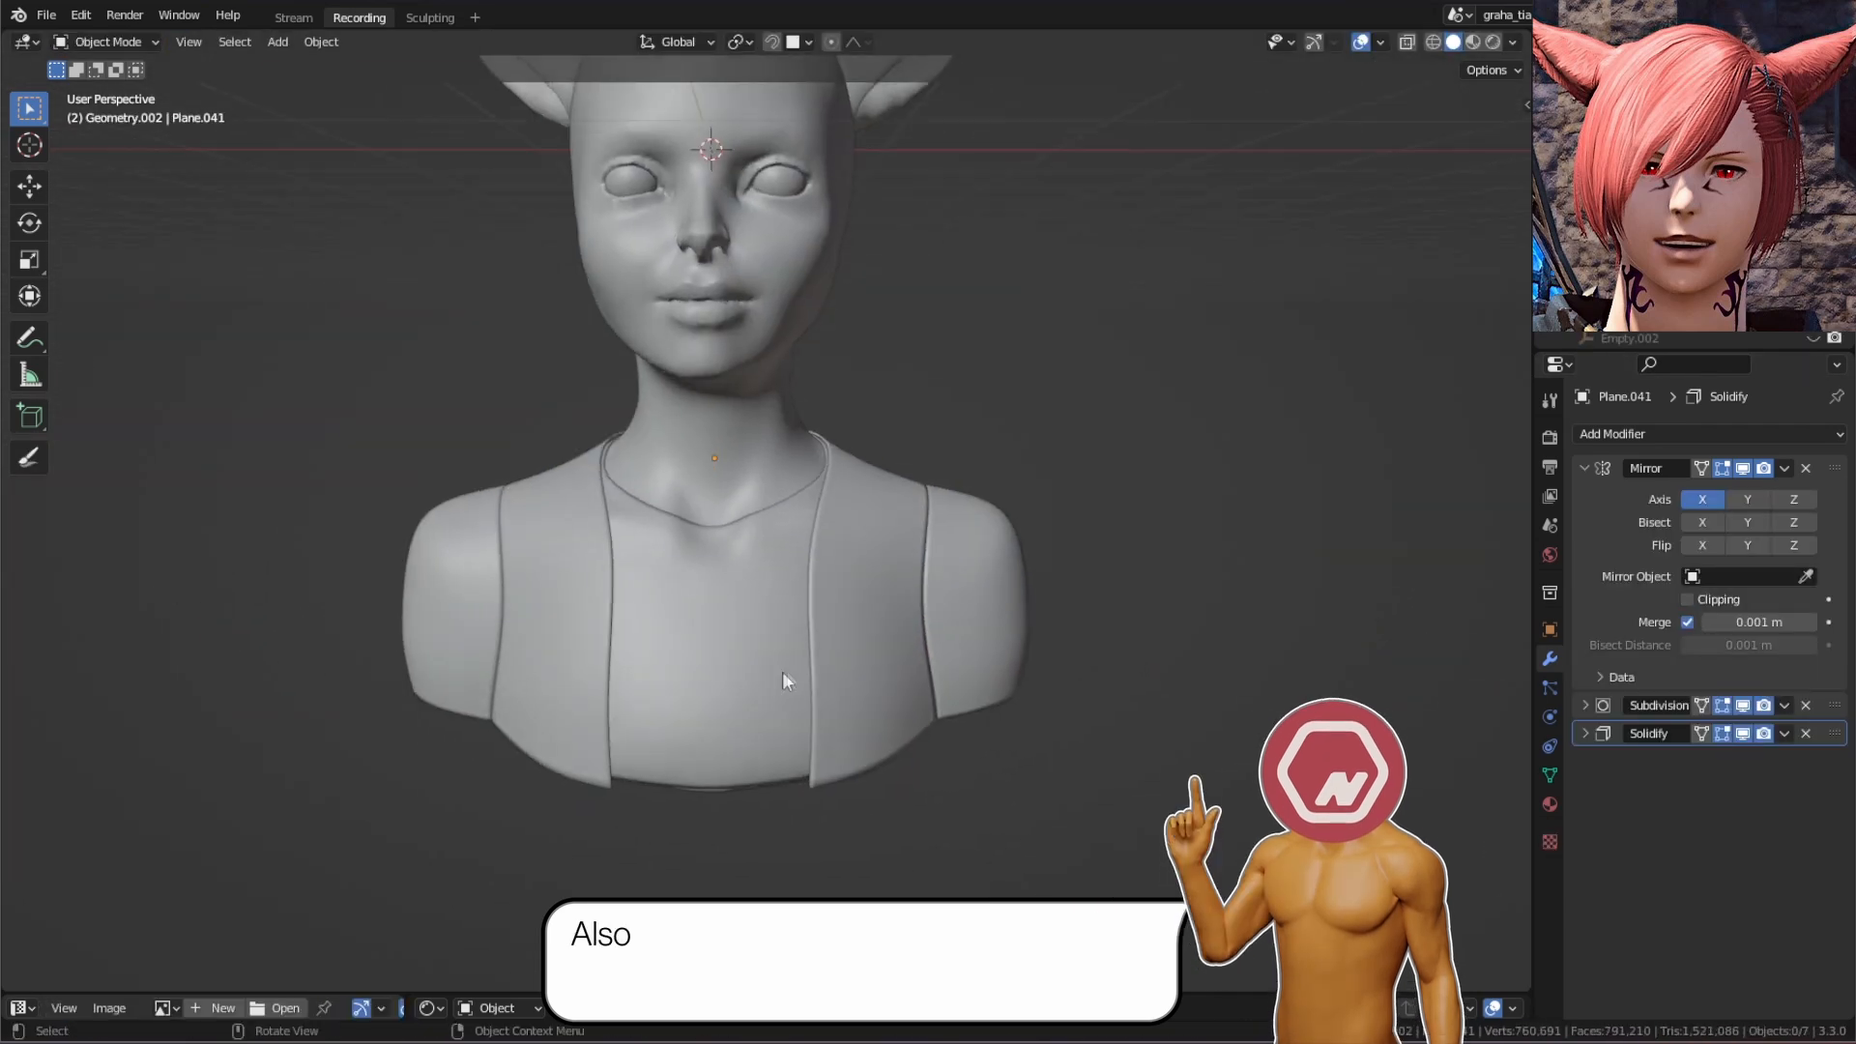
# Begin adding another object to the clothed bust in Object Mode.
pyautogui.hotkey('shift', 'a')
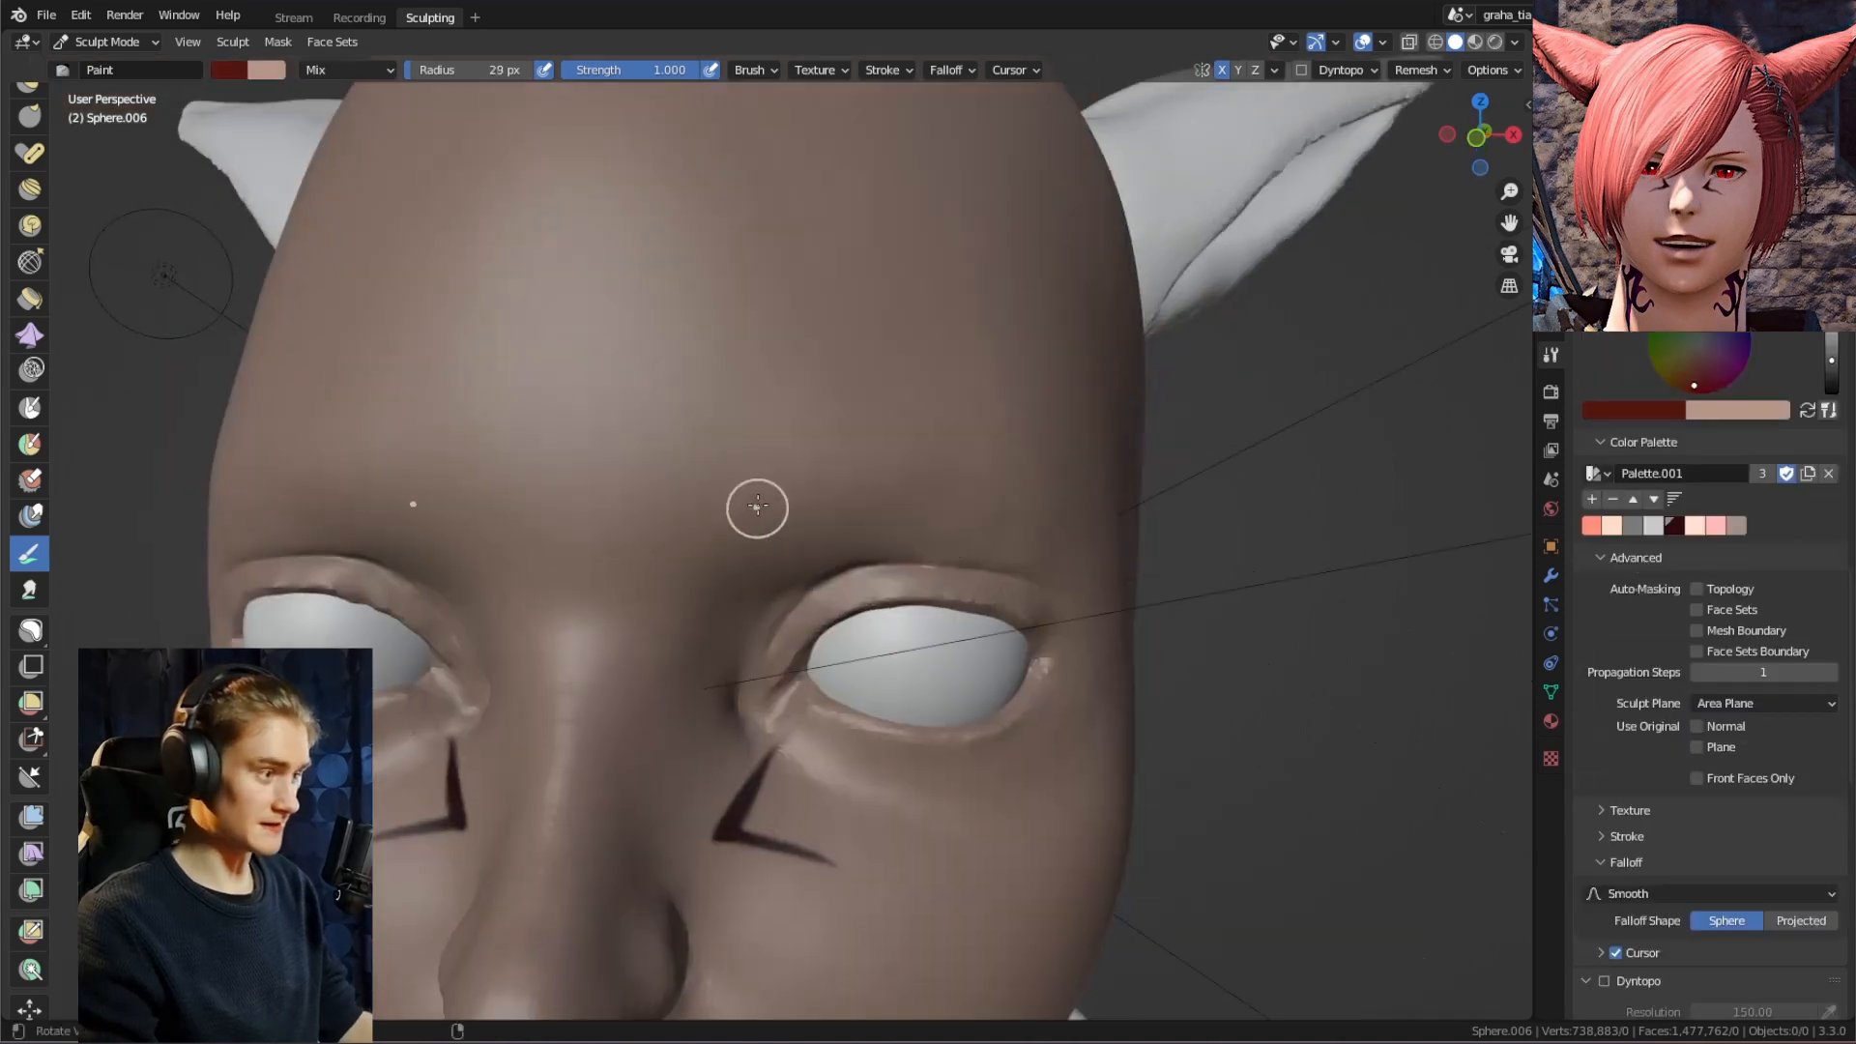
# Paint mirrored dark red eyebrows above both eyes with a 29 px Paint brush at strength 1.000.
pyautogui.click(791, 493)
pyautogui.moveTo(792, 509)
pyautogui.mouseDown(button='middle')
pyautogui.moveTo(766, 476)
pyautogui.moveTo(795, 481)
pyautogui.mouseUp(button='middle')
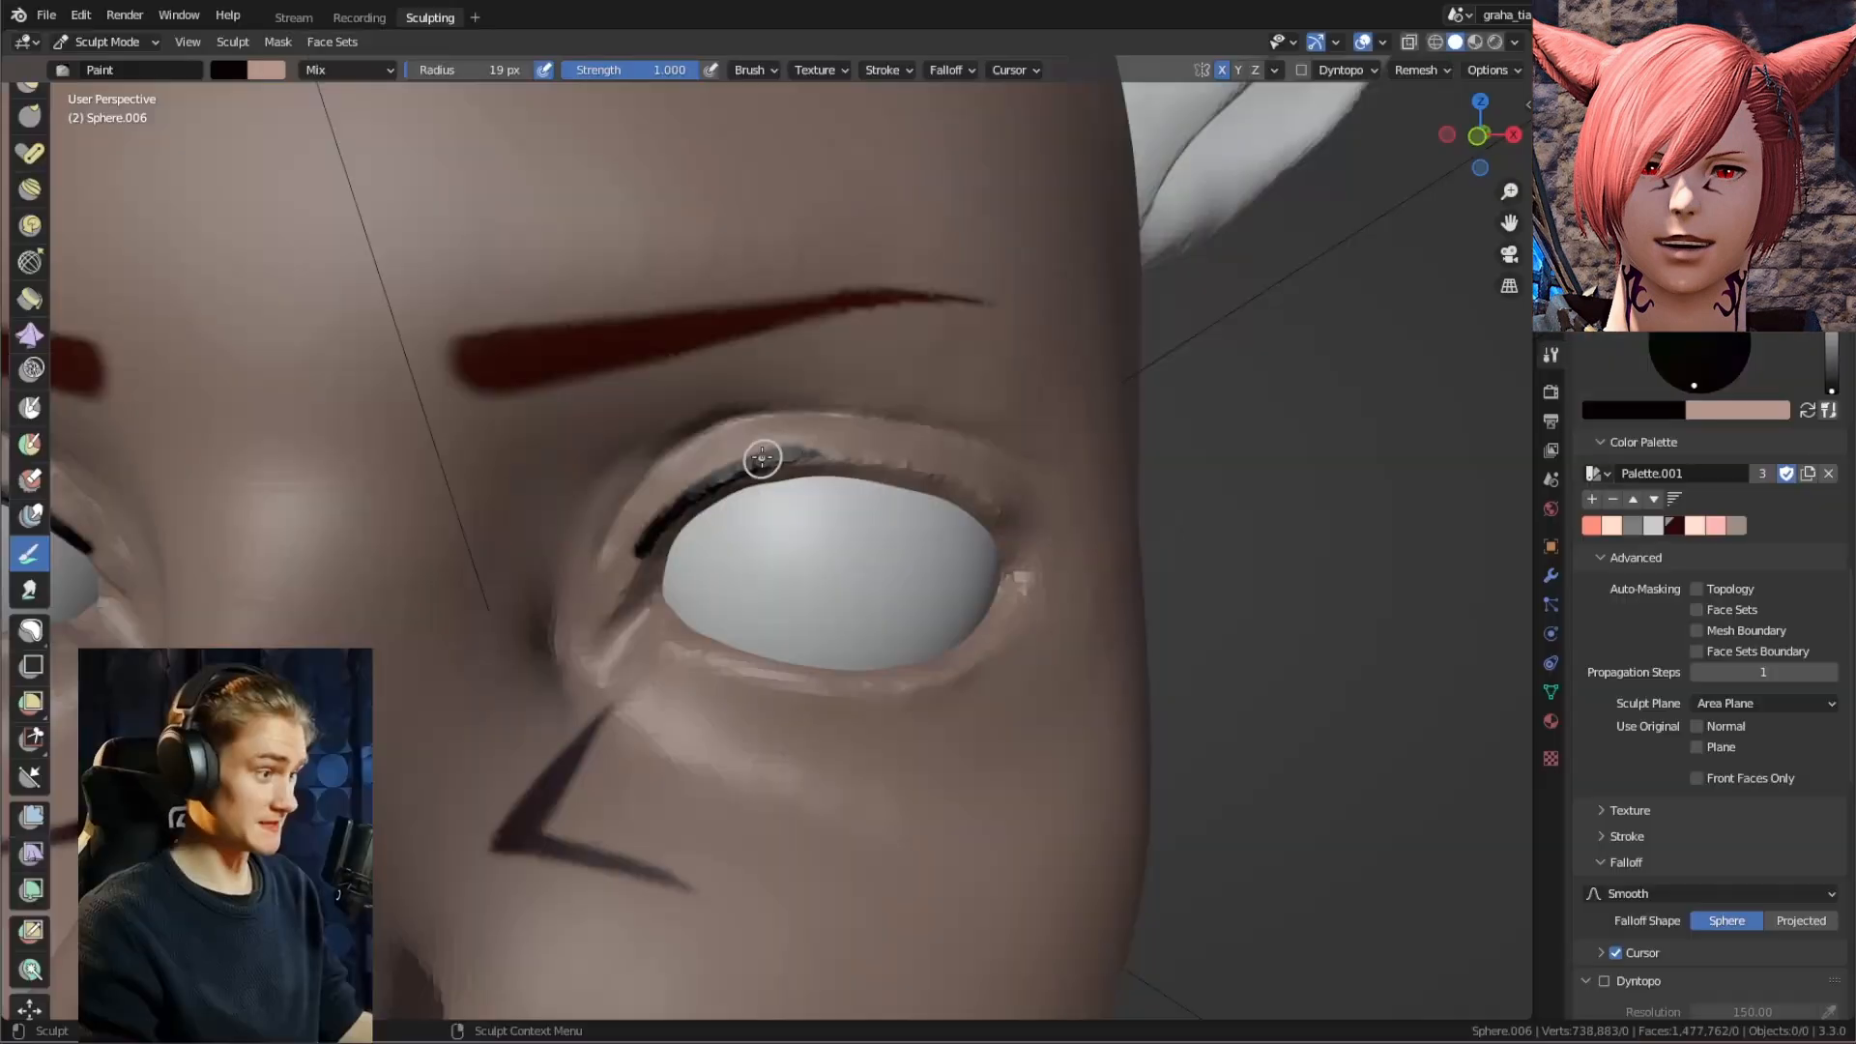
# Paint black winged eyeliner along both upper eyelids with the Paint brush at 19 px and 15 px, strength 1.000.
pyautogui.moveTo(1019, 481); pyautogui.dragTo(728, 462, button='middle')
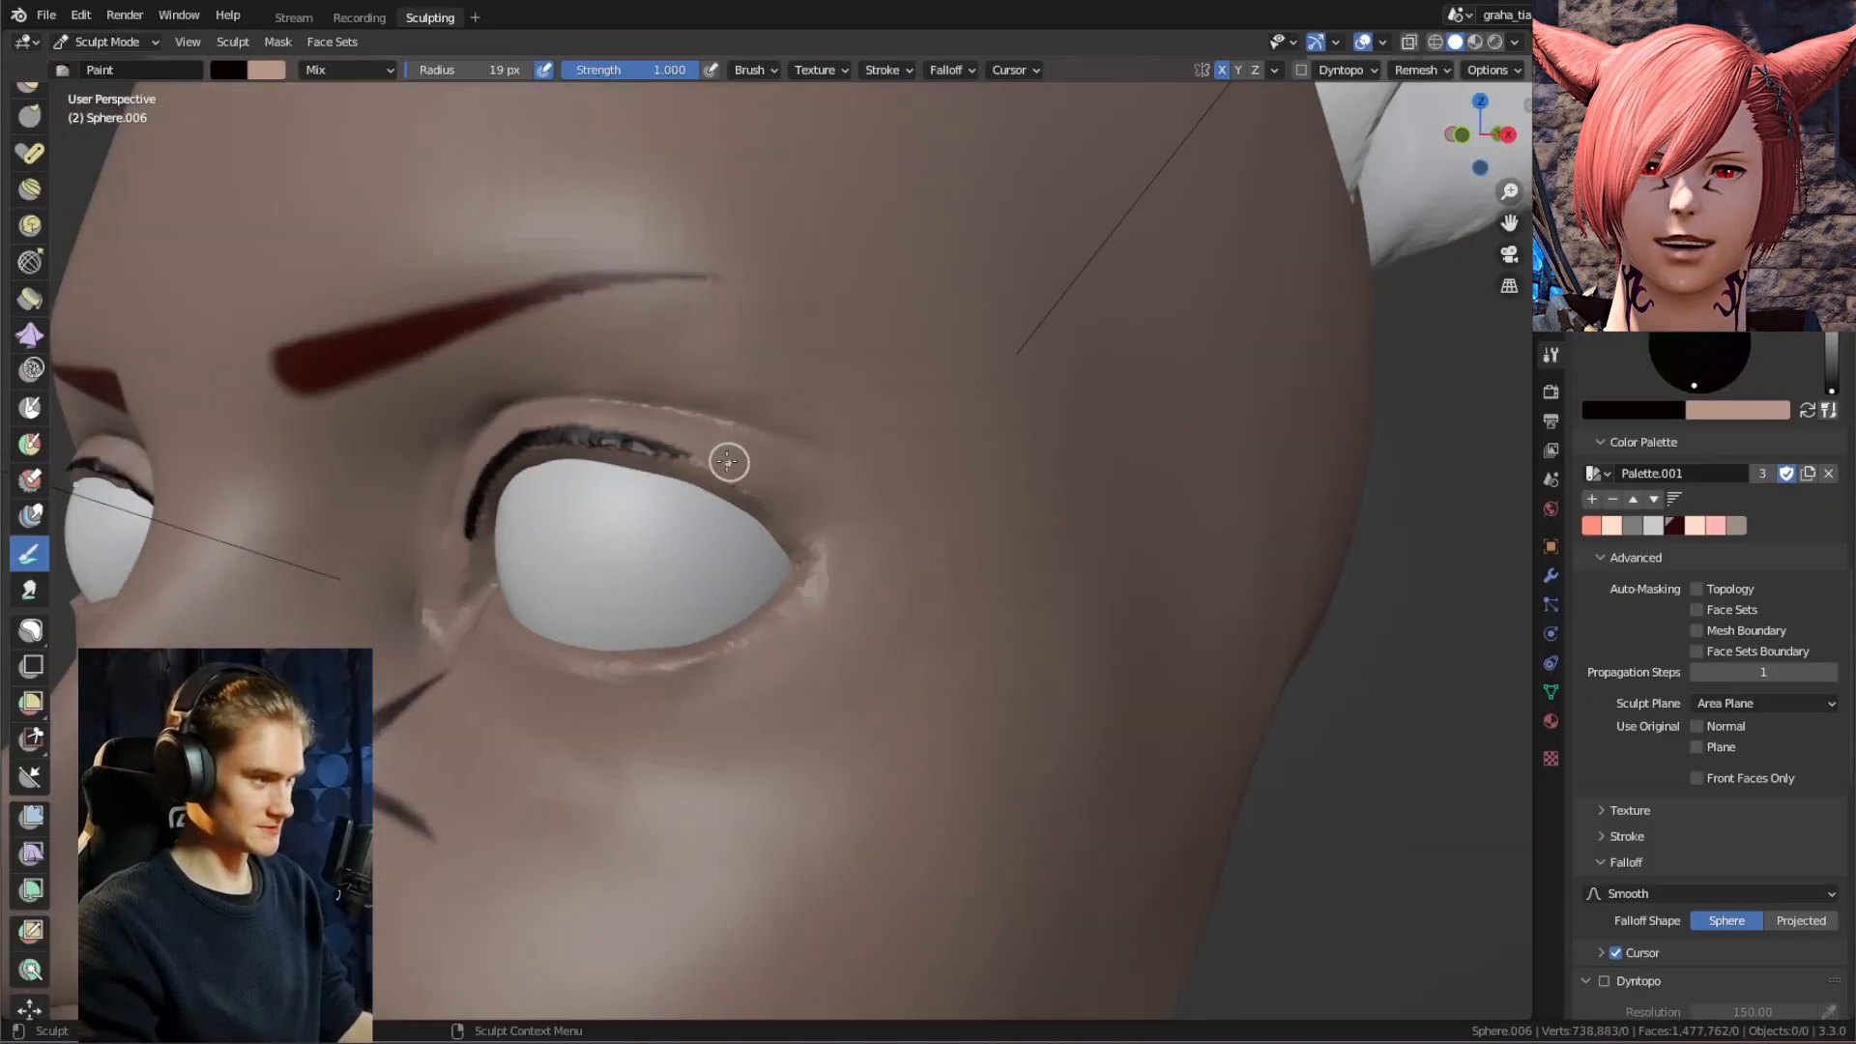
pyautogui.moveTo(852, 522); pyautogui.dragTo(793, 493, button='middle')
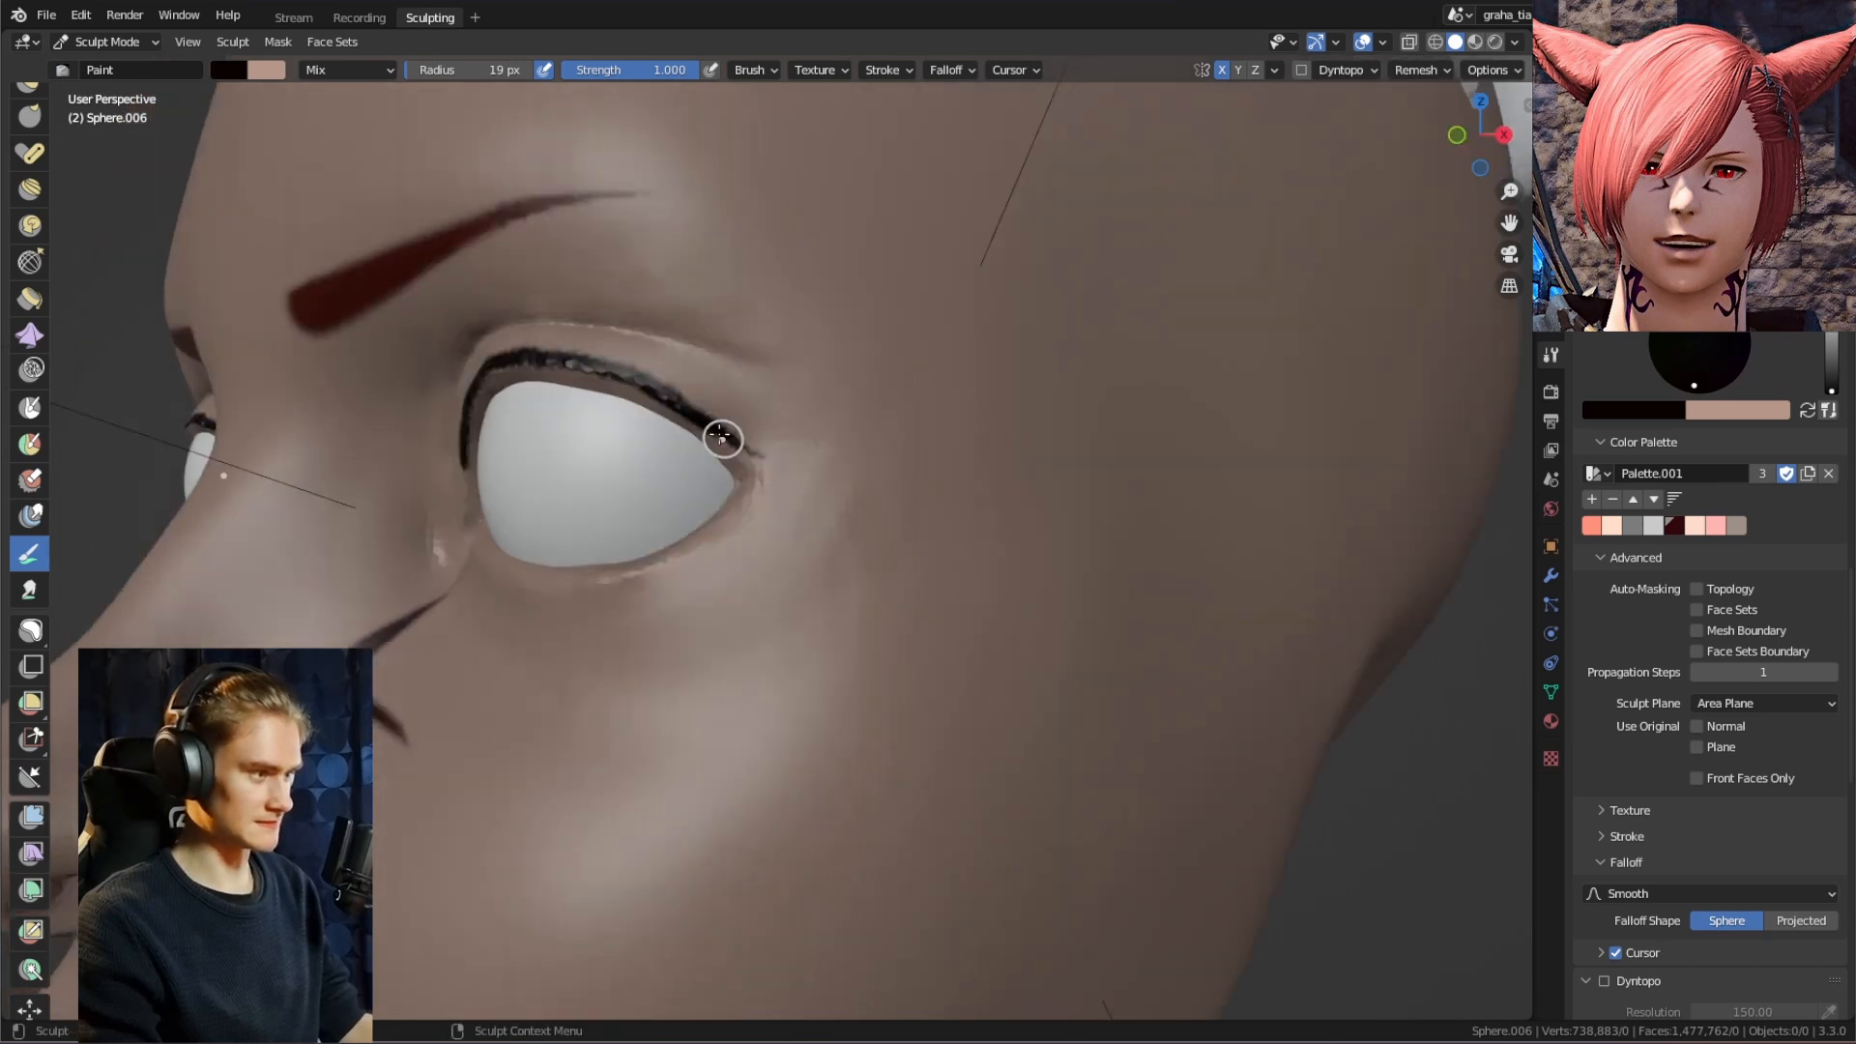
pyautogui.moveTo(1046, 488); pyautogui.dragTo(798, 429, button='middle')
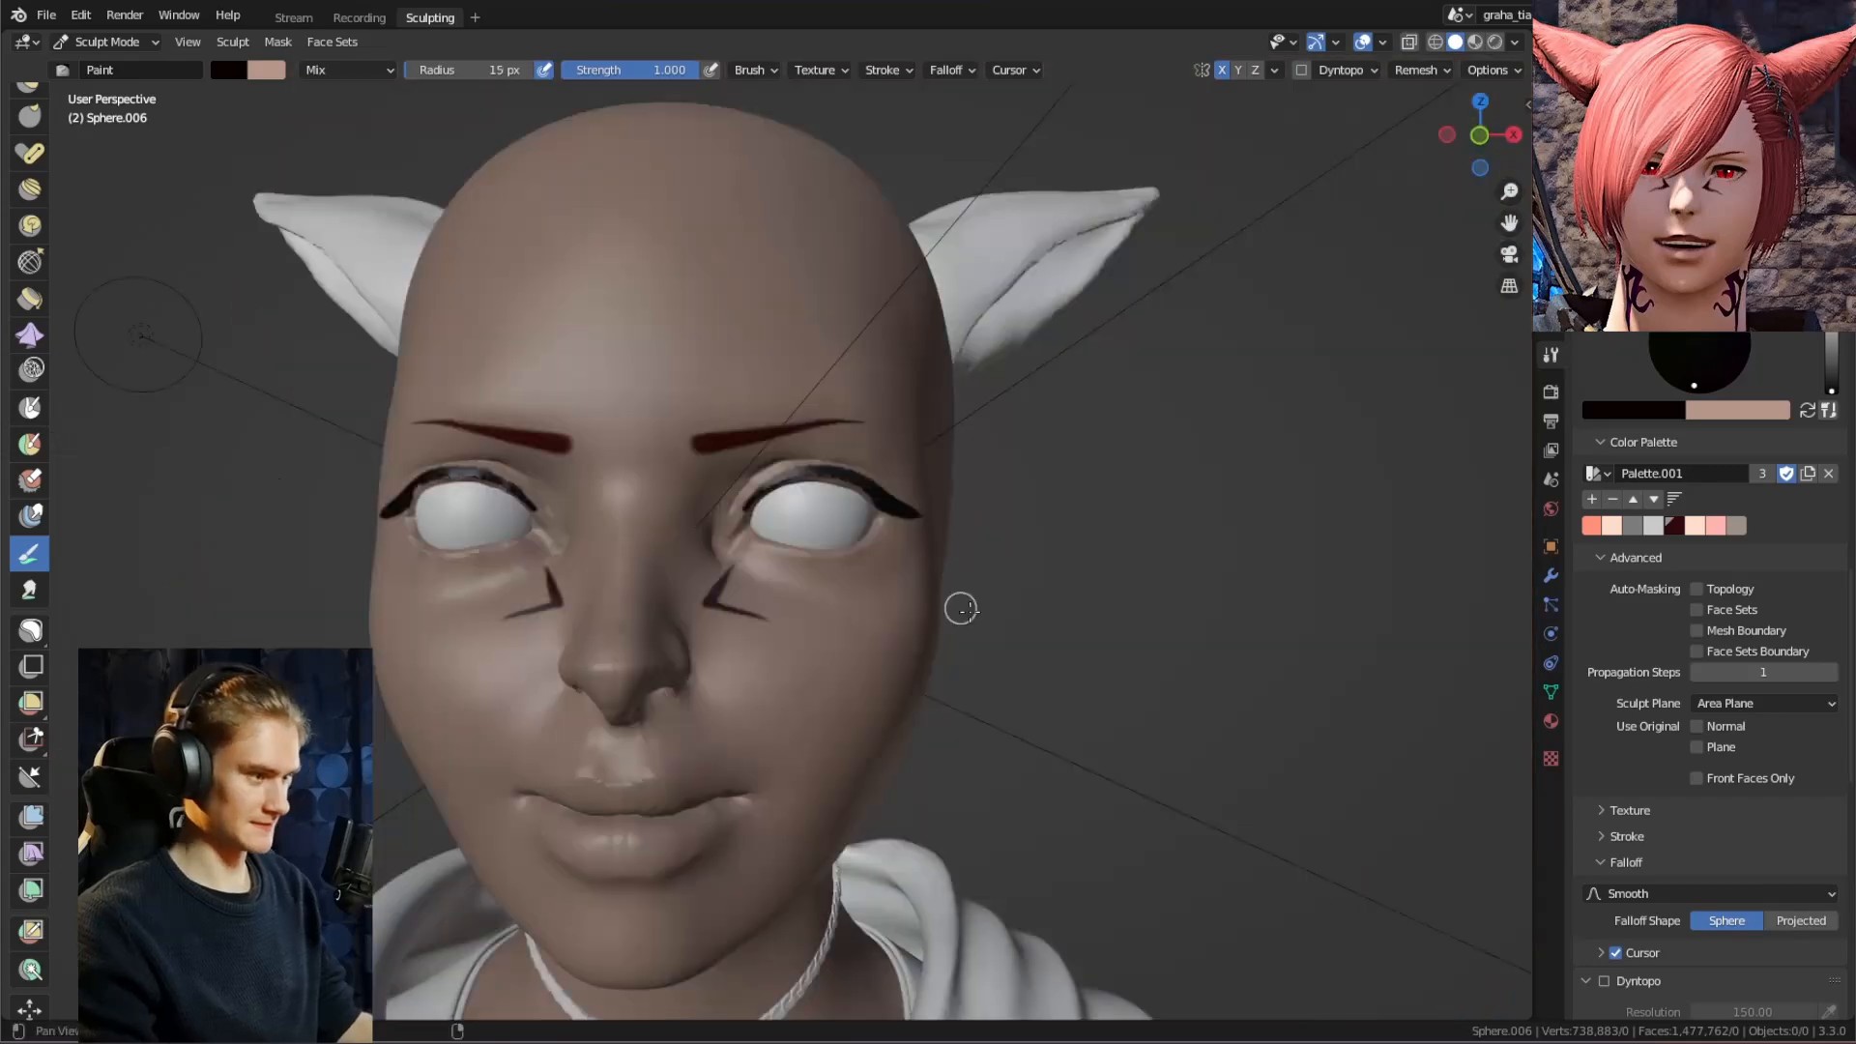
pyautogui.moveTo(961, 609); pyautogui.dragTo(870, 397, button='middle')
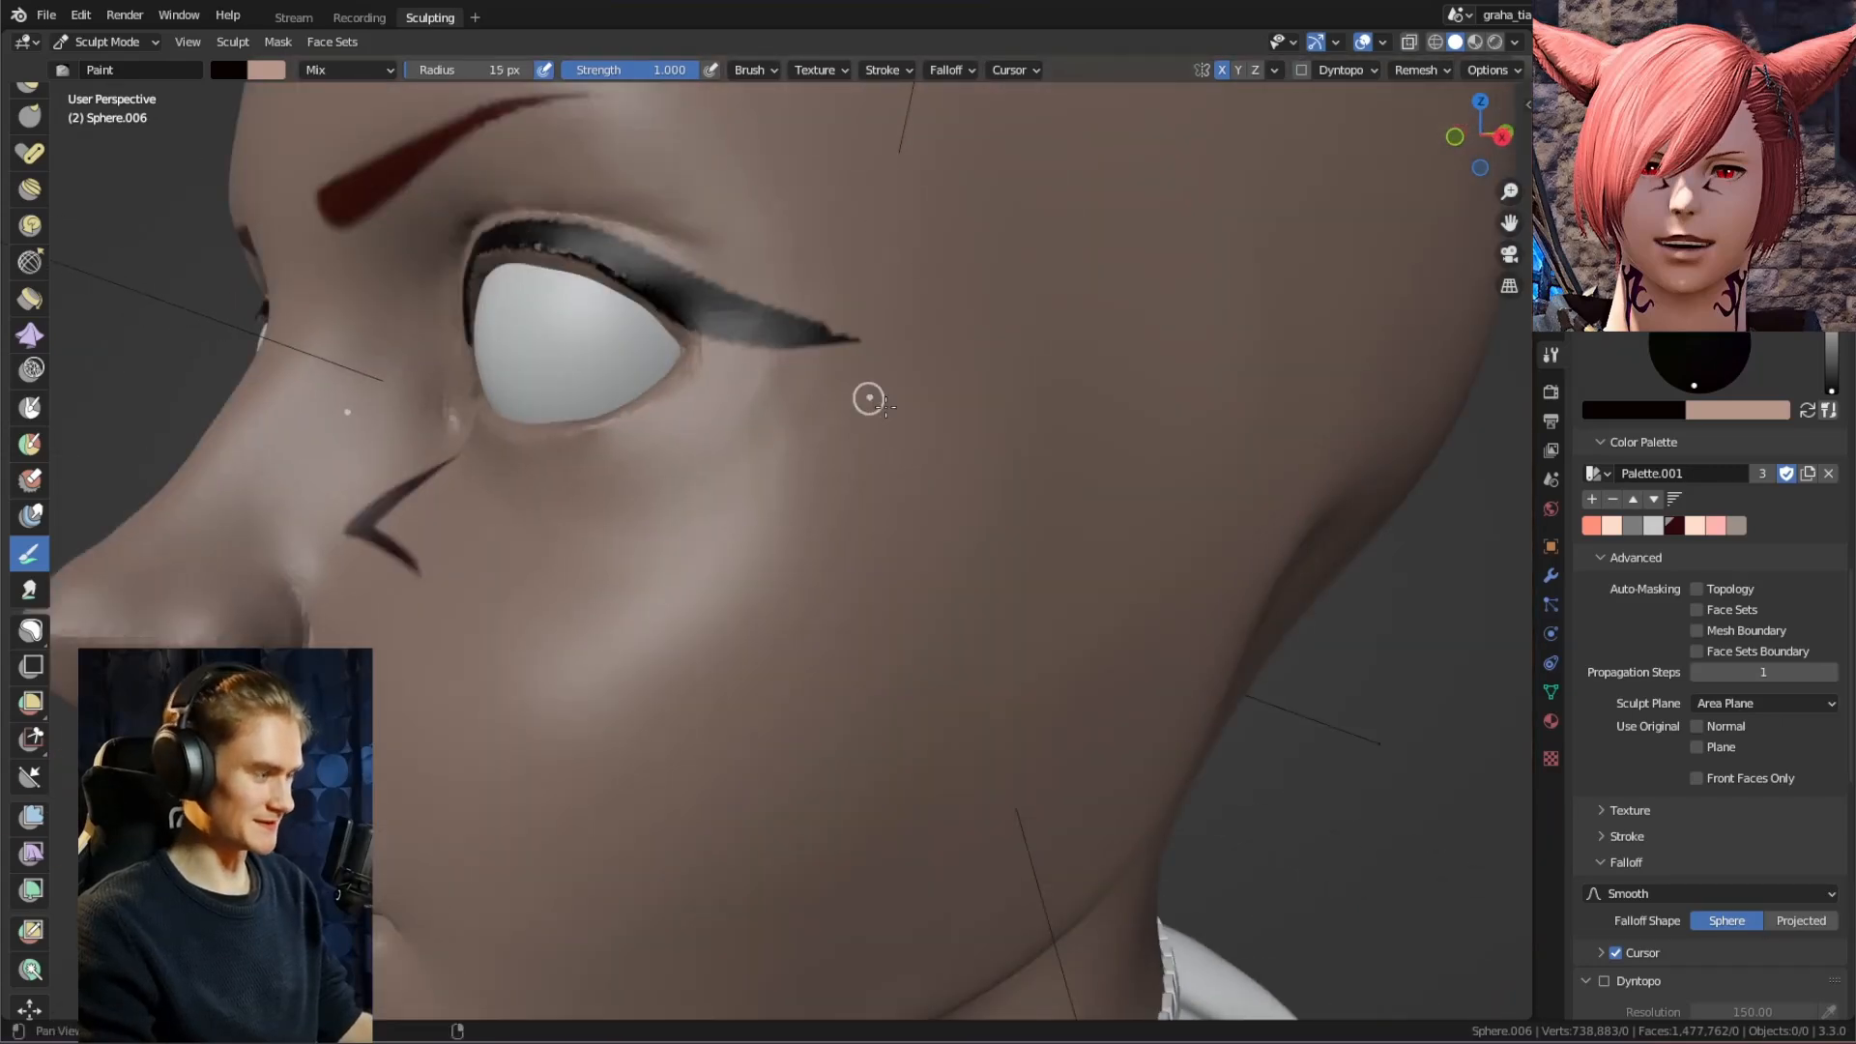
pyautogui.moveTo(604, 226); pyautogui.dragTo(608, 253, button='middle')
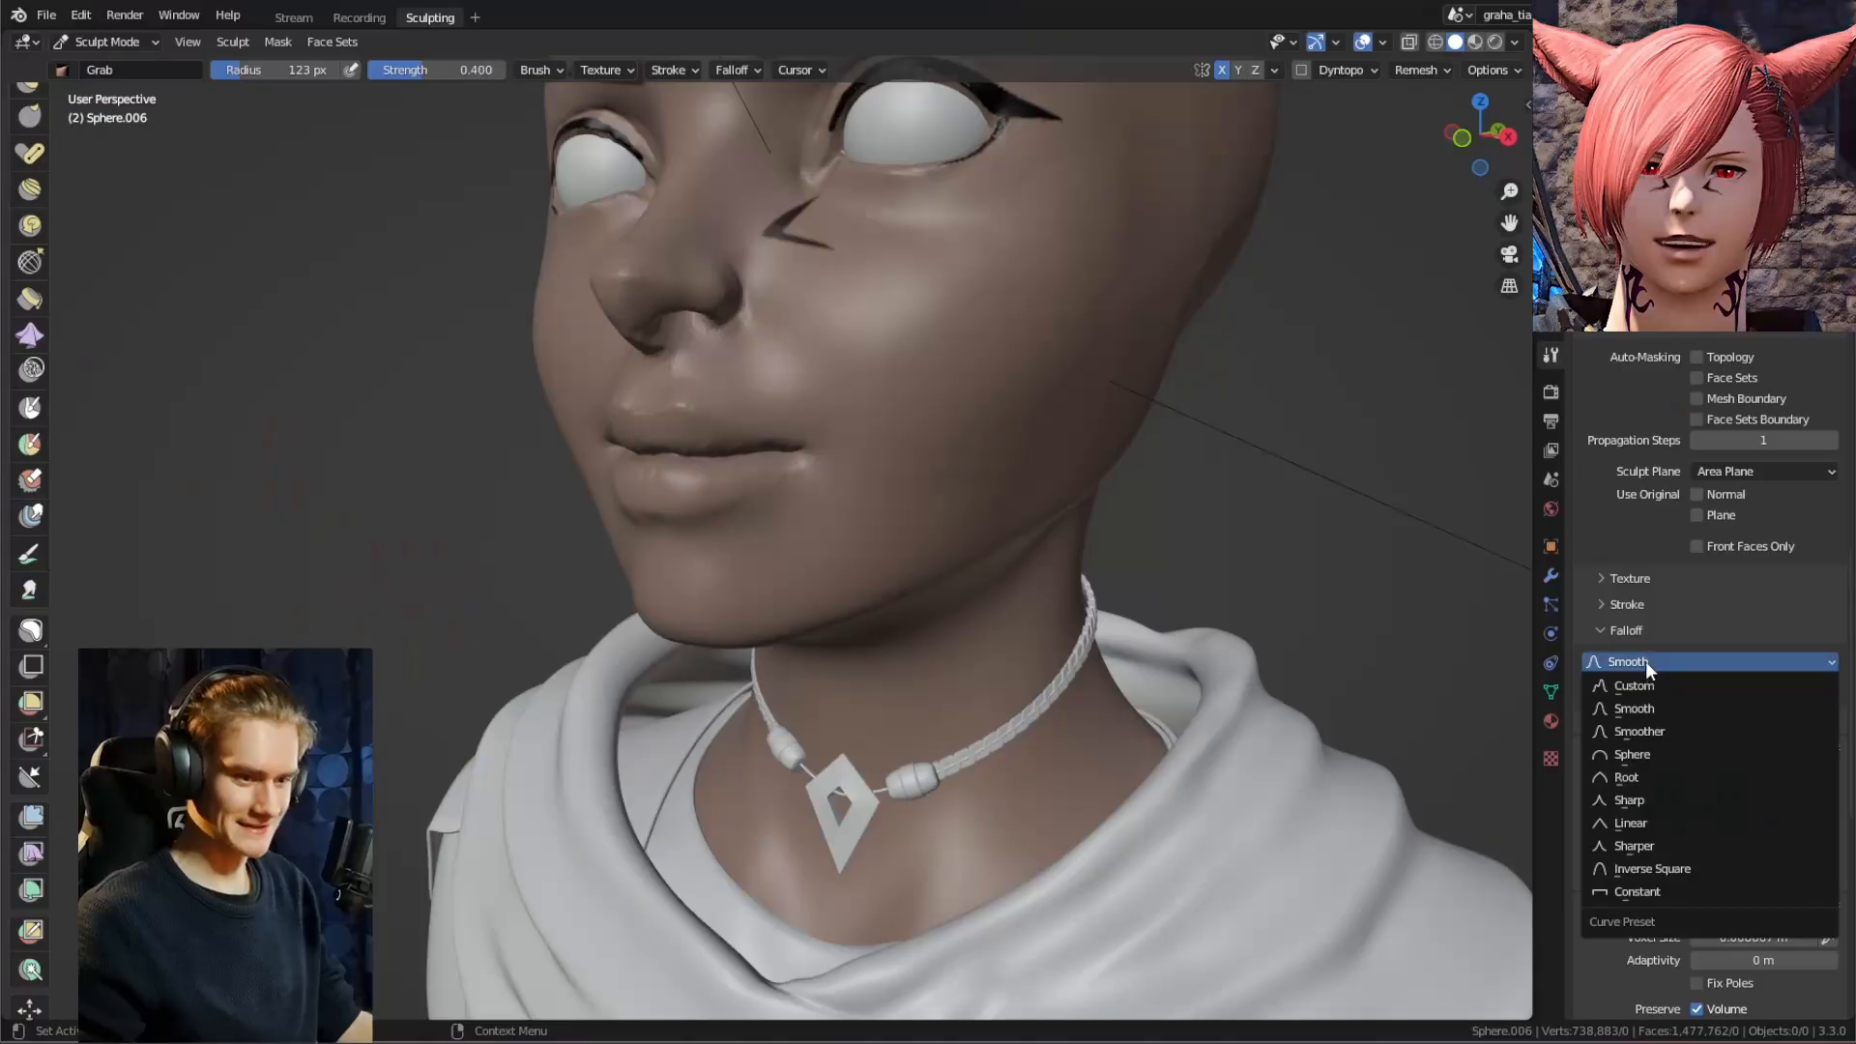
# Open the falloff curve presets for the 123 px Grab brush at strength 0.400.
pyautogui.click(1645, 661)
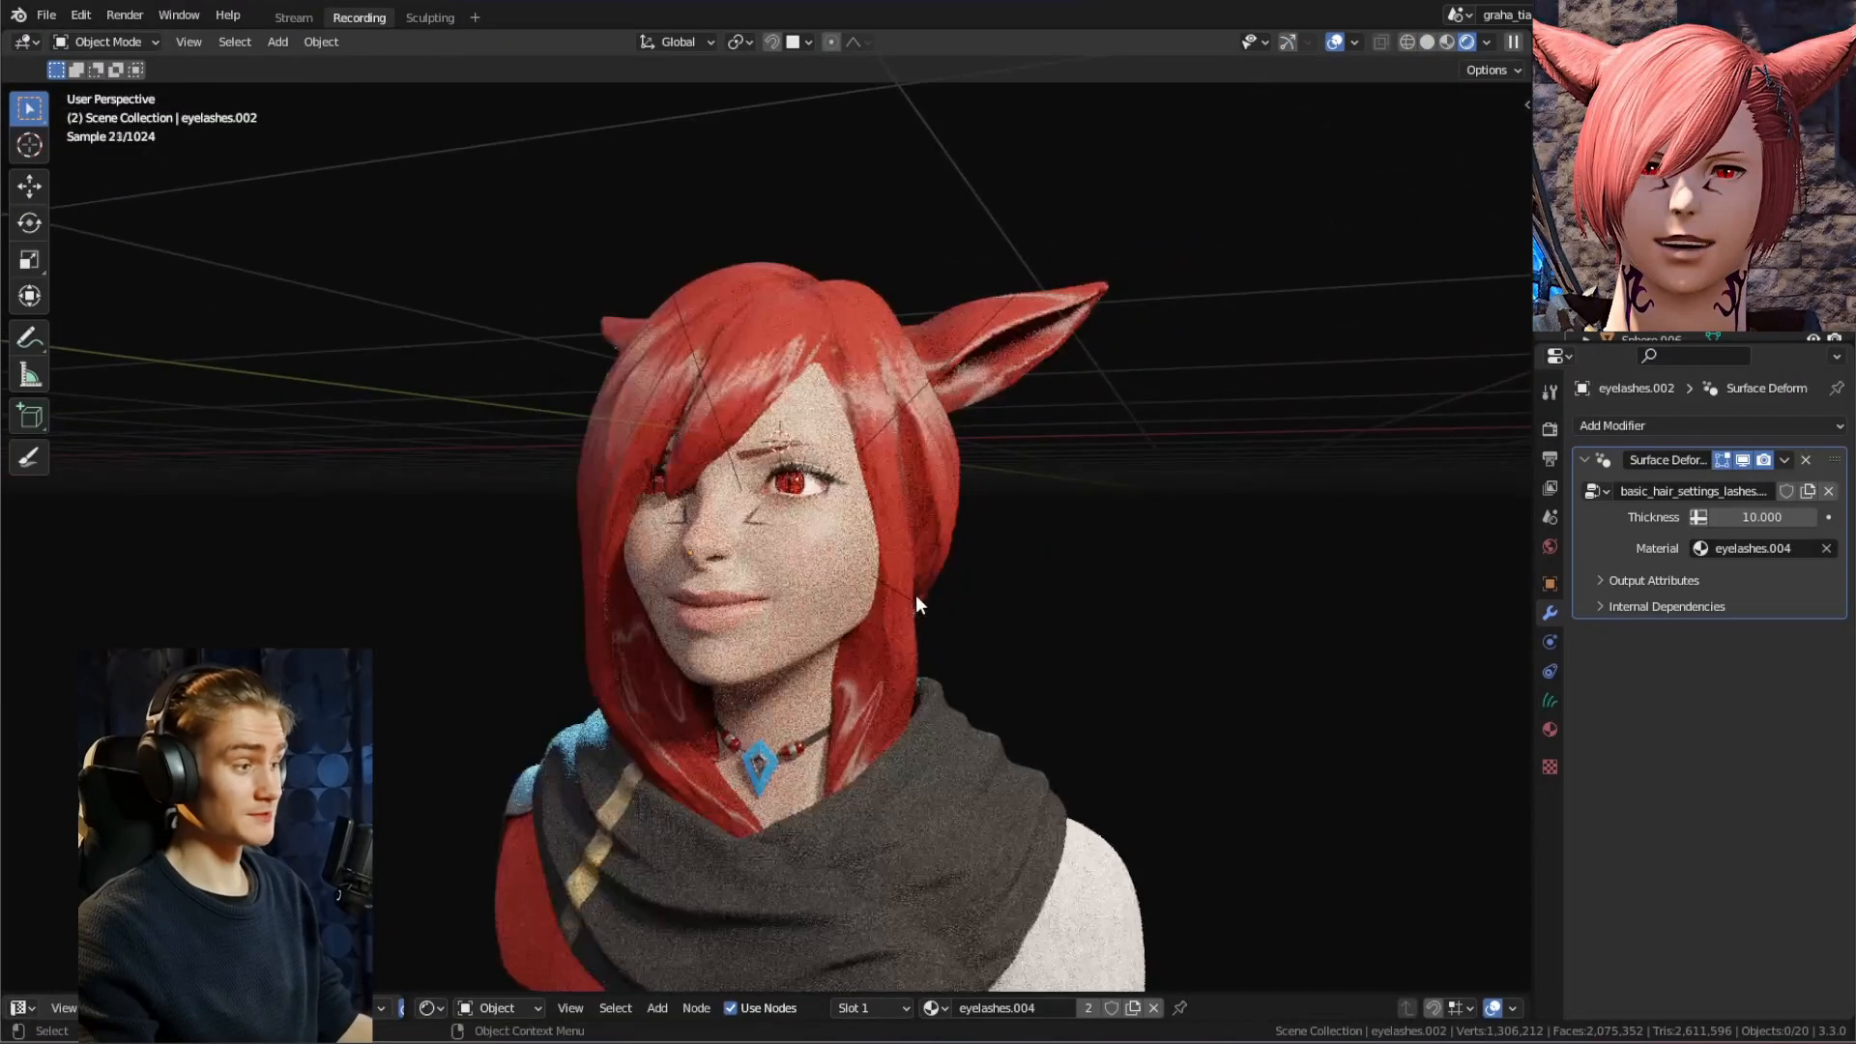